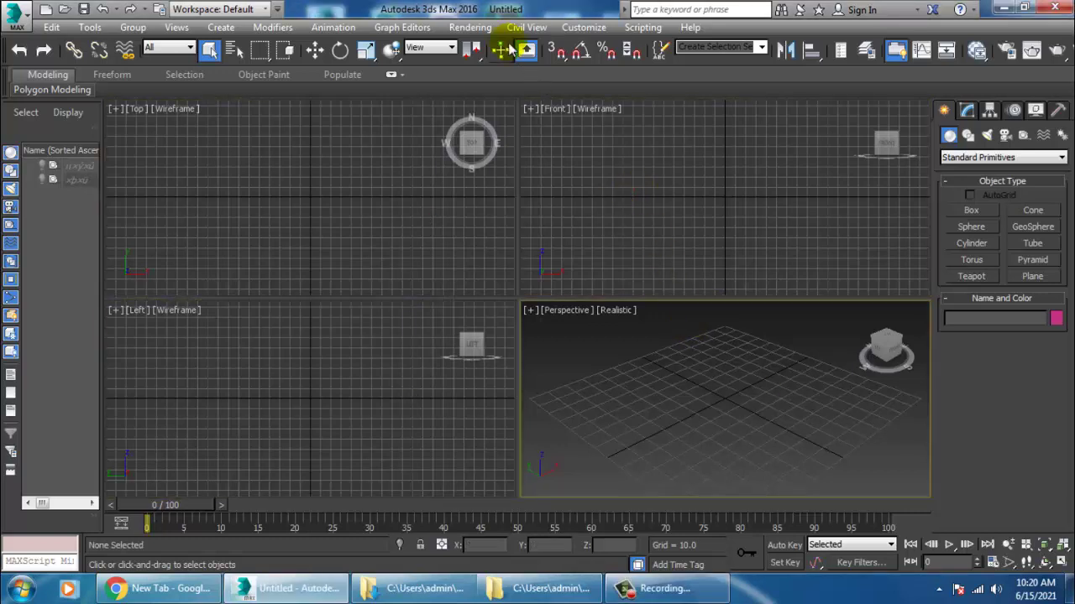
Open the reference photo furn 3 from the furn folder on the Desktop in the image viewer
{"action": "left_click", "coordinate": [470, 27]}
{"action": "left_click", "coordinate": [528, 437]}
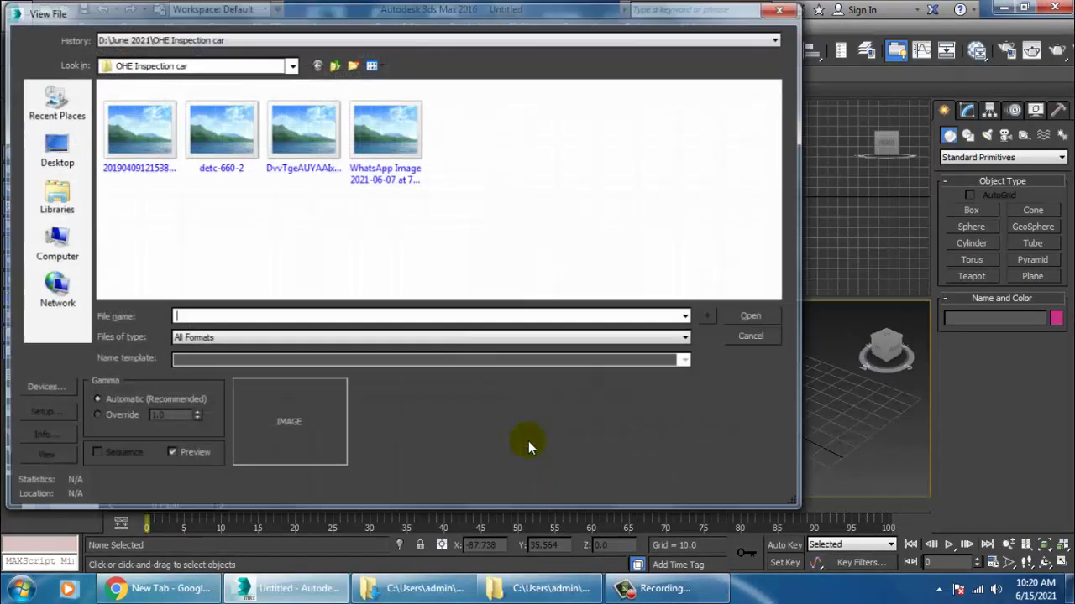
{"action": "left_click", "coordinate": [60, 158]}
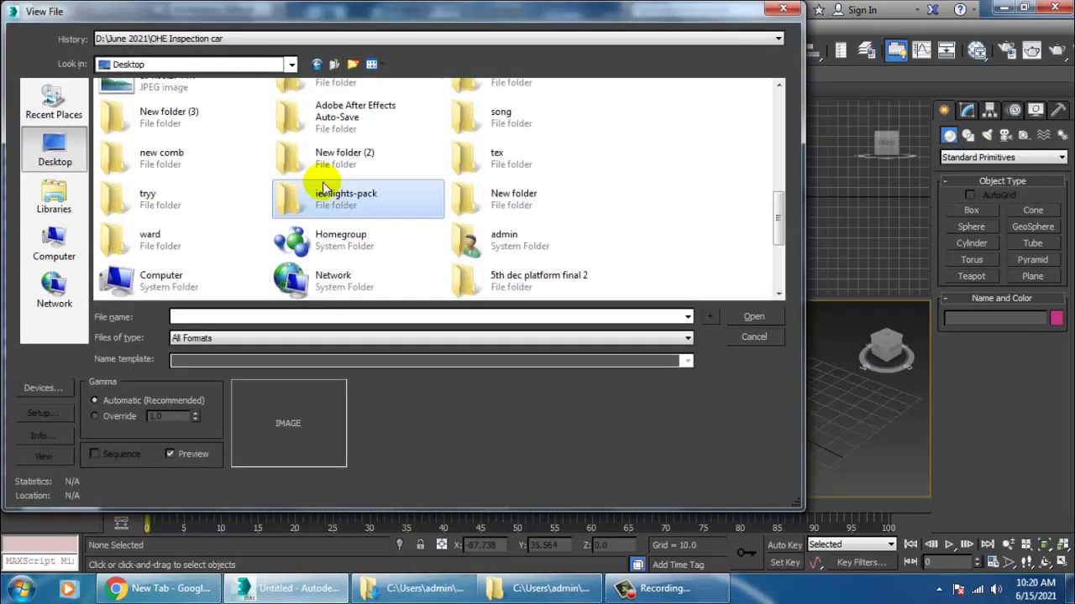
{"action": "scroll", "coordinate": [322, 187], "scroll_direction": "down", "scroll_amount": 3}
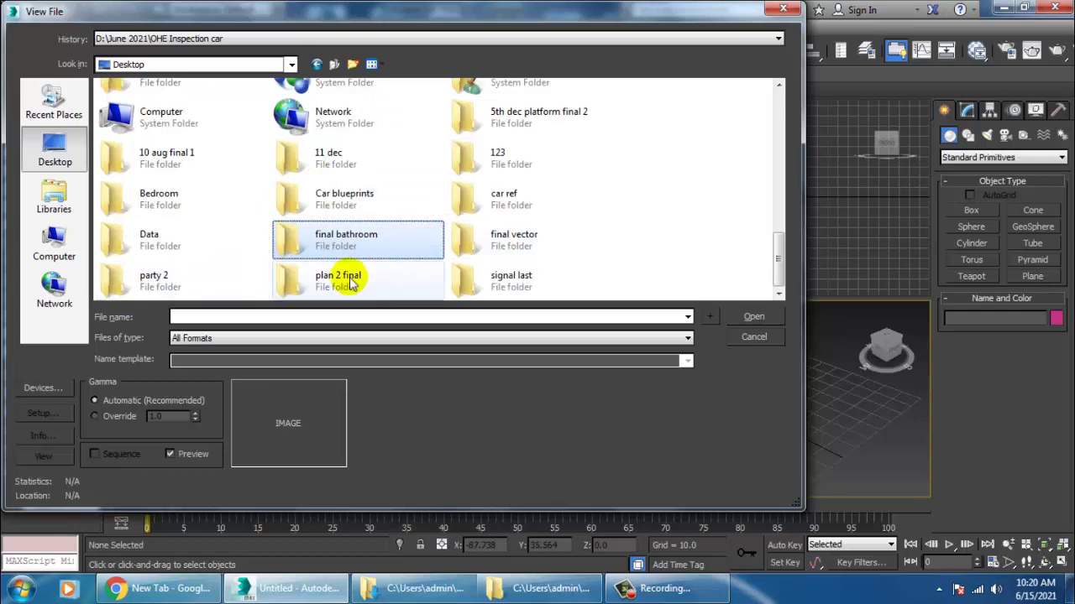
{"action": "scroll", "coordinate": [365, 251], "scroll_direction": "down", "scroll_amount": 5}
{"action": "double_click", "coordinate": [328, 97]}
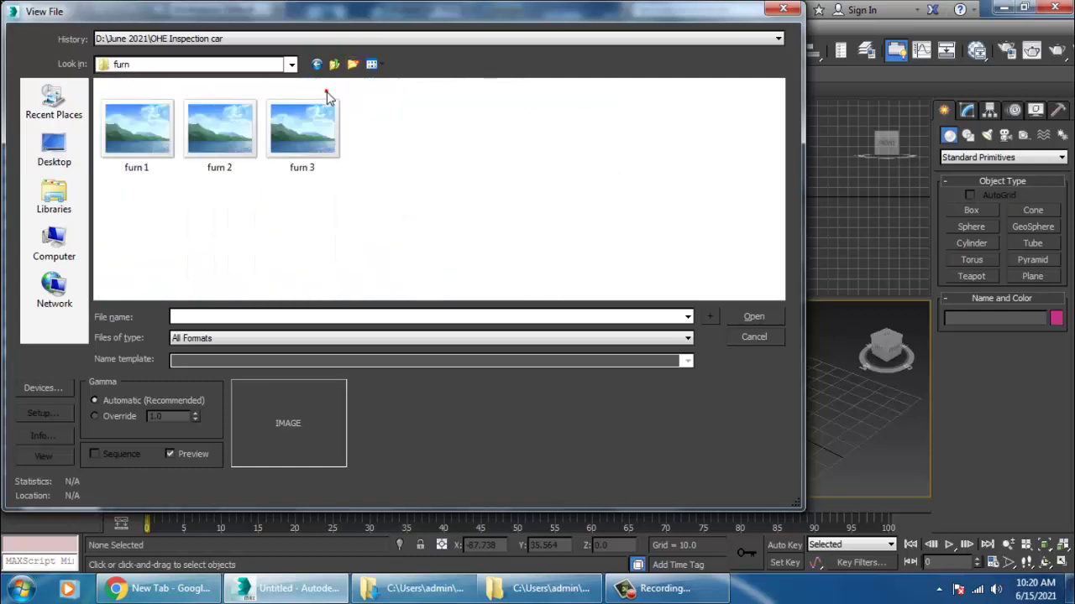
{"action": "left_click", "coordinate": [126, 126]}
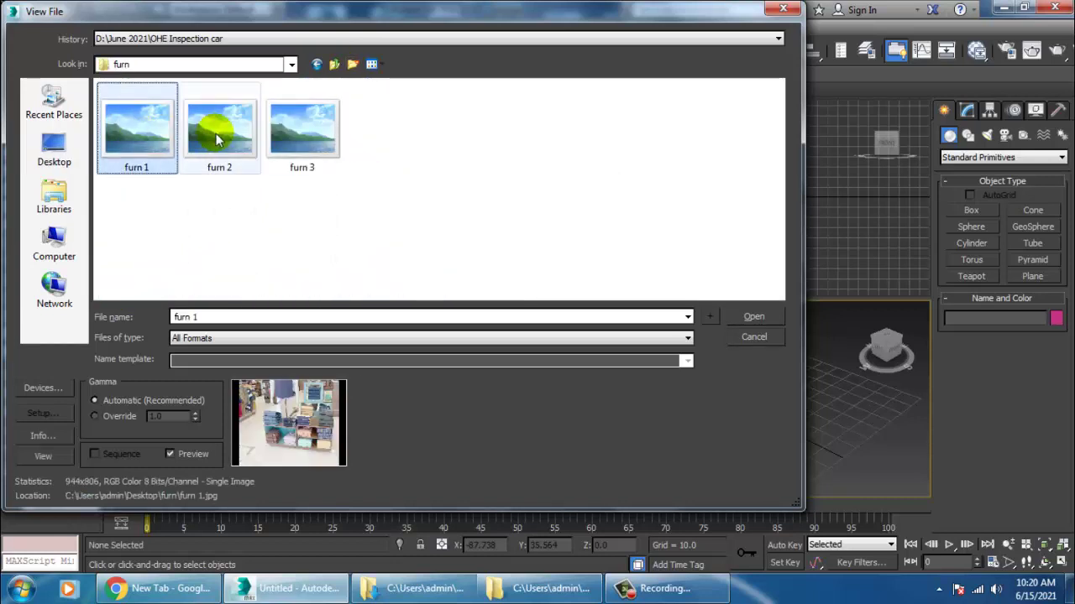
{"action": "left_click", "coordinate": [215, 137]}
{"action": "double_click", "coordinate": [303, 134]}
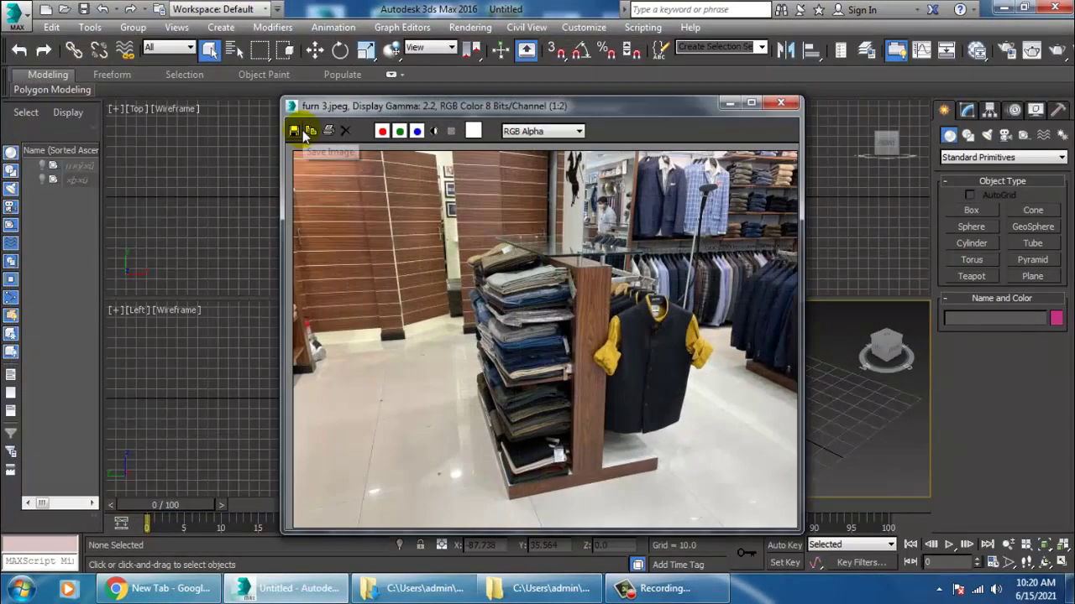
Move the reference photo window aside so that the perspective view is uncovered
{"action": "left_click_drag", "start_coordinate": [521, 106], "coordinate": [239, 71]}
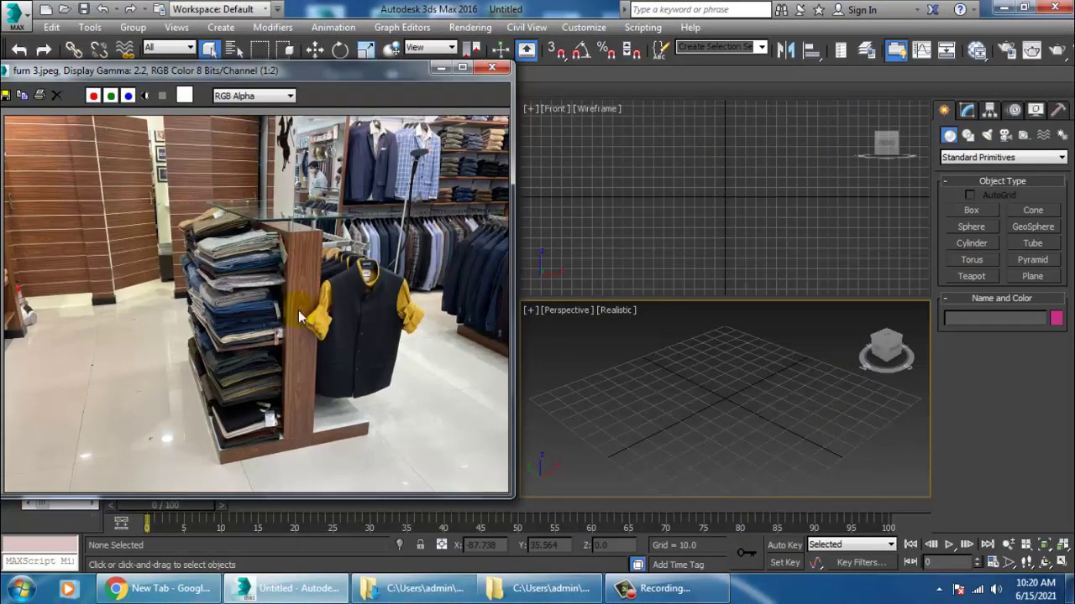
{"action": "scroll", "coordinate": [299, 328], "scroll_direction": "up", "scroll_amount": 1}
{"action": "scroll", "coordinate": [289, 311], "scroll_direction": "down", "scroll_amount": 1}
{"action": "left_click_drag", "start_coordinate": [361, 73], "coordinate": [283, 50]}
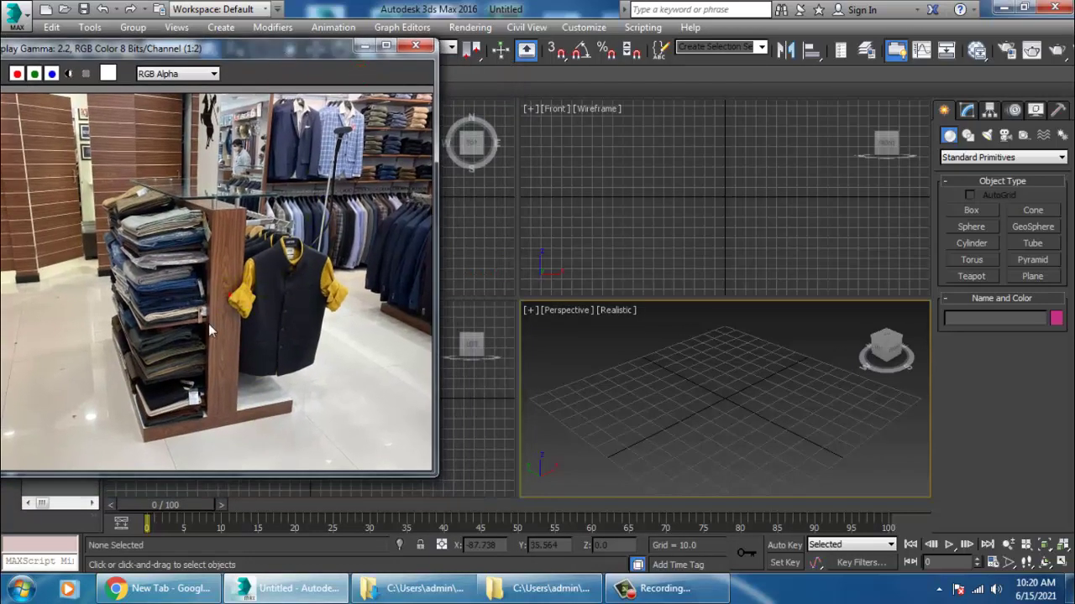
{"action": "scroll", "coordinate": [208, 324], "scroll_direction": "up", "scroll_amount": 1}
{"action": "scroll", "coordinate": [247, 278], "scroll_direction": "down", "scroll_amount": 1}
Create a floor plane about 327 long and 421 wide around the grid in a maximized perspective view
{"action": "middle_click_drag", "start_coordinate": [693, 410], "coordinate": [740, 419]}
{"action": "left_click", "coordinate": [1028, 278]}
{"action": "key", "text": "alt+w"}
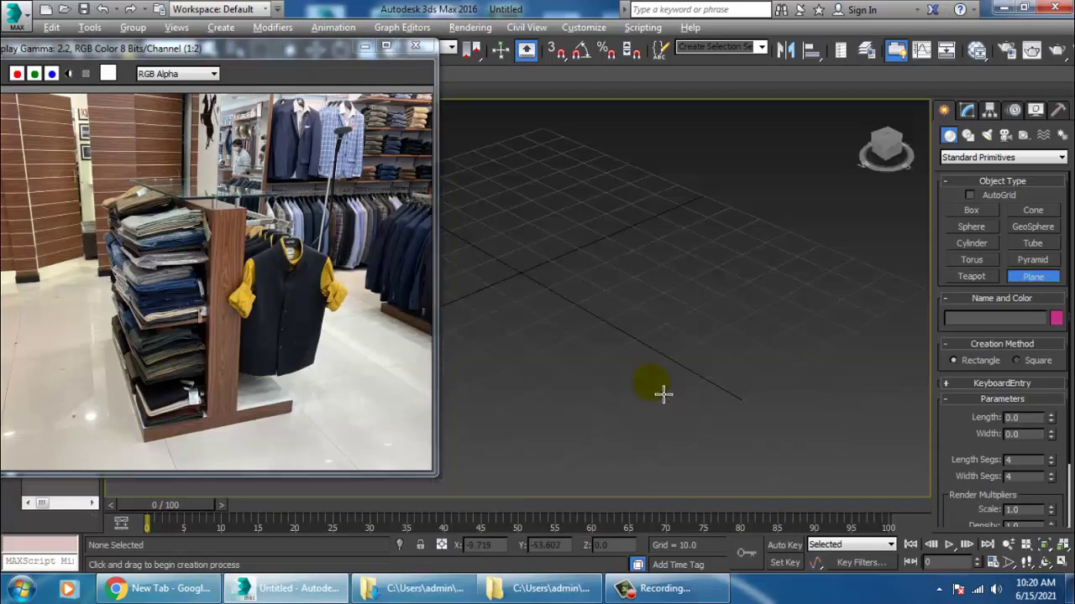
{"action": "scroll", "coordinate": [664, 393], "scroll_direction": "down", "scroll_amount": 5}
{"action": "middle_click_drag", "start_coordinate": [671, 393], "coordinate": [707, 388]}
{"action": "left_click_drag", "start_coordinate": [666, 221], "coordinate": [600, 596]}
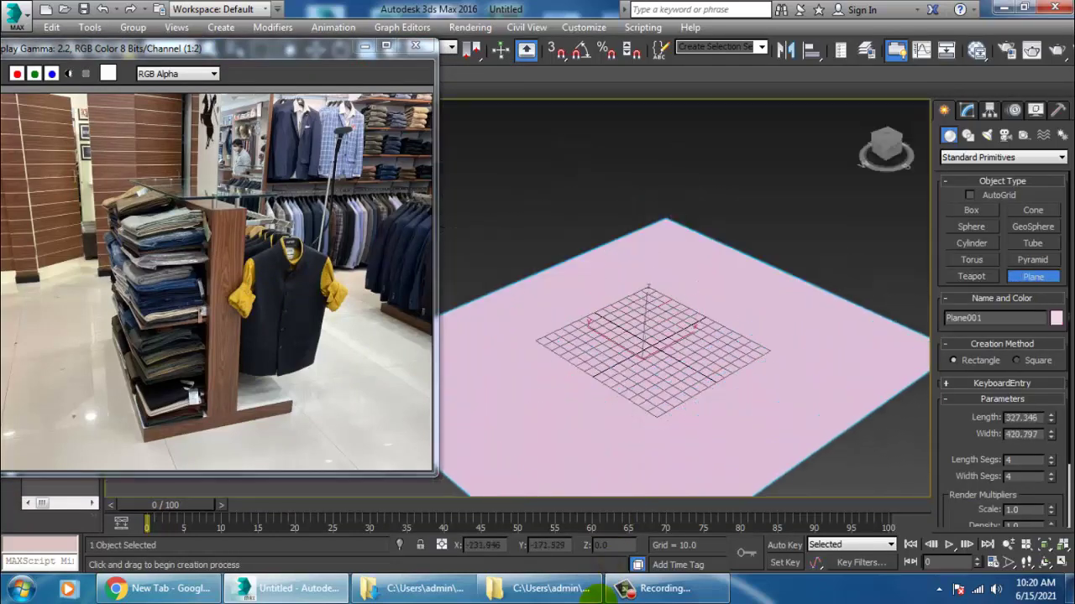
{"action": "key", "text": "w"}
Create a flat base box on the floor plane, about 237 long, 111 wide and 13 high
{"action": "mouse_move", "coordinate": [690, 401]}
{"action": "middle_mouse_down", "text": "alt"}
{"action": "mouse_move", "coordinate": [684, 387]}
{"action": "mouse_move", "coordinate": [696, 390]}
{"action": "mouse_move", "coordinate": [681, 382]}
{"action": "middle_mouse_up", "text": "alt"}
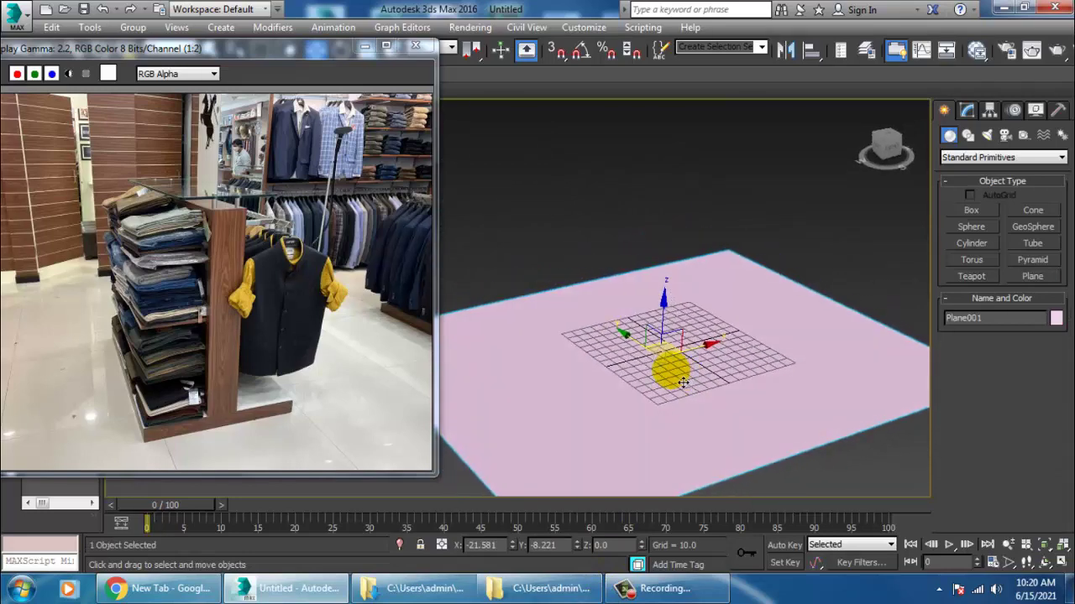
{"action": "scroll", "coordinate": [682, 382], "scroll_direction": "up", "scroll_amount": 3}
{"action": "middle_click_drag", "start_coordinate": [279, 403], "coordinate": [287, 411]}
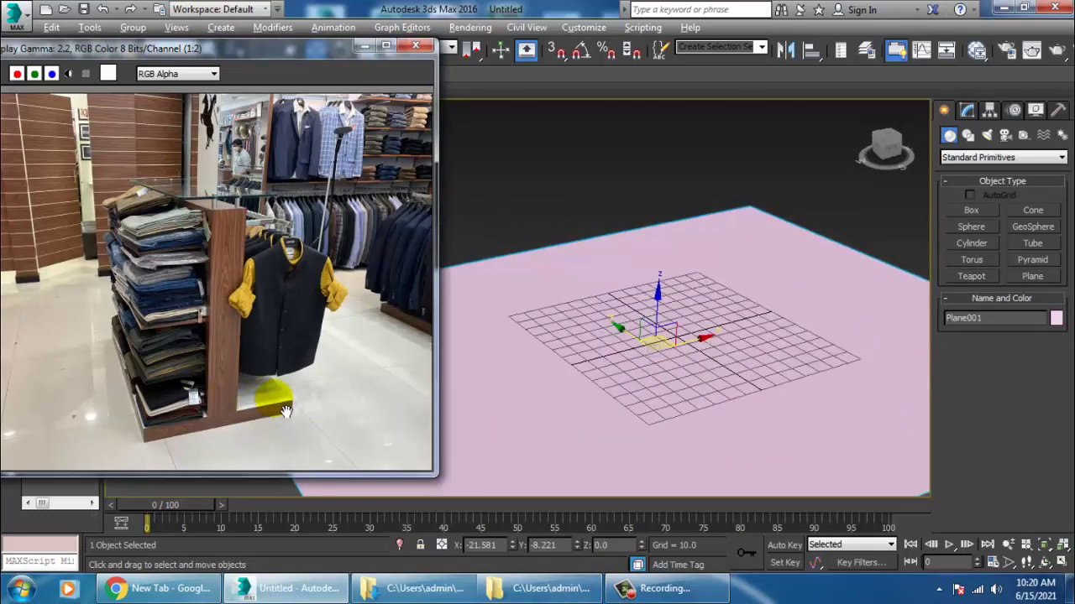
{"action": "left_click", "coordinate": [610, 402]}
{"action": "left_click", "coordinate": [696, 409]}
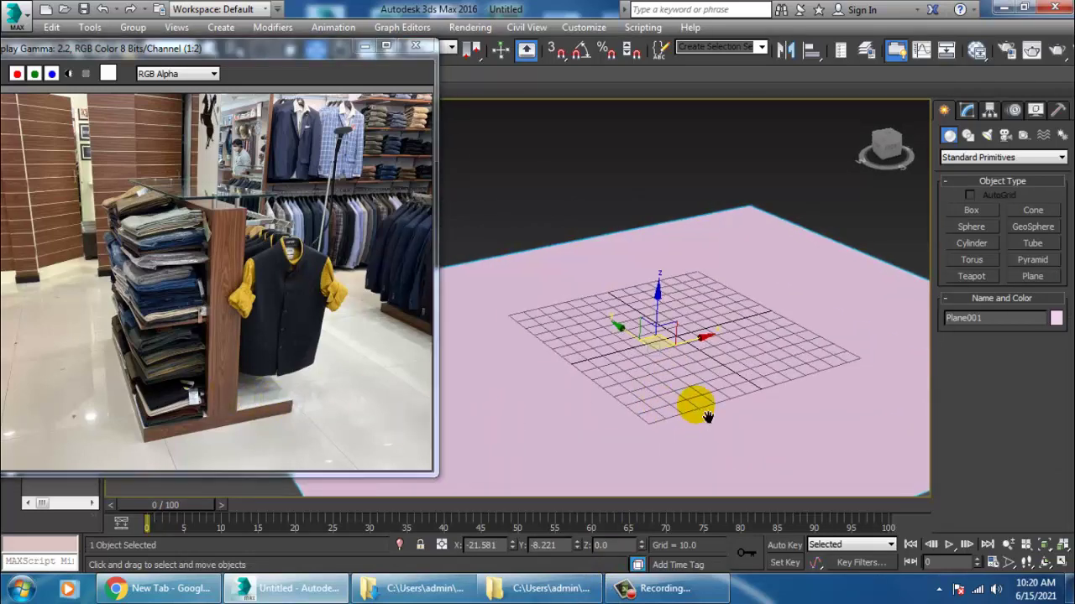
{"action": "left_click", "coordinate": [971, 210]}
{"action": "middle_click_drag", "start_coordinate": [615, 390], "coordinate": [611, 388], "text": "alt"}
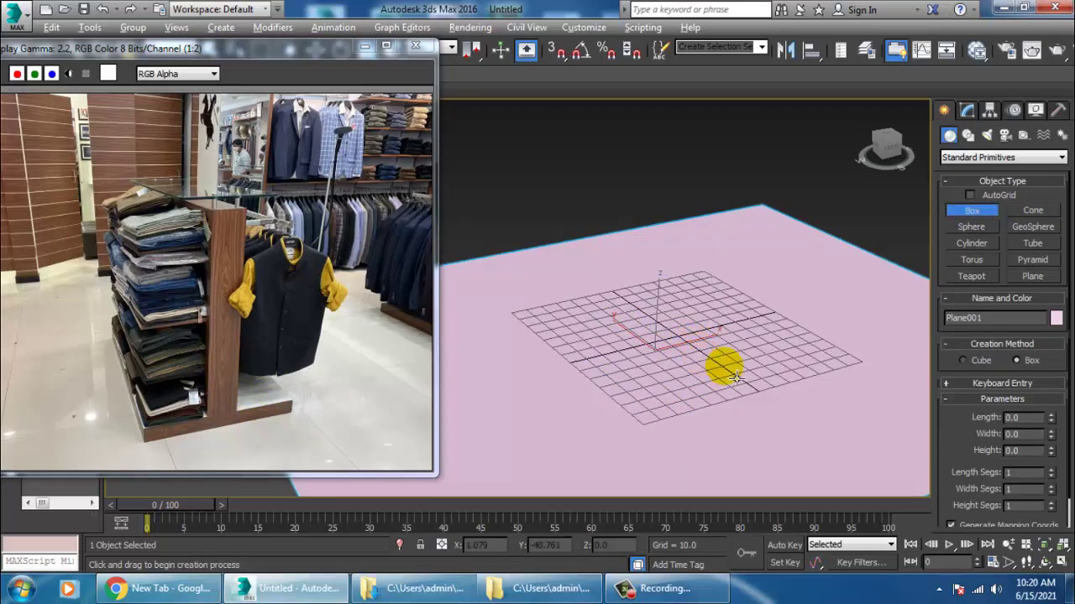
{"action": "middle_click_drag", "start_coordinate": [737, 377], "coordinate": [724, 379], "text": "alt"}
{"action": "left_click_drag", "start_coordinate": [682, 251], "coordinate": [717, 481]}
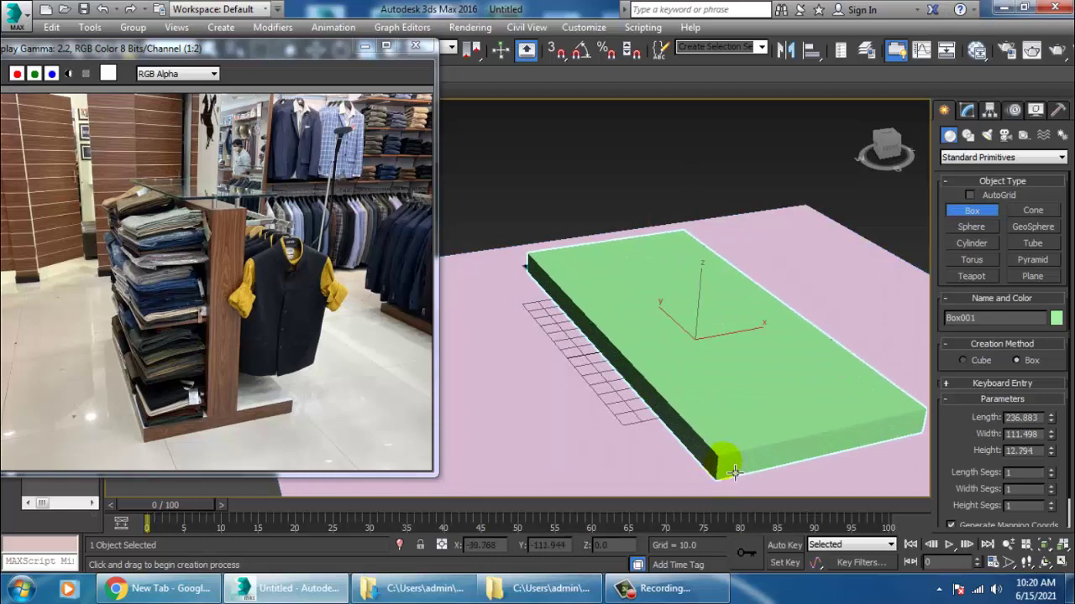
{"action": "left_click", "coordinate": [731, 471]}
{"action": "key", "text": "w"}
Turn on edged faces in the perspective view and convert the base box to an editable poly
{"action": "middle_click_drag", "start_coordinate": [773, 420], "coordinate": [712, 406], "text": "alt"}
{"action": "key", "text": "alt+w"}
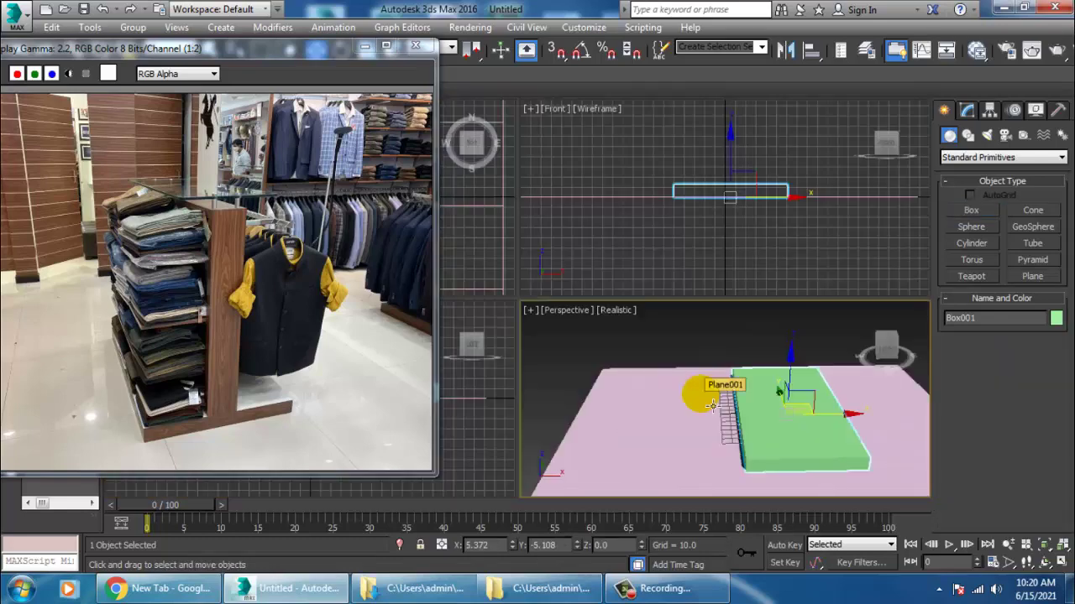
{"action": "key", "text": "F4"}
{"action": "key", "text": "alt+w"}
{"action": "right_click", "coordinate": [640, 356]}
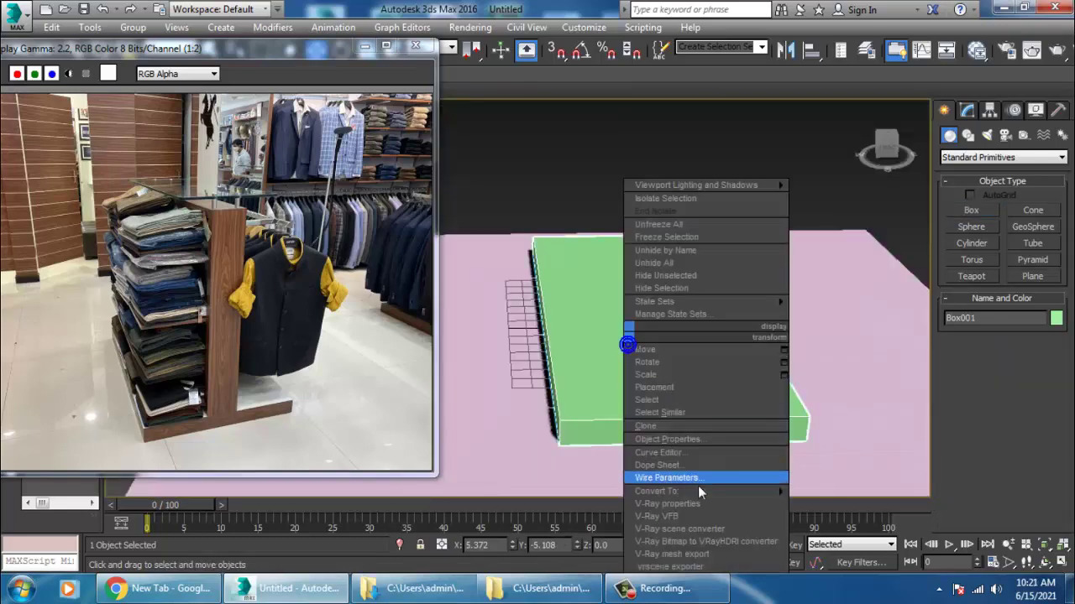
{"action": "mouse_move", "coordinate": [719, 489]}
{"action": "left_click", "coordinate": [815, 489]}
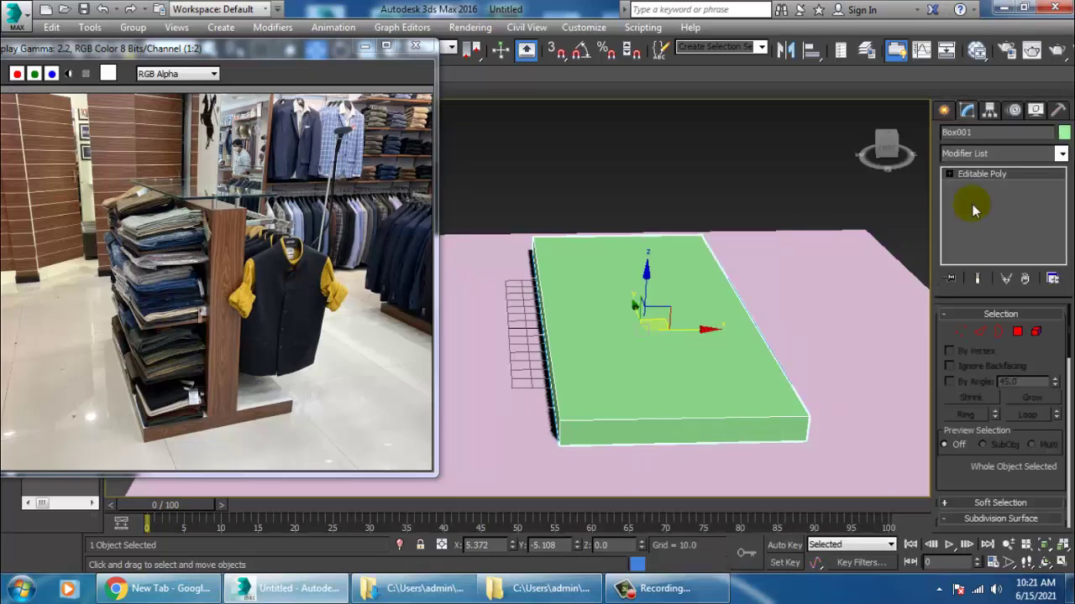
Connect the four edges at the base box's short ends with two segments running along its length
{"action": "left_click", "coordinate": [980, 332]}
{"action": "middle_click_drag", "start_coordinate": [755, 220], "coordinate": [684, 231], "text": "alt"}
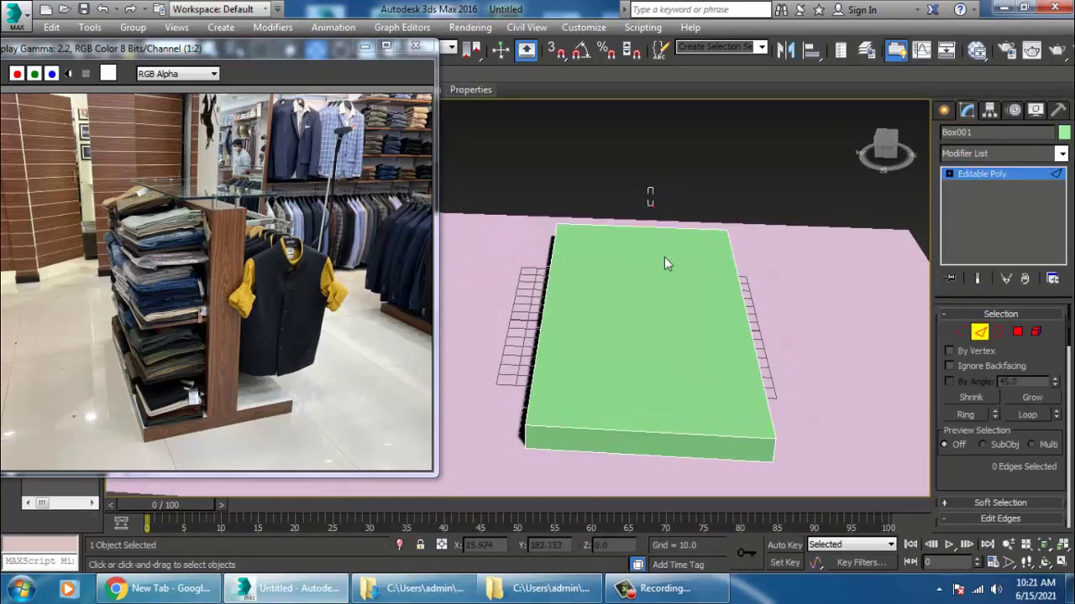
{"action": "left_click_drag", "start_coordinate": [680, 548], "coordinate": [680, 547]}
{"action": "key", "text": "alt+w"}
{"action": "middle_click", "coordinate": [483, 252]}
{"action": "key", "text": "alt+w"}
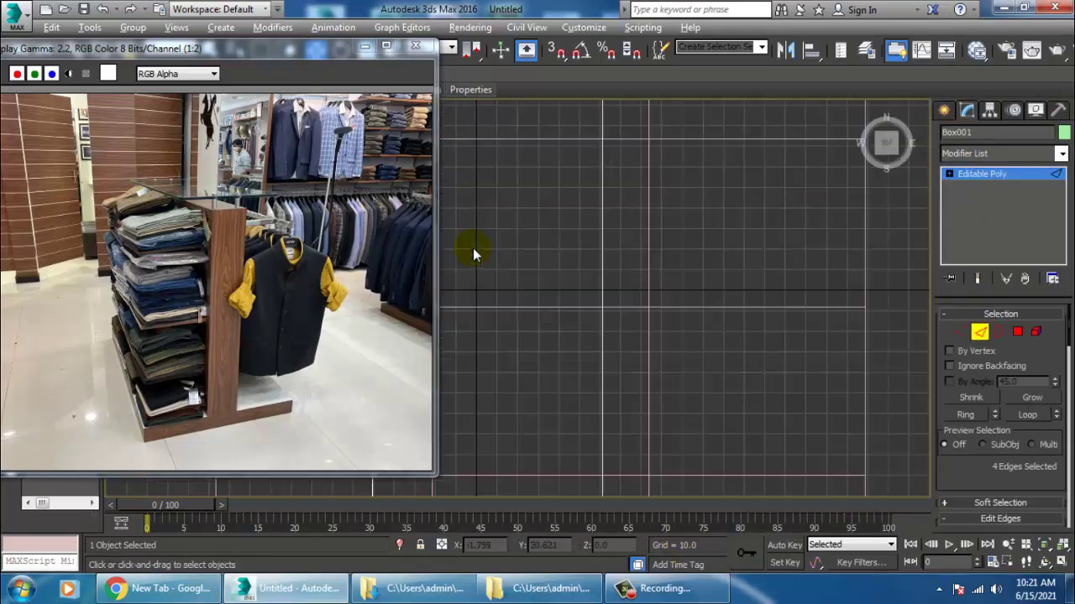
{"action": "middle_click_drag", "start_coordinate": [473, 250], "coordinate": [660, 289]}
{"action": "scroll", "coordinate": [670, 242], "scroll_direction": "down", "scroll_amount": 4}
{"action": "scroll", "coordinate": [625, 255], "scroll_direction": "up", "scroll_amount": 3}
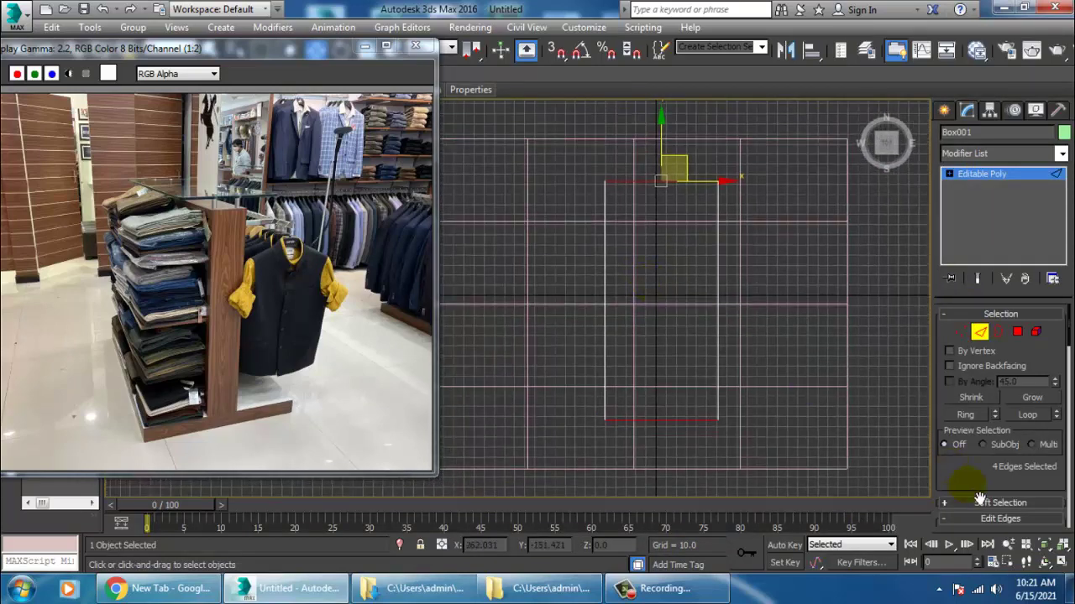
{"action": "left_click_drag", "start_coordinate": [979, 499], "coordinate": [972, 317]}
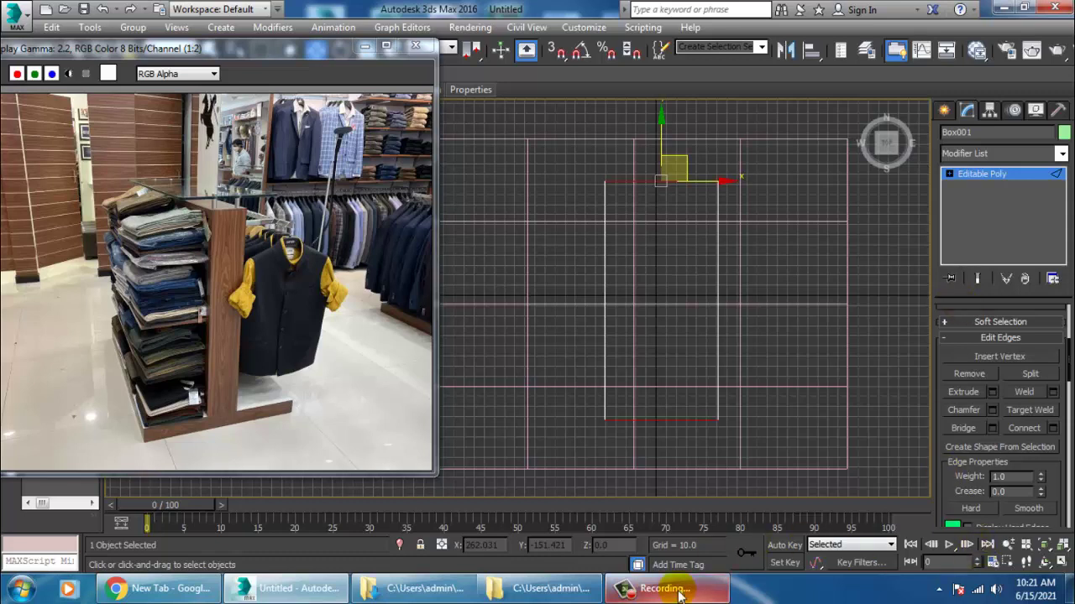
{"action": "mouse_move", "coordinate": [678, 591]}
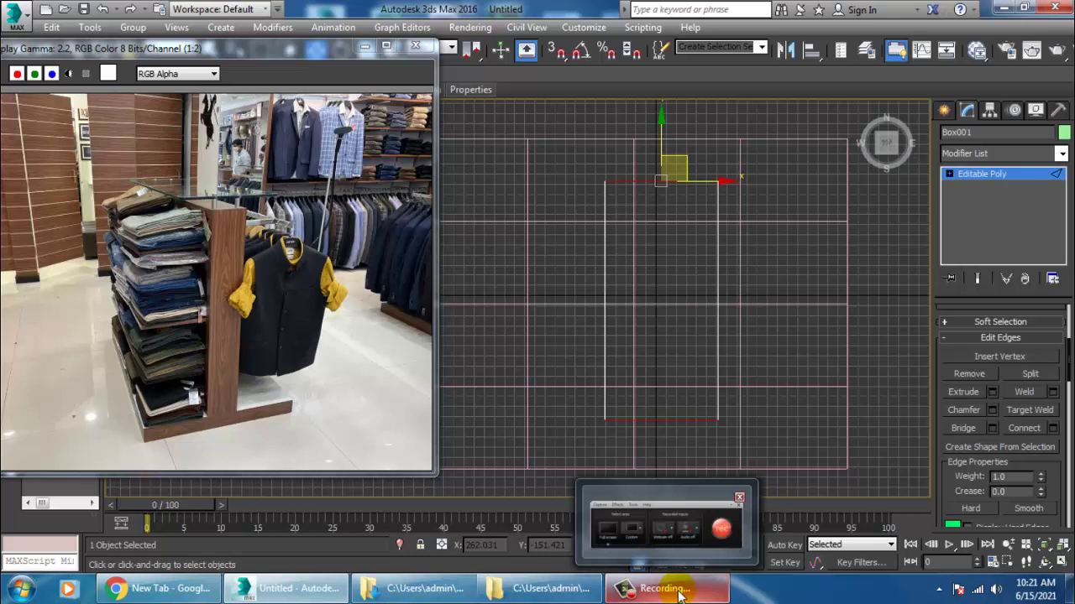
{"action": "left_click", "coordinate": [1052, 428]}
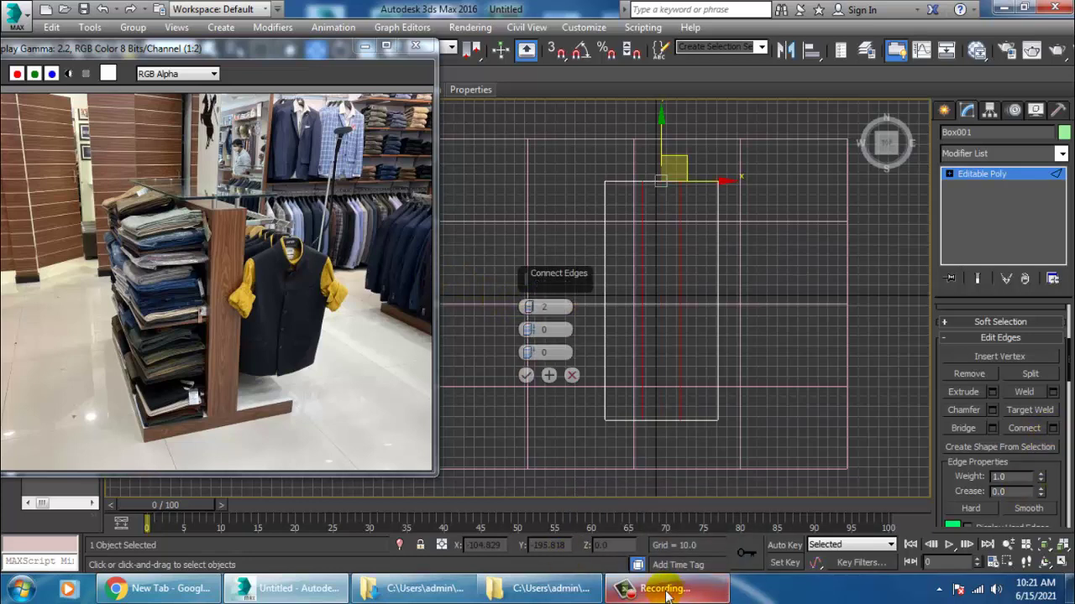
Pinch the two connecting segments slightly closer together and apply the connection
{"action": "mouse_move", "coordinate": [665, 593]}
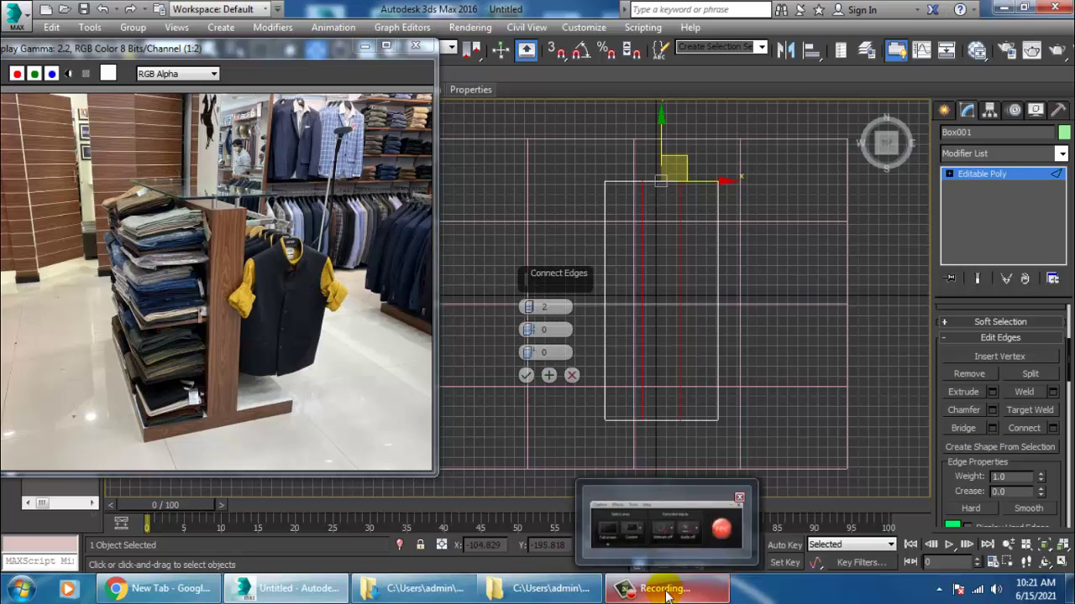
{"action": "left_click", "coordinate": [665, 590]}
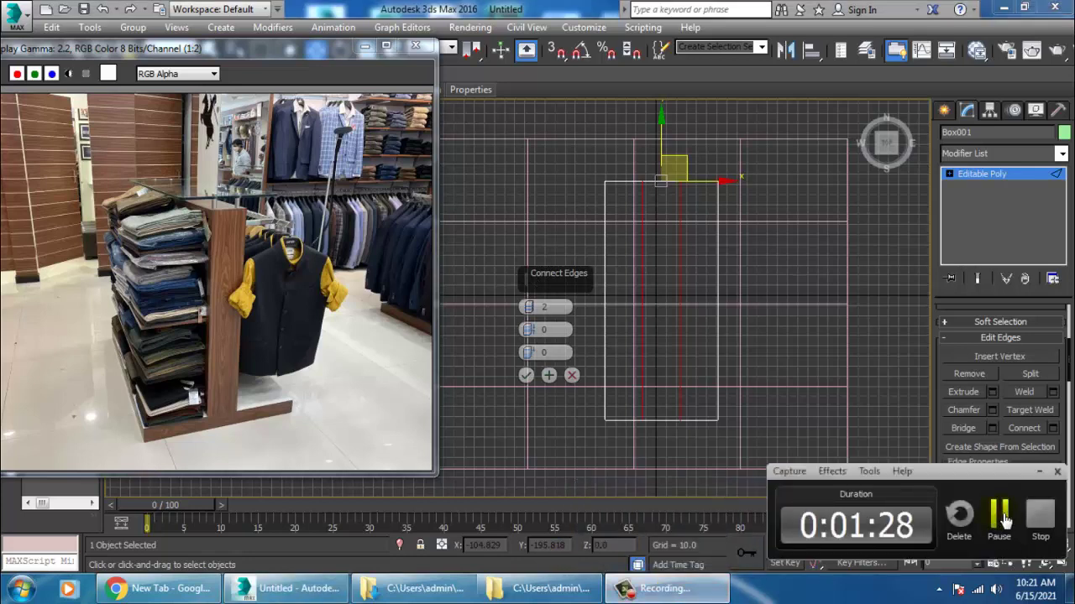
{"action": "left_click", "coordinate": [1001, 515]}
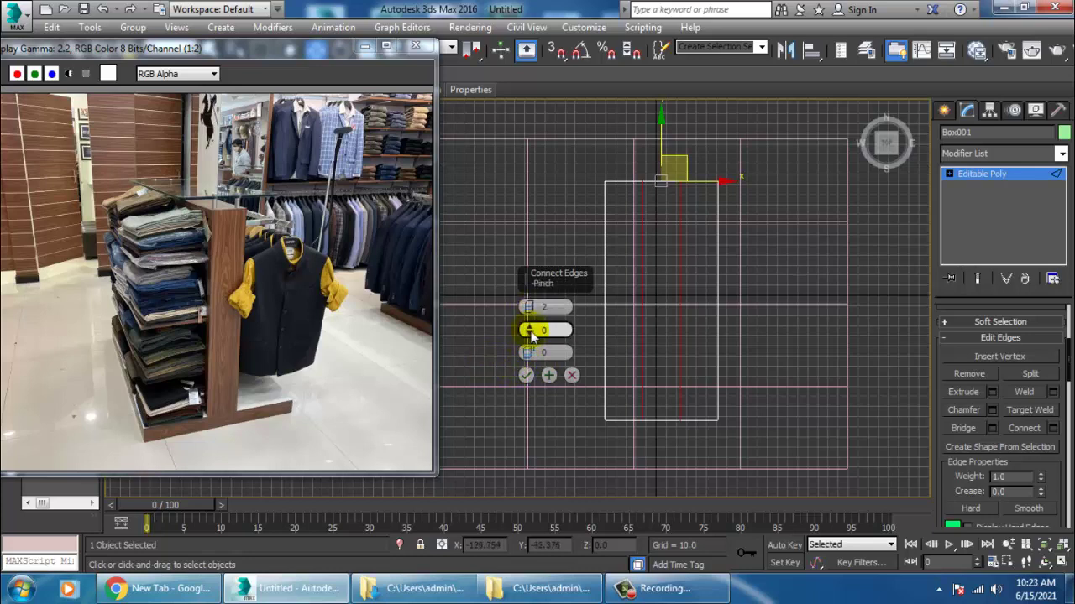
{"action": "left_click_drag", "start_coordinate": [529, 332], "coordinate": [561, 395]}
{"action": "left_click", "coordinate": [524, 377]}
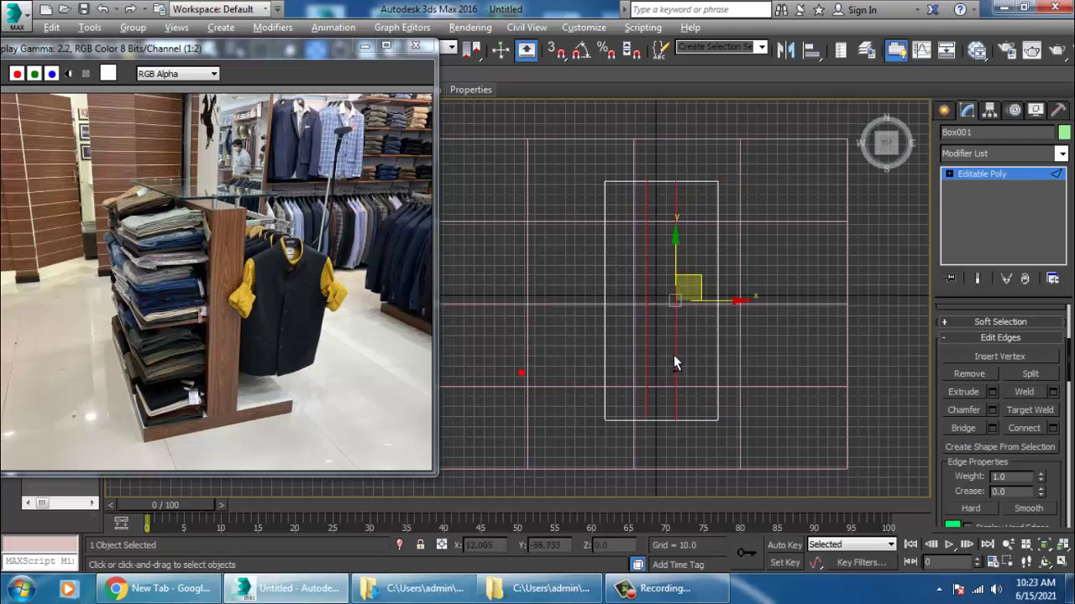
Extrude the middle polygon on top of the base upward by about 126 to form an upright panel
{"action": "key", "text": "alt+w"}
{"action": "middle_click", "coordinate": [763, 402]}
{"action": "key", "text": "alt+w"}
{"action": "middle_click_drag", "start_coordinate": [763, 403], "coordinate": [747, 393], "text": "alt"}
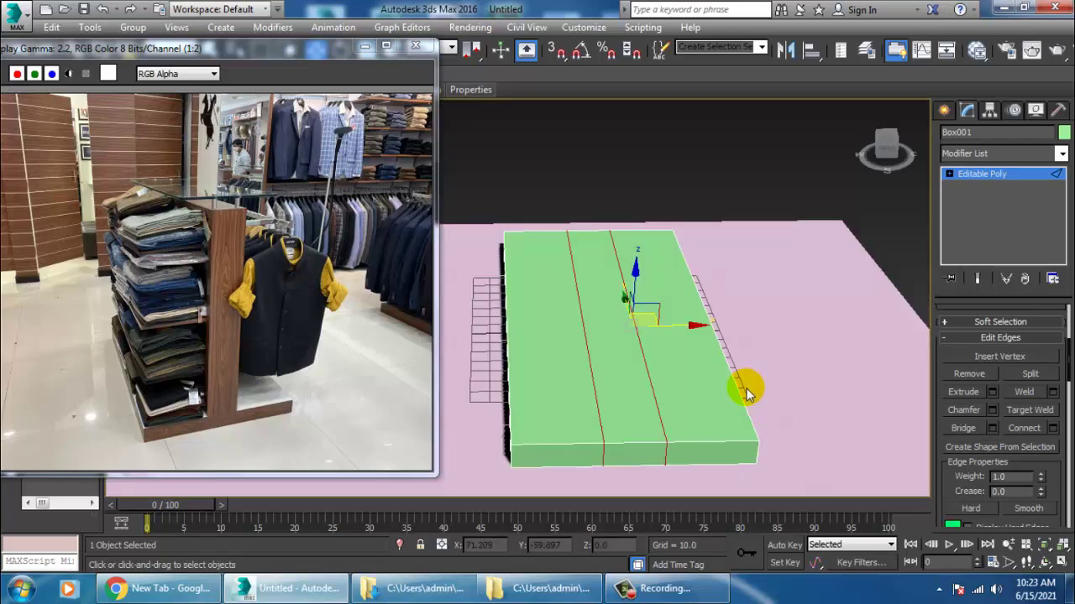
{"action": "key", "text": "4"}
{"action": "left_click", "coordinate": [624, 403]}
{"action": "middle_click_drag", "start_coordinate": [624, 403], "coordinate": [672, 374], "text": "alt"}
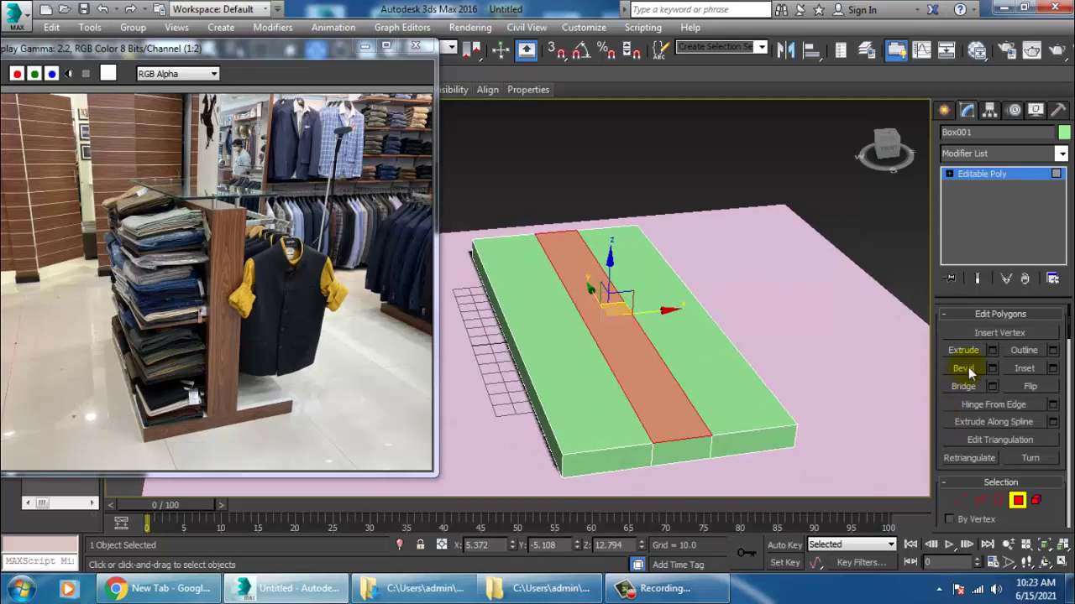
{"action": "left_click", "coordinate": [993, 353]}
{"action": "middle_click_drag", "start_coordinate": [606, 274], "coordinate": [641, 242], "text": "alt"}
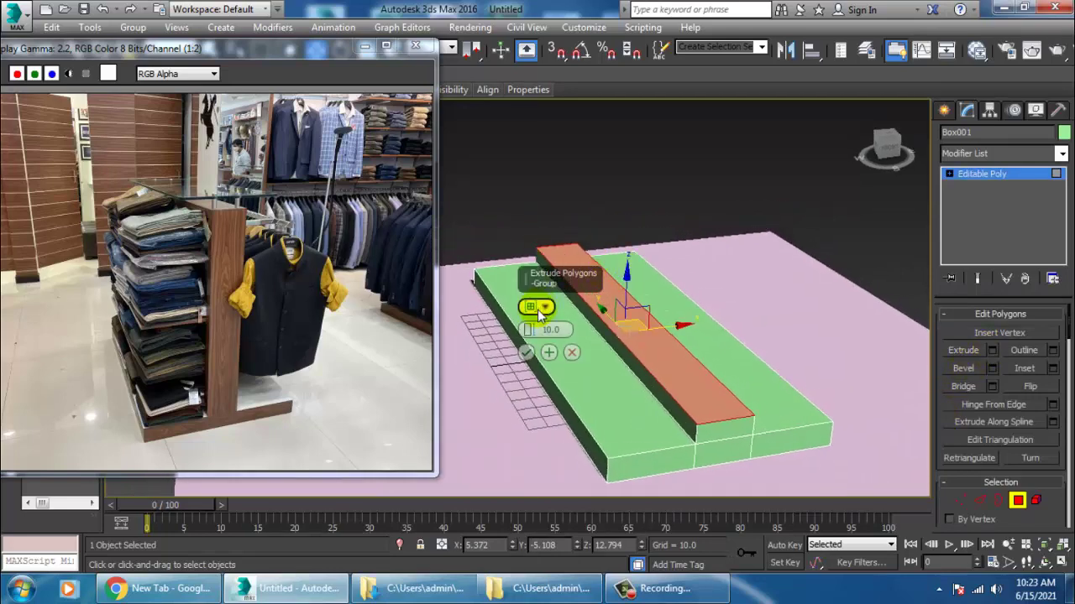
{"action": "left_click_drag", "start_coordinate": [530, 332], "coordinate": [501, 372]}
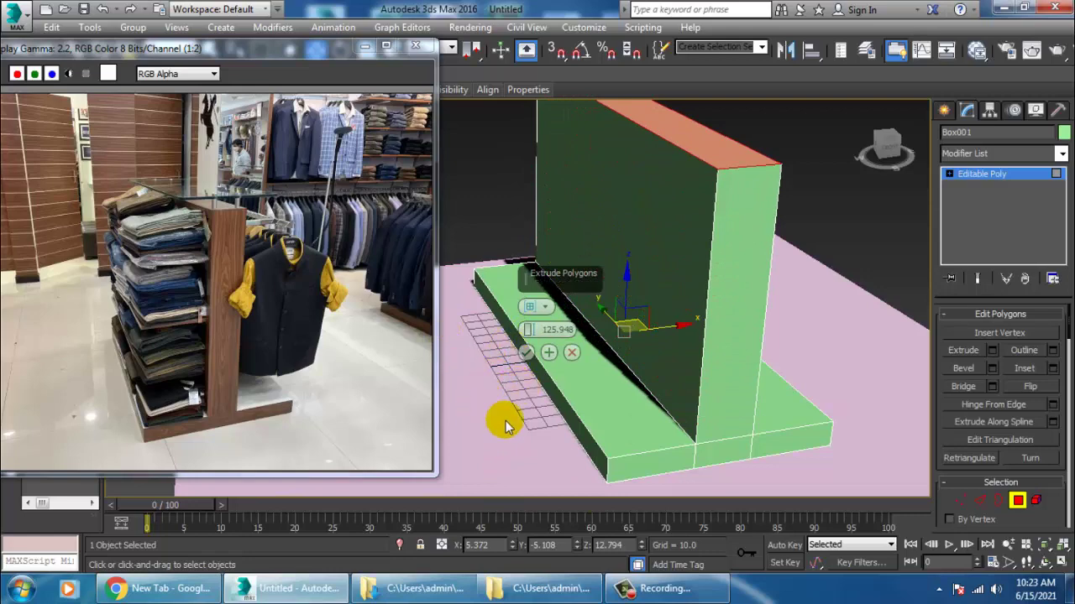
{"action": "left_click", "coordinate": [525, 353]}
Raise the top vertices of the upright panel in the front view to make the panel taller
{"action": "key", "text": "alt+w"}
{"action": "middle_click_drag", "start_coordinate": [781, 151], "coordinate": [733, 144]}
{"action": "key", "text": "alt+w"}
{"action": "scroll", "coordinate": [734, 143], "scroll_direction": "down", "scroll_amount": 8}
{"action": "scroll", "coordinate": [703, 199], "scroll_direction": "down", "scroll_amount": 5}
{"action": "middle_click_drag", "start_coordinate": [743, 221], "coordinate": [705, 294]}
{"action": "key", "text": "1"}
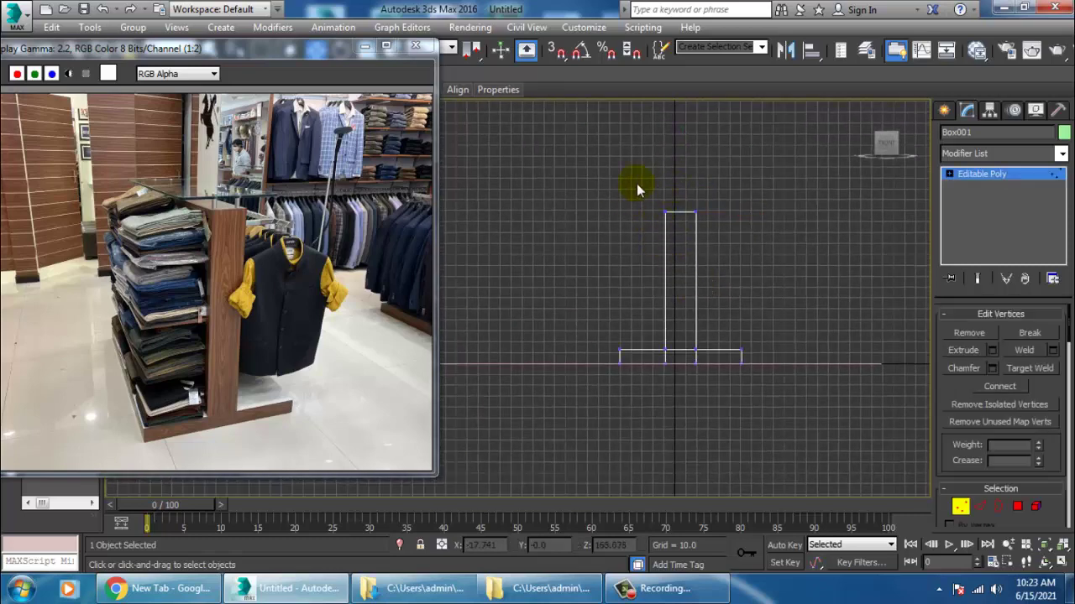
{"action": "left_click_drag", "start_coordinate": [636, 183], "coordinate": [721, 237]}
{"action": "left_click_drag", "start_coordinate": [682, 182], "coordinate": [683, 148]}
Make the upright panel thinner by moving the vertex columns on both of its sides inward in the front view
{"action": "left_click_drag", "start_coordinate": [617, 154], "coordinate": [675, 385]}
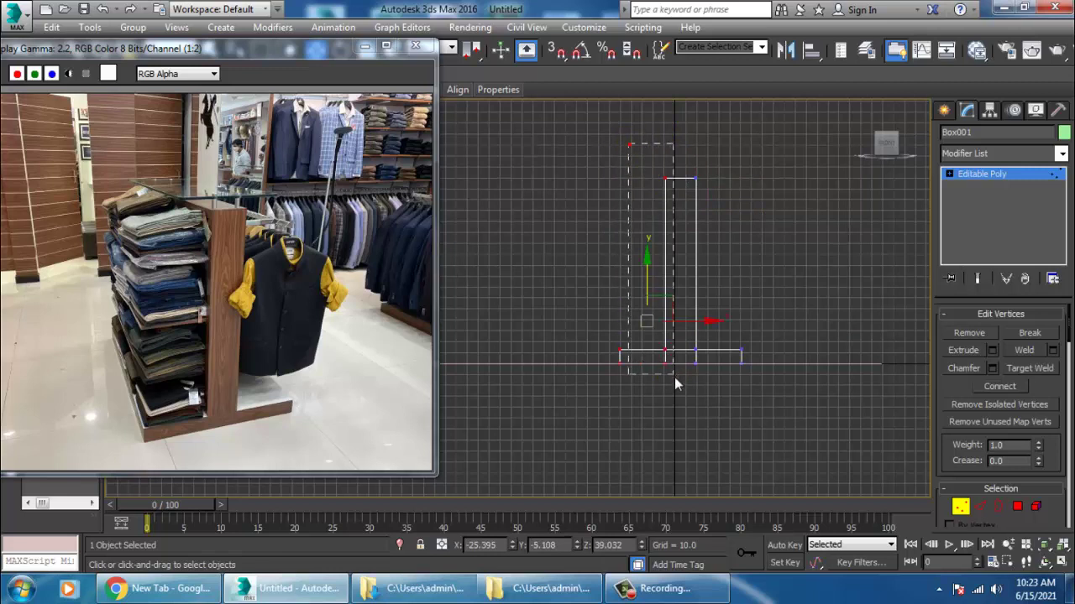
{"action": "left_click_drag", "start_coordinate": [721, 307], "coordinate": [687, 376]}
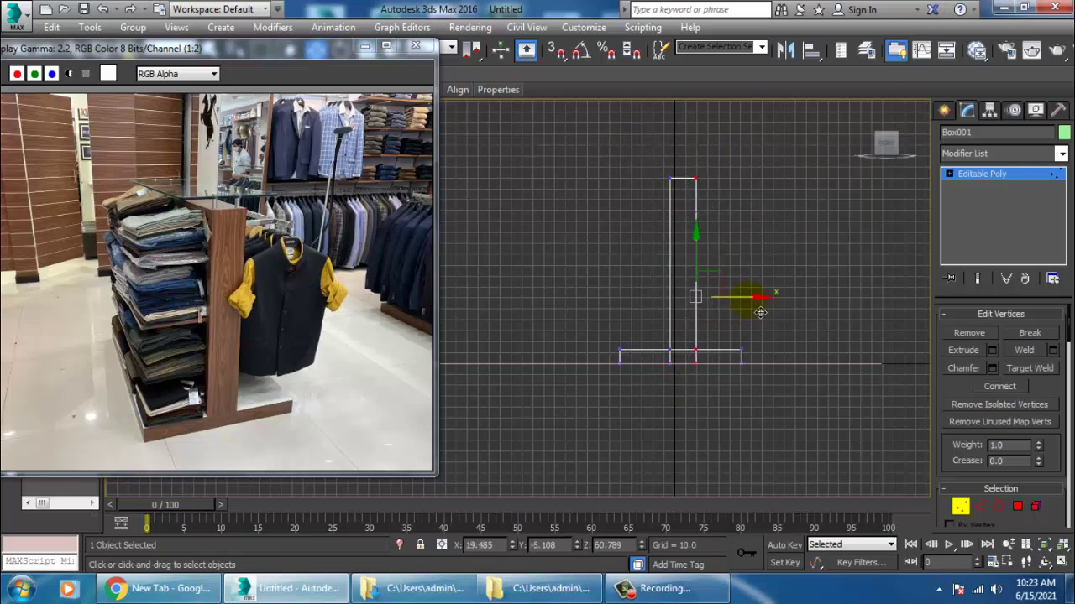
{"action": "left_click_drag", "start_coordinate": [759, 312], "coordinate": [749, 313]}
{"action": "key", "text": "alt+w"}
{"action": "middle_click", "coordinate": [779, 376]}
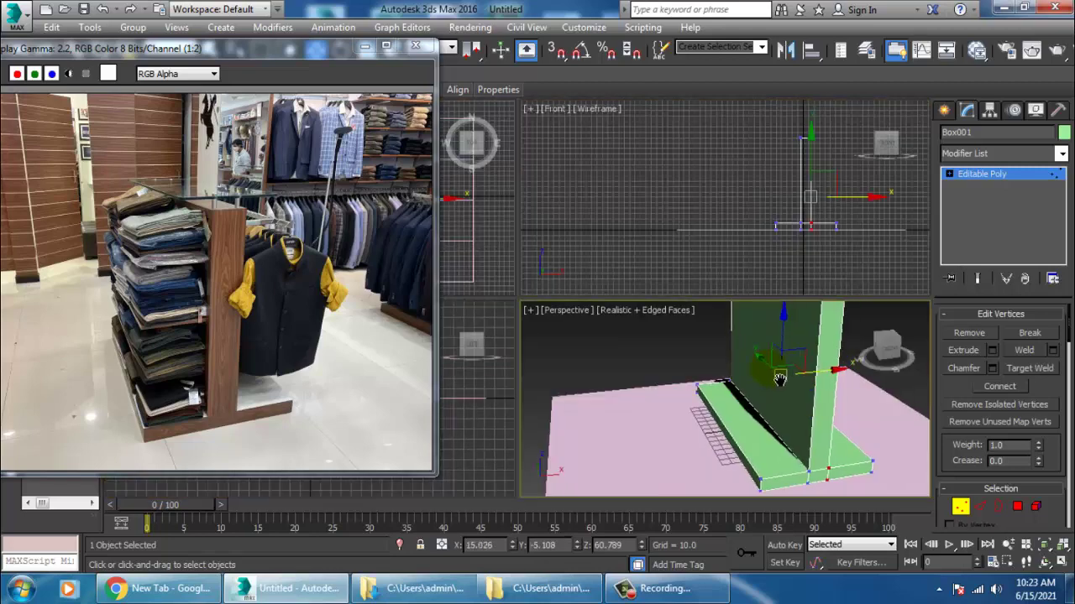
{"action": "key", "text": "alt+w"}
{"action": "middle_click_drag", "start_coordinate": [779, 376], "coordinate": [759, 318], "text": "alt"}
{"action": "scroll", "coordinate": [751, 337], "scroll_direction": "down", "scroll_amount": 3}
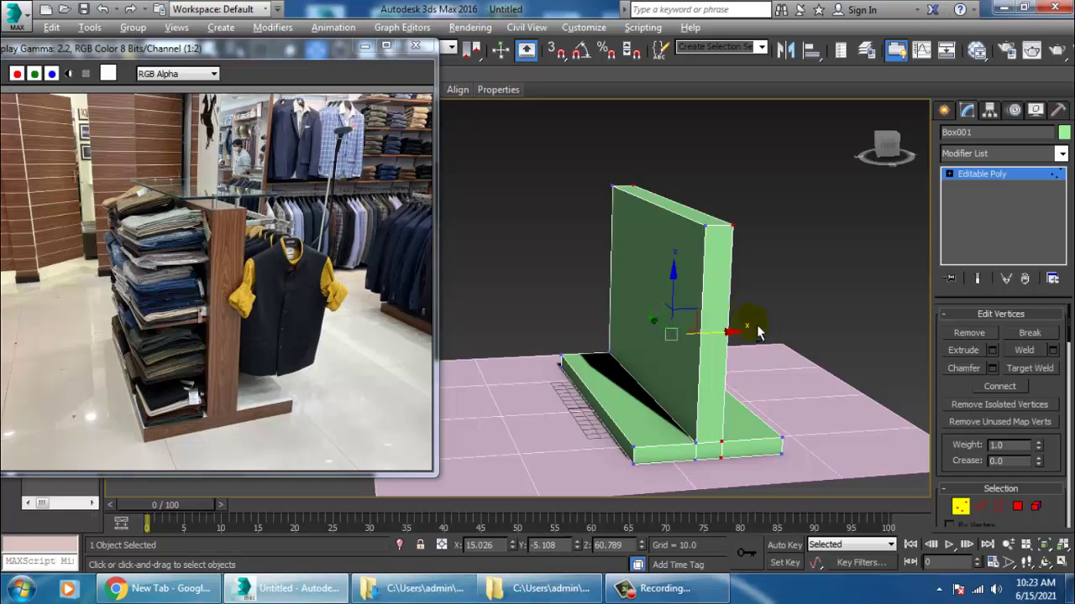
Compare the upright panel with the shelves and wooden centre panel in the reference photo
{"action": "middle_click_drag", "start_coordinate": [607, 290], "coordinate": [666, 262], "text": "alt"}
{"action": "left_click", "coordinate": [182, 330]}
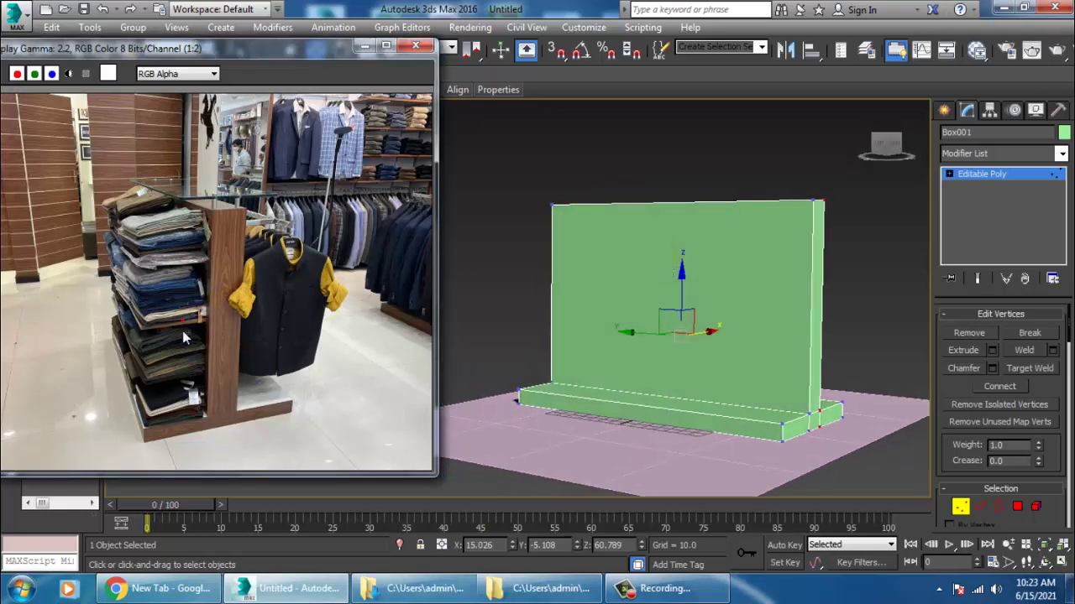
{"action": "scroll", "coordinate": [210, 337], "scroll_direction": "up", "scroll_amount": 1}
{"action": "middle_click", "coordinate": [661, 288]}
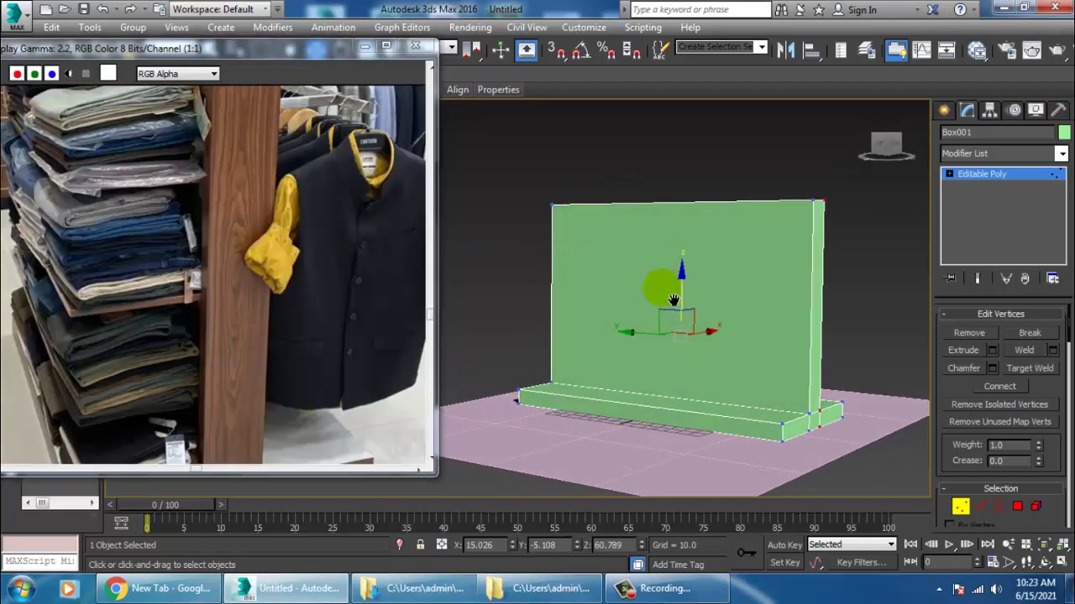
{"action": "scroll", "coordinate": [655, 290], "scroll_direction": "down", "scroll_amount": 3}
{"action": "middle_click_drag", "start_coordinate": [638, 297], "coordinate": [703, 307], "text": "alt"}
{"action": "scroll", "coordinate": [710, 286], "scroll_direction": "up", "scroll_amount": 3}
{"action": "middle_click_drag", "start_coordinate": [144, 181], "coordinate": [197, 275]}
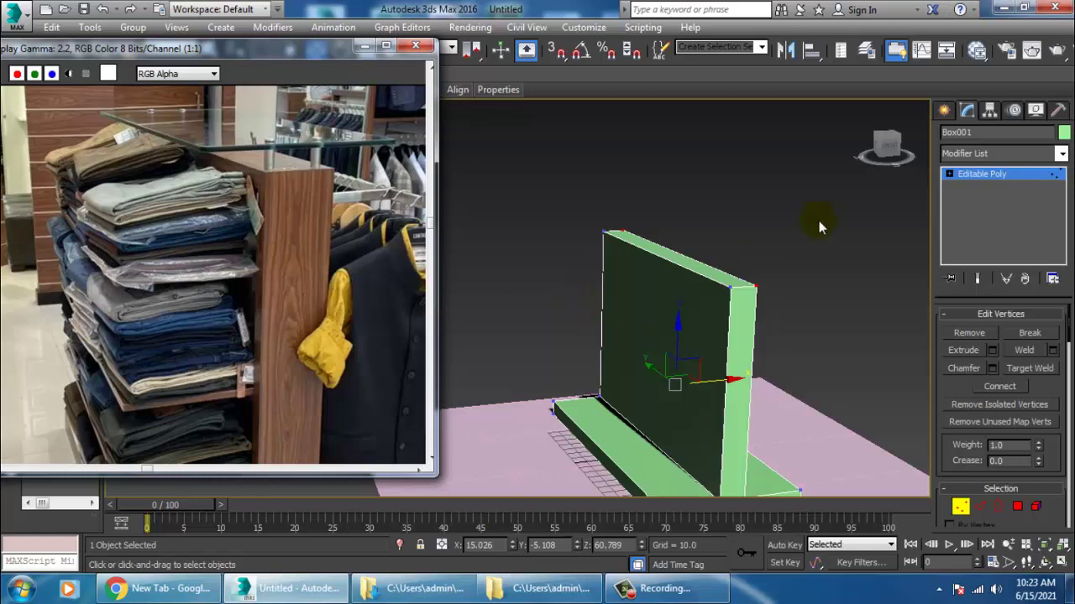
Inset the two large side polygons of the upright panel to leave a narrow border around each
{"action": "left_click", "coordinate": [1017, 508]}
{"action": "left_click", "coordinate": [662, 355]}
{"action": "middle_click_drag", "start_coordinate": [662, 355], "coordinate": [758, 339], "text": "alt"}
{"action": "left_click", "coordinate": [714, 356]}
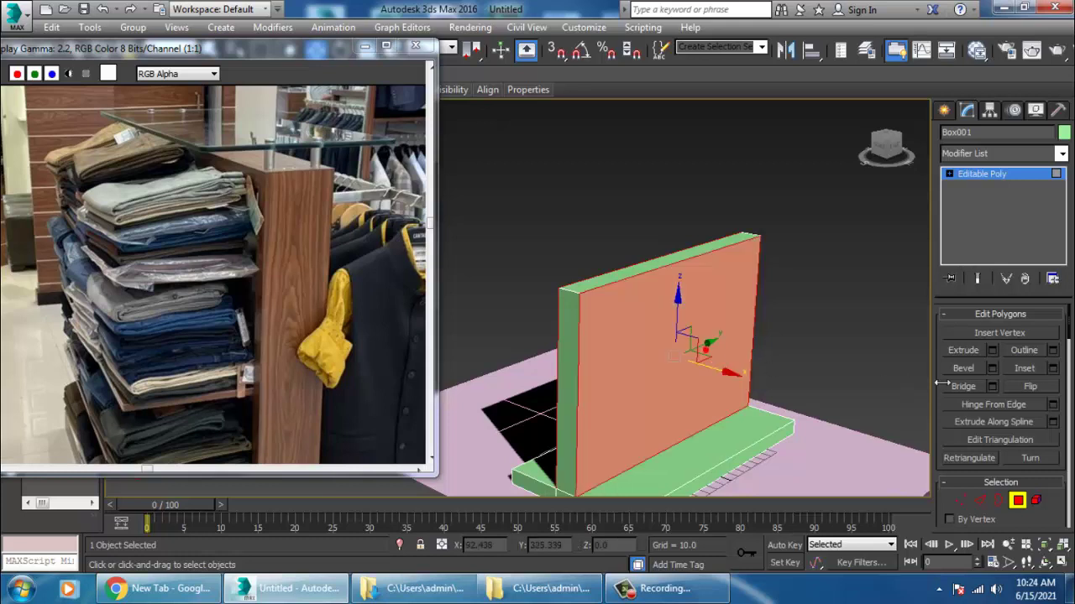
{"action": "left_click", "coordinate": [1053, 368]}
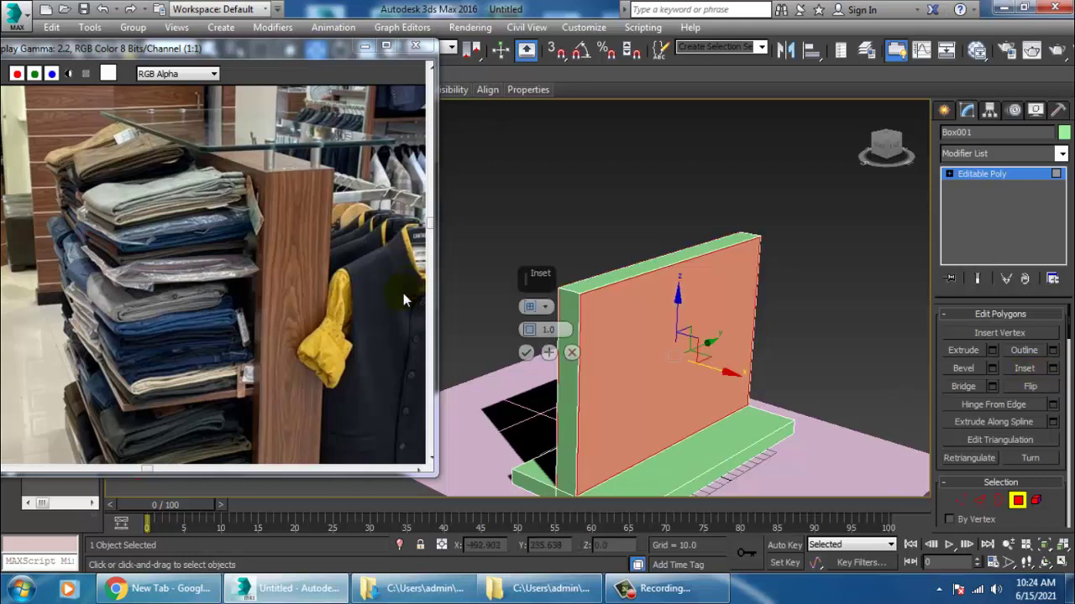
{"action": "left_click_drag", "start_coordinate": [530, 332], "coordinate": [526, 305]}
{"action": "left_click", "coordinate": [526, 354]}
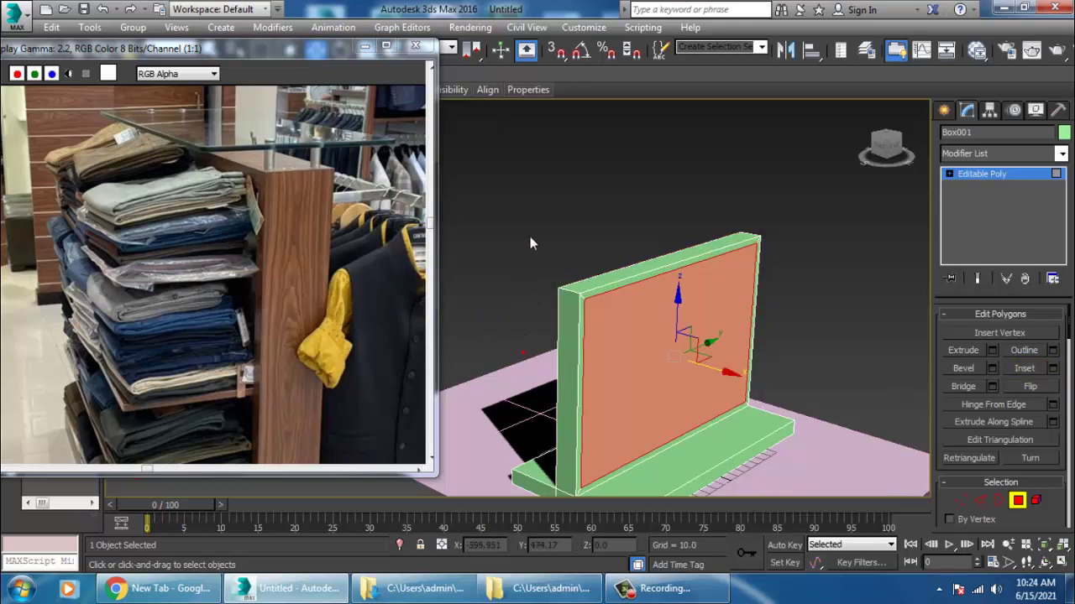
Extrude the inset polygon on the panel's shelf side inward by -9.958 to form a recess
{"action": "left_click", "coordinate": [530, 243]}
{"action": "middle_click_drag", "start_coordinate": [537, 244], "coordinate": [668, 317], "text": "alt"}
{"action": "left_click", "coordinate": [681, 324]}
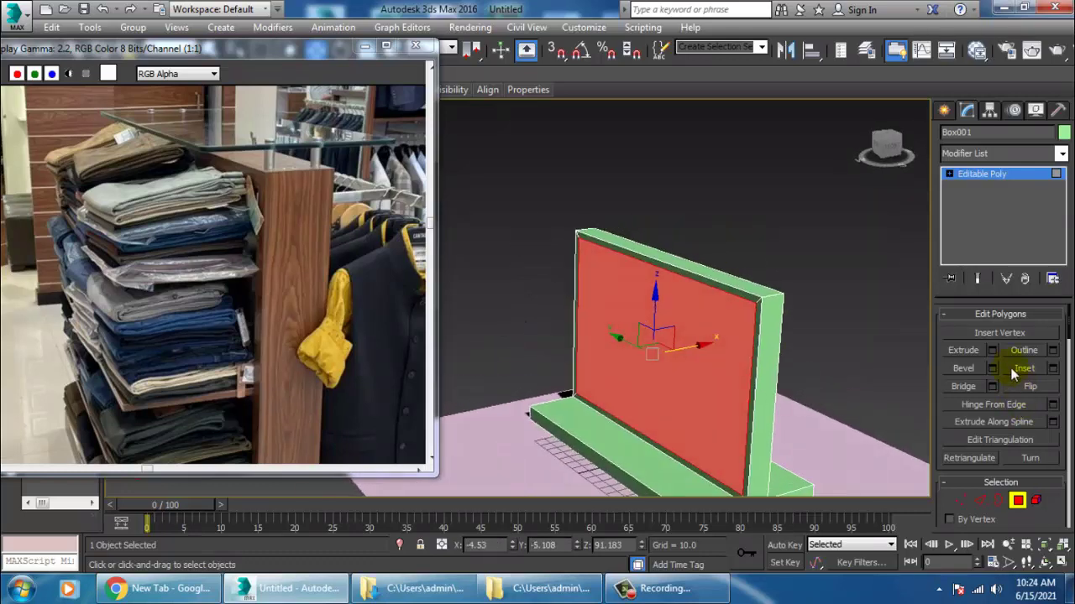
{"action": "left_click", "coordinate": [992, 350]}
{"action": "left_click_drag", "start_coordinate": [529, 332], "coordinate": [817, 411]}
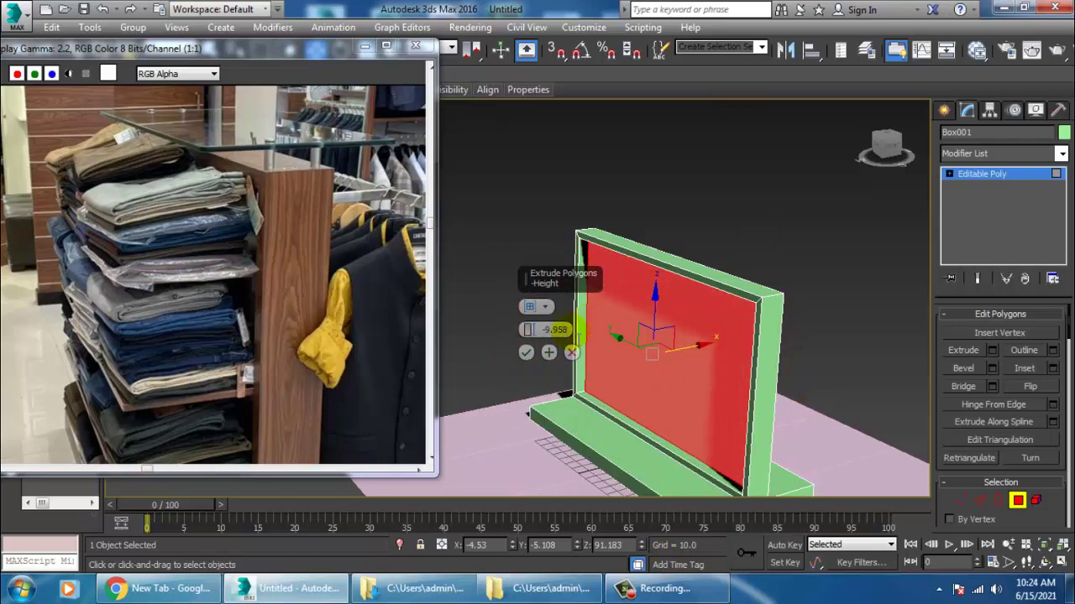
{"action": "left_click", "coordinate": [525, 352]}
Create a thin shelf box about 231.6 wide and 3.8 thick across the upper part of the recess in the left view
{"action": "key", "text": "alt+w"}
{"action": "middle_click", "coordinate": [471, 414]}
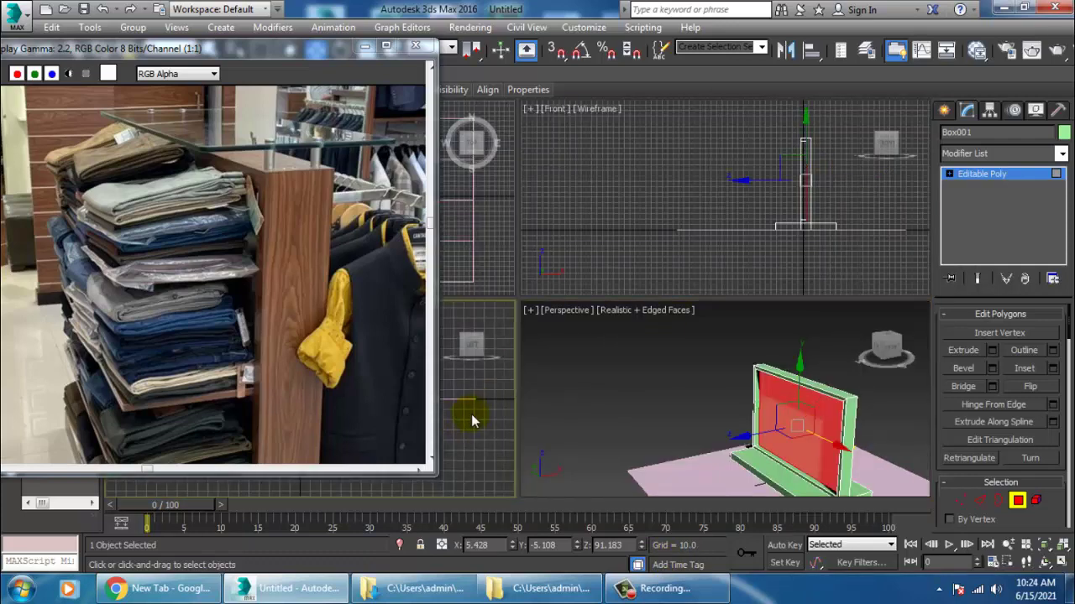
{"action": "key", "text": "alt+w"}
{"action": "key", "text": "z"}
{"action": "middle_click_drag", "start_coordinate": [530, 349], "coordinate": [679, 334]}
{"action": "scroll", "coordinate": [674, 337], "scroll_direction": "down", "scroll_amount": 5}
{"action": "left_click", "coordinate": [944, 110]}
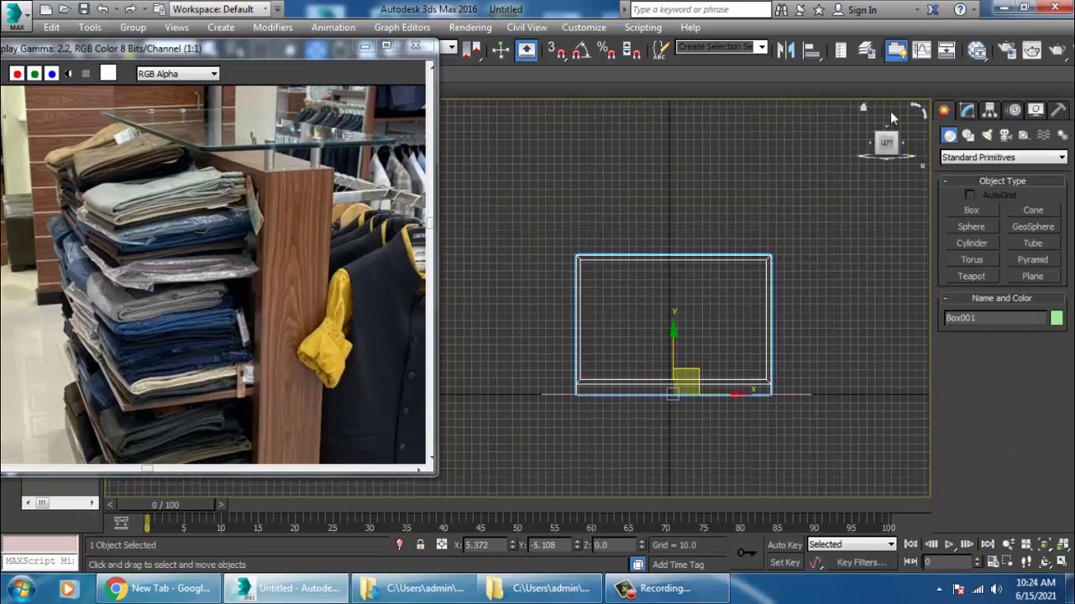
{"action": "left_click", "coordinate": [972, 210]}
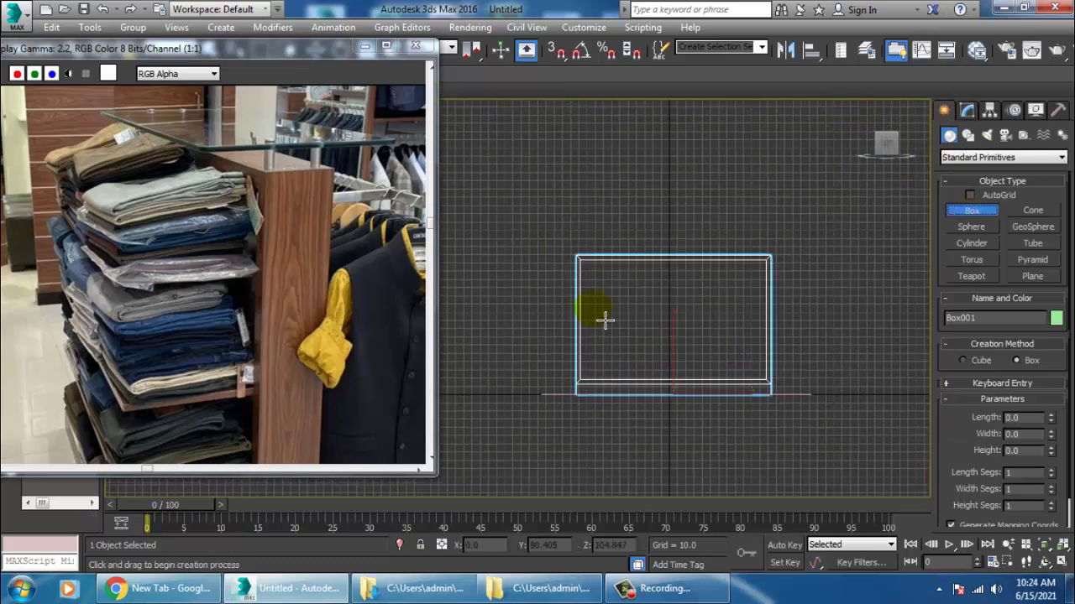
{"action": "scroll", "coordinate": [603, 321], "scroll_direction": "up", "scroll_amount": 4}
{"action": "left_click_drag", "start_coordinate": [545, 263], "coordinate": [927, 268]}
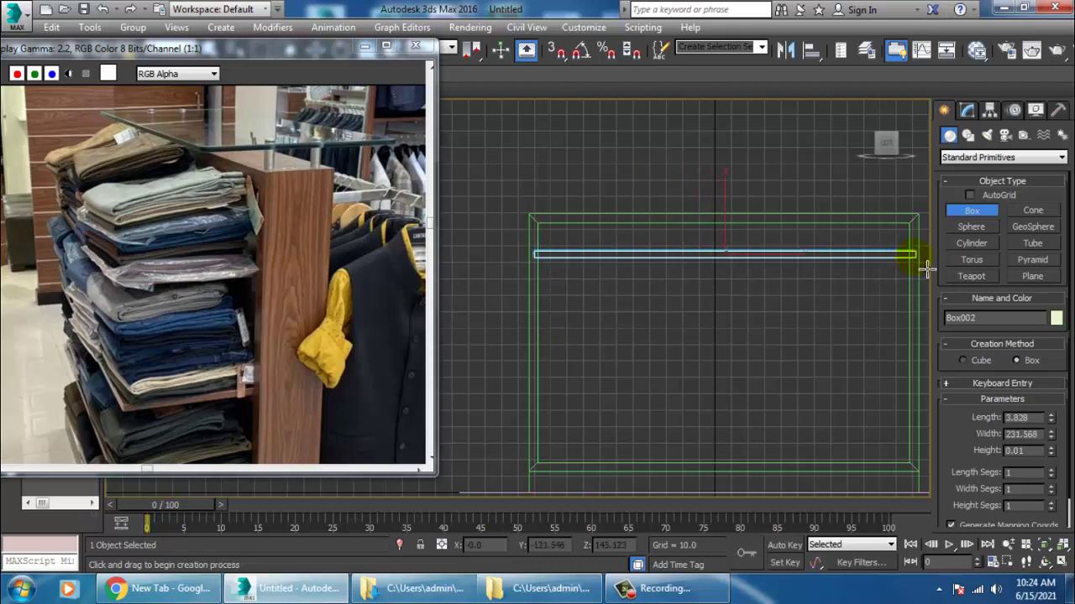
{"action": "left_click", "coordinate": [895, 199]}
Lower the shelf to a height of about 135.8 on the upright panel
{"action": "key", "text": "w"}
{"action": "key", "text": "alt+w"}
{"action": "scroll", "coordinate": [853, 380], "scroll_direction": "up", "scroll_amount": 3}
{"action": "key", "text": "alt+w"}
{"action": "middle_click_drag", "start_coordinate": [806, 387], "coordinate": [724, 366], "text": "alt"}
{"action": "middle_click_drag", "start_coordinate": [724, 366], "coordinate": [689, 305], "text": "alt"}
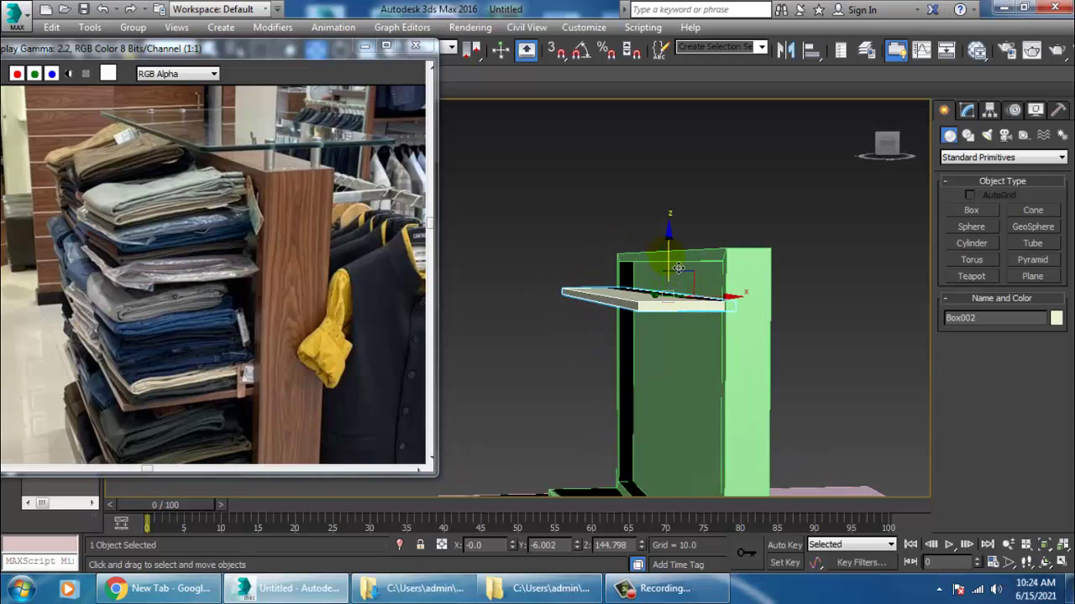
{"action": "left_click_drag", "start_coordinate": [678, 267], "coordinate": [687, 284]}
{"action": "middle_click_drag", "start_coordinate": [727, 305], "coordinate": [744, 340], "text": "alt"}
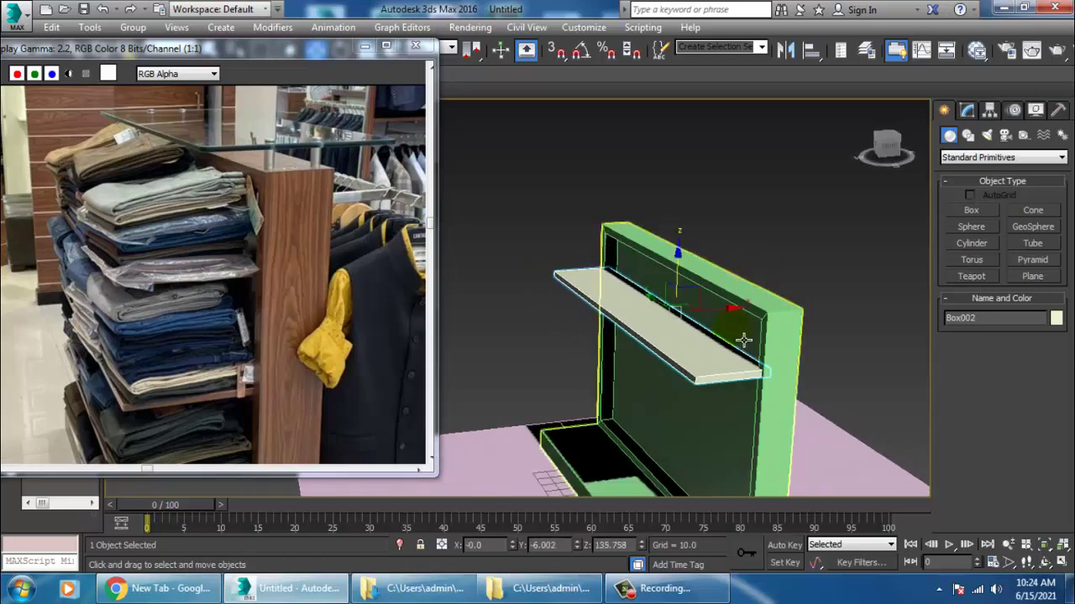
Scale the shelf down vertically to make it thinner
{"action": "key", "text": "alt+w"}
{"action": "right_click", "coordinate": [471, 249]}
{"action": "key", "text": "alt+w"}
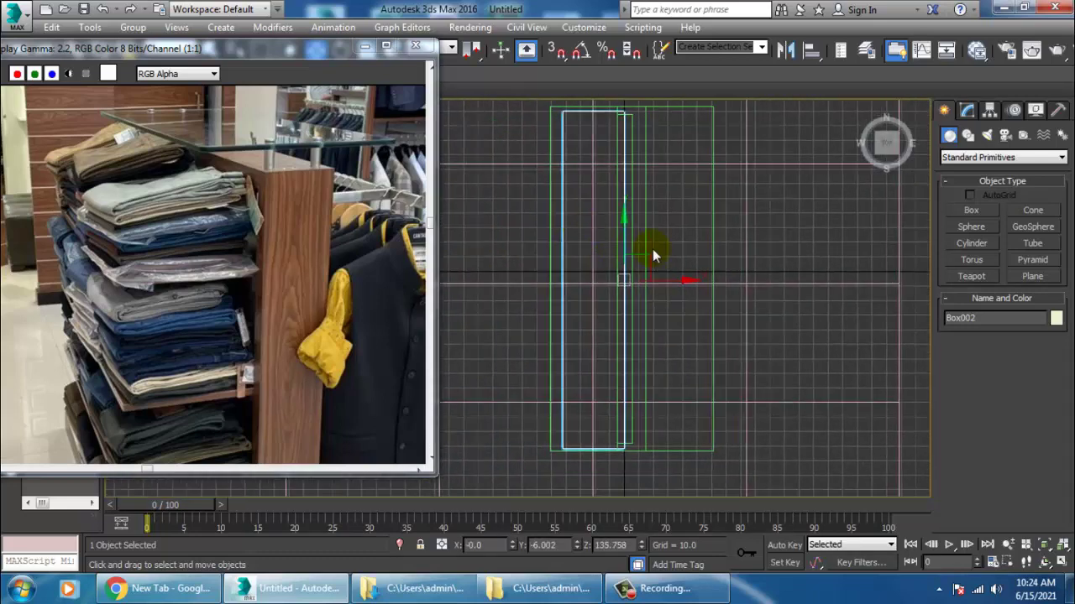
{"action": "key", "text": "alt+w"}
{"action": "right_click", "coordinate": [815, 382]}
{"action": "key", "text": "alt+w"}
{"action": "middle_click_drag", "start_coordinate": [763, 312], "coordinate": [745, 292], "text": "alt"}
{"action": "scroll", "coordinate": [736, 264], "scroll_direction": "down", "scroll_amount": 3}
{"action": "key", "text": "r"}
{"action": "left_click_drag", "start_coordinate": [691, 183], "coordinate": [710, 214]}
{"action": "key", "text": "w"}
Clone the shelf downward at about 40 unit spacing as three copies
{"action": "middle_click_drag", "start_coordinate": [764, 257], "coordinate": [739, 267], "text": "alt"}
{"action": "middle_click_drag", "start_coordinate": [739, 266], "coordinate": [711, 225]}
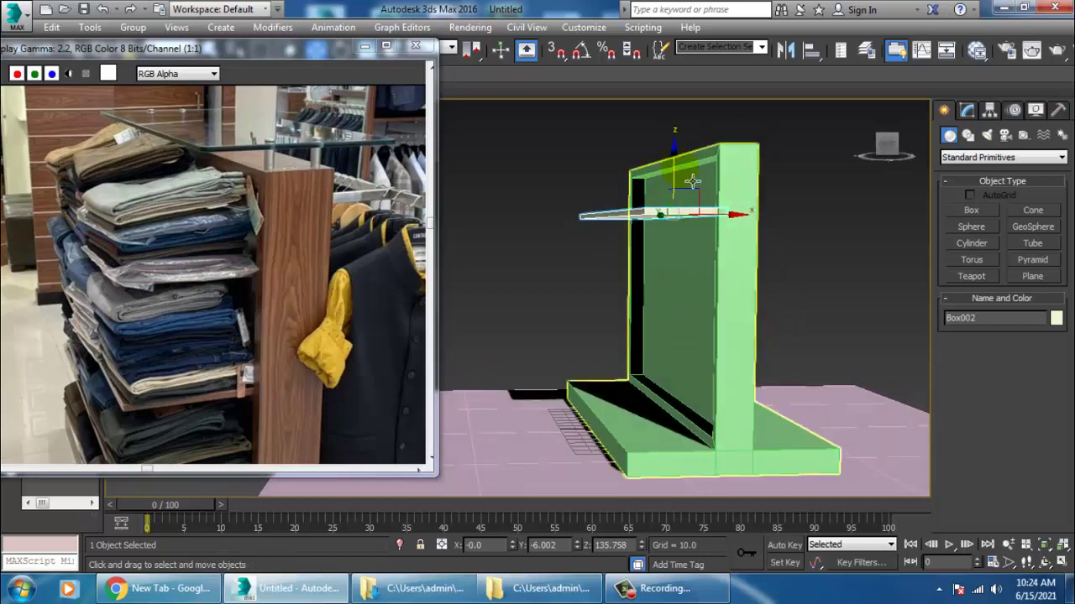
{"action": "left_click_drag", "start_coordinate": [684, 190], "coordinate": [699, 249], "text": "shift"}
{"action": "left_click", "coordinate": [579, 300]}
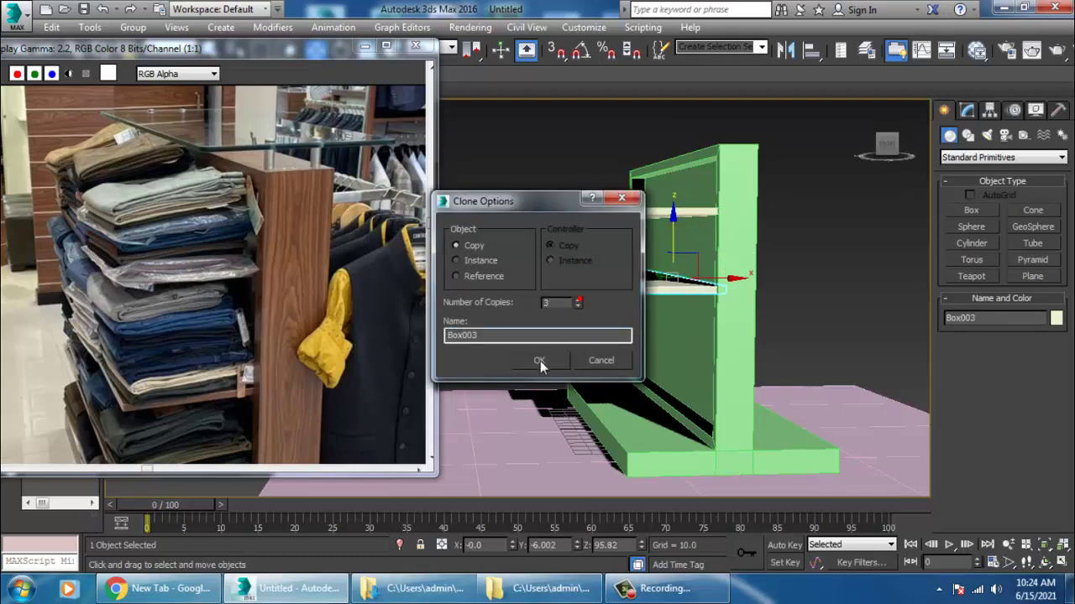
{"action": "left_click", "coordinate": [540, 360]}
Examine the lower shelves, base and glass top in the reference photo against the model
{"action": "mouse_move", "coordinate": [727, 325]}
{"action": "middle_mouse_down"}
{"action": "mouse_move", "coordinate": [729, 276]}
{"action": "mouse_move", "coordinate": [728, 307]}
{"action": "middle_mouse_up"}
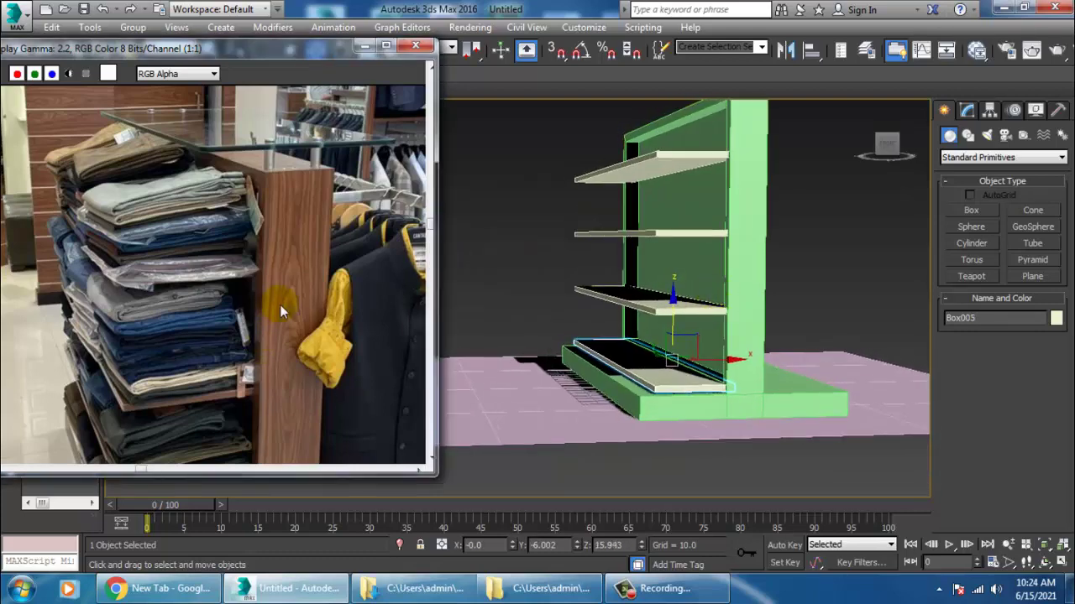
{"action": "middle_click_drag", "start_coordinate": [280, 304], "coordinate": [277, 158]}
{"action": "middle_click_drag", "start_coordinate": [254, 235], "coordinate": [262, 153]}
{"action": "middle_click_drag", "start_coordinate": [780, 362], "coordinate": [693, 382], "text": "alt"}
{"action": "scroll", "coordinate": [720, 286], "scroll_direction": "down", "scroll_amount": 3}
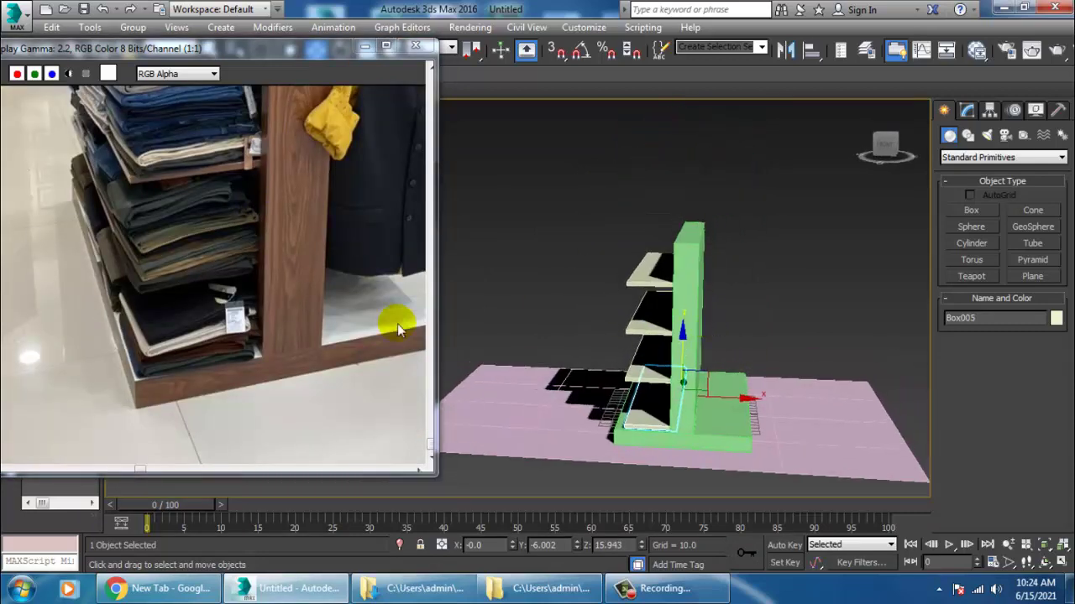
{"action": "middle_click_drag", "start_coordinate": [315, 308], "coordinate": [326, 438]}
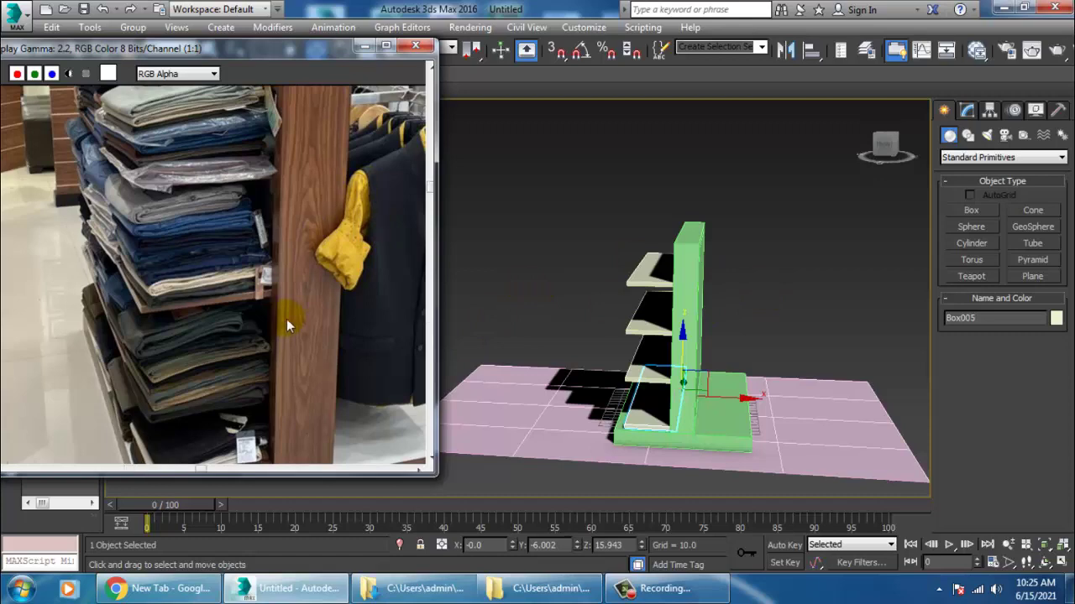
{"action": "middle_click_drag", "start_coordinate": [286, 320], "coordinate": [208, 458]}
{"action": "middle_click_drag", "start_coordinate": [726, 295], "coordinate": [718, 297], "text": "alt"}
Move the panel's vertices opposite the shelves outward to thicken it, and extend the base's edge on that side
{"action": "left_click", "coordinate": [712, 309]}
{"action": "key", "text": "alt+w"}
{"action": "right_click", "coordinate": [713, 202]}
{"action": "key", "text": "alt+w"}
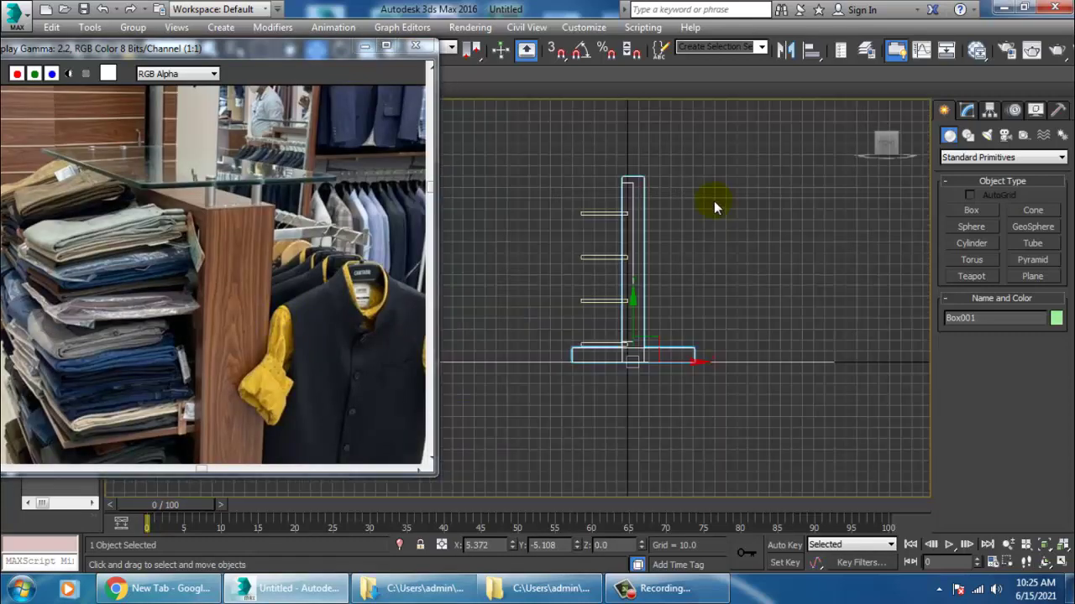
{"action": "scroll", "coordinate": [705, 206], "scroll_direction": "up", "scroll_amount": 3}
{"action": "key", "text": "1"}
{"action": "middle_click_drag", "start_coordinate": [656, 205], "coordinate": [643, 183]}
{"action": "scroll", "coordinate": [636, 183], "scroll_direction": "down", "scroll_amount": 3}
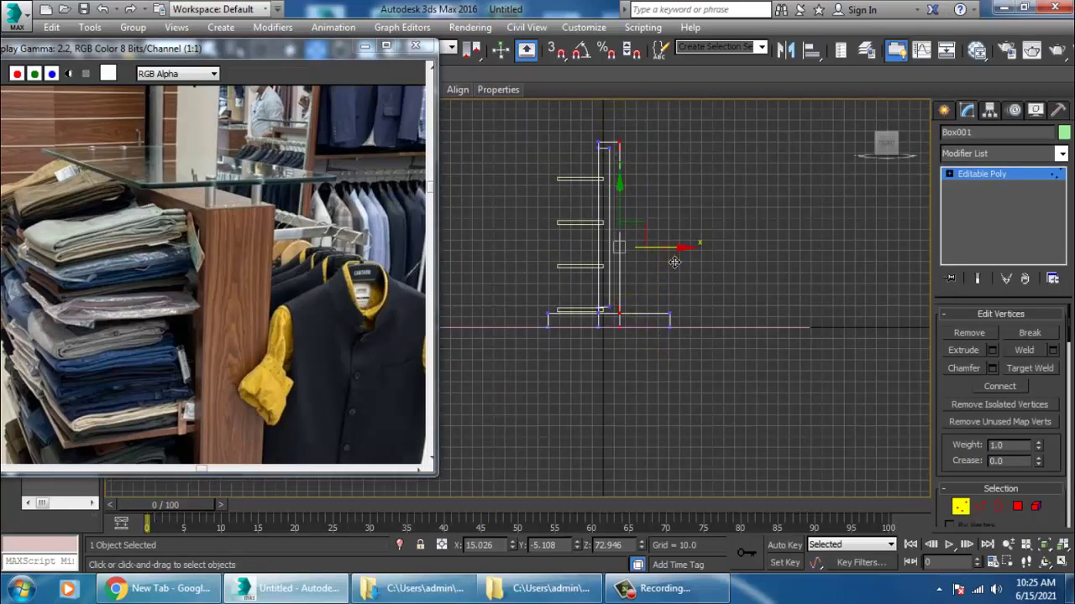
{"action": "left_click_drag", "start_coordinate": [674, 263], "coordinate": [678, 261]}
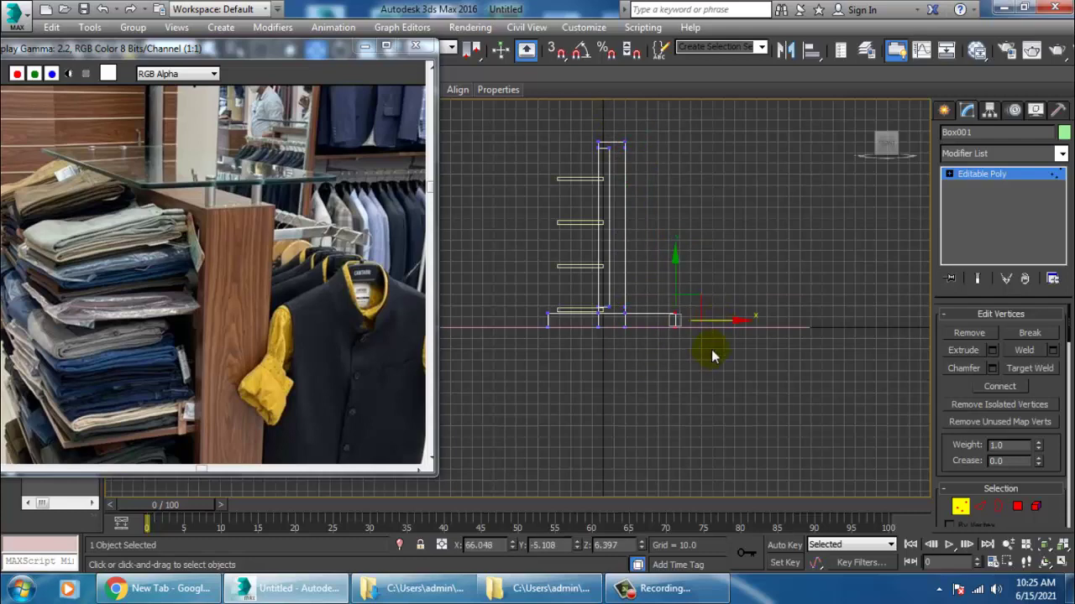
{"action": "key", "text": "alt+w"}
{"action": "right_click", "coordinate": [796, 446]}
{"action": "key", "text": "alt+w"}
{"action": "middle_click_drag", "start_coordinate": [768, 365], "coordinate": [720, 323], "text": "alt"}
{"action": "scroll", "coordinate": [727, 336], "scroll_direction": "up", "scroll_amount": 3}
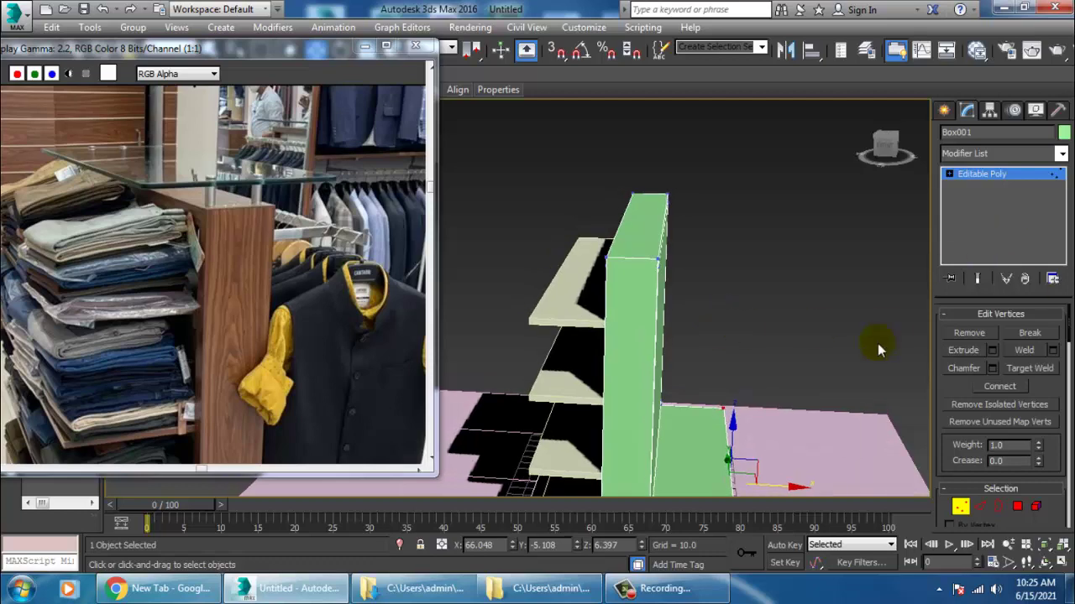
Move the panel's vertices on the side without shelves slightly further outward in the front view
{"action": "key", "text": "alt+w"}
{"action": "right_click", "coordinate": [776, 225]}
{"action": "key", "text": "alt+w"}
{"action": "scroll", "coordinate": [709, 205], "scroll_direction": "down", "scroll_amount": 3}
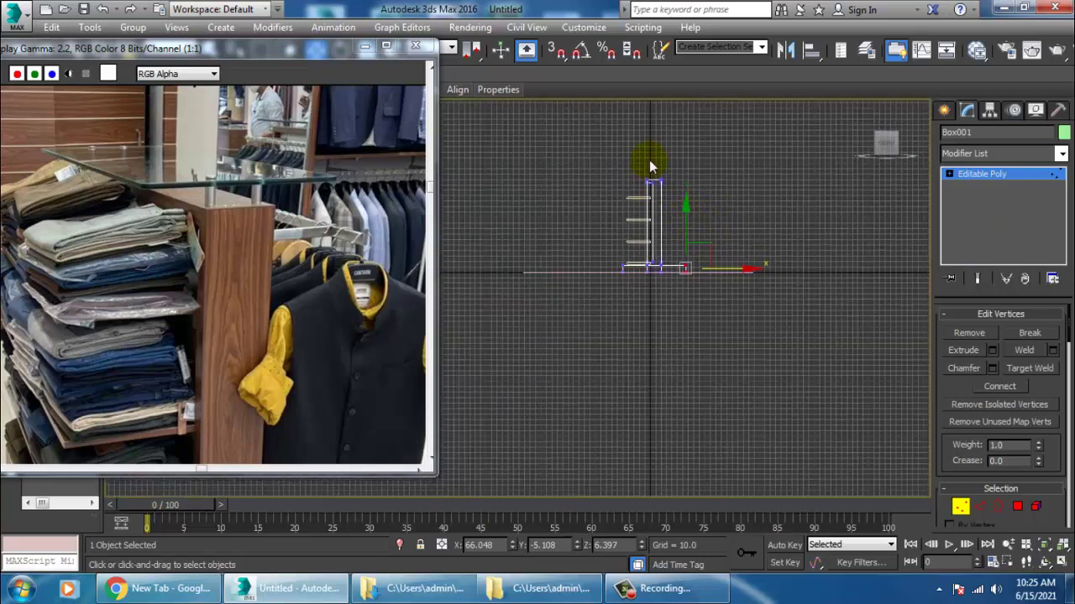
{"action": "scroll", "coordinate": [679, 269], "scroll_direction": "up", "scroll_amount": 2}
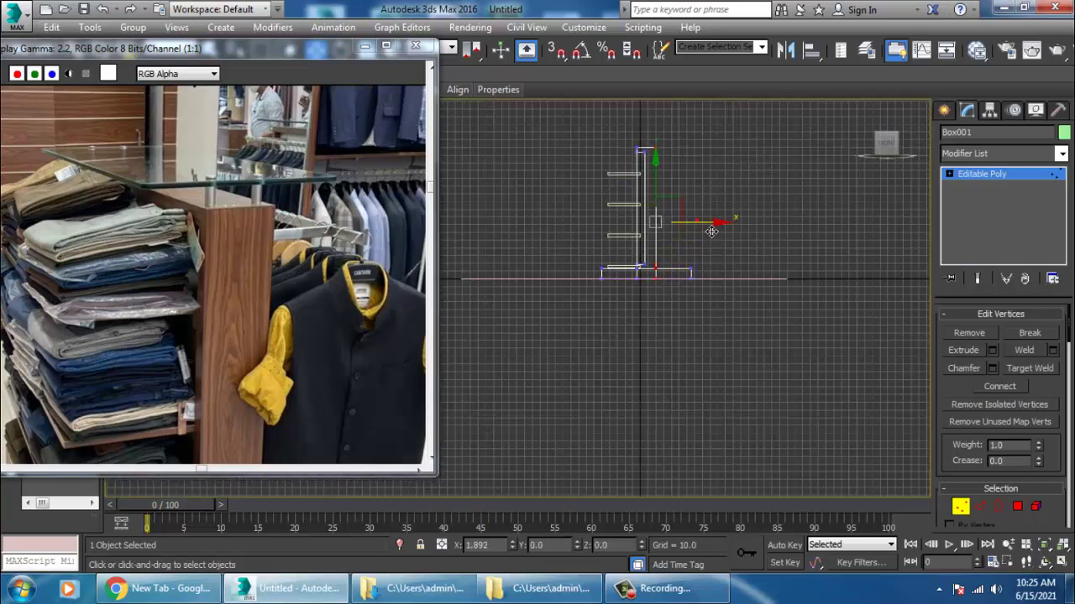
{"action": "scroll", "coordinate": [706, 273], "scroll_direction": "up", "scroll_amount": 2}
{"action": "middle_click_drag", "start_coordinate": [722, 291], "coordinate": [761, 341]}
{"action": "key", "text": "alt+w"}
{"action": "middle_click", "coordinate": [800, 397]}
{"action": "key", "text": "alt+w"}
Create a cylinder with AutoGrid at the panel's end in the top view, about 2.6 in radius and 18.7 high
{"action": "left_click", "coordinate": [945, 111]}
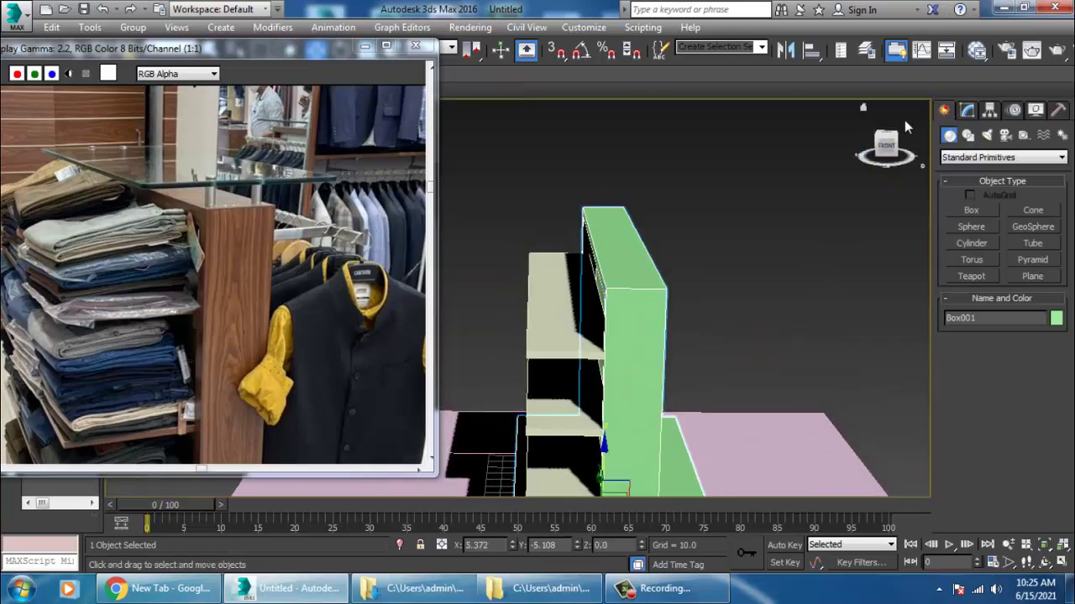
{"action": "middle_click_drag", "start_coordinate": [778, 266], "coordinate": [793, 291]}
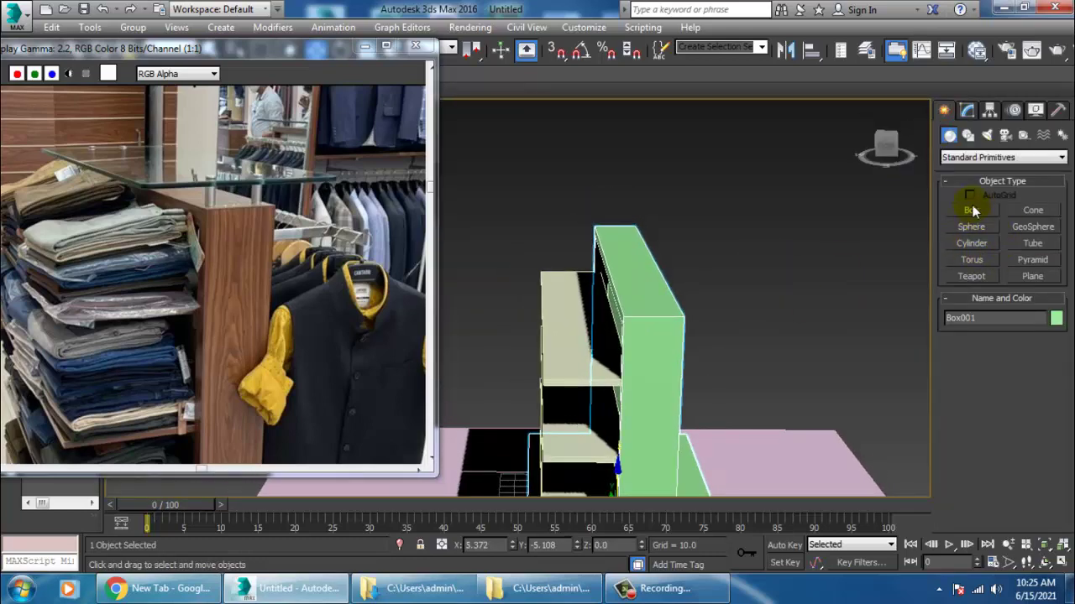
{"action": "left_click", "coordinate": [978, 247]}
{"action": "key", "text": "alt+w"}
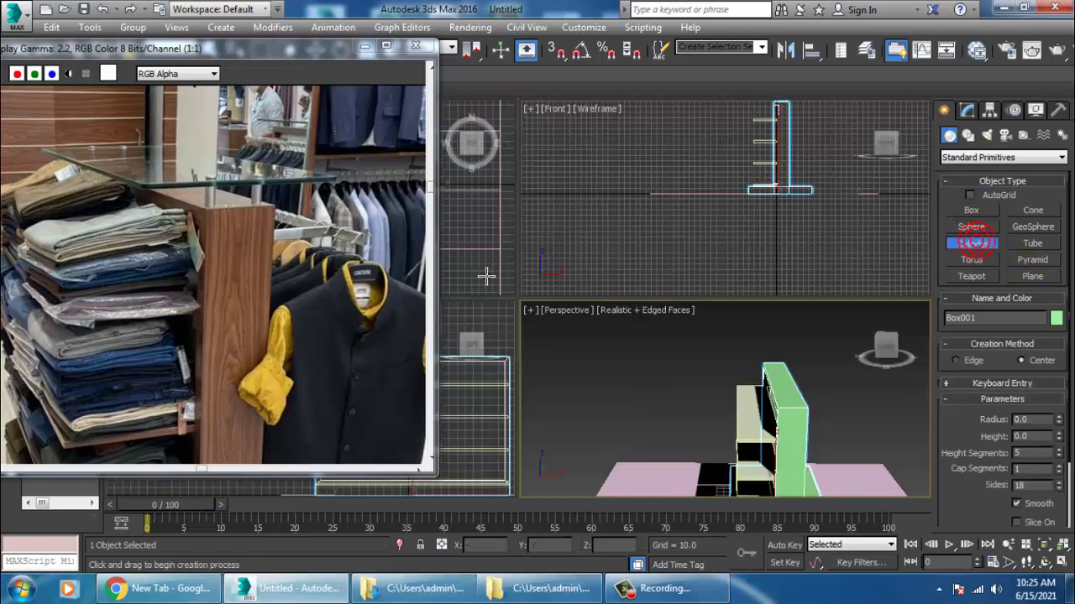
{"action": "middle_click", "coordinate": [479, 254]}
{"action": "key", "text": "alt+w"}
{"action": "scroll", "coordinate": [636, 236], "scroll_direction": "down", "scroll_amount": 4}
{"action": "middle_click_drag", "start_coordinate": [621, 234], "coordinate": [708, 300]}
{"action": "scroll", "coordinate": [663, 258], "scroll_direction": "up", "scroll_amount": 2}
{"action": "left_click", "coordinate": [971, 194]}
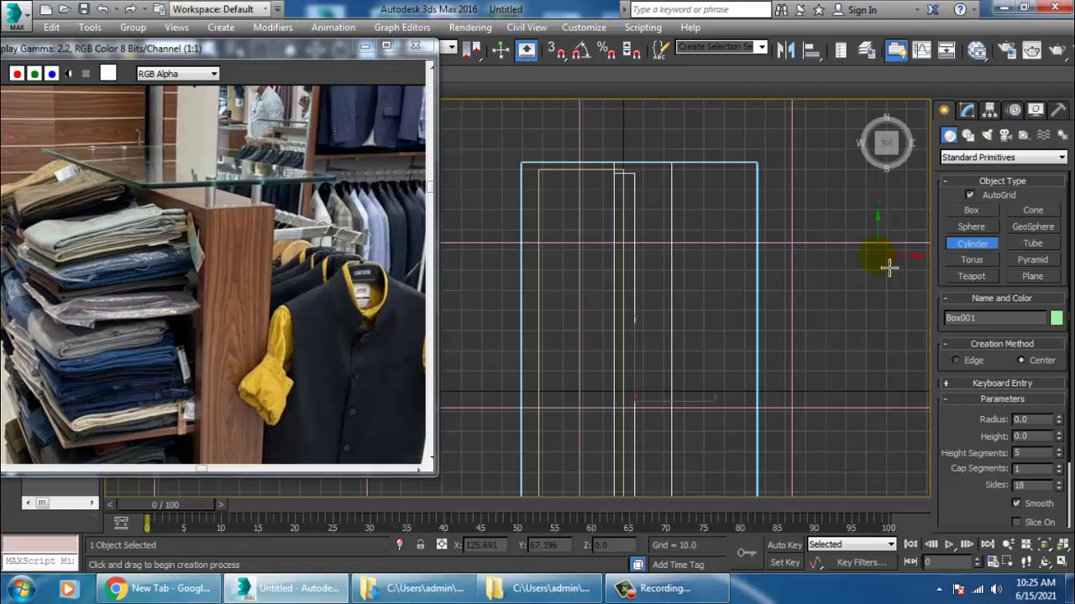
{"action": "middle_click_drag", "start_coordinate": [687, 248], "coordinate": [694, 248]}
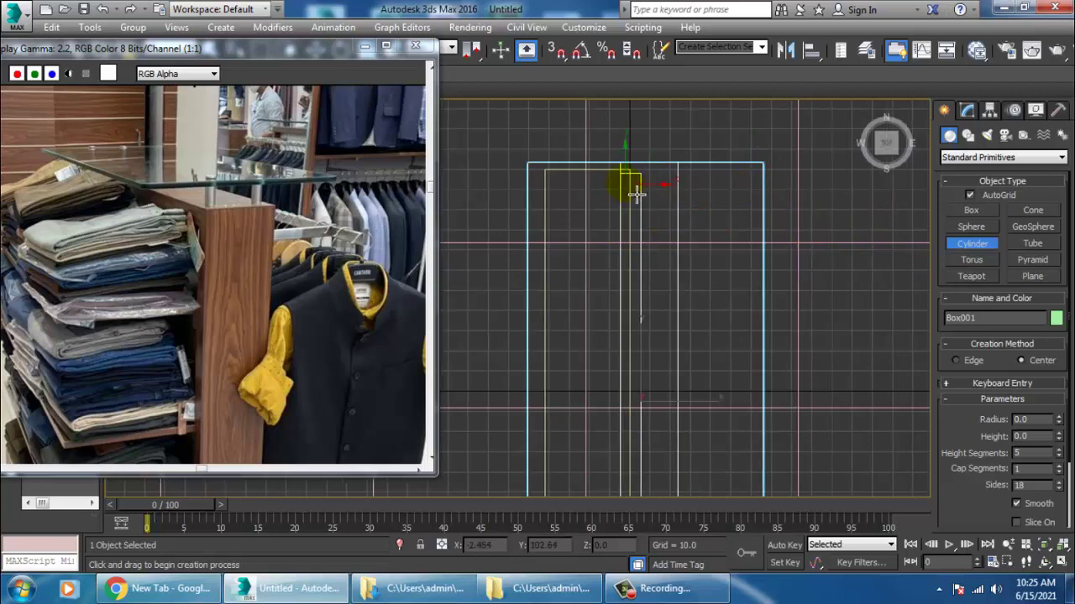
{"action": "left_click", "coordinate": [643, 193]}
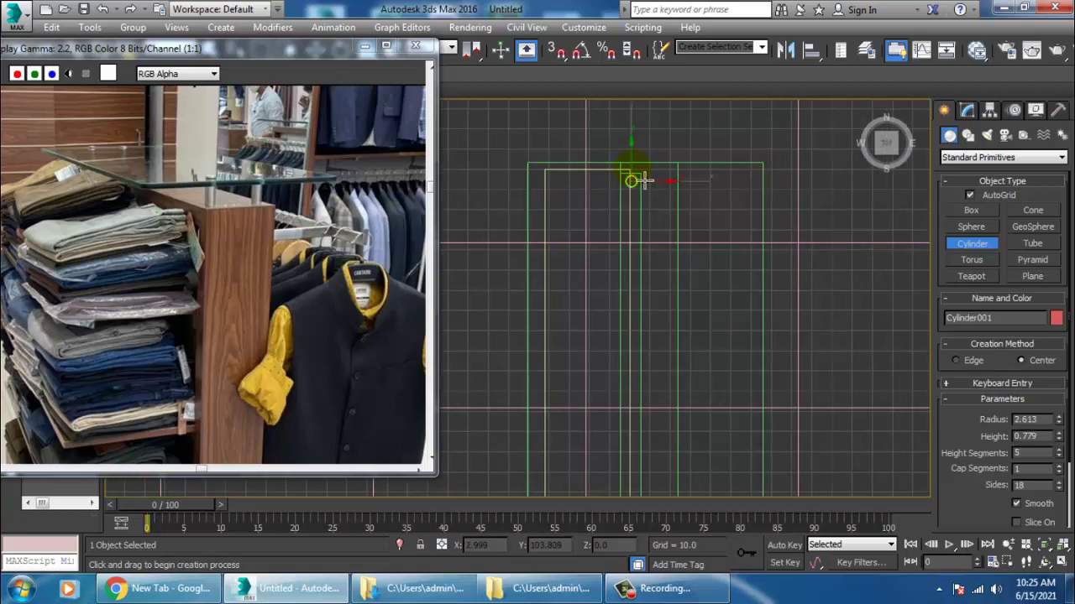
{"action": "left_click", "coordinate": [644, 168]}
{"action": "right_click", "coordinate": [672, 247]}
Raise the cylinder to the top of the upright panel, at a height of about 162.8
{"action": "key", "text": "alt+w"}
{"action": "middle_click", "coordinate": [715, 391]}
{"action": "key", "text": "z"}
{"action": "key", "text": "alt+w"}
{"action": "scroll", "coordinate": [730, 386], "scroll_direction": "down", "scroll_amount": 8}
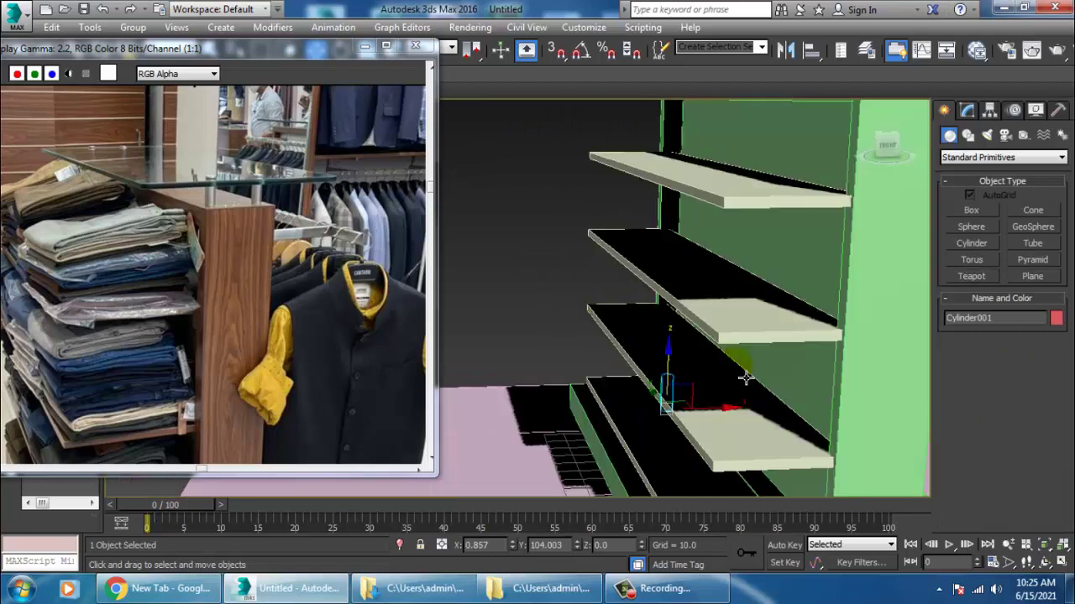
{"action": "mouse_move", "coordinate": [746, 377]}
{"action": "middle_mouse_down", "text": "alt"}
{"action": "mouse_move", "coordinate": [722, 357]}
{"action": "mouse_move", "coordinate": [796, 299]}
{"action": "mouse_move", "coordinate": [760, 379]}
{"action": "middle_mouse_up", "text": "alt"}
{"action": "scroll", "coordinate": [722, 357], "scroll_direction": "down", "scroll_amount": 6}
{"action": "middle_click_drag", "start_coordinate": [760, 379], "coordinate": [703, 380], "text": "alt"}
{"action": "scroll", "coordinate": [693, 378], "scroll_direction": "up", "scroll_amount": 3}
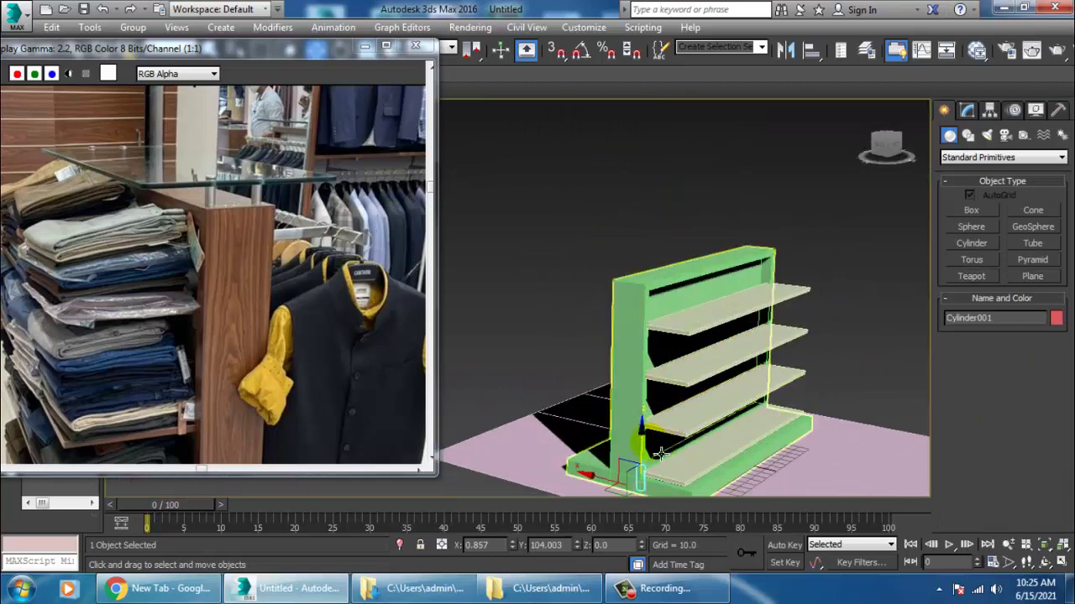
{"action": "left_click_drag", "start_coordinate": [660, 453], "coordinate": [659, 249]}
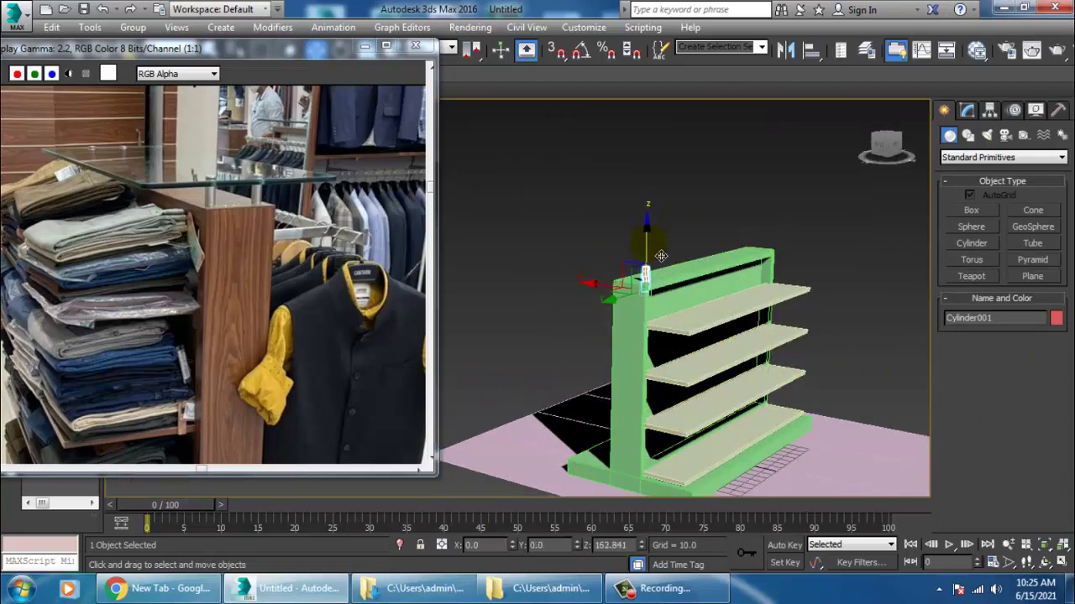
Move the cylinder closer to the panel's top corner on the shelf side, to about X -0.5 and Y 107
{"action": "key", "text": "z"}
{"action": "scroll", "coordinate": [670, 275], "scroll_direction": "down", "scroll_amount": 5}
{"action": "middle_click_drag", "start_coordinate": [688, 290], "coordinate": [704, 244], "text": "alt"}
{"action": "mouse_move", "coordinate": [703, 244]}
{"action": "middle_mouse_down"}
{"action": "mouse_move", "coordinate": [719, 255]}
{"action": "mouse_move", "coordinate": [697, 247]}
{"action": "middle_mouse_up"}
{"action": "scroll", "coordinate": [698, 247], "scroll_direction": "up", "scroll_amount": 3}
{"action": "left_click", "coordinate": [966, 112]}
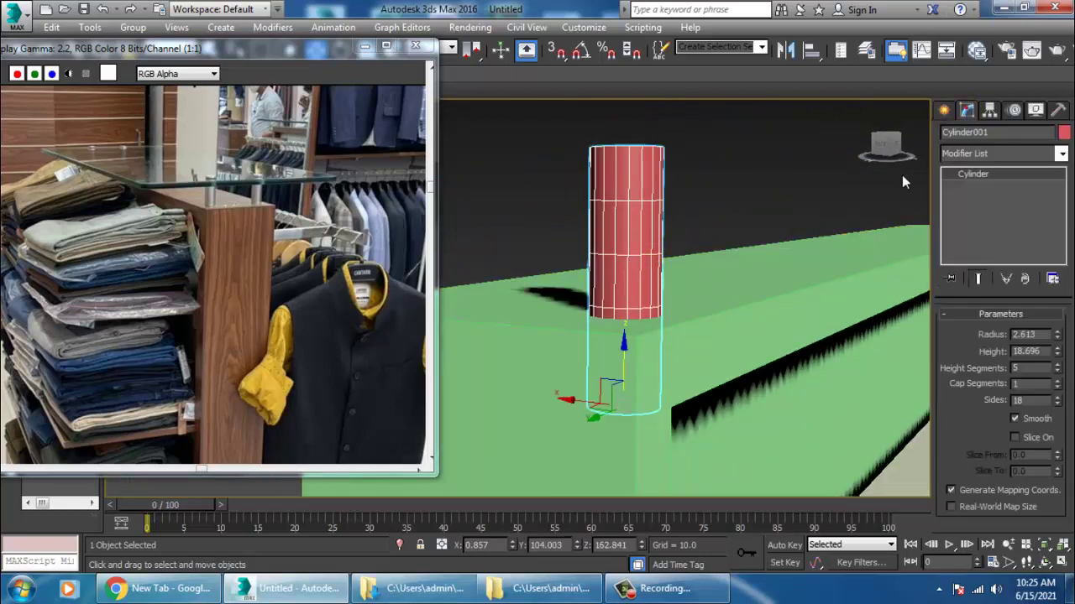
{"action": "middle_click_drag", "start_coordinate": [848, 217], "coordinate": [818, 260], "text": "alt"}
{"action": "scroll", "coordinate": [643, 391], "scroll_direction": "down", "scroll_amount": 3}
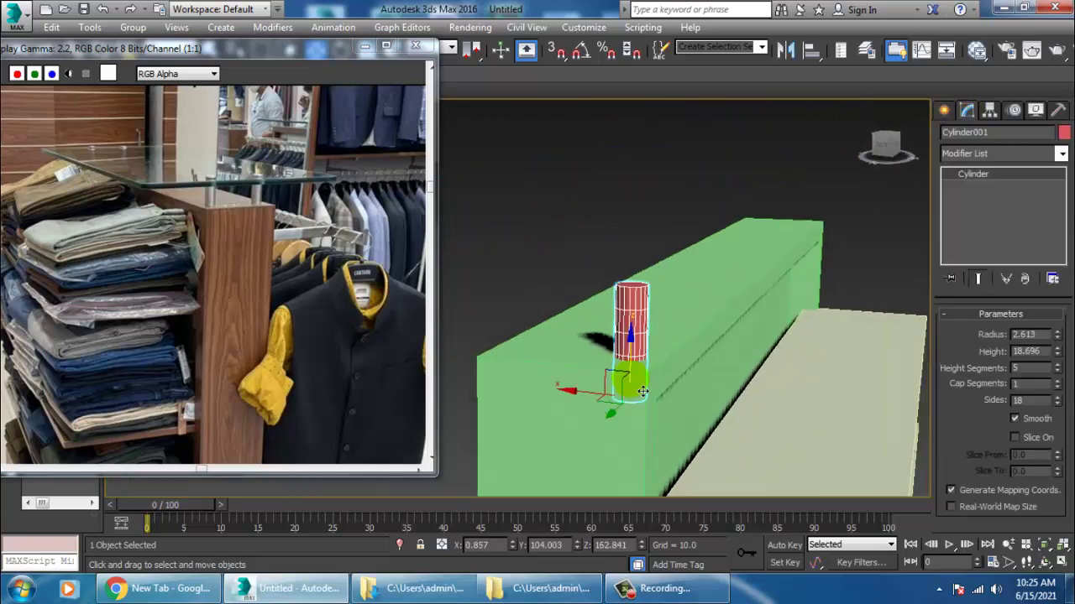
{"action": "middle_click_drag", "start_coordinate": [642, 391], "coordinate": [626, 315], "text": "alt"}
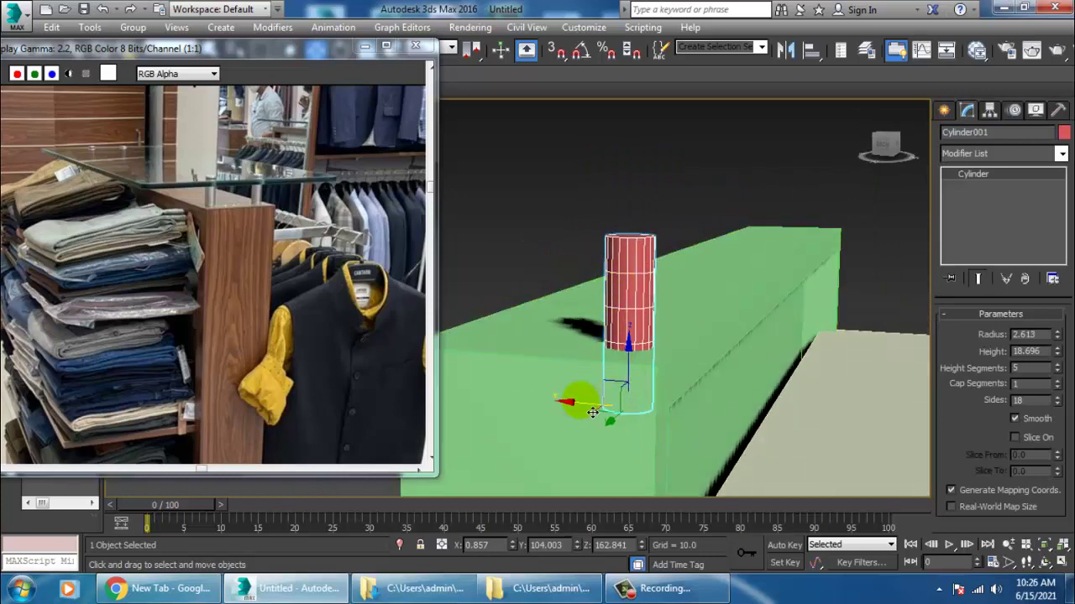
{"action": "left_click_drag", "start_coordinate": [595, 412], "coordinate": [608, 415]}
{"action": "middle_click_drag", "start_coordinate": [681, 376], "coordinate": [608, 451], "text": "alt"}
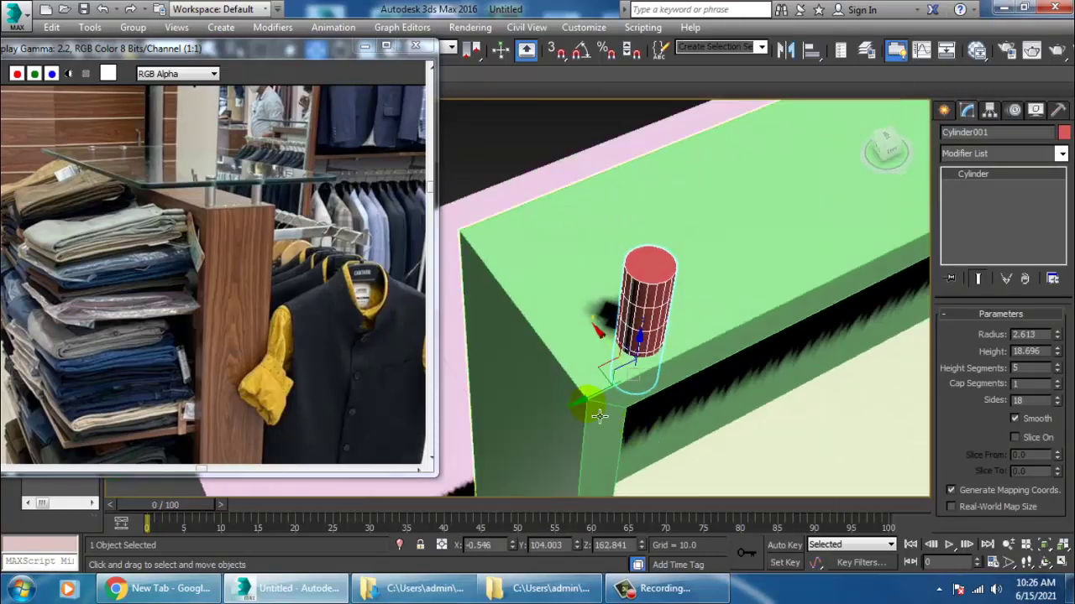
{"action": "left_click_drag", "start_coordinate": [592, 411], "coordinate": [568, 422]}
{"action": "middle_click_drag", "start_coordinate": [613, 393], "coordinate": [707, 300], "text": "alt"}
{"action": "middle_click_drag", "start_coordinate": [628, 343], "coordinate": [651, 340], "text": "alt"}
Convert the cylinder to an Editable Poly
{"action": "right_click", "coordinate": [615, 290]}
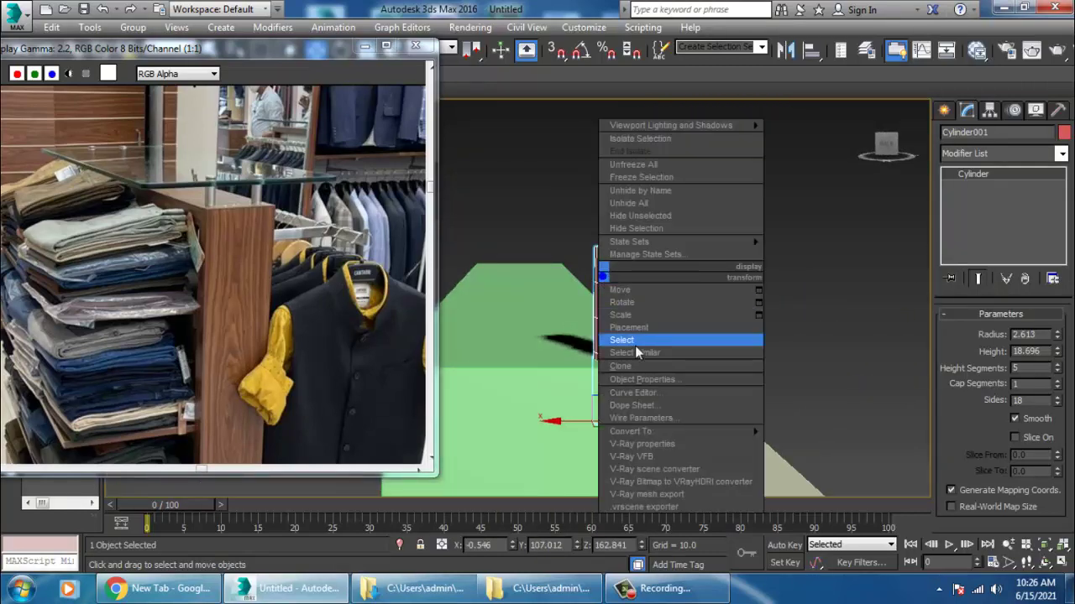
{"action": "mouse_move", "coordinate": [683, 429]}
{"action": "left_click", "coordinate": [785, 443]}
{"action": "middle_click_drag", "start_coordinate": [771, 380], "coordinate": [759, 348], "text": "alt"}
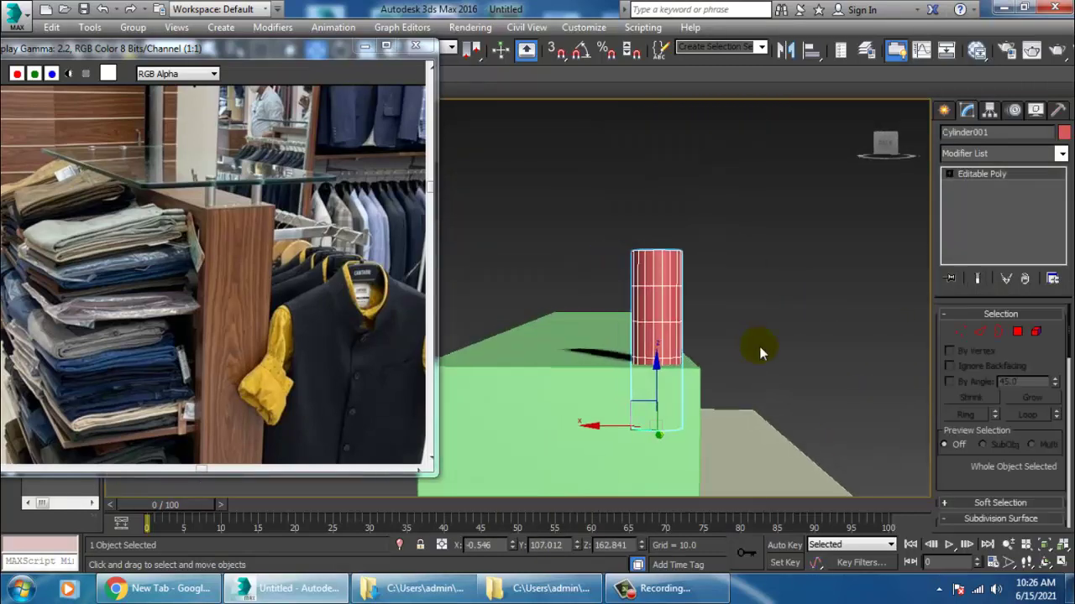
Move the cylinder's second-highest ring of vertices up toward its top in the front view
{"action": "scroll", "coordinate": [761, 351], "scroll_direction": "up", "scroll_amount": 2}
{"action": "scroll", "coordinate": [708, 353], "scroll_direction": "down", "scroll_amount": 1}
{"action": "scroll", "coordinate": [689, 349], "scroll_direction": "down", "scroll_amount": 5}
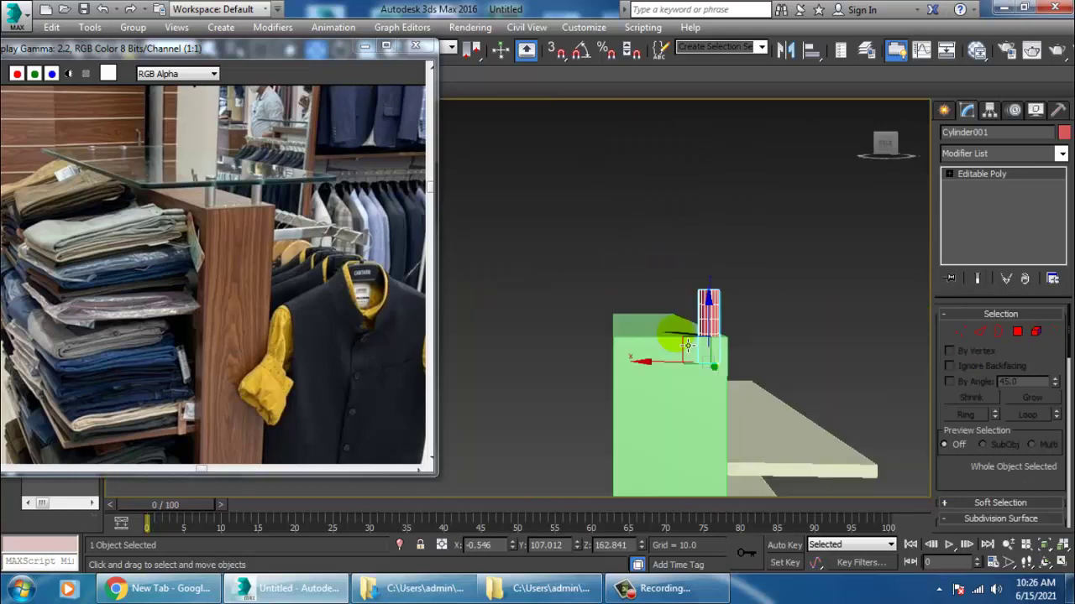
{"action": "scroll", "coordinate": [677, 342], "scroll_direction": "up", "scroll_amount": 3}
{"action": "key", "text": "alt+w"}
{"action": "middle_click", "coordinate": [760, 203]}
{"action": "key", "text": "alt+w"}
{"action": "scroll", "coordinate": [762, 210], "scroll_direction": "up", "scroll_amount": 4}
{"action": "middle_click_drag", "start_coordinate": [776, 225], "coordinate": [815, 261]}
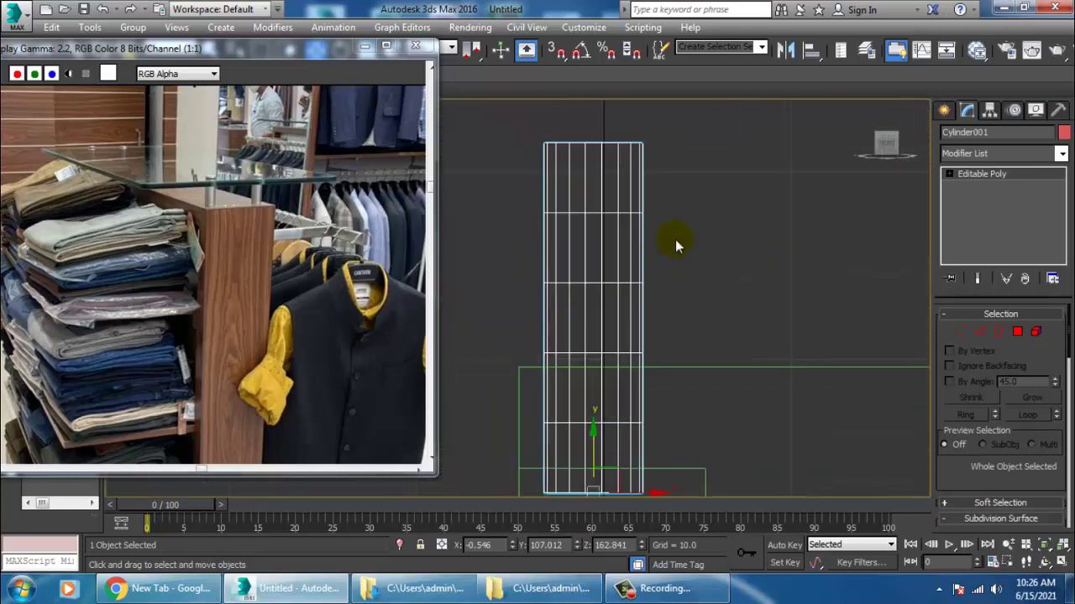
{"action": "key", "text": "1"}
{"action": "left_click_drag", "start_coordinate": [493, 205], "coordinate": [689, 240]}
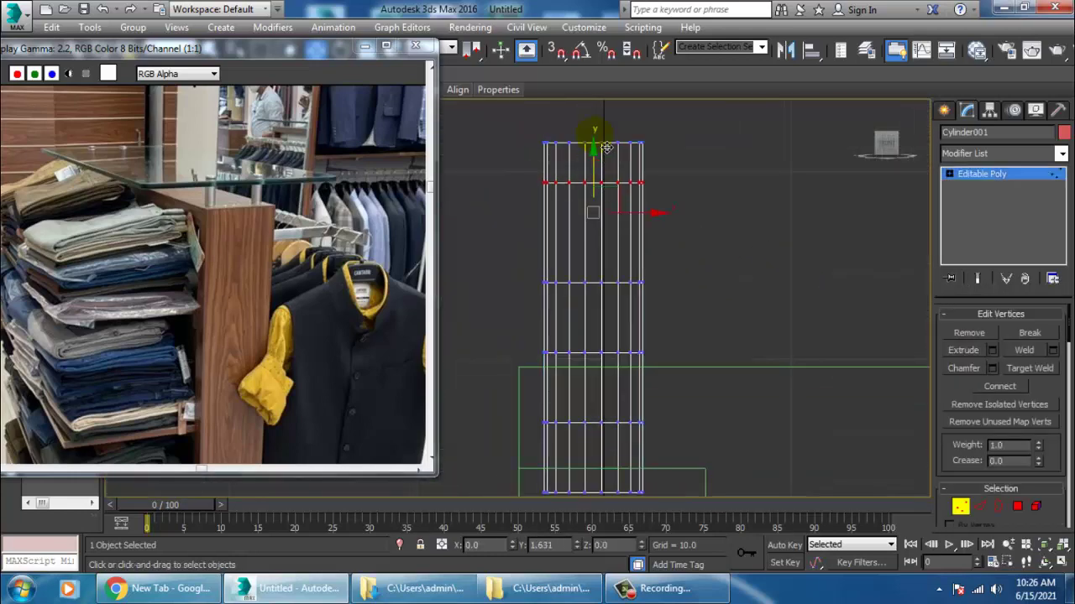
Extrude the polygons of the cylinder's top band outward by about 2.1 along Local Normal to form a cap
{"action": "left_click", "coordinate": [1016, 508]}
{"action": "left_click_drag", "start_coordinate": [494, 168], "coordinate": [684, 178]}
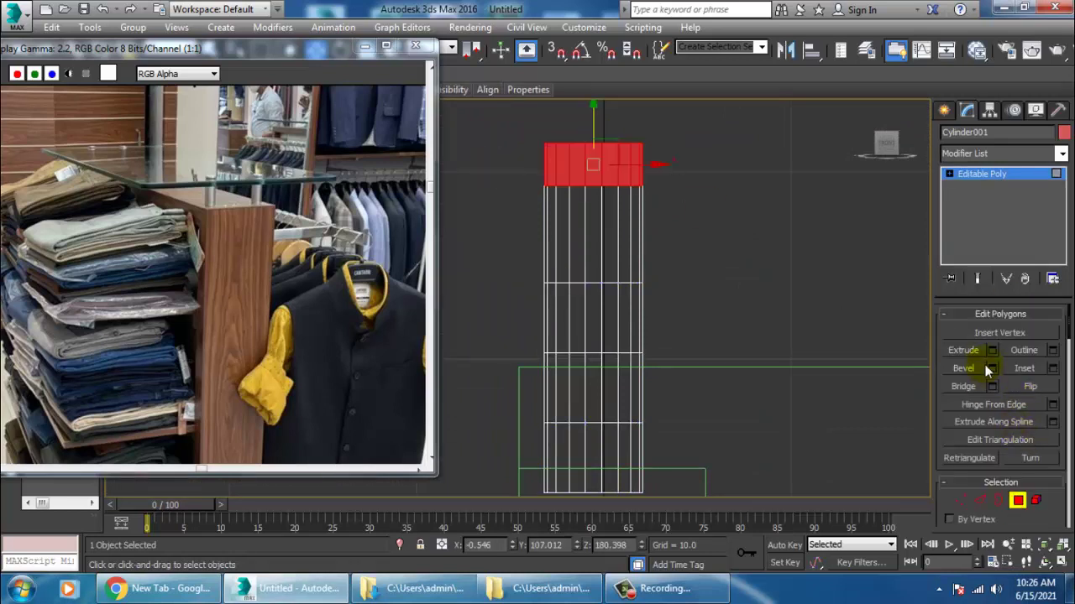
{"action": "left_click", "coordinate": [991, 350]}
{"action": "left_click", "coordinate": [546, 308]}
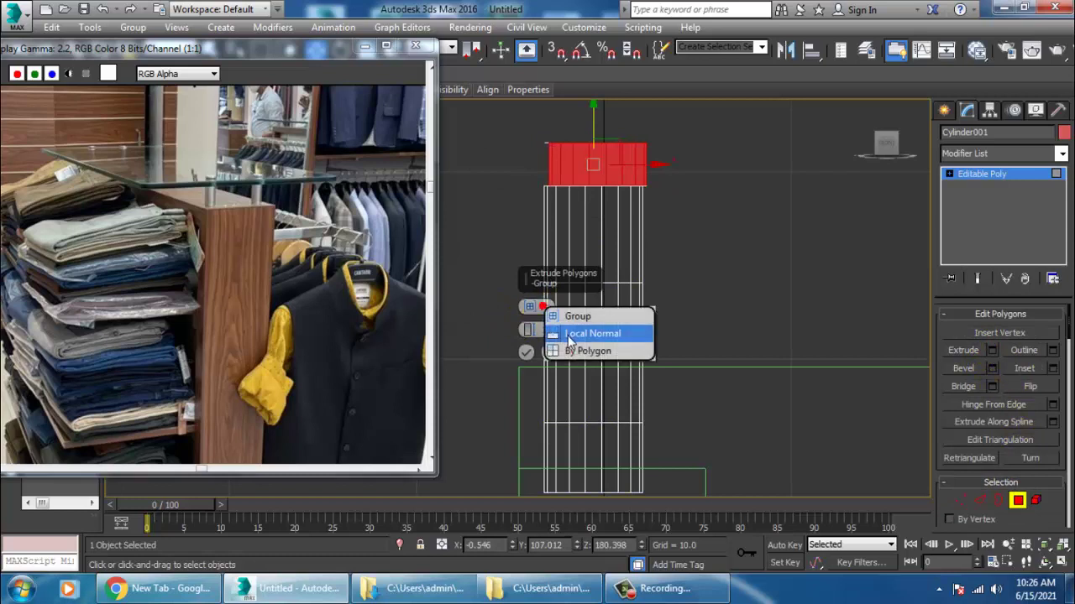
{"action": "left_click", "coordinate": [553, 329]}
{"action": "left_click_drag", "start_coordinate": [535, 343], "coordinate": [565, 488]}
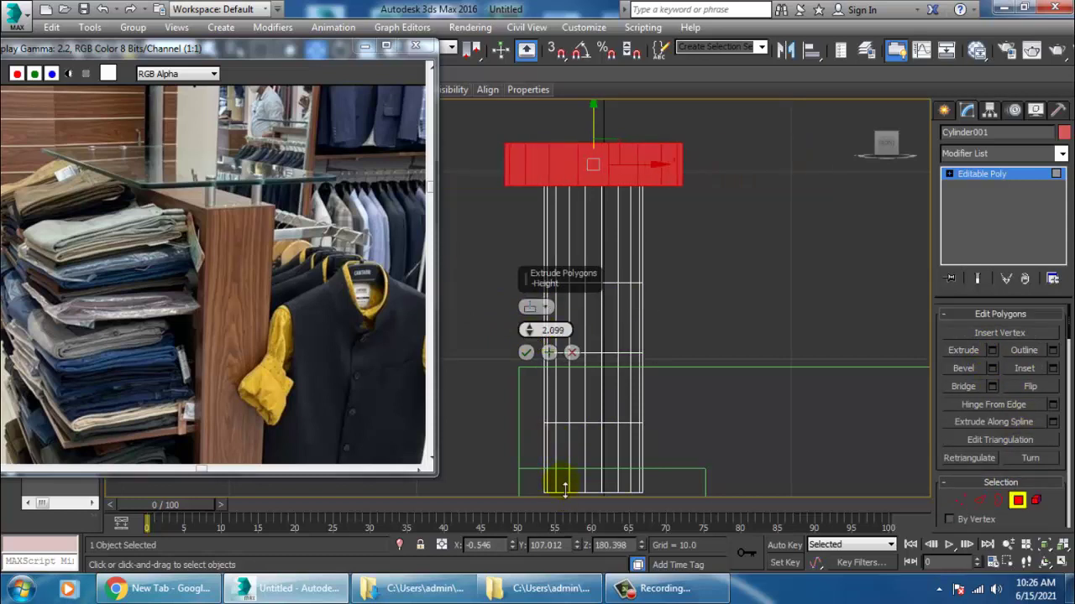
{"action": "left_click", "coordinate": [527, 353]}
Scale the support's cap down slightly and exit polygon editing
{"action": "key", "text": "p"}
{"action": "mouse_move", "coordinate": [629, 370]}
{"action": "middle_mouse_down", "text": "alt"}
{"action": "mouse_move", "coordinate": [759, 375]}
{"action": "mouse_move", "coordinate": [740, 402]}
{"action": "middle_mouse_up", "text": "alt"}
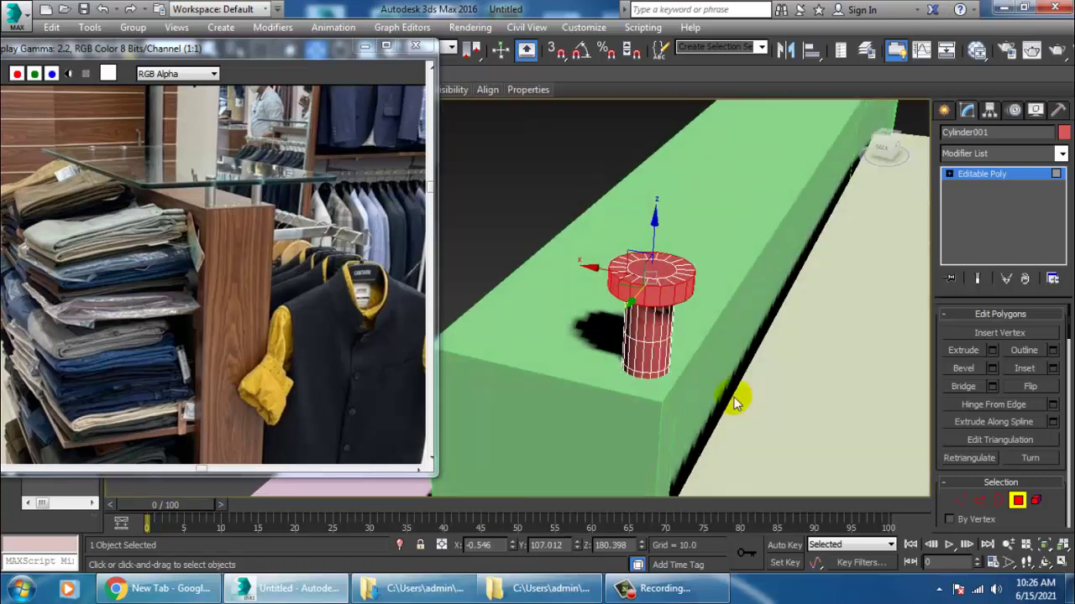
{"action": "key", "text": "r"}
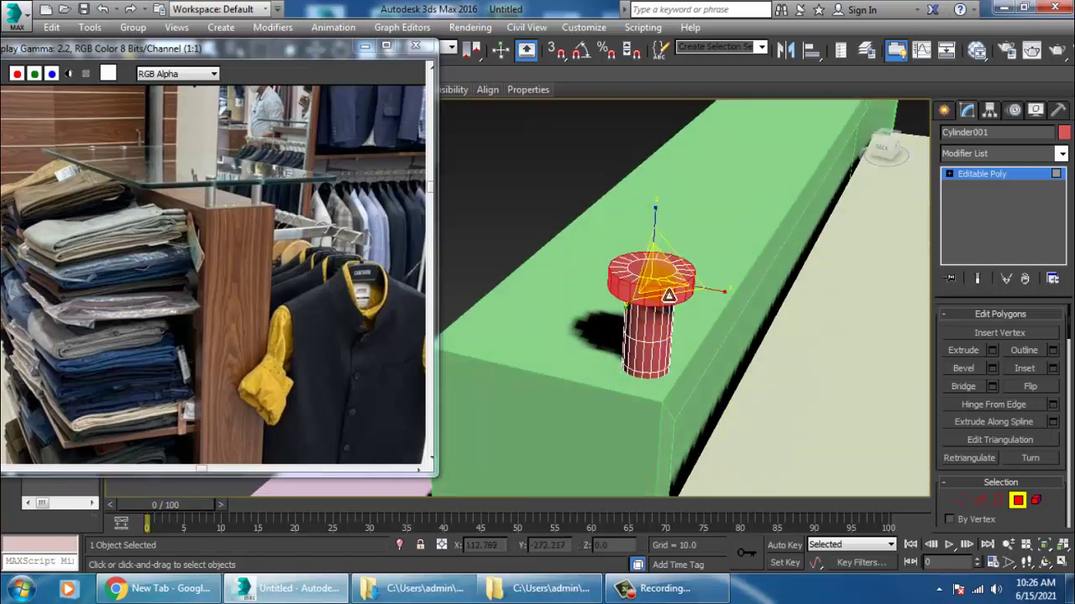
{"action": "key", "text": "w"}
{"action": "left_click", "coordinate": [1003, 176]}
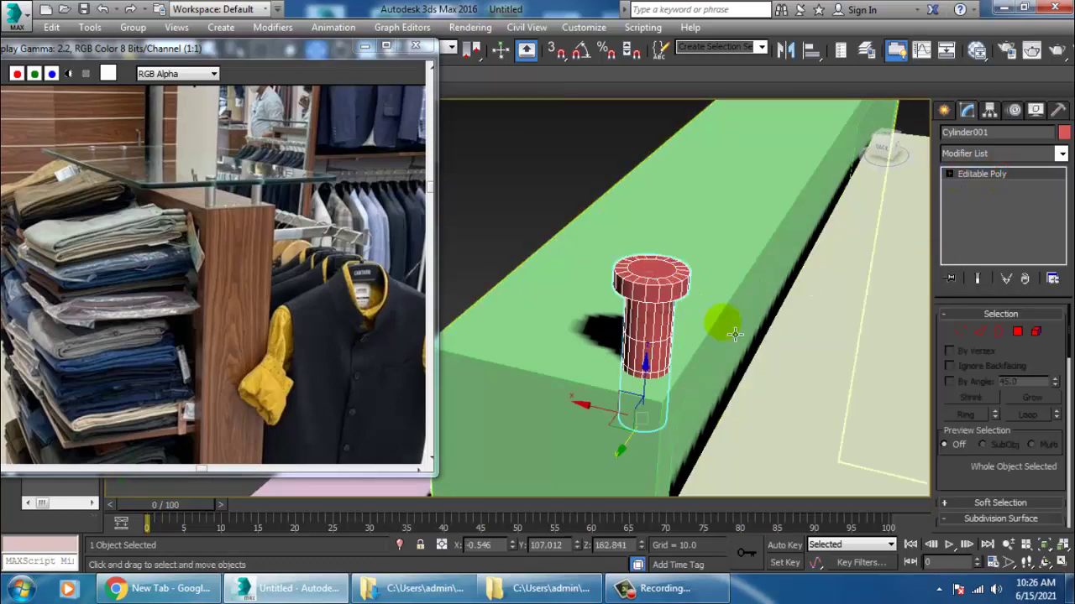
Clone the support across the panel's thickness to the opposite top corner as one copy
{"action": "middle_click_drag", "start_coordinate": [619, 366], "coordinate": [704, 351], "text": "alt"}
{"action": "scroll", "coordinate": [691, 384], "scroll_direction": "down", "scroll_amount": 4}
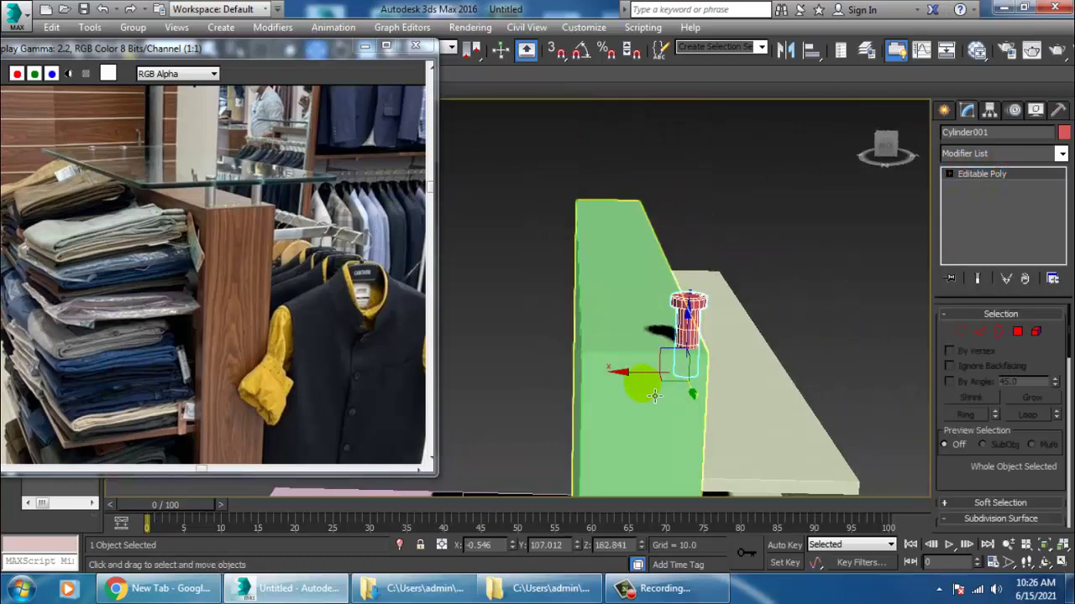
{"action": "left_click_drag", "start_coordinate": [626, 379], "coordinate": [550, 407], "text": "shift"}
{"action": "left_click", "coordinate": [538, 361]}
Select both supports and clone the pair to the far end of the panel's top as copies
{"action": "scroll", "coordinate": [607, 349], "scroll_direction": "down", "scroll_amount": 5}
{"action": "mouse_move", "coordinate": [606, 349]}
{"action": "middle_mouse_down", "text": "alt"}
{"action": "mouse_move", "coordinate": [689, 327]}
{"action": "mouse_move", "coordinate": [656, 347]}
{"action": "mouse_move", "coordinate": [739, 333]}
{"action": "mouse_move", "coordinate": [741, 356]}
{"action": "mouse_move", "coordinate": [773, 356]}
{"action": "middle_mouse_up", "text": "alt"}
{"action": "scroll", "coordinate": [690, 327], "scroll_direction": "up", "scroll_amount": 3}
{"action": "left_click", "coordinate": [710, 344], "text": "ctrl"}
{"action": "scroll", "coordinate": [710, 344], "scroll_direction": "down", "scroll_amount": 5}
{"action": "left_click_drag", "start_coordinate": [794, 357], "coordinate": [631, 319], "text": "shift"}
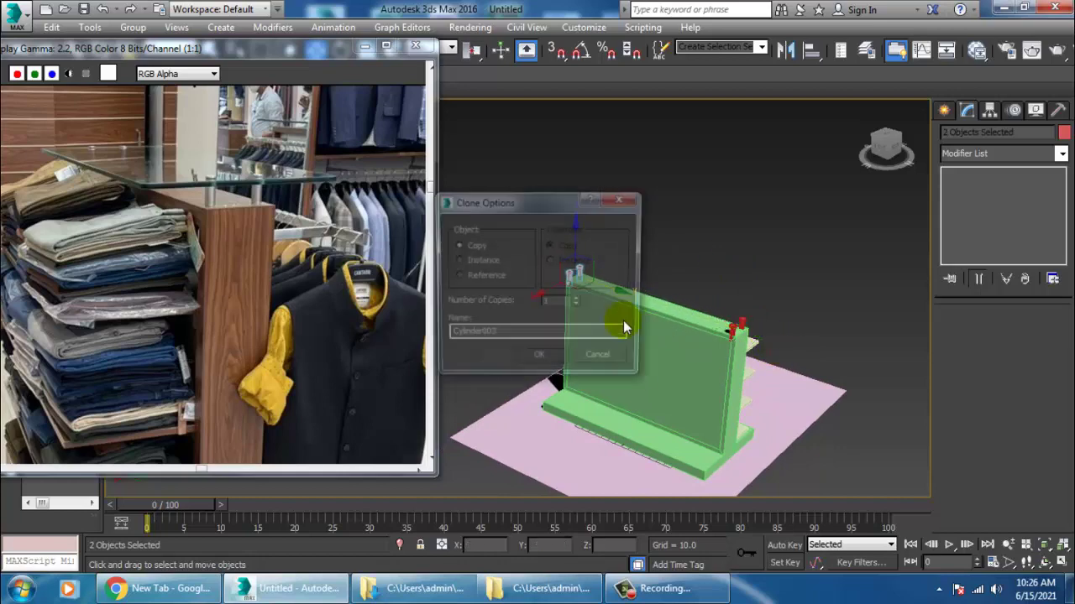
{"action": "left_click", "coordinate": [549, 359]}
Shift the copied pair of supports slightly along the panel to align with its end
{"action": "scroll", "coordinate": [669, 333], "scroll_direction": "up", "scroll_amount": 5}
{"action": "middle_click_drag", "start_coordinate": [669, 332], "coordinate": [628, 348], "text": "alt"}
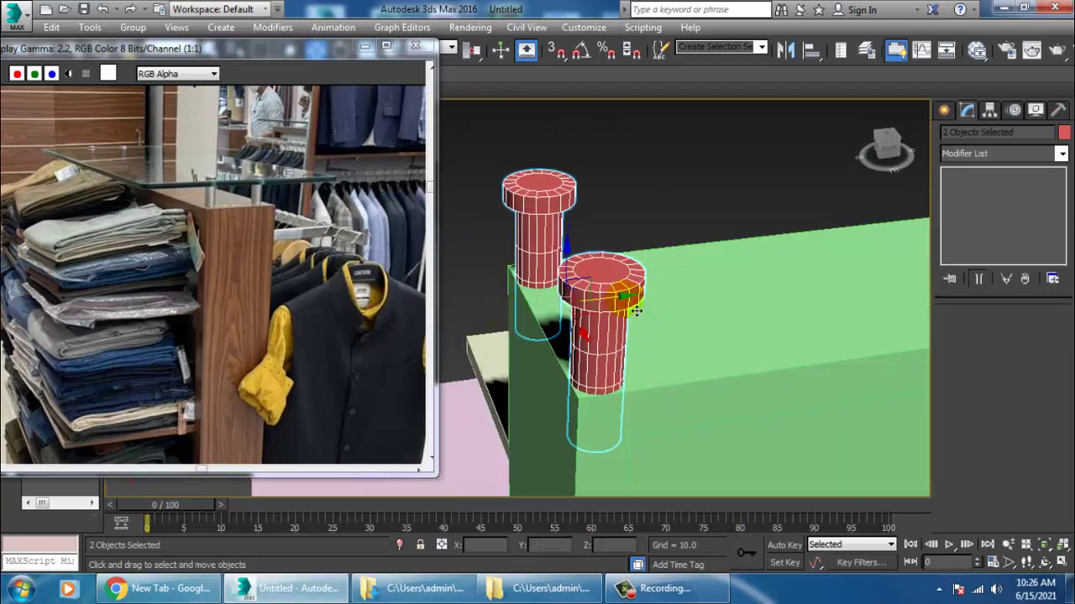
{"action": "left_click_drag", "start_coordinate": [636, 312], "coordinate": [645, 306]}
Create a thin box for the glass top in the top view, spanning the stand's length and wider than the panel
{"action": "key", "text": "alt+w"}
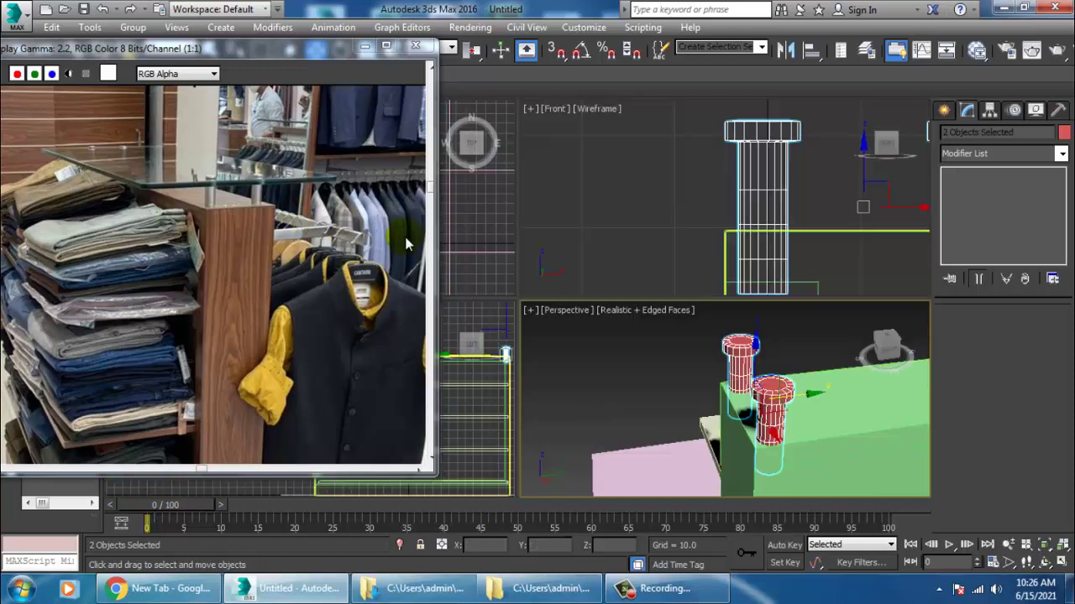
{"action": "right_click", "coordinate": [529, 227]}
{"action": "right_click", "coordinate": [495, 228]}
{"action": "key", "text": "alt+w"}
{"action": "scroll", "coordinate": [634, 203], "scroll_direction": "down", "scroll_amount": 10}
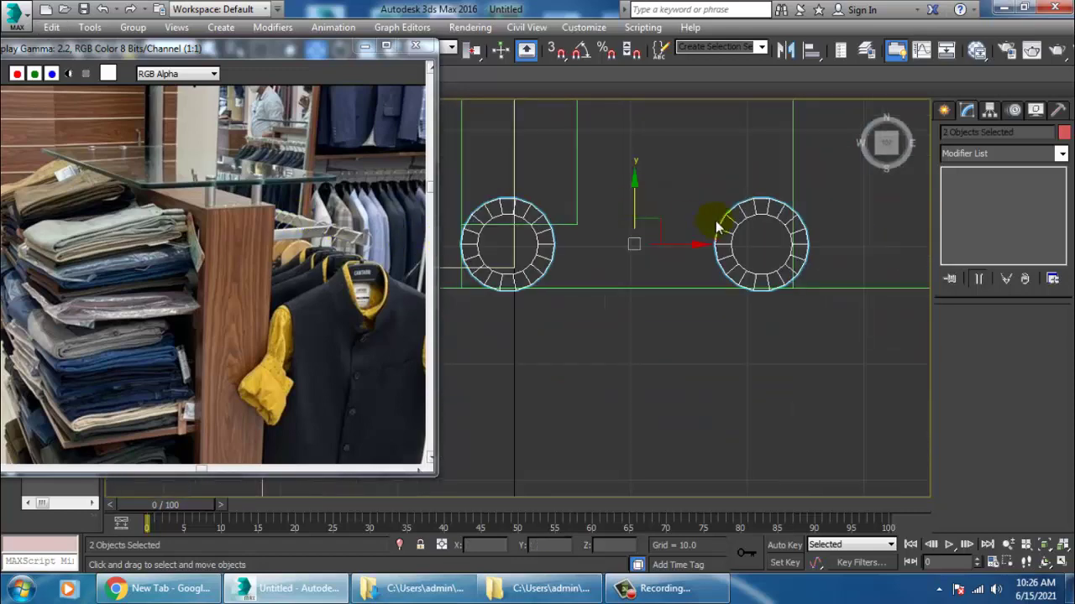
{"action": "left_click", "coordinate": [946, 110]}
{"action": "left_click", "coordinate": [974, 209]}
{"action": "scroll", "coordinate": [776, 267], "scroll_direction": "down", "scroll_amount": 2}
{"action": "middle_click_drag", "start_coordinate": [776, 267], "coordinate": [758, 333]}
{"action": "scroll", "coordinate": [757, 332], "scroll_direction": "down", "scroll_amount": 2}
{"action": "scroll", "coordinate": [669, 254], "scroll_direction": "up", "scroll_amount": 4}
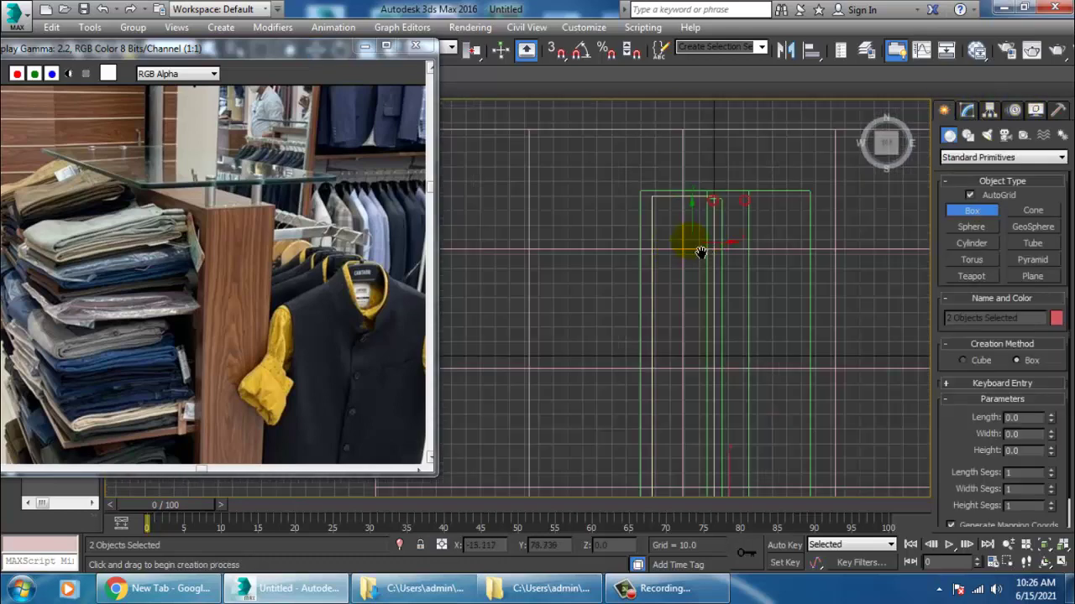
{"action": "middle_click_drag", "start_coordinate": [700, 252], "coordinate": [661, 241]}
{"action": "mouse_move", "coordinate": [640, 182]}
{"action": "left_mouse_down"}
{"action": "mouse_move", "coordinate": [722, 410]}
{"action": "mouse_move", "coordinate": [742, 523]}
{"action": "left_mouse_up"}
{"action": "left_click", "coordinate": [757, 519]}
{"action": "key", "text": "w"}
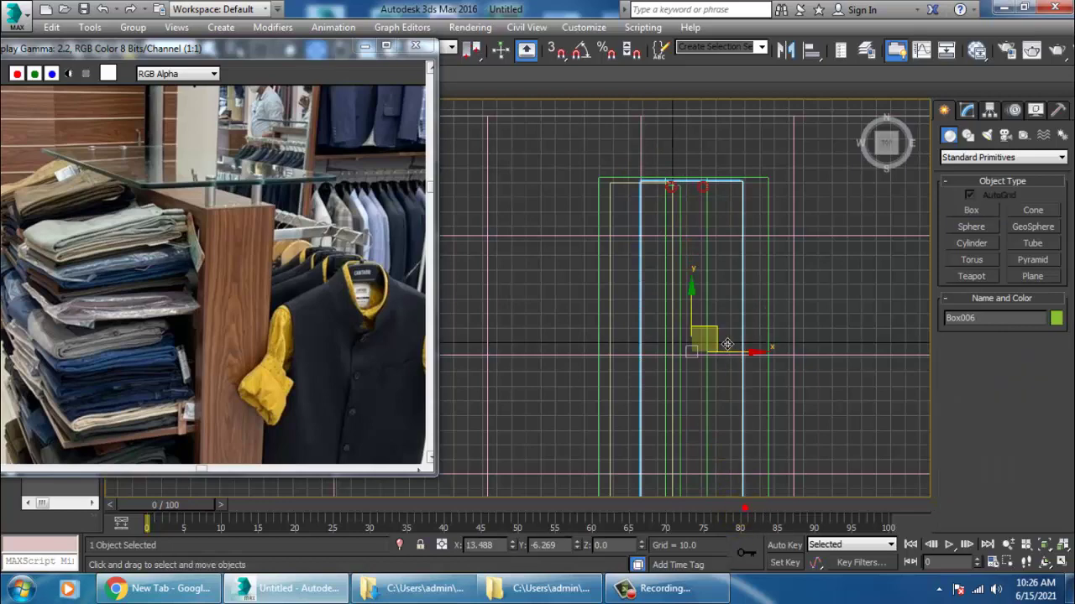
Raise the glass top box onto the supports, to a height of about 171.6
{"action": "mouse_move", "coordinate": [727, 343]}
{"action": "middle_mouse_down"}
{"action": "mouse_move", "coordinate": [710, 182]}
{"action": "mouse_move", "coordinate": [720, 201]}
{"action": "middle_mouse_up"}
{"action": "key", "text": "alt+w"}
{"action": "right_click", "coordinate": [749, 351]}
{"action": "key", "text": "alt+w"}
{"action": "middle_click_drag", "start_coordinate": [745, 348], "coordinate": [796, 319], "text": "alt"}
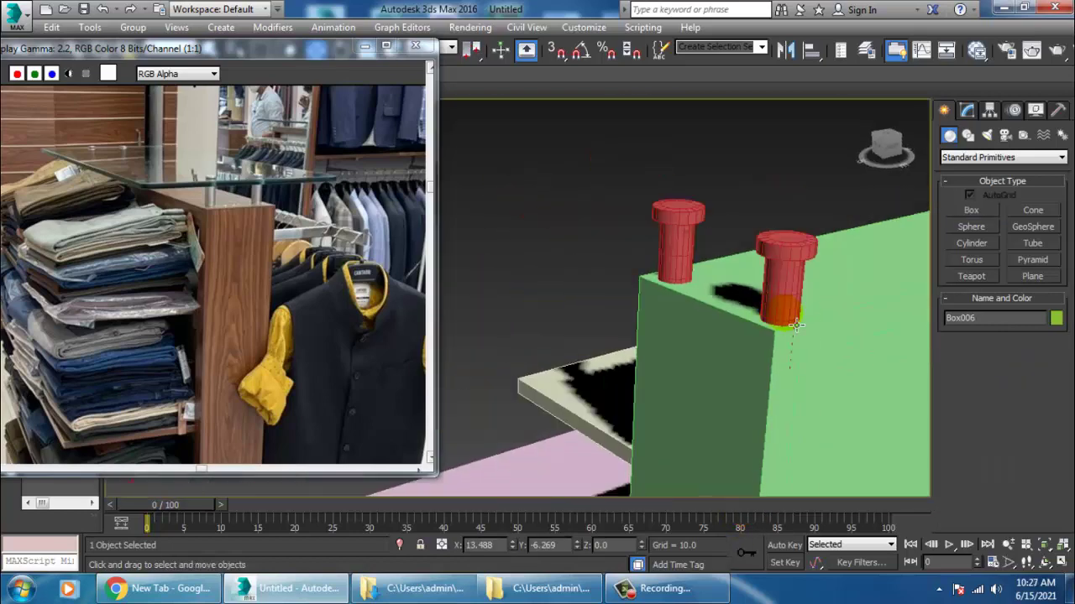
{"action": "scroll", "coordinate": [717, 294], "scroll_direction": "down", "scroll_amount": 6}
{"action": "middle_click_drag", "start_coordinate": [696, 286], "coordinate": [663, 275]}
{"action": "left_click_drag", "start_coordinate": [766, 445], "coordinate": [755, 179]}
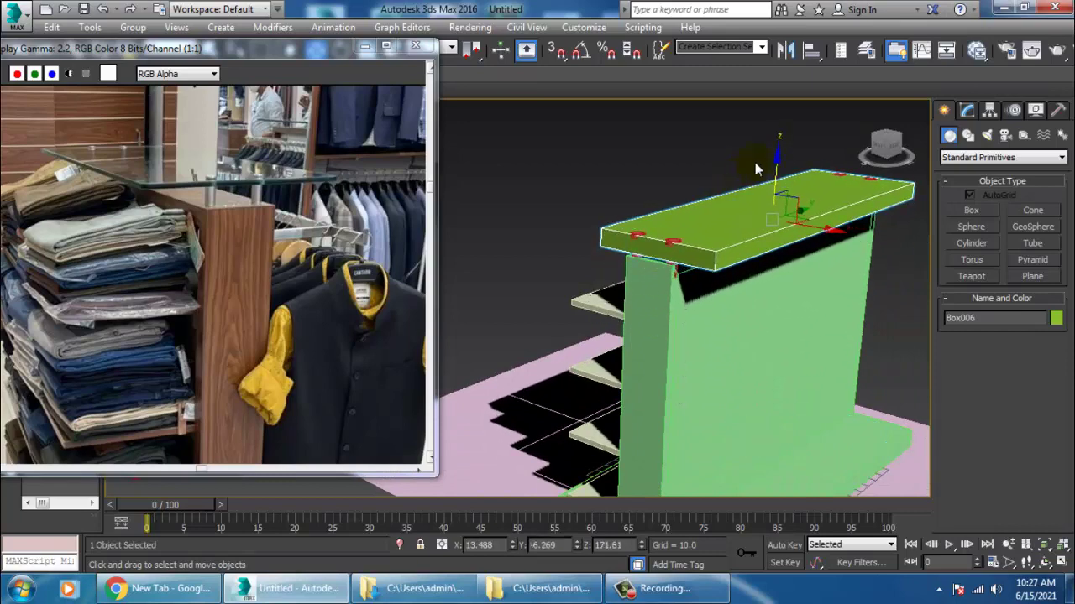
Flatten the glass top by scaling it vertically to about 17 percent
{"action": "key", "text": "r"}
{"action": "left_click_drag", "start_coordinate": [778, 144], "coordinate": [813, 397]}
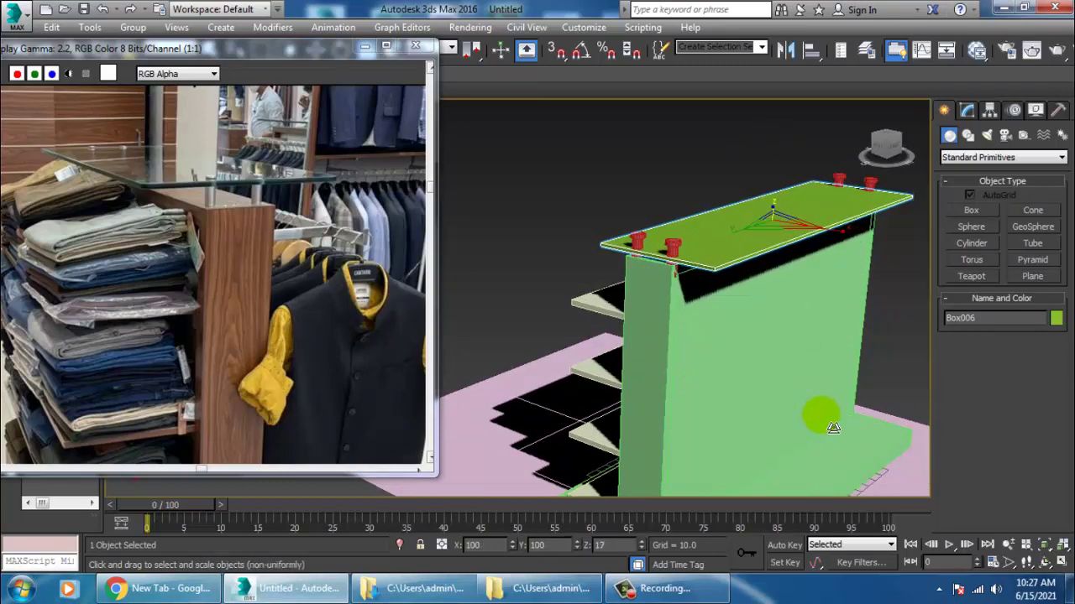
{"action": "key", "text": "alt+w"}
{"action": "middle_click_drag", "start_coordinate": [816, 232], "coordinate": [775, 233]}
{"action": "key", "text": "alt+w"}
{"action": "scroll", "coordinate": [747, 234], "scroll_direction": "down", "scroll_amount": 10}
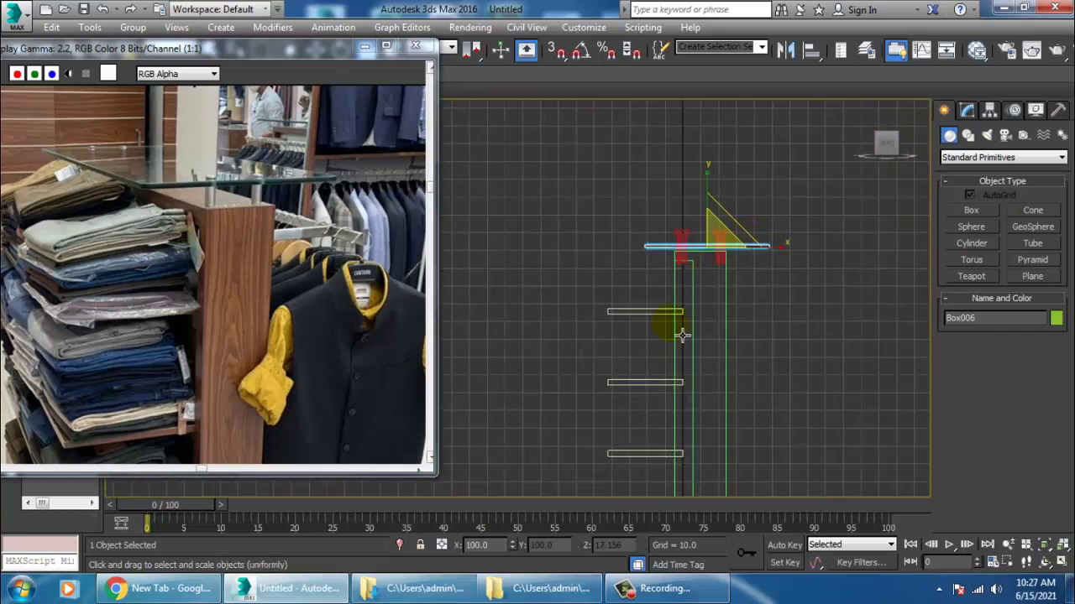
Raise the glass top about 7.4 to the support caps in the front view and shift it sideways to centre it over the panel
{"action": "key", "text": "alt+w"}
{"action": "middle_click", "coordinate": [504, 391]}
{"action": "middle_click", "coordinate": [714, 213]}
{"action": "key", "text": "alt+w"}
{"action": "scroll", "coordinate": [730, 233], "scroll_direction": "up", "scroll_amount": 8}
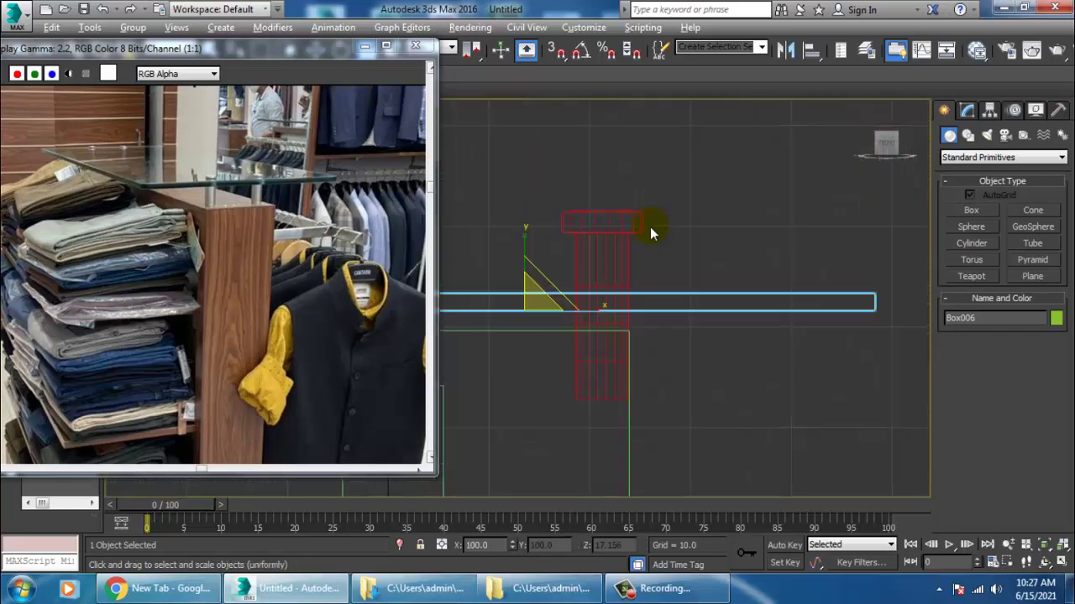
{"action": "middle_click_drag", "start_coordinate": [650, 228], "coordinate": [689, 241]}
{"action": "scroll", "coordinate": [647, 297], "scroll_direction": "down", "scroll_amount": 3}
{"action": "middle_click_drag", "start_coordinate": [647, 297], "coordinate": [700, 313]}
{"action": "key", "text": "w"}
{"action": "left_click_drag", "start_coordinate": [668, 290], "coordinate": [667, 252]}
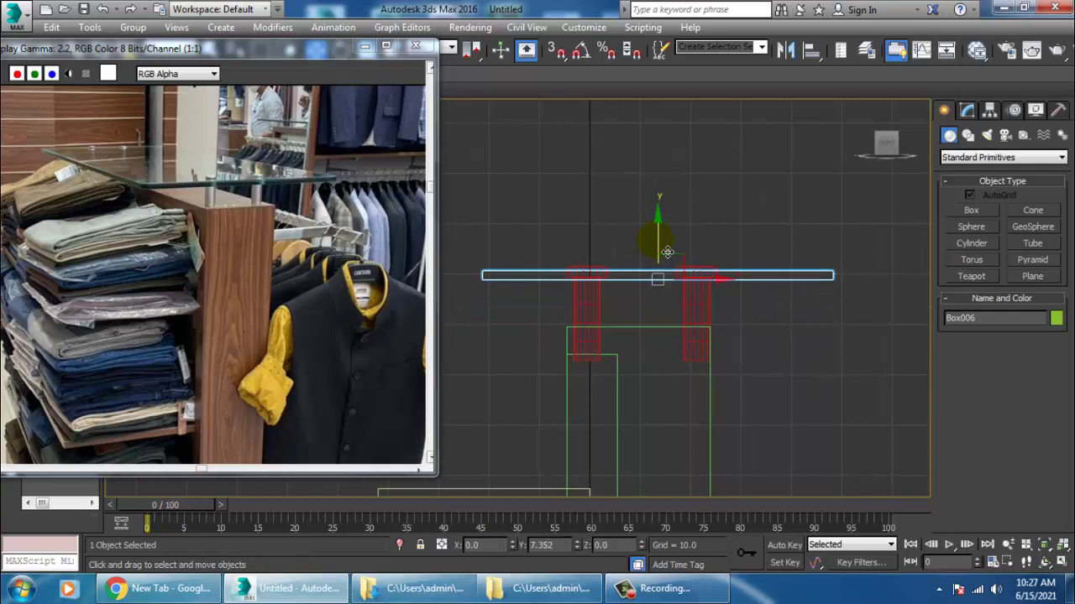
{"action": "left_click", "coordinate": [718, 287]}
{"action": "left_click", "coordinate": [769, 276]}
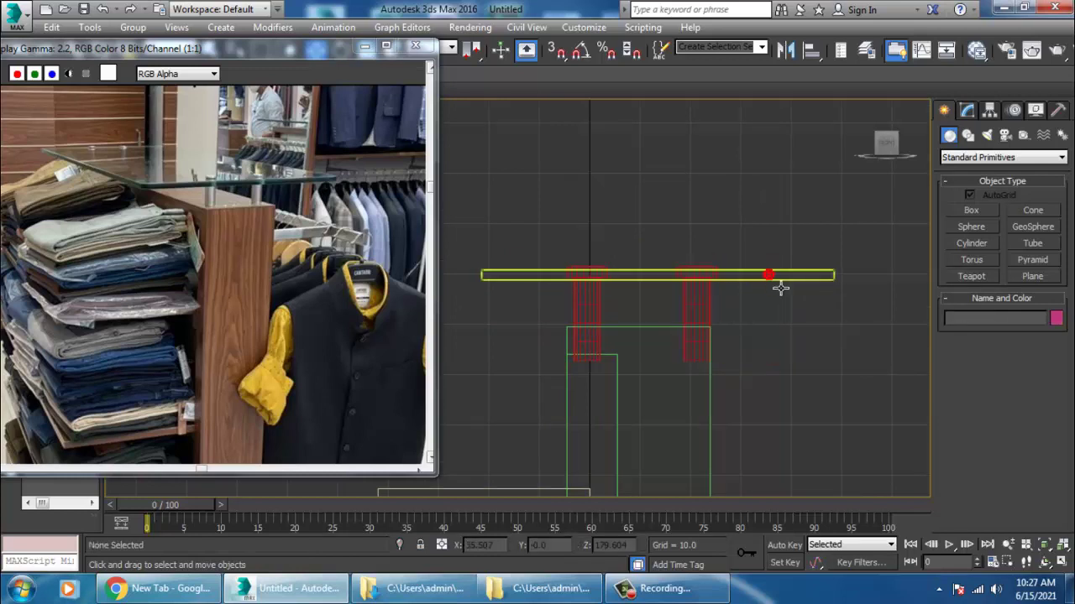
{"action": "left_click", "coordinate": [769, 275]}
Thin the glass top by scaling it vertically to 67 percent
{"action": "key", "text": "r"}
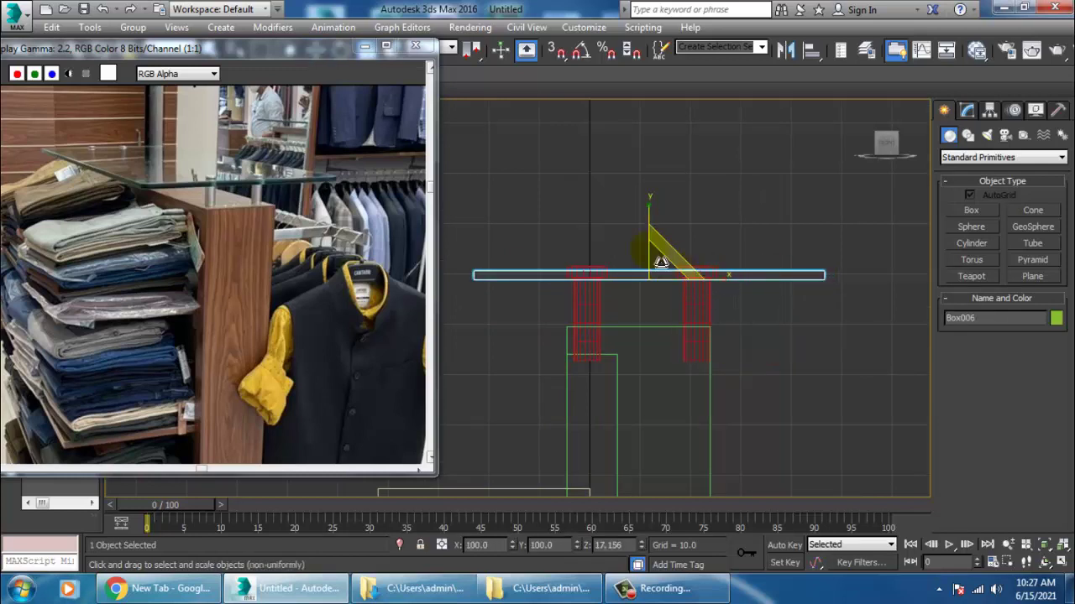
{"action": "left_click_drag", "start_coordinate": [660, 223], "coordinate": [673, 261]}
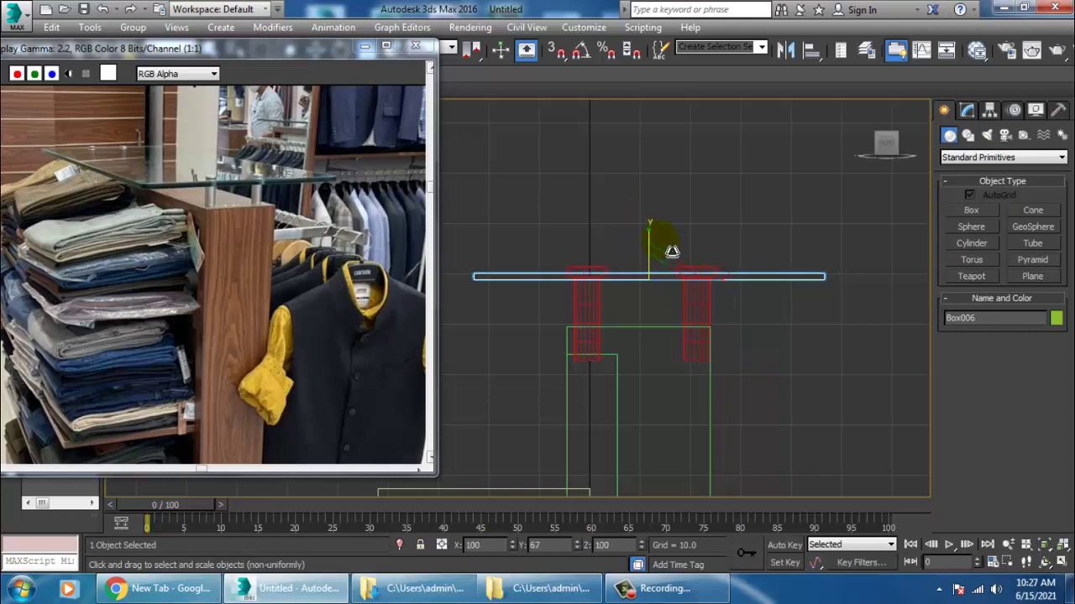
{"action": "key", "text": "w"}
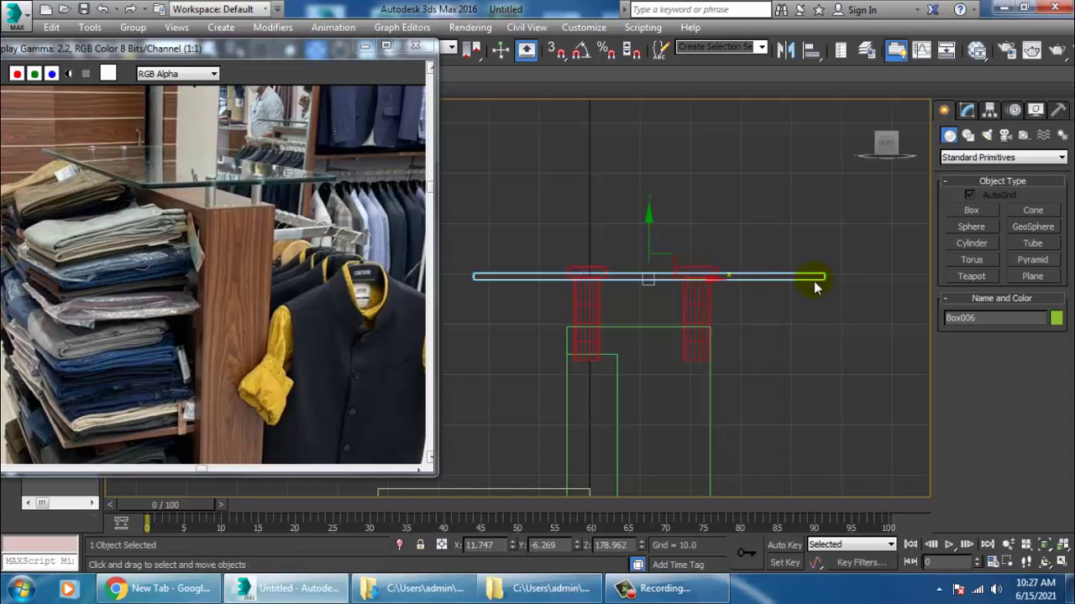
Widen the glass top across the panel's thickness by scaling it along the X axis
{"action": "key", "text": "alt+w"}
{"action": "middle_click", "coordinate": [793, 352]}
{"action": "key", "text": "alt+w"}
{"action": "middle_click_drag", "start_coordinate": [690, 306], "coordinate": [792, 293], "text": "alt"}
{"action": "key", "text": "r"}
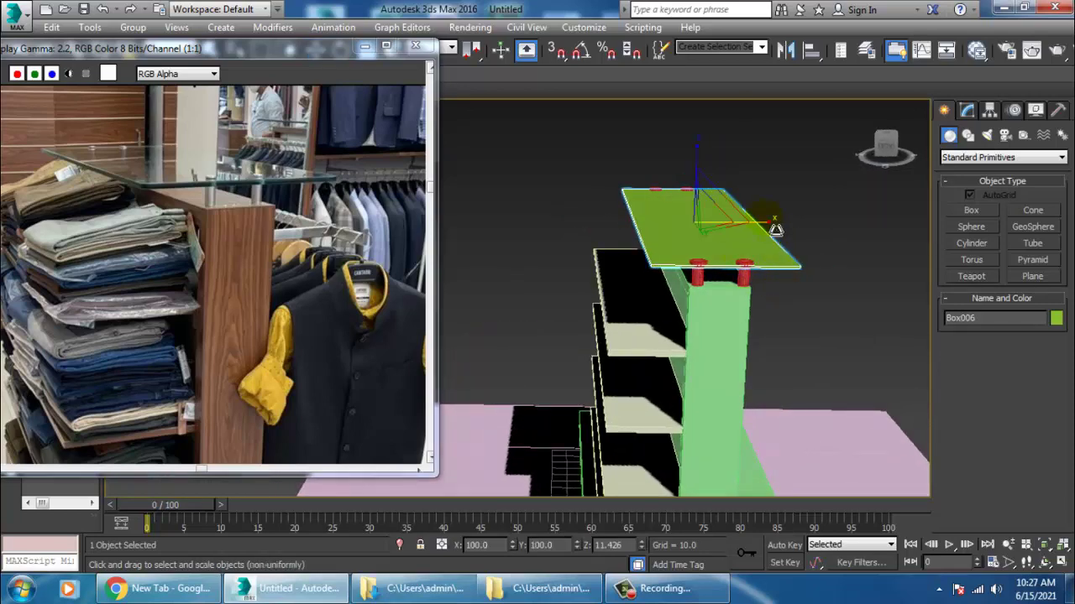
{"action": "left_click_drag", "start_coordinate": [786, 233], "coordinate": [793, 230]}
Select the two capped supports at the near end of the panel and shift them slightly inward along its length
{"action": "middle_click_drag", "start_coordinate": [753, 249], "coordinate": [744, 300], "text": "alt"}
{"action": "scroll", "coordinate": [752, 263], "scroll_direction": "up", "scroll_amount": 3}
{"action": "scroll", "coordinate": [736, 297], "scroll_direction": "up", "scroll_amount": 3}
{"action": "key", "text": "w"}
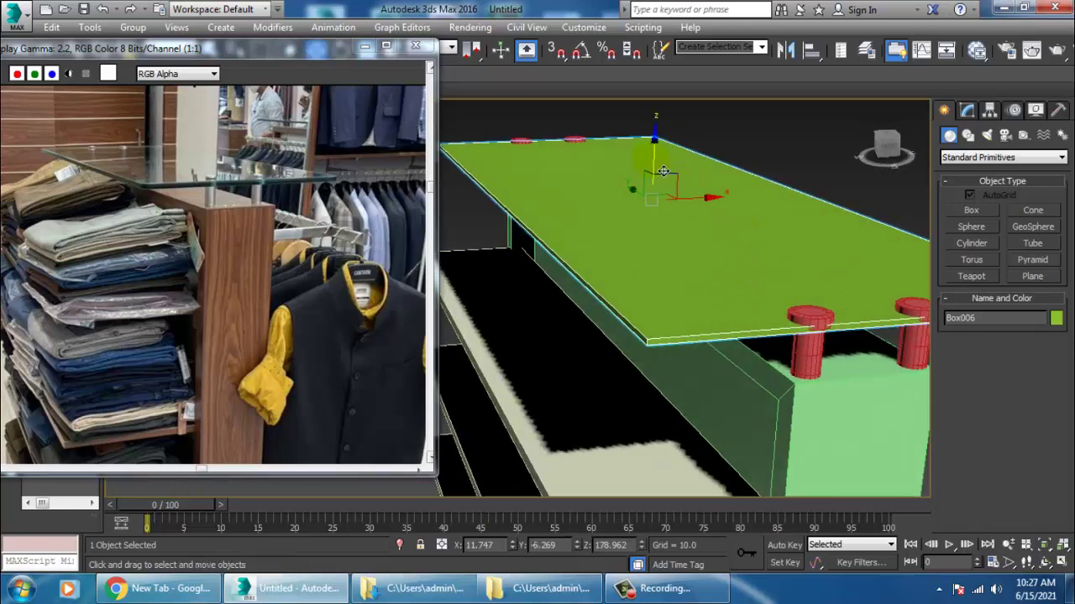
{"action": "middle_click_drag", "start_coordinate": [702, 234], "coordinate": [761, 390], "text": "alt"}
{"action": "left_click", "coordinate": [859, 397]}
{"action": "left_click", "coordinate": [866, 369], "text": "ctrl"}
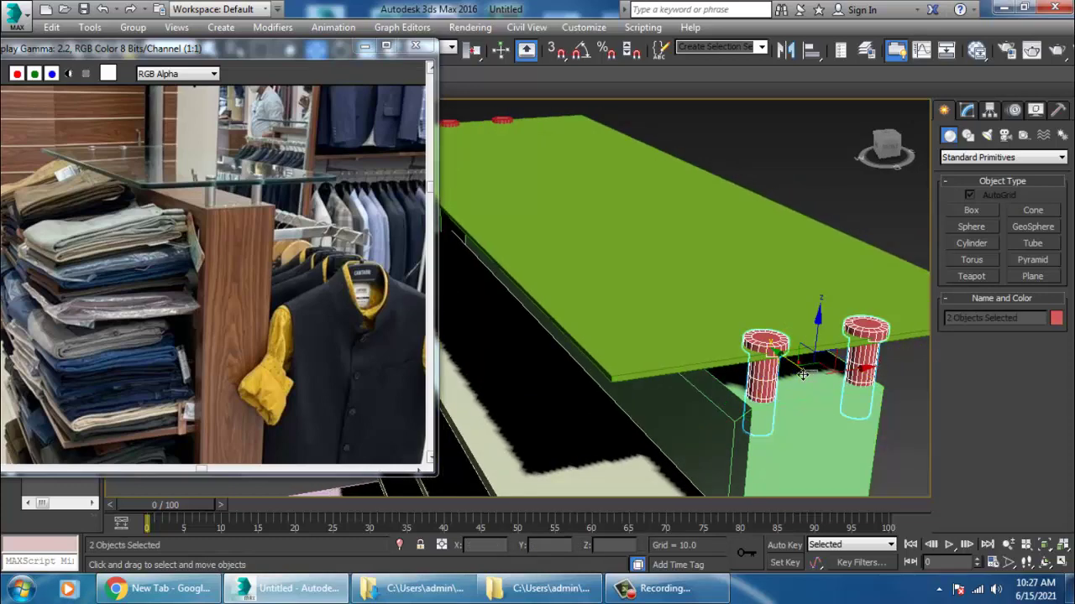
{"action": "left_click_drag", "start_coordinate": [802, 376], "coordinate": [789, 365]}
Select the pair of capped supports at the opposite end and shift them inward about 1.7 along the panel
{"action": "middle_click_drag", "start_coordinate": [790, 365], "coordinate": [689, 293], "text": "alt"}
{"action": "scroll", "coordinate": [648, 293], "scroll_direction": "down", "scroll_amount": 4}
{"action": "scroll", "coordinate": [815, 290], "scroll_direction": "up", "scroll_amount": 2}
{"action": "left_click", "coordinate": [677, 284]}
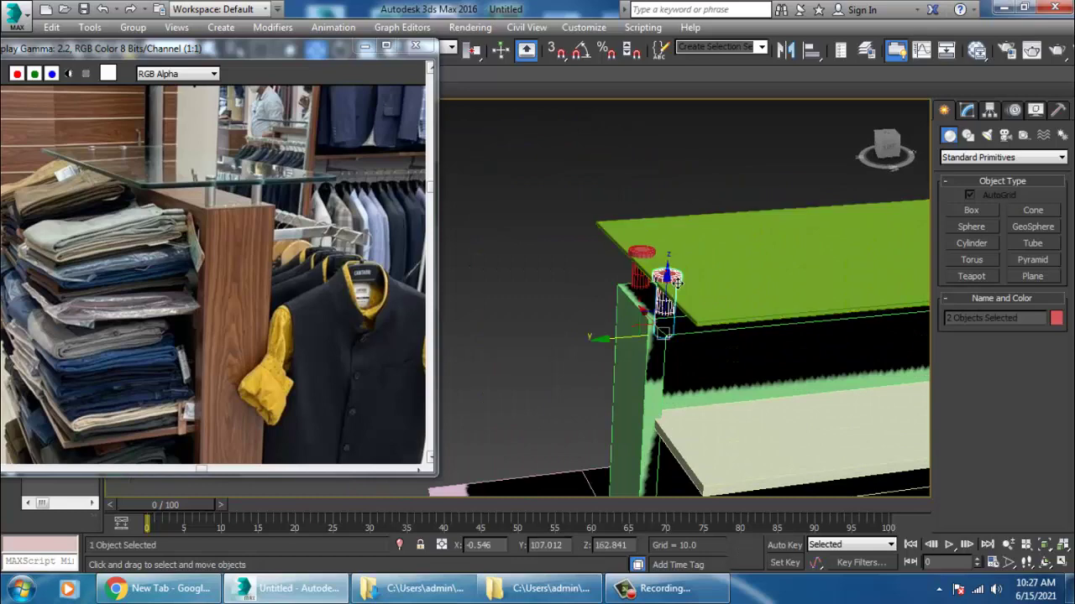
{"action": "left_click", "coordinate": [655, 260], "text": "ctrl"}
{"action": "left_click_drag", "start_coordinate": [610, 295], "coordinate": [617, 295]}
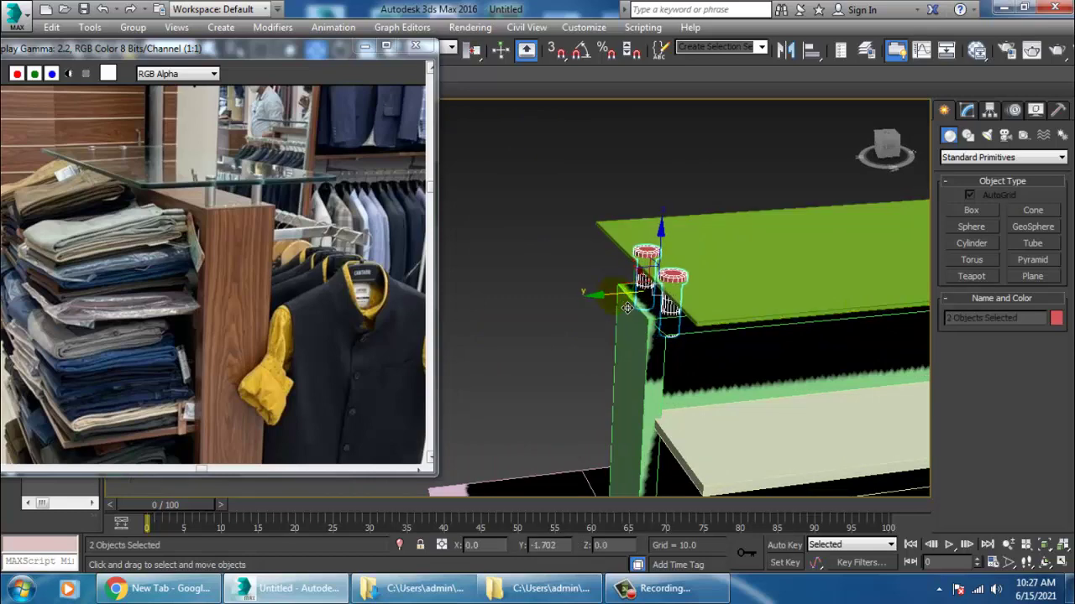
{"action": "scroll", "coordinate": [616, 295], "scroll_direction": "down", "scroll_amount": 5}
{"action": "middle_click_drag", "start_coordinate": [705, 316], "coordinate": [643, 314], "text": "alt"}
{"action": "scroll", "coordinate": [643, 314], "scroll_direction": "up", "scroll_amount": 4}
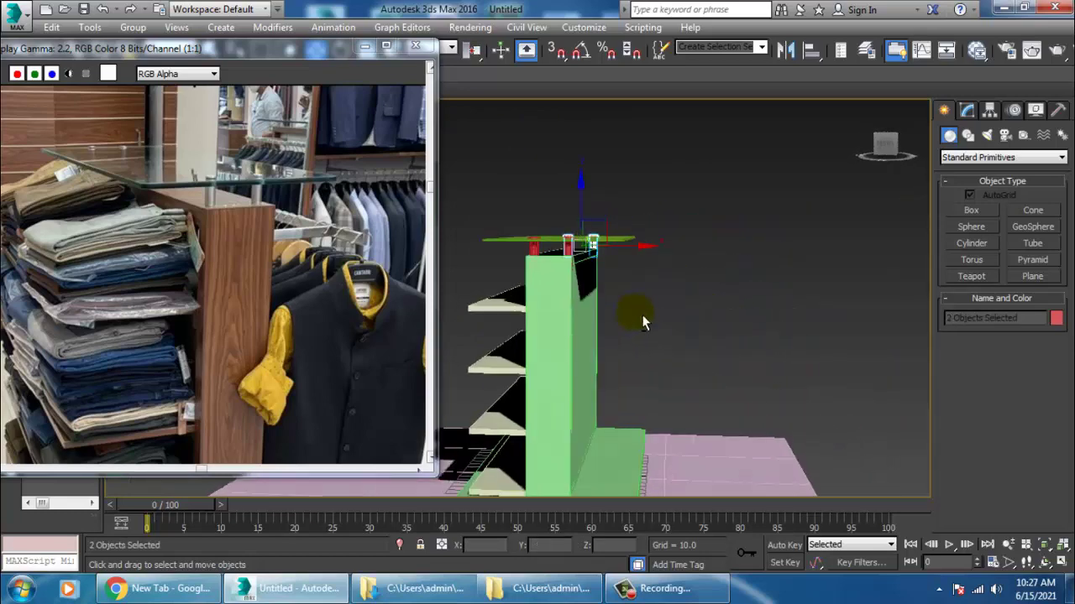
Draw a straight horizontal spline line about 42 long in the front view, projecting outward from the panel's upper part
{"action": "key", "text": "alt+w"}
{"action": "middle_click_drag", "start_coordinate": [718, 230], "coordinate": [651, 266]}
{"action": "key", "text": "alt+w"}
{"action": "scroll", "coordinate": [652, 296], "scroll_direction": "down", "scroll_amount": 3}
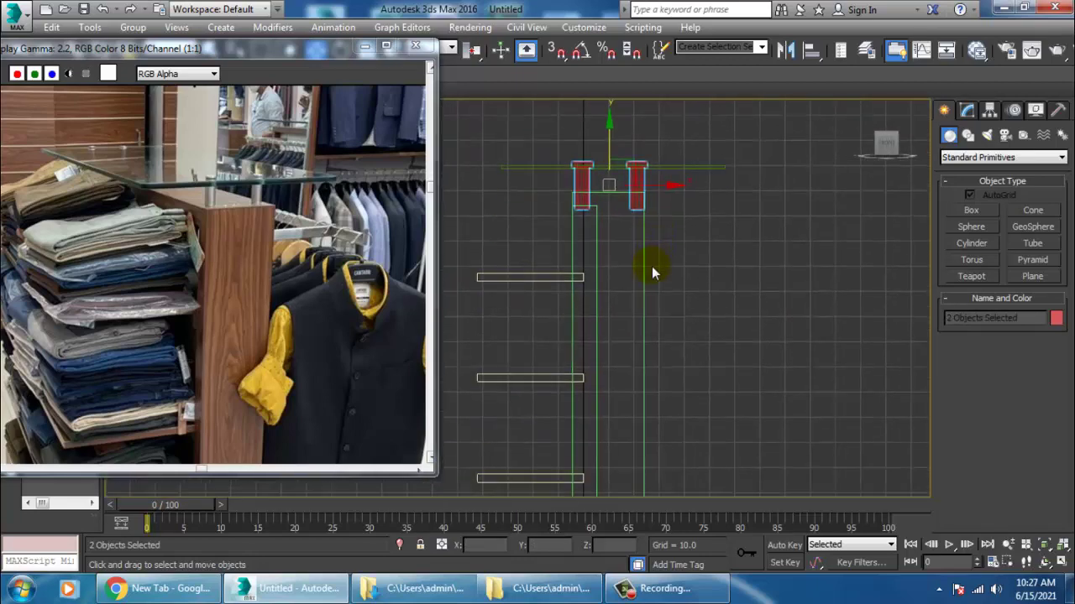
{"action": "left_click", "coordinate": [966, 136]}
{"action": "left_click", "coordinate": [970, 225]}
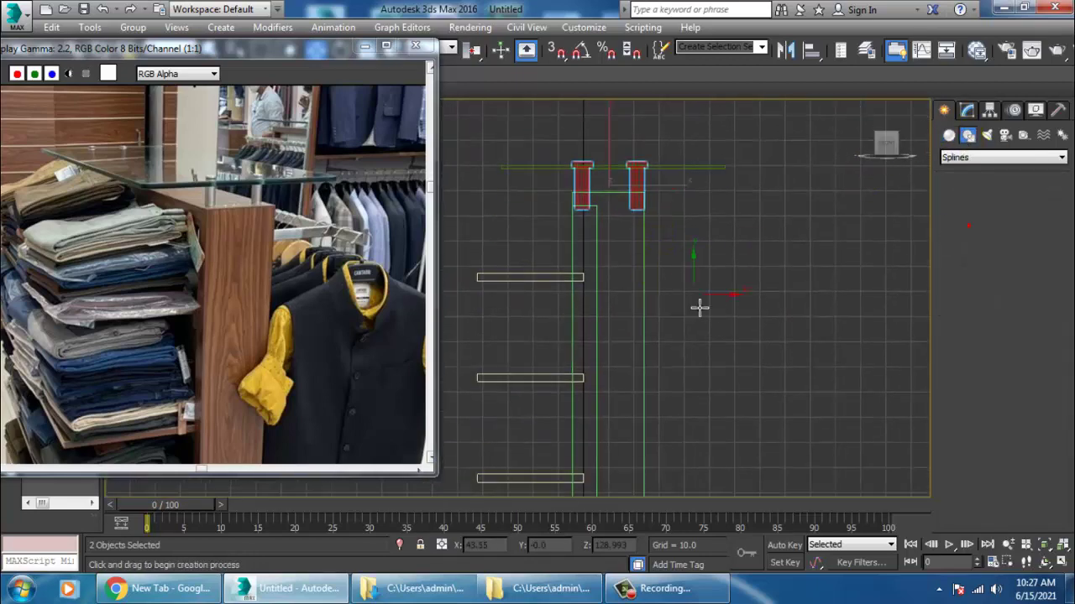
{"action": "middle_click_drag", "start_coordinate": [698, 307], "coordinate": [680, 289]}
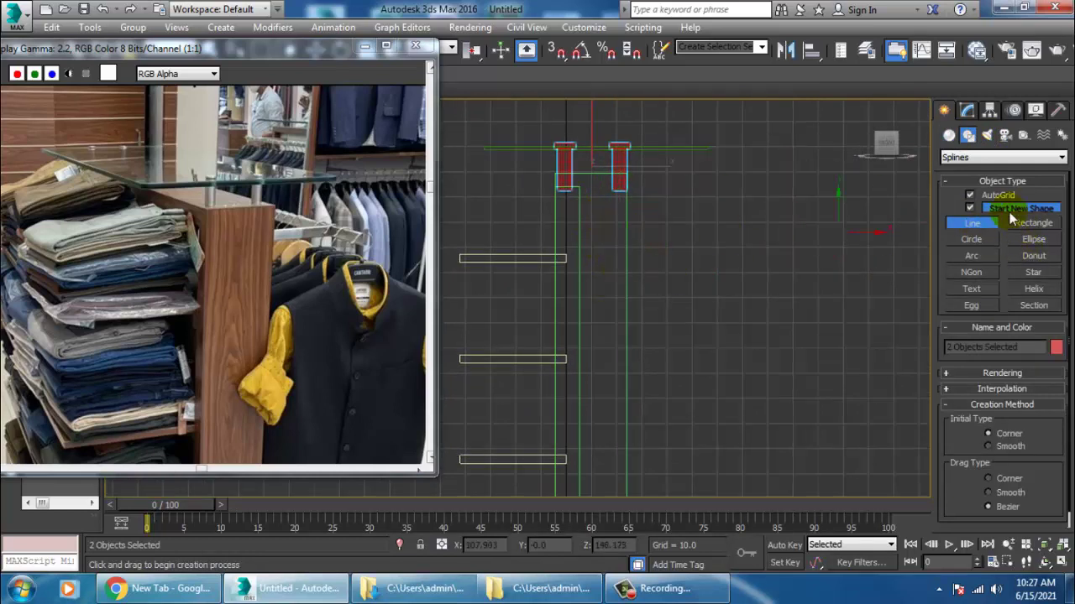
{"action": "left_click", "coordinate": [625, 265]}
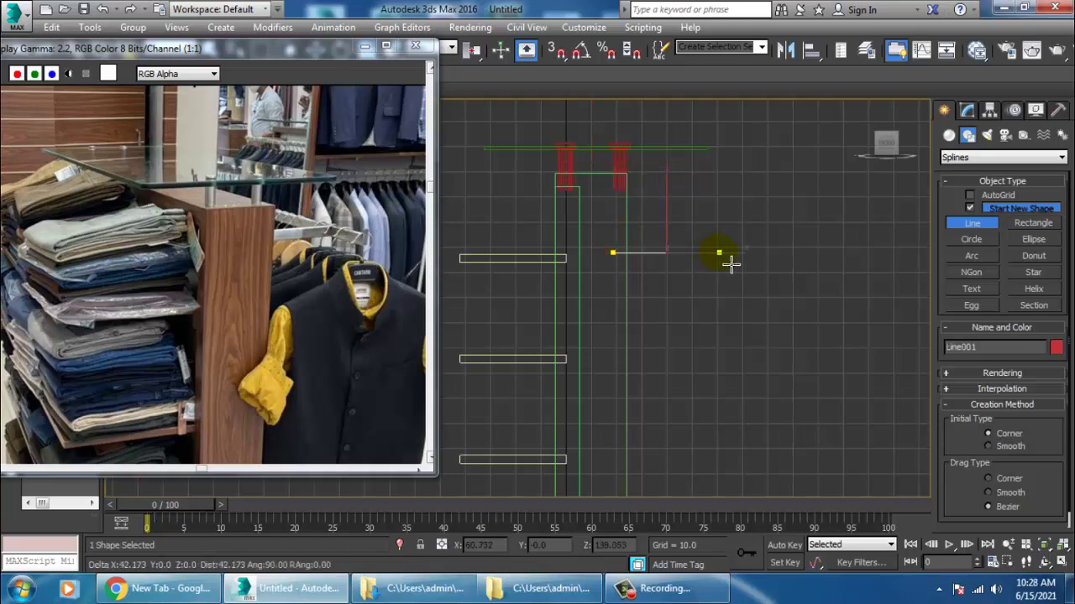
{"action": "right_click", "coordinate": [720, 252], "text": "shift"}
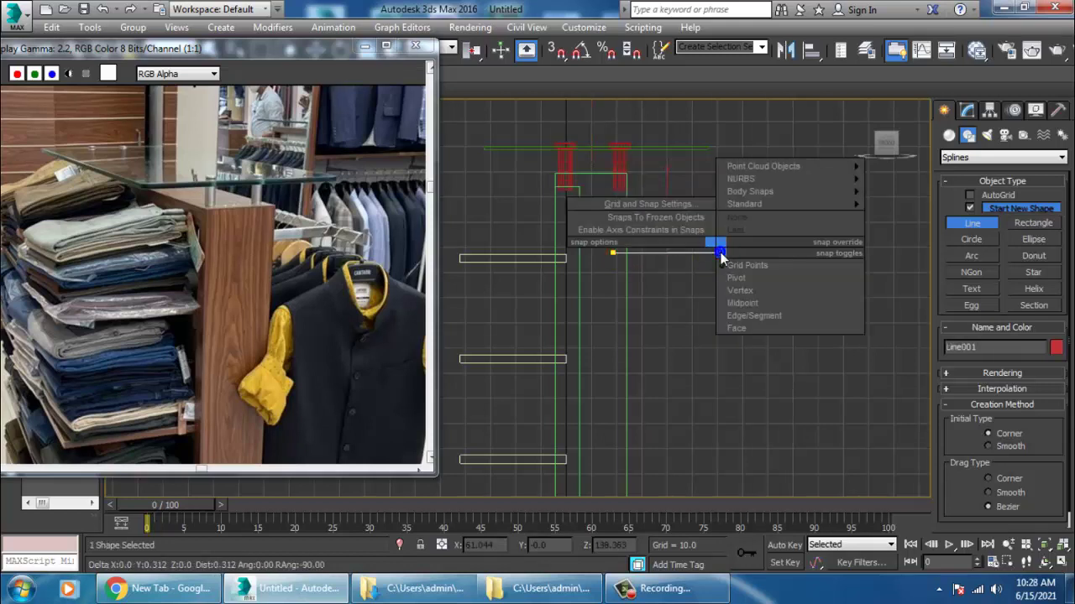
{"action": "right_click", "coordinate": [667, 324]}
{"action": "right_click", "coordinate": [667, 325]}
Move the line along the stand's length to near the panel's end, at about Y -111.5
{"action": "key", "text": "alt+w"}
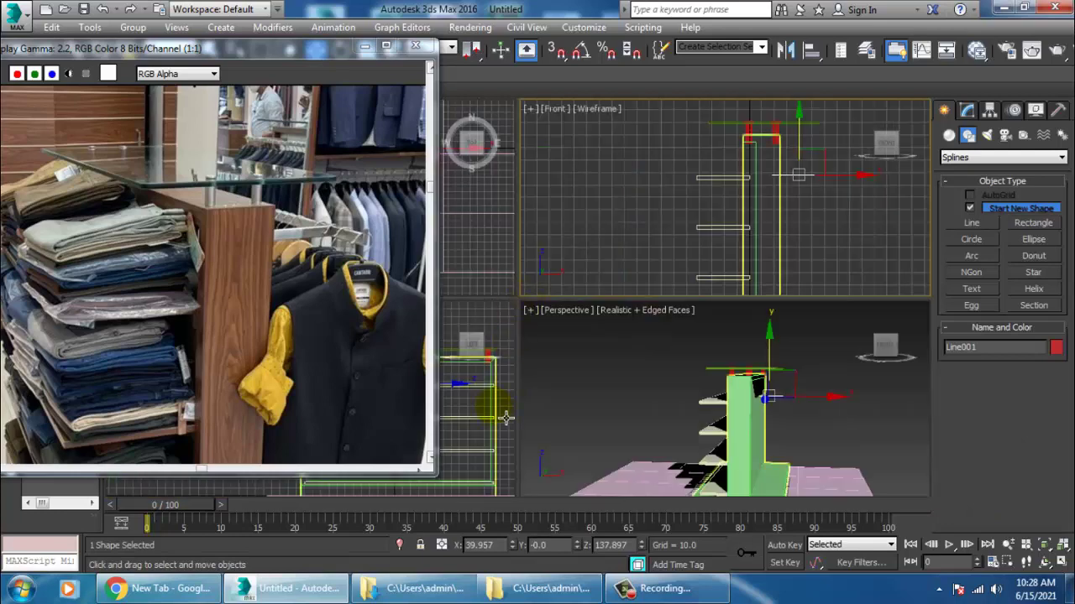
{"action": "right_click", "coordinate": [504, 426]}
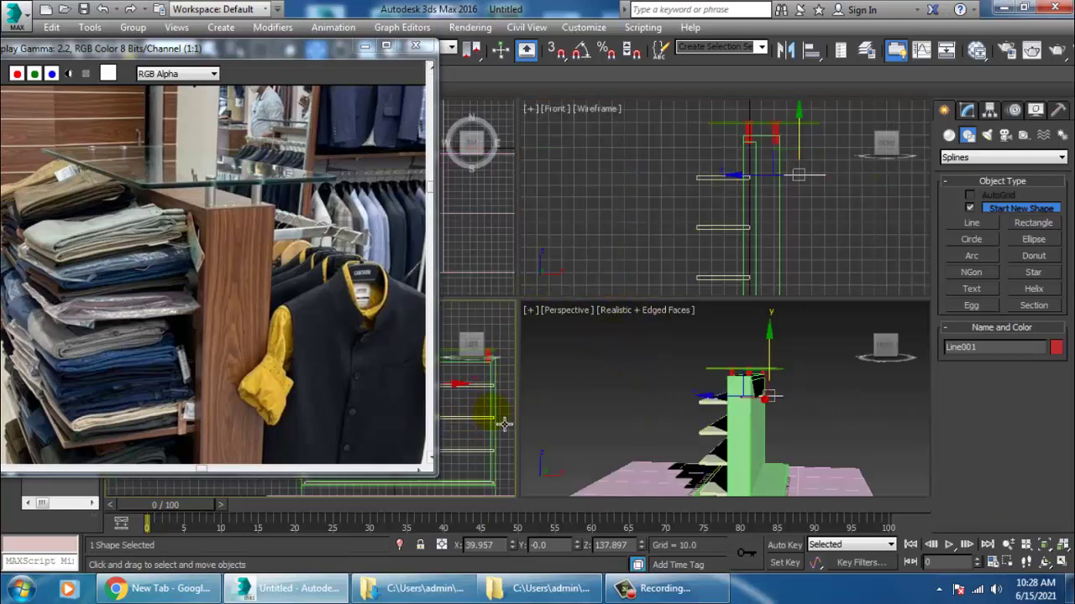
{"action": "key", "text": "alt+w"}
{"action": "middle_click_drag", "start_coordinate": [558, 392], "coordinate": [610, 349]}
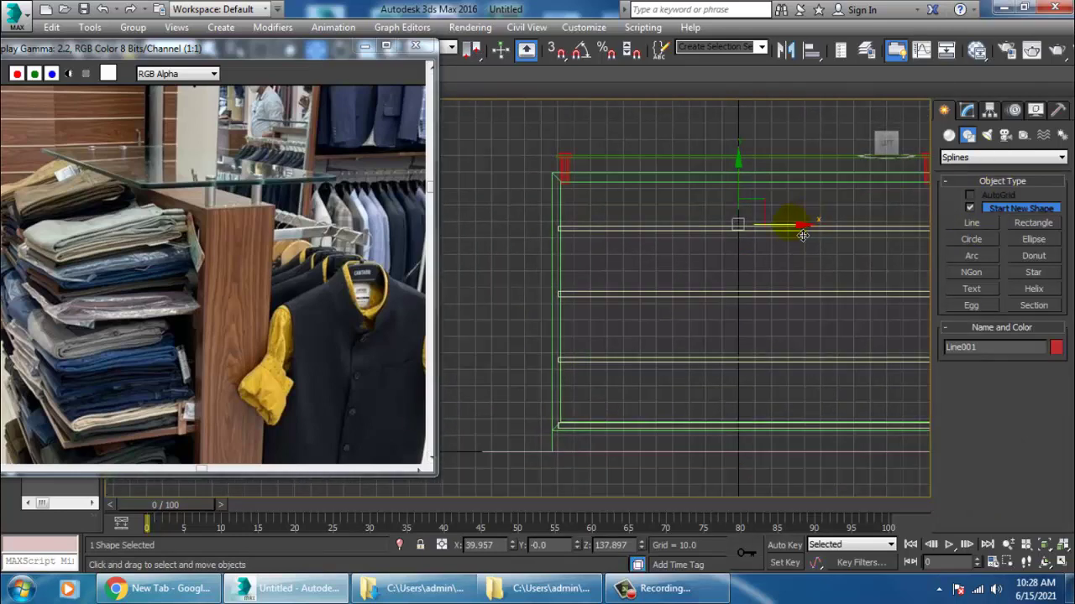
{"action": "key", "text": "alt+w"}
{"action": "right_click", "coordinate": [765, 390]}
{"action": "key", "text": "z"}
{"action": "key", "text": "alt+w"}
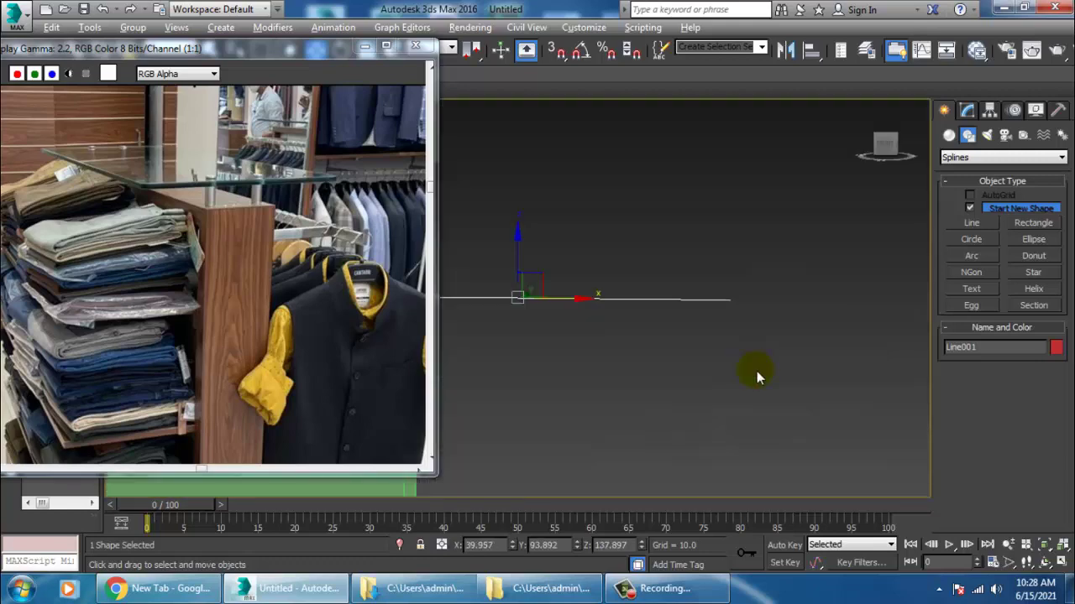
{"action": "scroll", "coordinate": [757, 373], "scroll_direction": "down", "scroll_amount": 5}
{"action": "middle_click_drag", "start_coordinate": [757, 374], "coordinate": [851, 335], "text": "alt"}
{"action": "scroll", "coordinate": [696, 403], "scroll_direction": "down", "scroll_amount": 3}
{"action": "scroll", "coordinate": [813, 340], "scroll_direction": "down", "scroll_amount": 5}
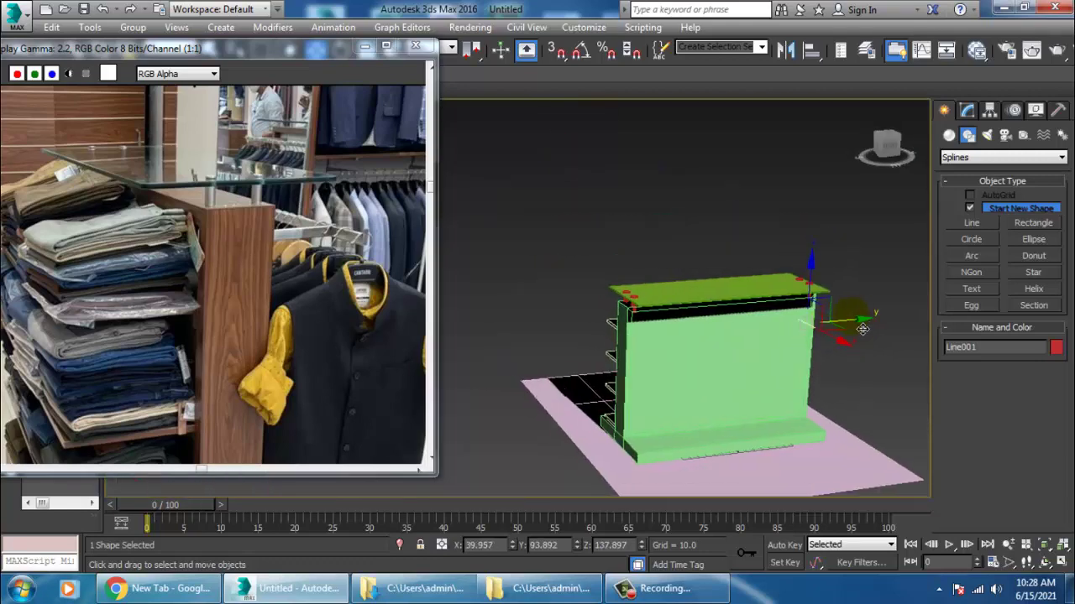
{"action": "left_click_drag", "start_coordinate": [861, 329], "coordinate": [686, 366]}
{"action": "mouse_move", "coordinate": [688, 366]}
{"action": "middle_mouse_down", "text": "alt"}
{"action": "mouse_move", "coordinate": [736, 362]}
{"action": "mouse_move", "coordinate": [679, 369]}
{"action": "middle_mouse_up", "text": "alt"}
{"action": "scroll", "coordinate": [678, 368], "scroll_direction": "up", "scroll_amount": 5}
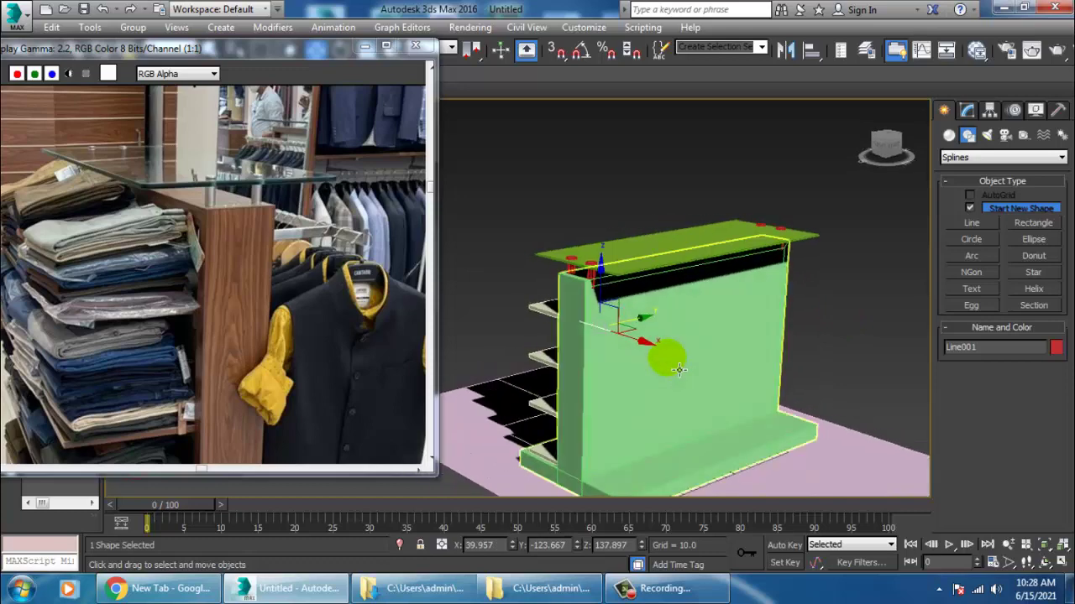
{"action": "left_click_drag", "start_coordinate": [622, 305], "coordinate": [644, 309]}
Enable the line's thickness in the viewport and give it a rectangular cross-section
{"action": "left_click", "coordinate": [967, 112]}
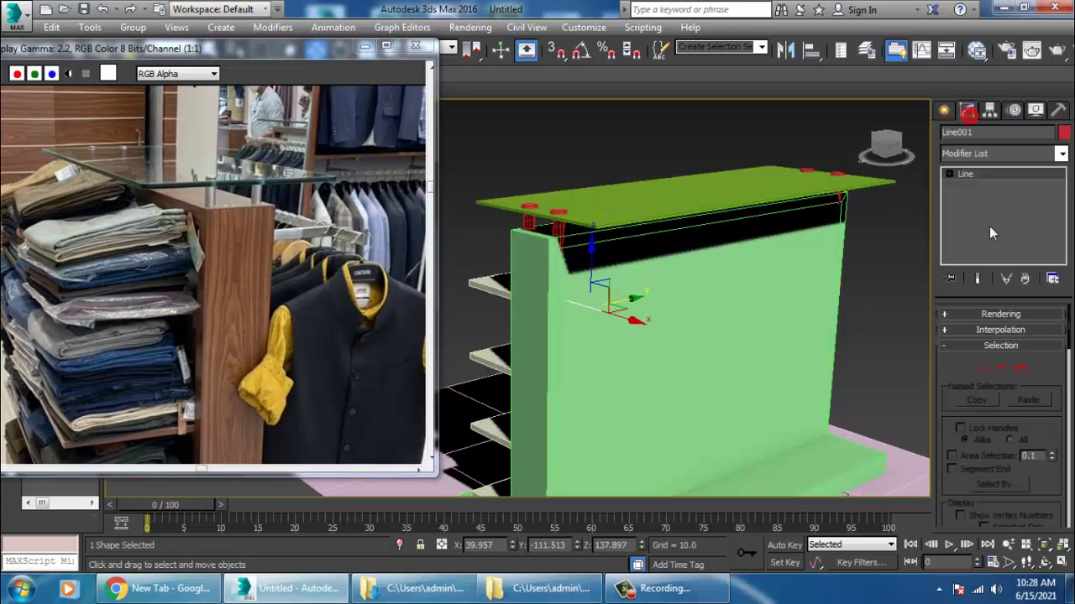
{"action": "left_click", "coordinate": [1000, 282]}
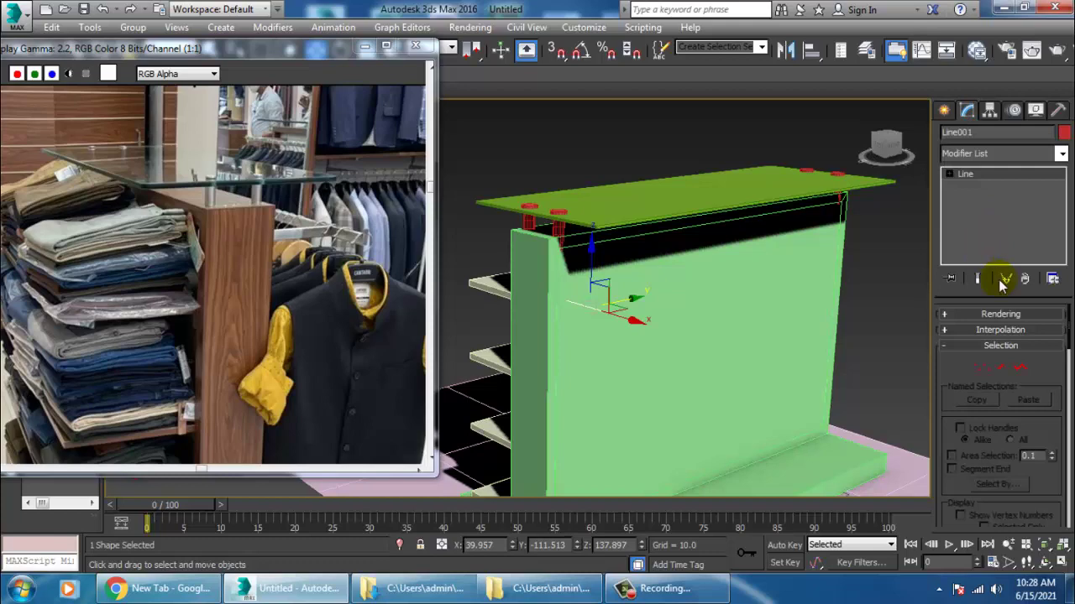
{"action": "left_click", "coordinate": [949, 315]}
{"action": "left_click", "coordinate": [948, 337]}
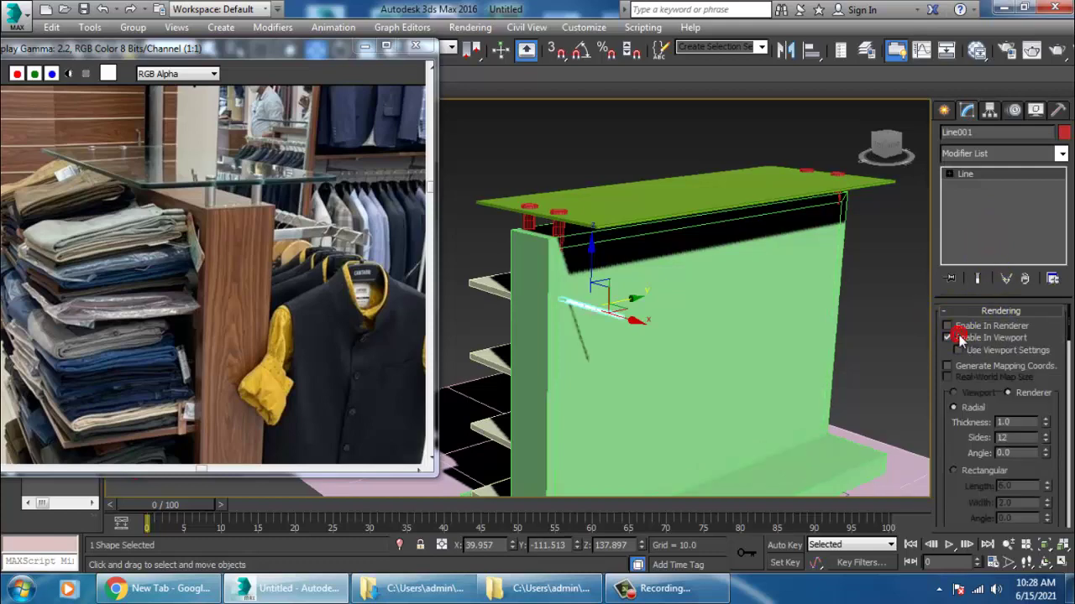
{"action": "left_click", "coordinate": [962, 473]}
Set the bar's rectangular cross-section to a length of about 4.02 and a width of about 5.063
{"action": "scroll", "coordinate": [789, 398], "scroll_direction": "up", "scroll_amount": 5}
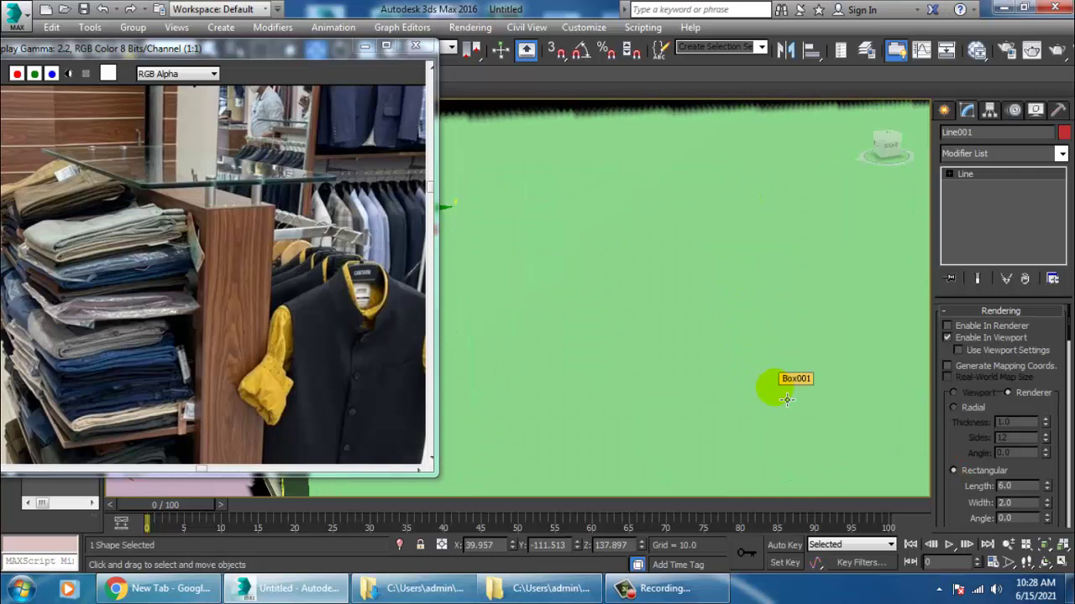
{"action": "middle_click_drag", "start_coordinate": [707, 346], "coordinate": [875, 366]}
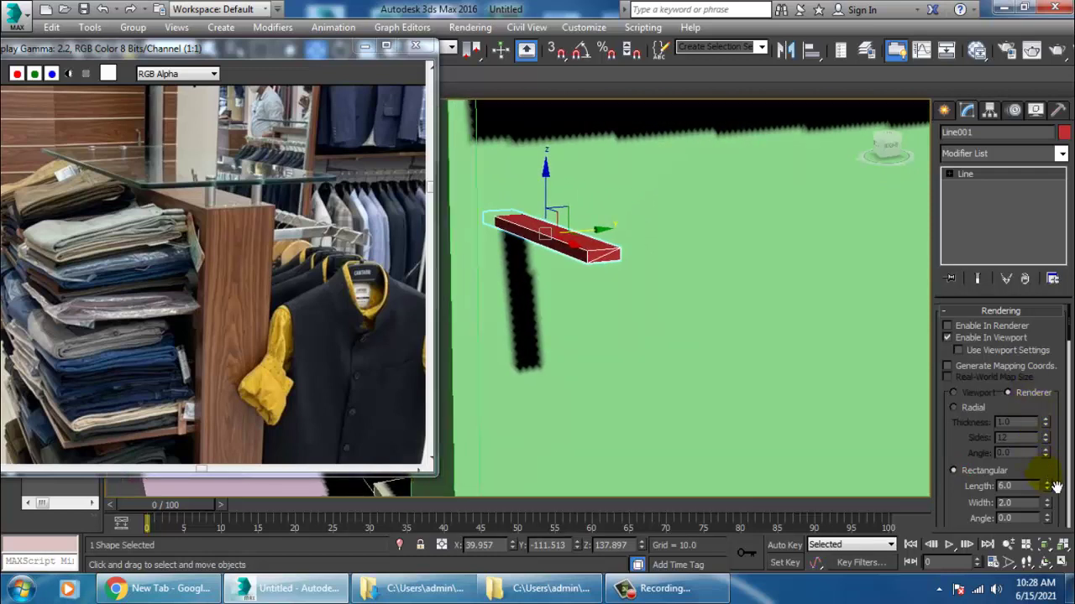
{"action": "left_click_drag", "start_coordinate": [1048, 486], "coordinate": [1053, 342]}
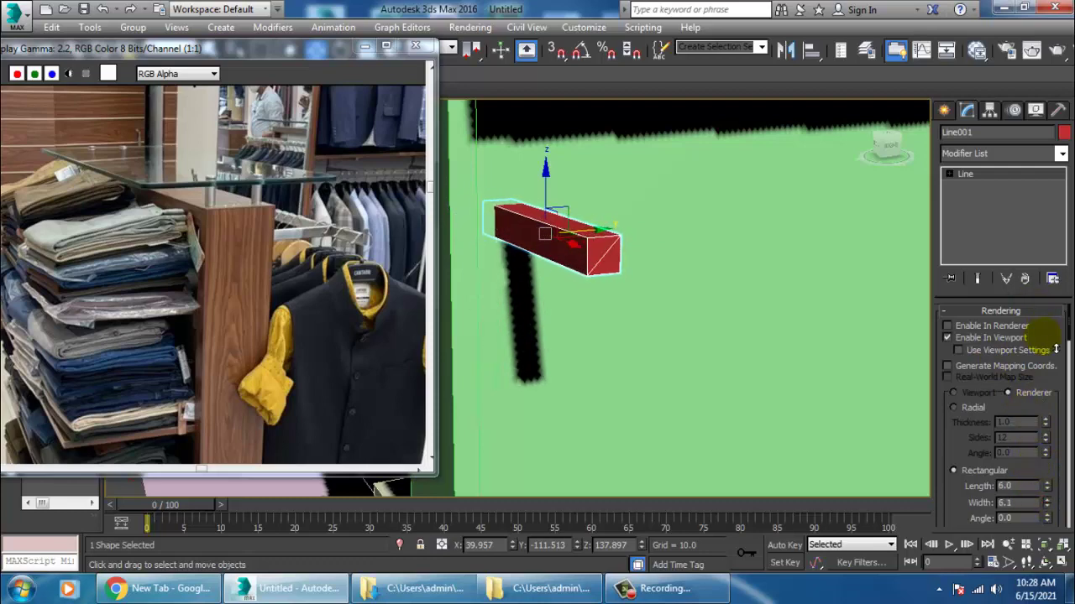
{"action": "mouse_move", "coordinate": [751, 319]}
{"action": "middle_mouse_down", "text": "alt"}
{"action": "mouse_move", "coordinate": [774, 317]}
{"action": "mouse_move", "coordinate": [726, 300]}
{"action": "mouse_move", "coordinate": [747, 307]}
{"action": "middle_mouse_up", "text": "alt"}
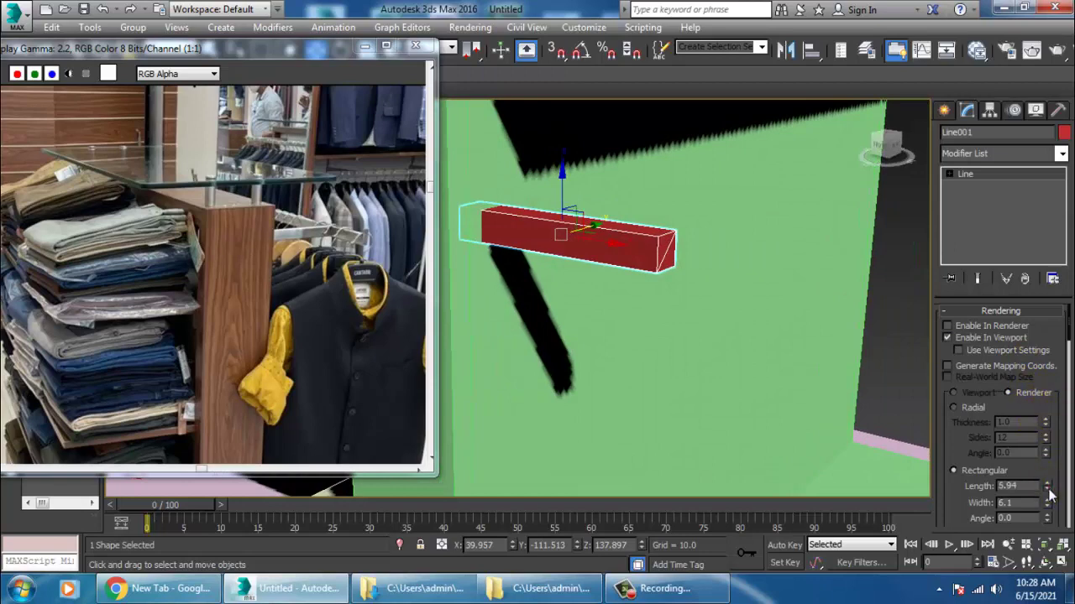
{"action": "left_click_drag", "start_coordinate": [1050, 496], "coordinate": [1062, 530]}
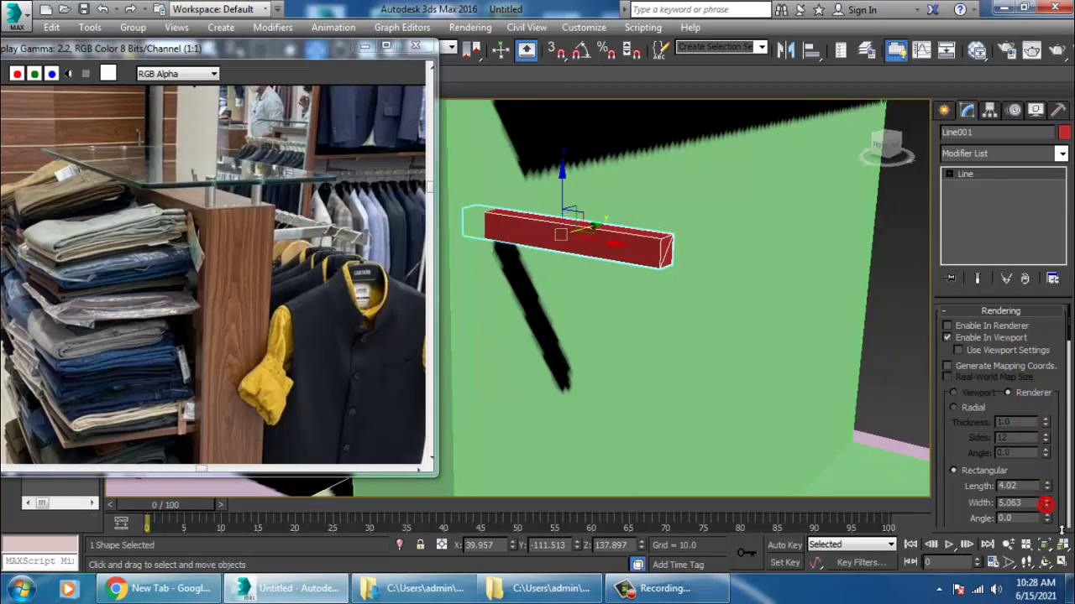
Raise the bar about 6.5 on the panel and set its cross-section length to about 2.854
{"action": "middle_click_drag", "start_coordinate": [837, 378], "coordinate": [655, 278], "text": "alt"}
{"action": "left_click_drag", "start_coordinate": [688, 270], "coordinate": [688, 247]}
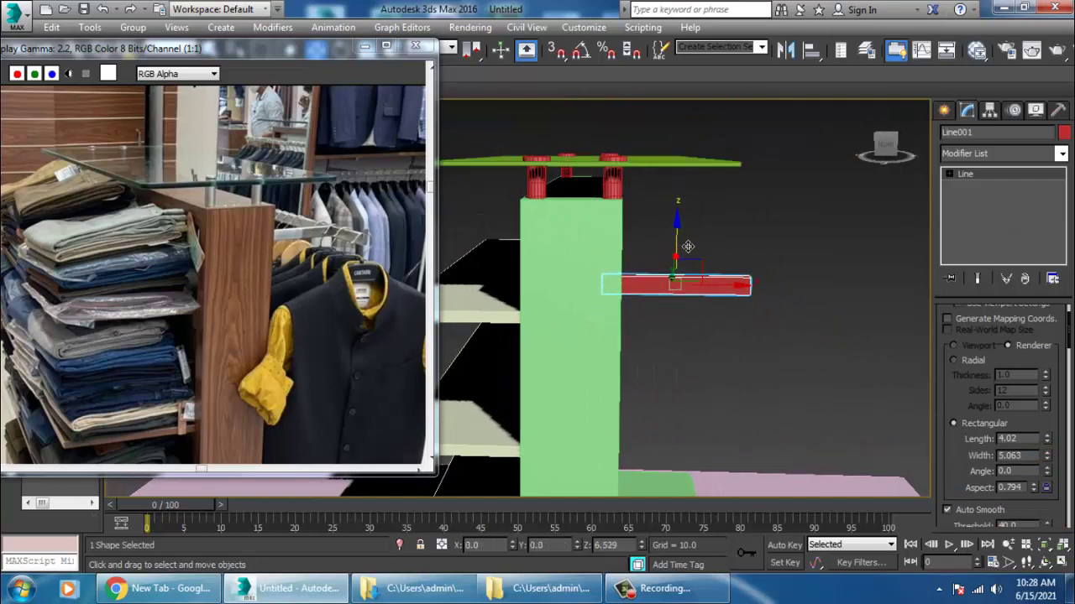
{"action": "middle_click_drag", "start_coordinate": [792, 294], "coordinate": [677, 314], "text": "alt"}
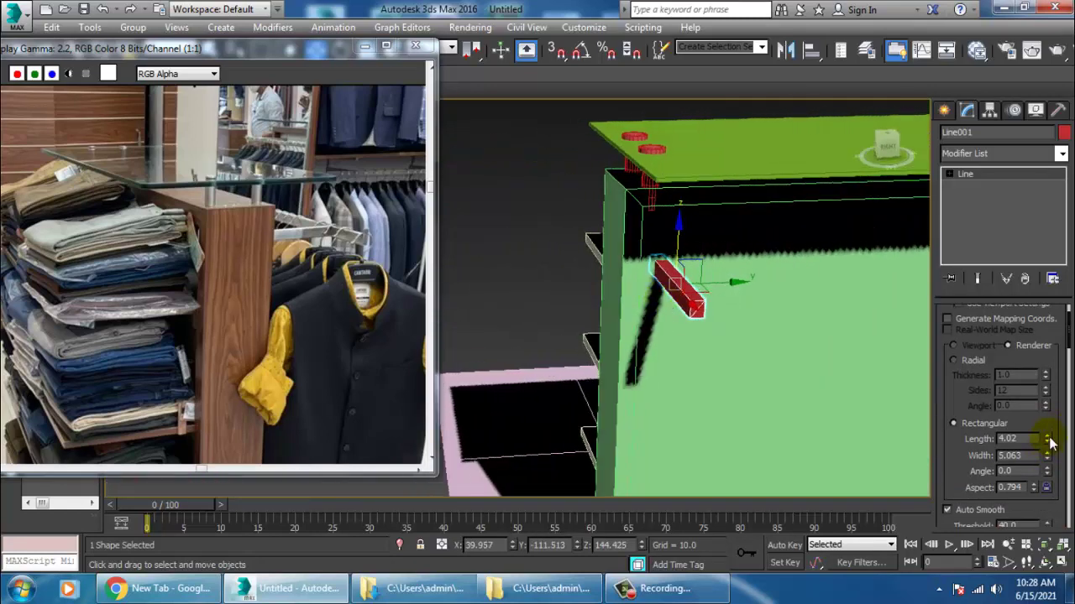
{"action": "left_click_drag", "start_coordinate": [1048, 442], "coordinate": [1063, 472]}
Make two copies of the hanging bar along the panel's length, spaced about 109 apart
{"action": "middle_click_drag", "start_coordinate": [792, 351], "coordinate": [698, 368], "text": "alt"}
{"action": "scroll", "coordinate": [764, 338], "scroll_direction": "down", "scroll_amount": 5}
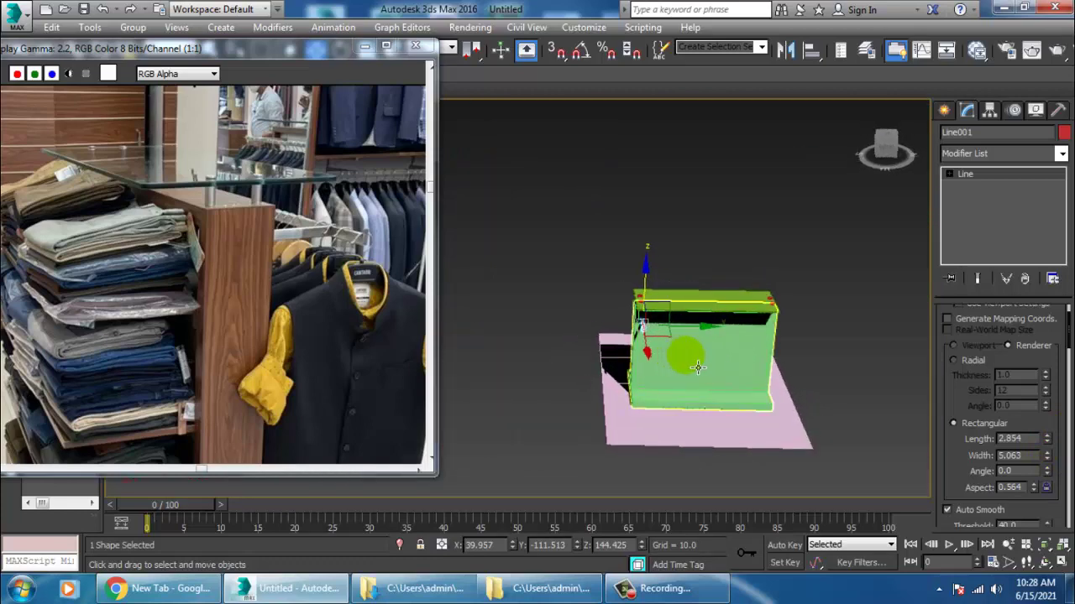
{"action": "scroll", "coordinate": [711, 367], "scroll_direction": "up", "scroll_amount": 4}
{"action": "mouse_move", "coordinate": [627, 291]}
{"action": "left_mouse_down", "text": "shift"}
{"action": "mouse_move", "coordinate": [792, 313]}
{"action": "mouse_move", "coordinate": [781, 318]}
{"action": "left_mouse_up", "text": "shift"}
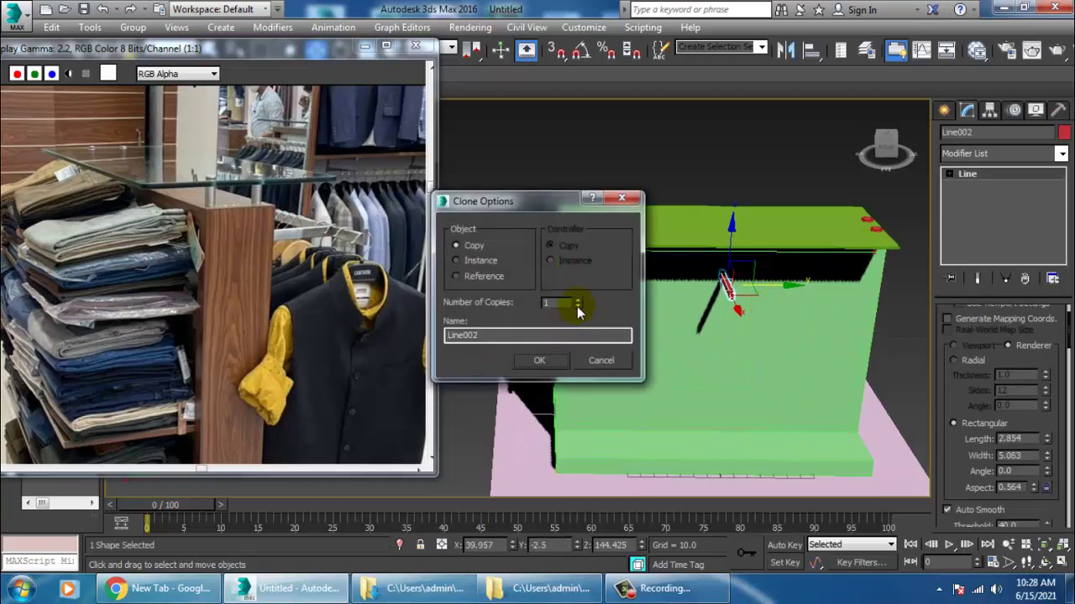
{"action": "left_click", "coordinate": [541, 366]}
In the Left view, draw a straight horizontal rail line at the bars' height, extending slightly past both panel ends
{"action": "mouse_move", "coordinate": [737, 329]}
{"action": "middle_mouse_down", "text": "alt"}
{"action": "mouse_move", "coordinate": [673, 314]}
{"action": "mouse_move", "coordinate": [686, 294]}
{"action": "mouse_move", "coordinate": [765, 272]}
{"action": "mouse_move", "coordinate": [695, 255]}
{"action": "middle_mouse_up", "text": "alt"}
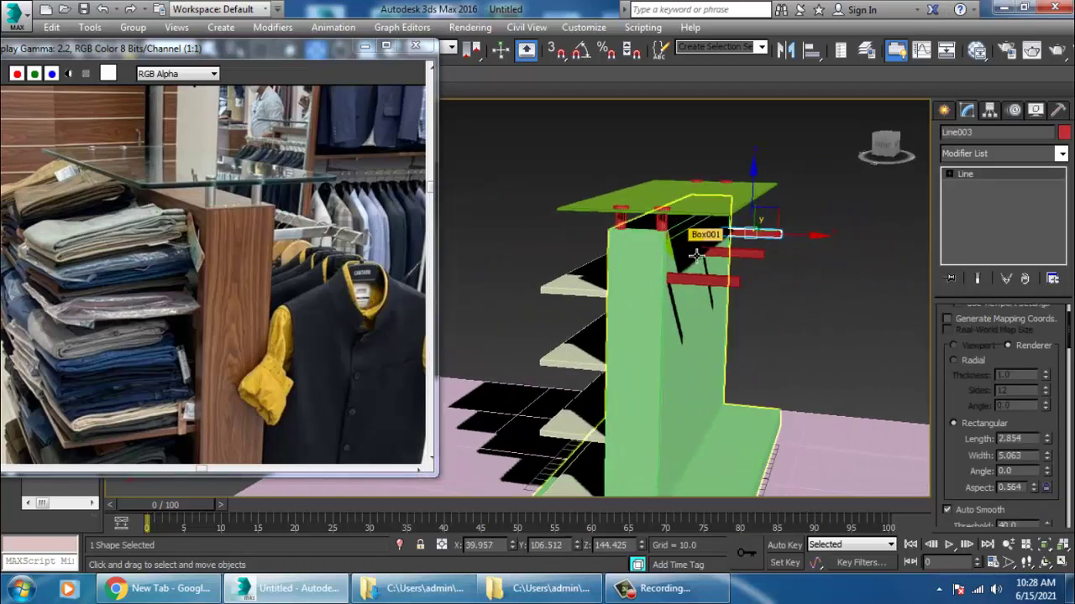
{"action": "key", "text": "alt+w"}
{"action": "middle_click", "coordinate": [451, 371]}
{"action": "key", "text": "alt+w"}
{"action": "key", "text": "z"}
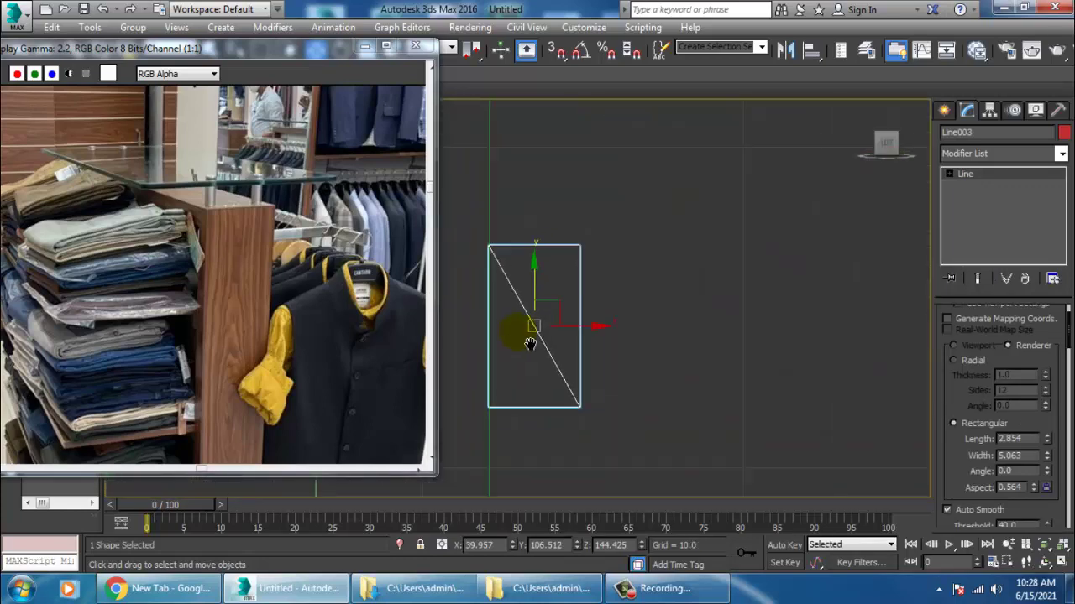
{"action": "middle_click_drag", "start_coordinate": [529, 340], "coordinate": [712, 292]}
{"action": "scroll", "coordinate": [717, 296], "scroll_direction": "down", "scroll_amount": 10}
{"action": "middle_click_drag", "start_coordinate": [785, 329], "coordinate": [602, 314]}
{"action": "scroll", "coordinate": [598, 313], "scroll_direction": "up", "scroll_amount": 3}
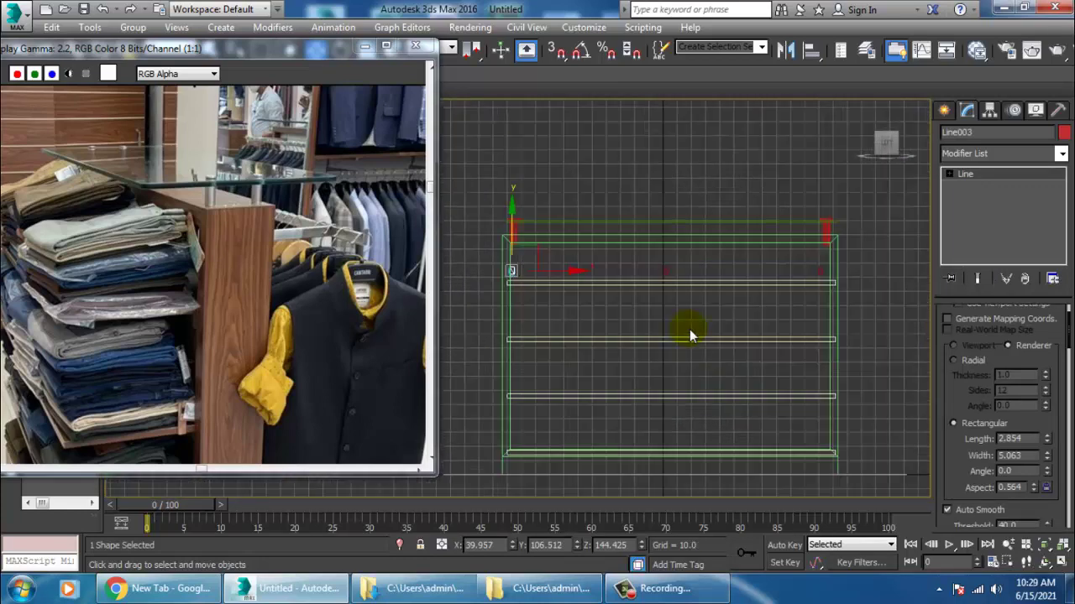
{"action": "left_click", "coordinate": [945, 112]}
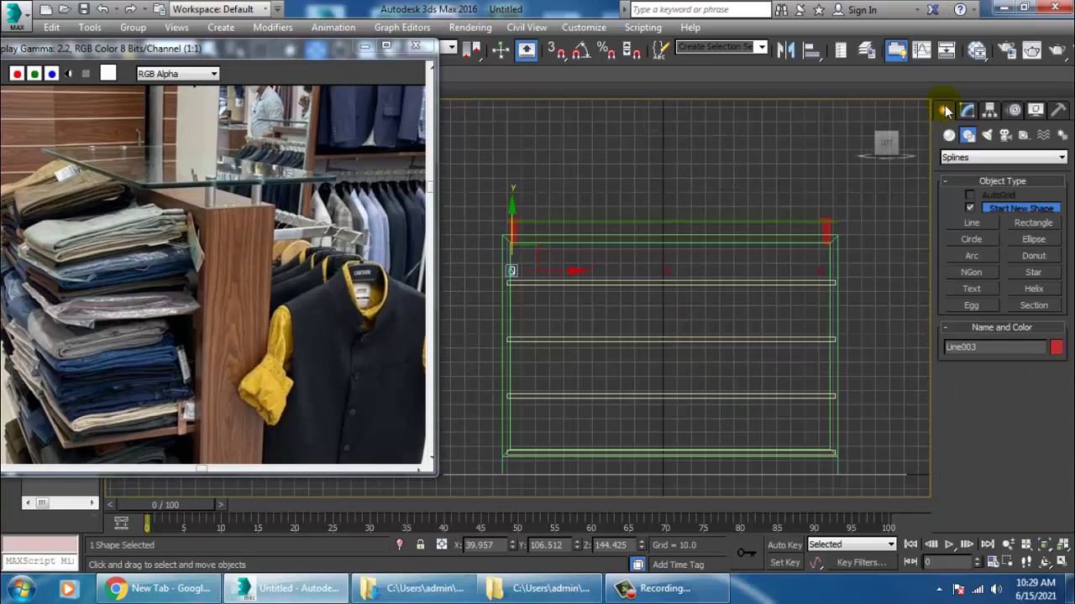
{"action": "left_click", "coordinate": [984, 223]}
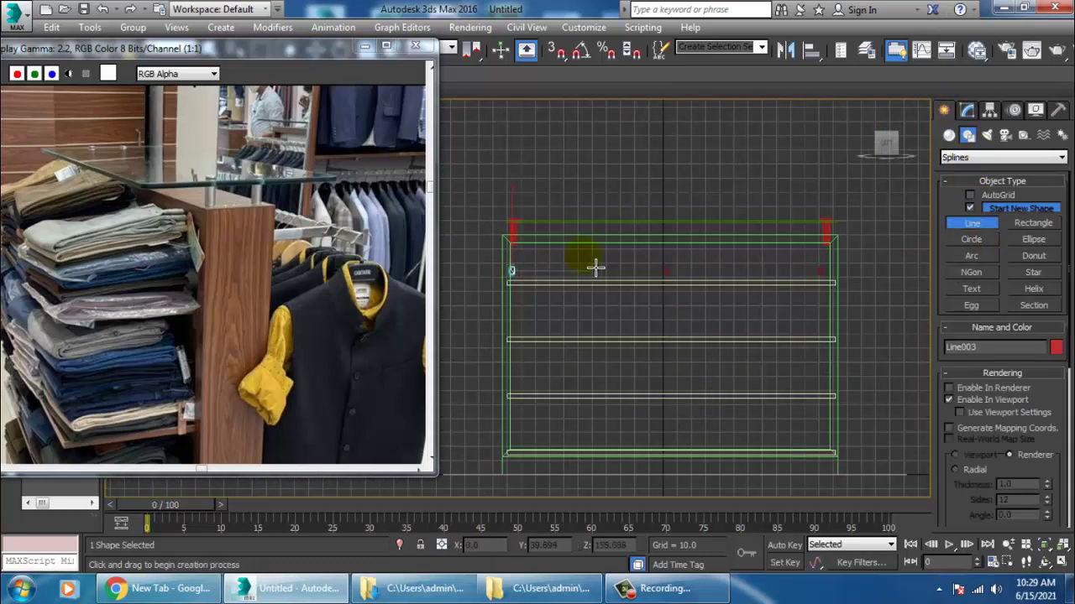
{"action": "middle_click_drag", "start_coordinate": [596, 268], "coordinate": [616, 273]}
{"action": "scroll", "coordinate": [546, 295], "scroll_direction": "up", "scroll_amount": 3}
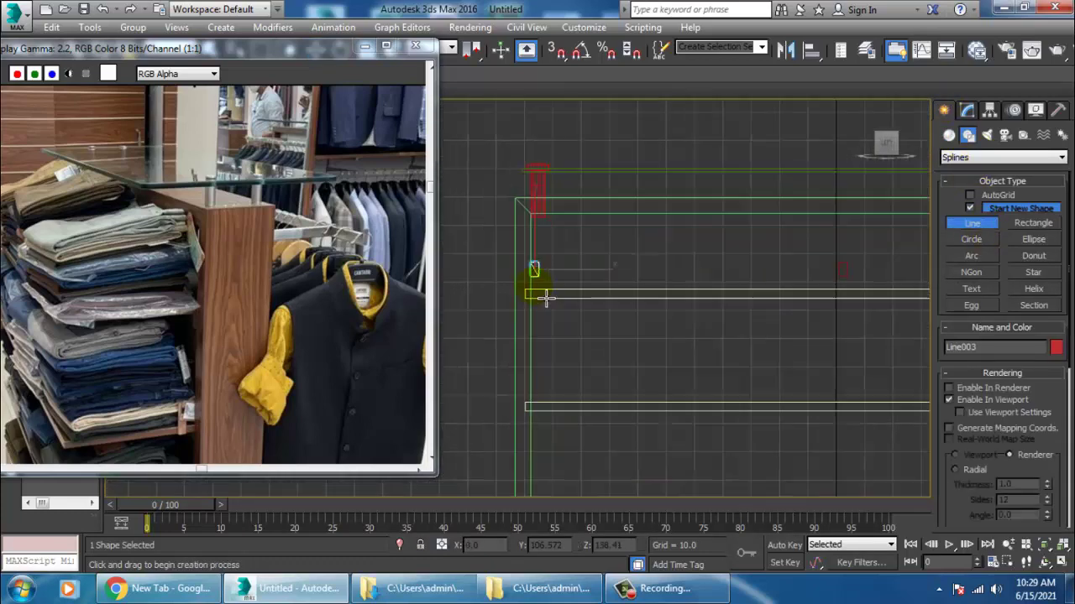
{"action": "left_click", "coordinate": [499, 271]}
{"action": "middle_click_drag", "start_coordinate": [781, 283], "coordinate": [446, 286]}
{"action": "left_click", "coordinate": [868, 281]}
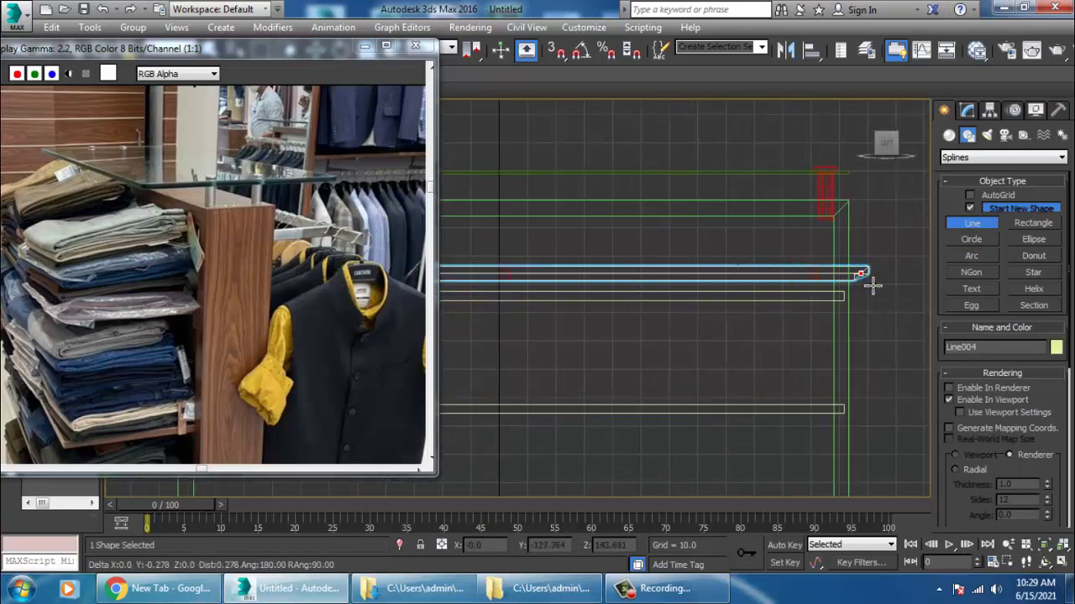
{"action": "right_click", "coordinate": [872, 286]}
{"action": "right_click", "coordinate": [872, 286]}
In the perspective view, move the rail outward from the panel to the bars' tips, at about X 60.2
{"action": "key", "text": "alt+w"}
{"action": "middle_click", "coordinate": [747, 375]}
{"action": "key", "text": "alt+w"}
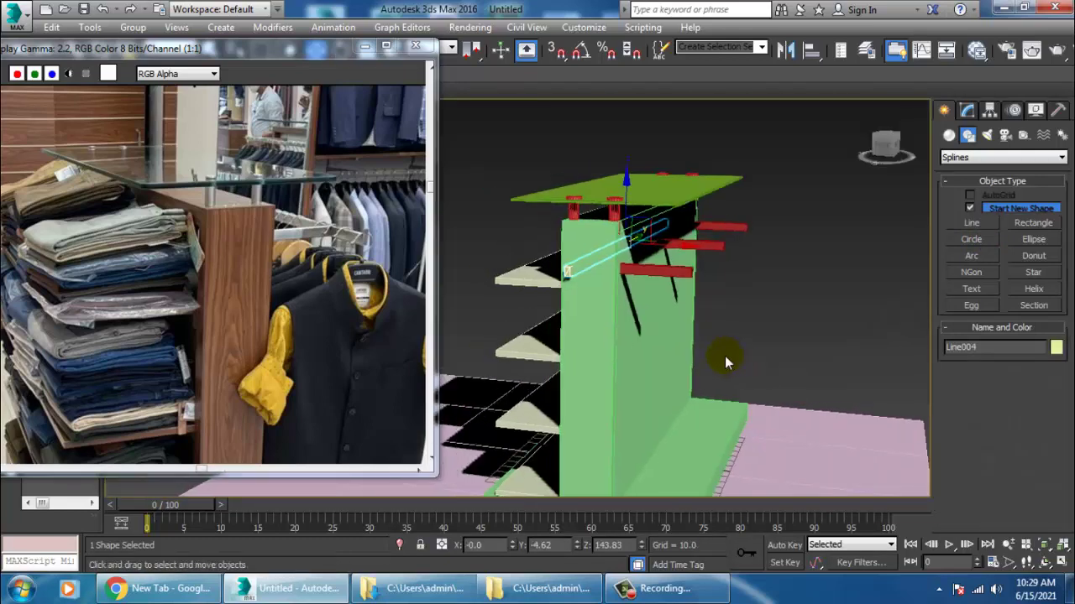
{"action": "scroll", "coordinate": [638, 290], "scroll_direction": "up", "scroll_amount": 2}
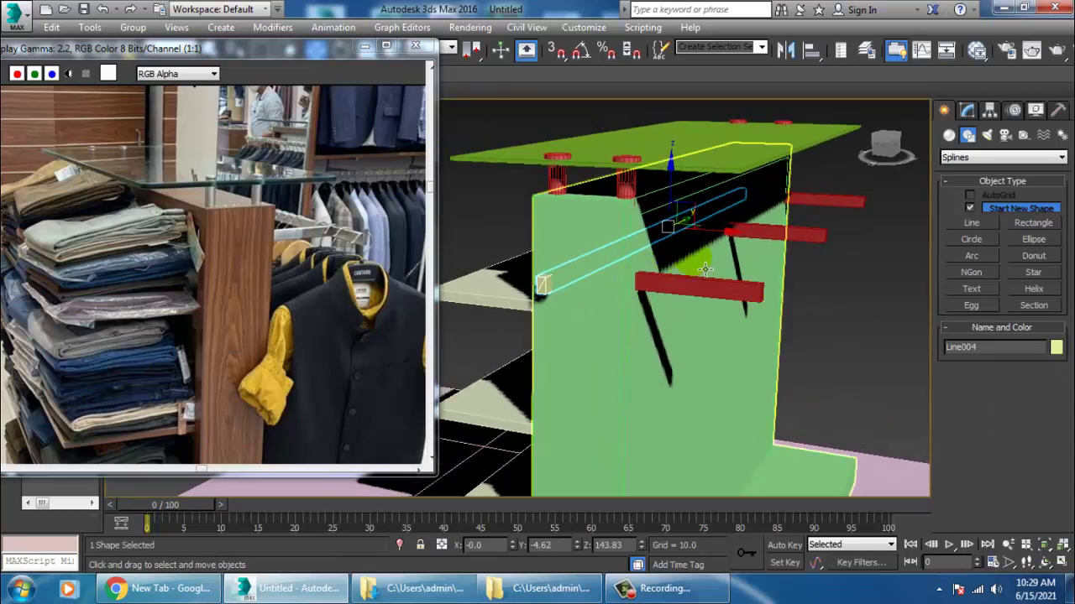
{"action": "left_click_drag", "start_coordinate": [724, 241], "coordinate": [876, 266]}
{"action": "middle_click_drag", "start_coordinate": [858, 252], "coordinate": [770, 277], "text": "alt"}
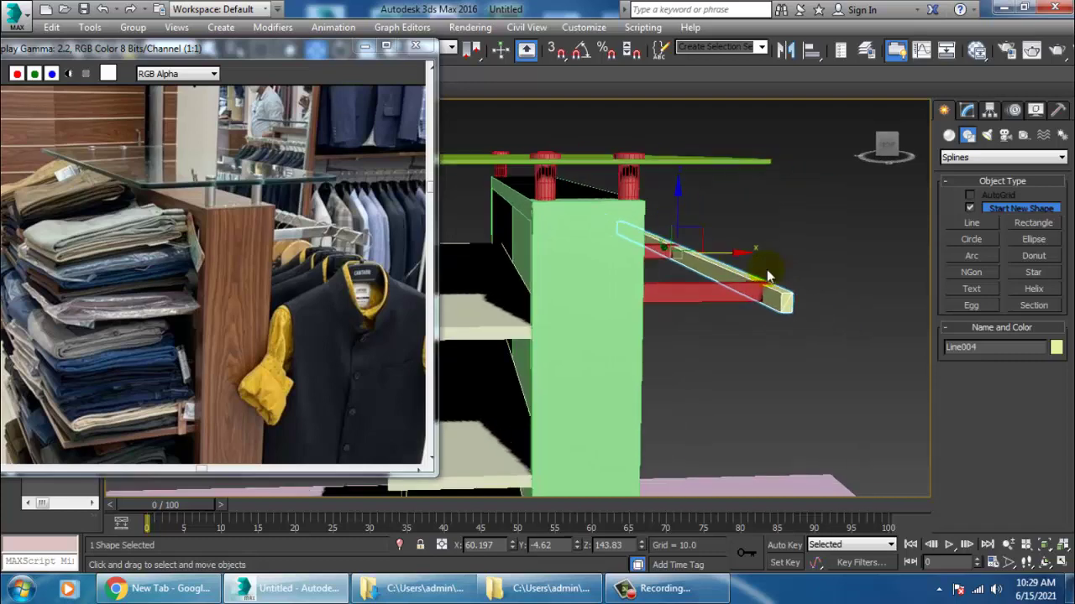
Scale the rail non-uniformly, thinning it to about 54% and slightly adjusting its height
{"action": "left_click", "coordinate": [967, 110]}
{"action": "key", "text": "r"}
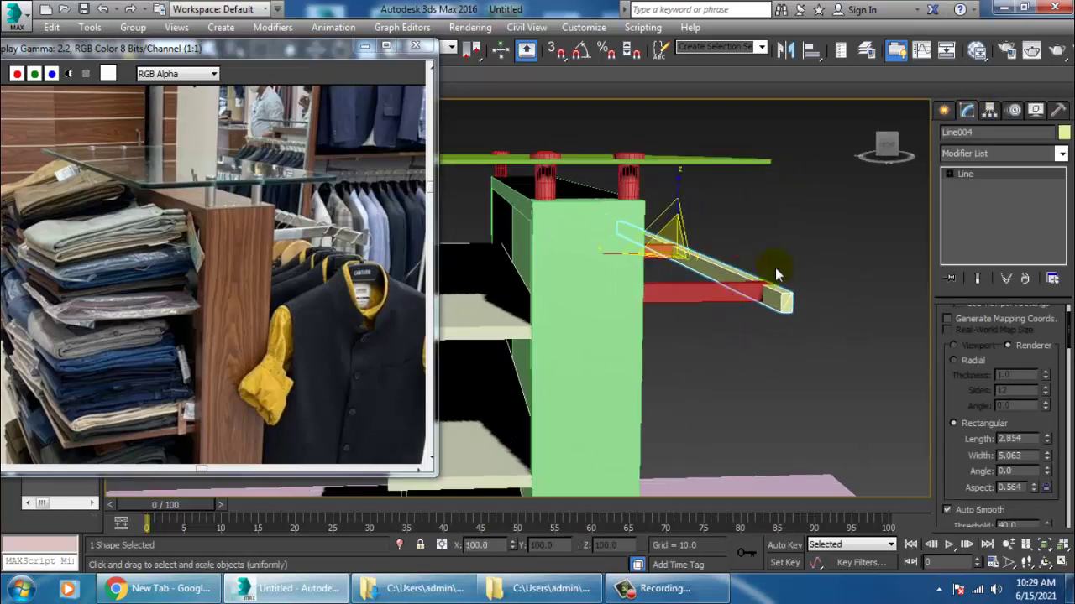
{"action": "left_click_drag", "start_coordinate": [600, 254], "coordinate": [650, 257]}
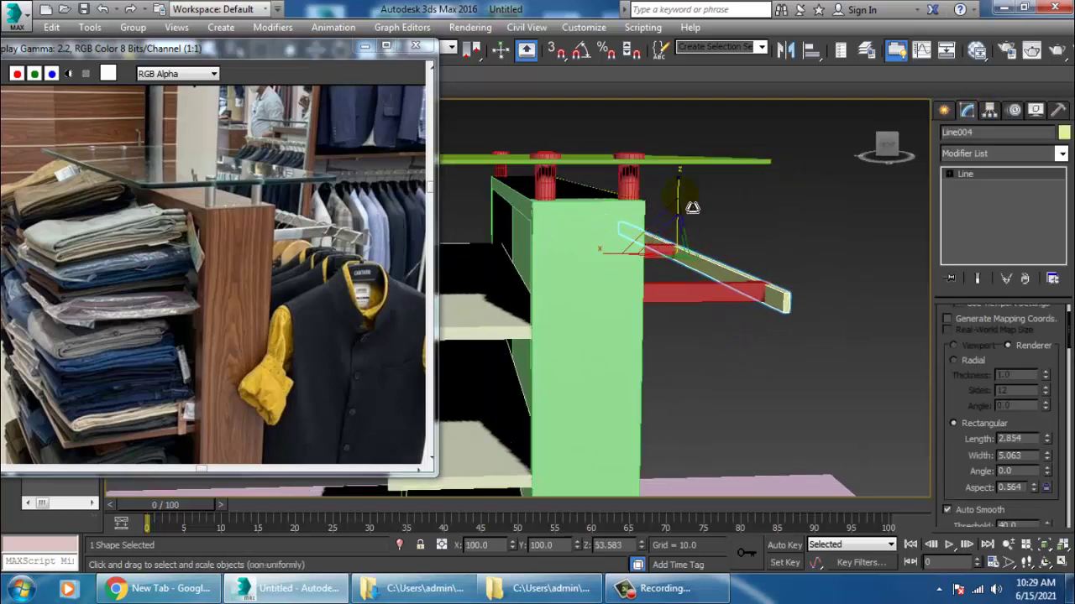
{"action": "left_click_drag", "start_coordinate": [678, 187], "coordinate": [684, 180]}
{"action": "middle_click_drag", "start_coordinate": [684, 180], "coordinate": [709, 275], "text": "alt"}
Nudge the rail against the bars' tips at about X 61.09 and raise it to about Z 144.37
{"action": "key", "text": "w"}
{"action": "scroll", "coordinate": [710, 275], "scroll_direction": "up", "scroll_amount": 3}
{"action": "left_click_drag", "start_coordinate": [721, 260], "coordinate": [726, 260]}
{"action": "mouse_move", "coordinate": [726, 280]}
{"action": "middle_mouse_down", "text": "alt"}
{"action": "mouse_move", "coordinate": [787, 269]}
{"action": "mouse_move", "coordinate": [722, 271]}
{"action": "mouse_move", "coordinate": [672, 302]}
{"action": "mouse_move", "coordinate": [700, 278]}
{"action": "mouse_move", "coordinate": [714, 290]}
{"action": "middle_mouse_up", "text": "alt"}
{"action": "scroll", "coordinate": [716, 280], "scroll_direction": "down", "scroll_amount": 4}
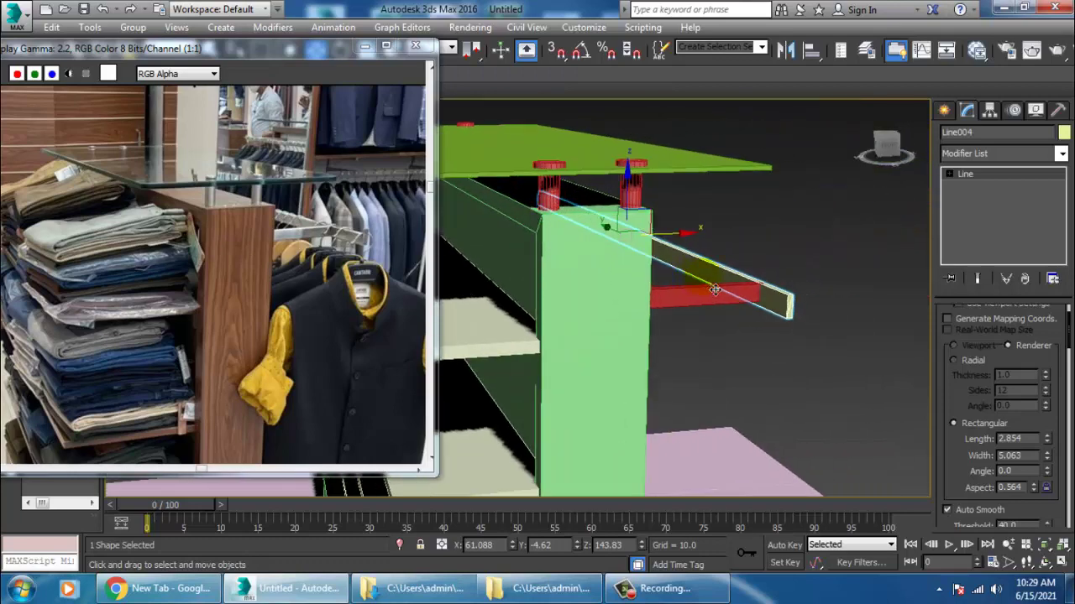
{"action": "left_click_drag", "start_coordinate": [636, 202], "coordinate": [638, 203]}
Convert the rail to an Editable Poly
{"action": "right_click", "coordinate": [732, 277]}
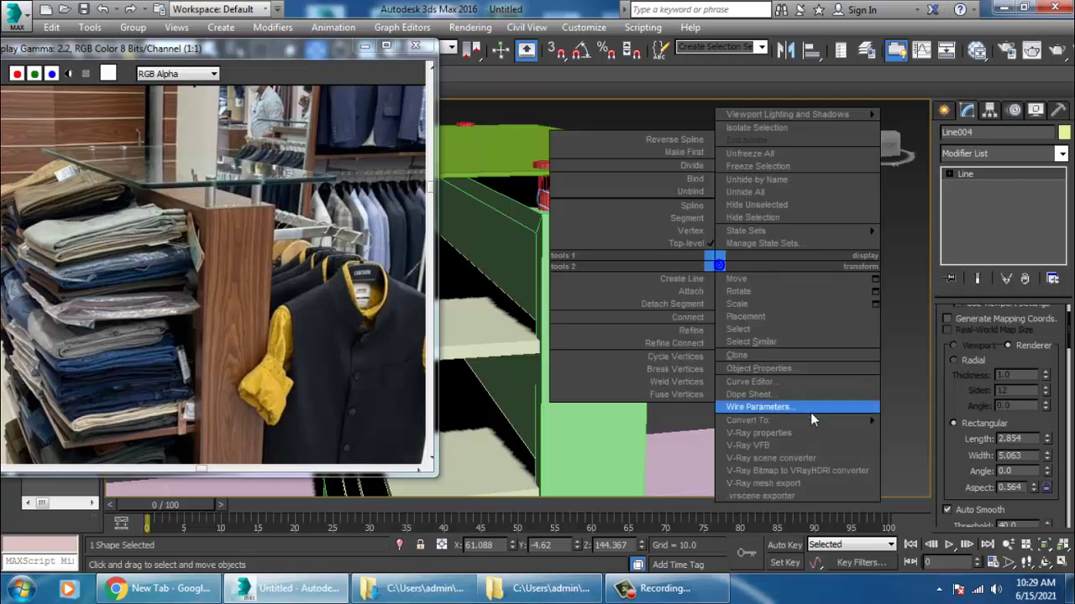
{"action": "mouse_move", "coordinate": [803, 420]}
{"action": "left_click", "coordinate": [893, 444]}
Select the rail's four lengthwise edges and connect them with one segment
{"action": "middle_click_drag", "start_coordinate": [821, 366], "coordinate": [652, 330], "text": "alt"}
{"action": "scroll", "coordinate": [727, 333], "scroll_direction": "up", "scroll_amount": 3}
{"action": "left_click", "coordinate": [983, 333]}
{"action": "middle_click_drag", "start_coordinate": [497, 282], "coordinate": [628, 319]}
{"action": "scroll", "coordinate": [638, 312], "scroll_direction": "up", "scroll_amount": 3}
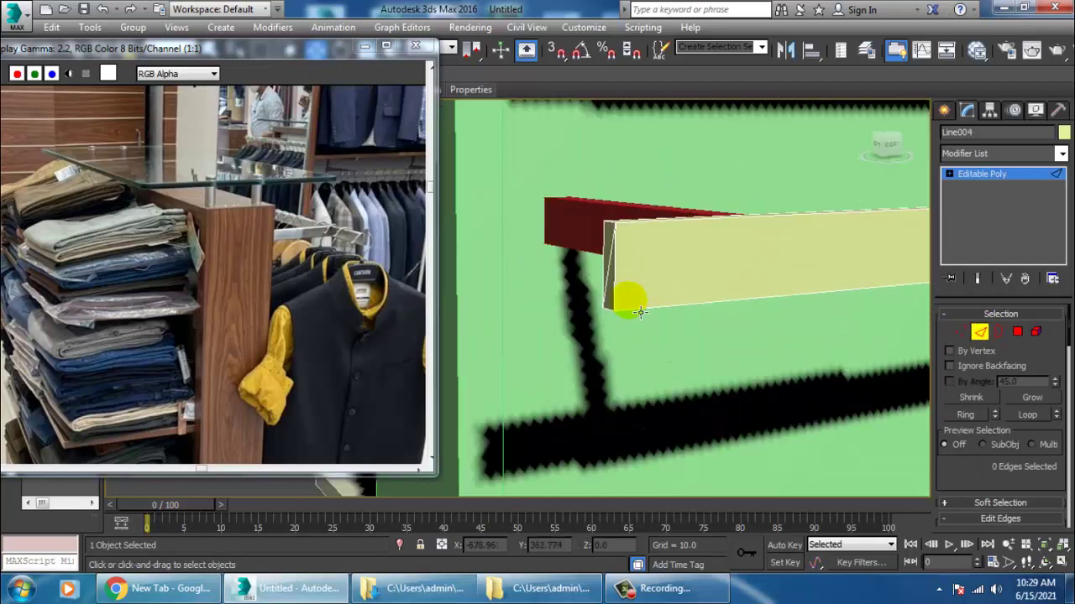
{"action": "left_click", "coordinate": [617, 279]}
{"action": "key", "text": "q"}
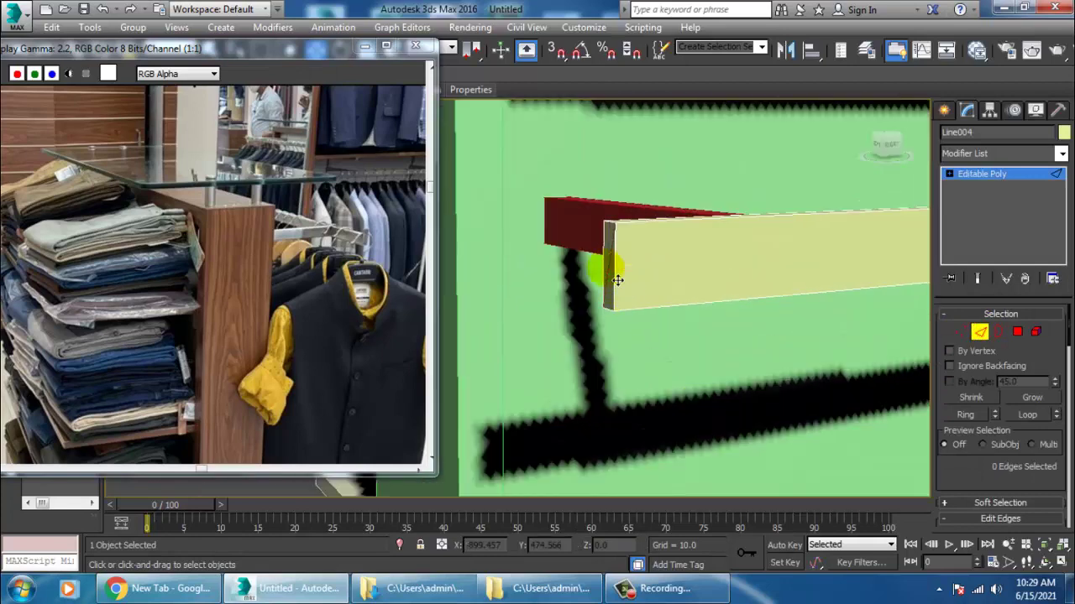
{"action": "left_click_drag", "start_coordinate": [689, 174], "coordinate": [735, 328]}
{"action": "scroll", "coordinate": [1005, 445], "scroll_direction": "down", "scroll_amount": 3}
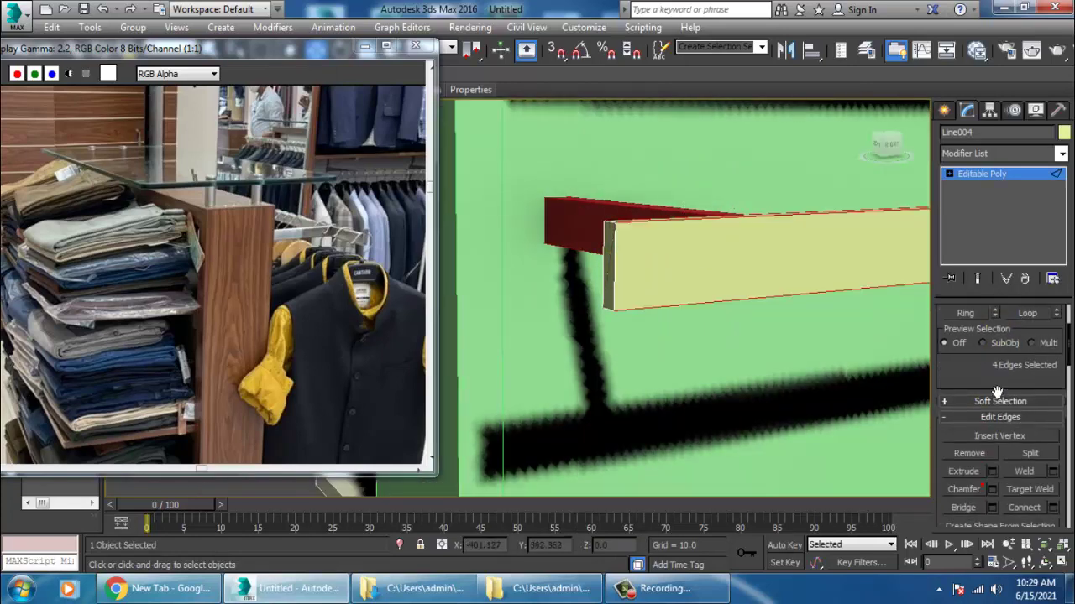
{"action": "left_click", "coordinate": [1050, 504]}
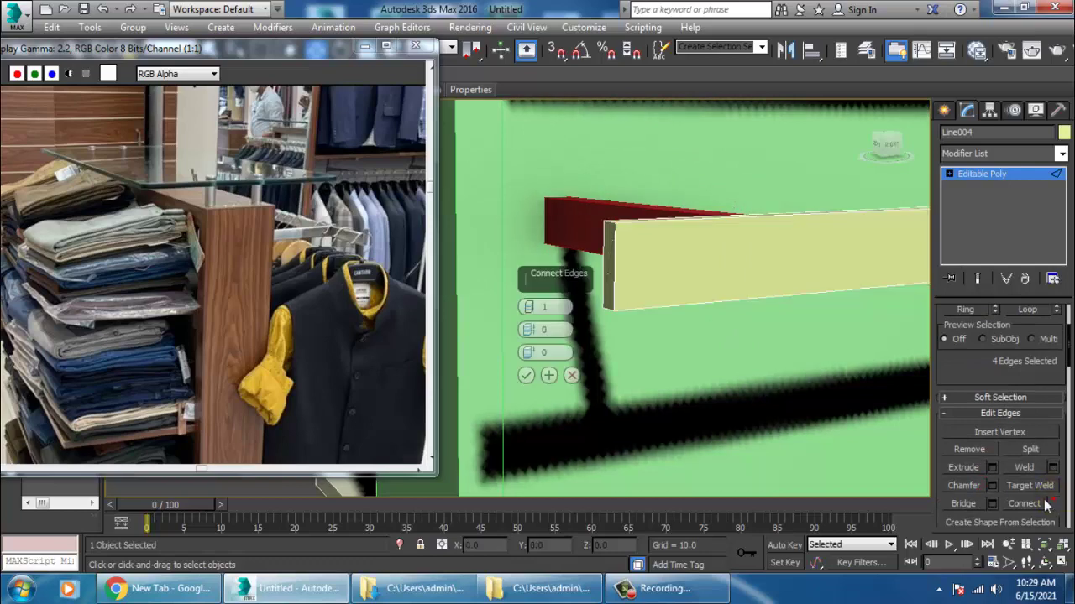
{"action": "left_click", "coordinate": [526, 376]}
Move the connecting edge loop along the rail until it sits just short of the rail's end
{"action": "key", "text": "w"}
{"action": "scroll", "coordinate": [644, 317], "scroll_direction": "down", "scroll_amount": 5}
{"action": "middle_click_drag", "start_coordinate": [675, 323], "coordinate": [638, 330], "text": "alt"}
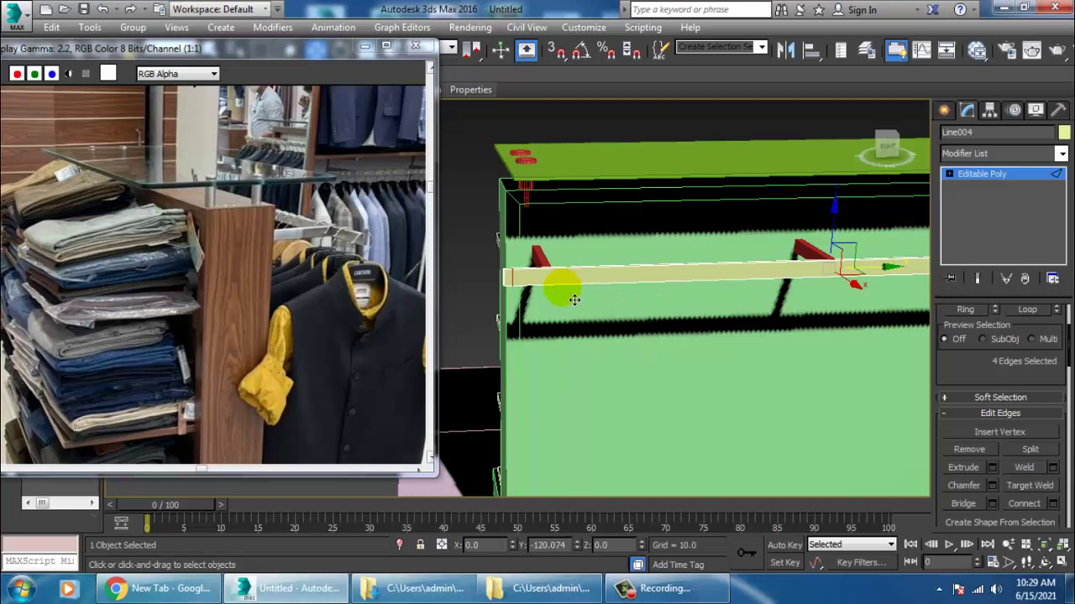
{"action": "left_click_drag", "start_coordinate": [574, 299], "coordinate": [571, 298]}
{"action": "middle_click_drag", "start_coordinate": [530, 277], "coordinate": [638, 309], "text": "alt"}
{"action": "scroll", "coordinate": [554, 277], "scroll_direction": "up", "scroll_amount": 3}
{"action": "scroll", "coordinate": [628, 282], "scroll_direction": "up", "scroll_amount": 3}
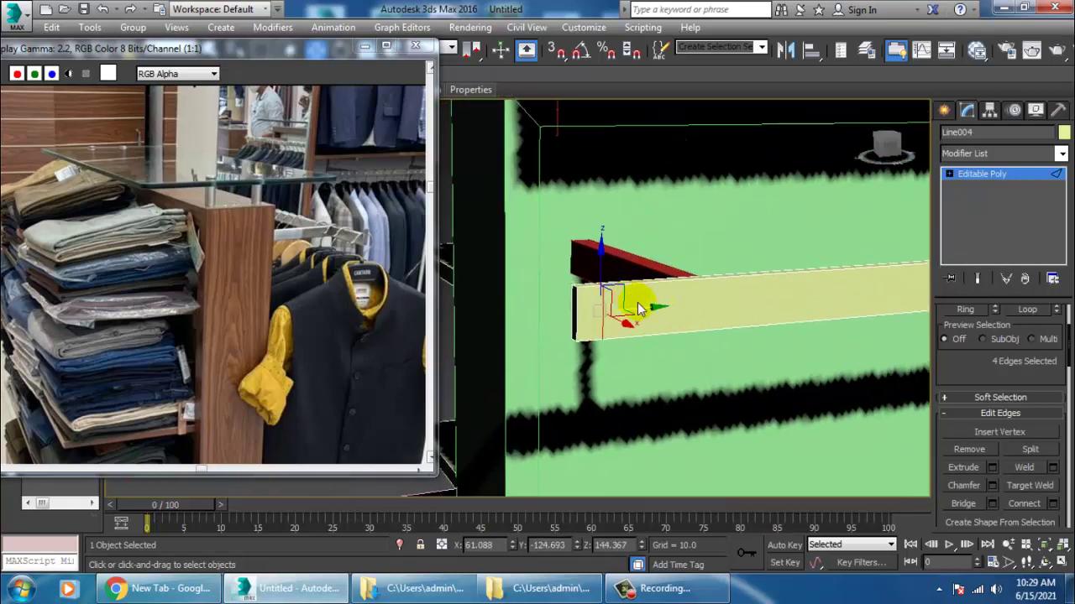
{"action": "left_click_drag", "start_coordinate": [647, 323], "coordinate": [645, 323]}
{"action": "middle_click_drag", "start_coordinate": [658, 302], "coordinate": [692, 308], "text": "alt"}
Extrude the small top polygon at the rail's end upward by 1.13
{"action": "key", "text": "4"}
{"action": "left_click", "coordinate": [587, 287]}
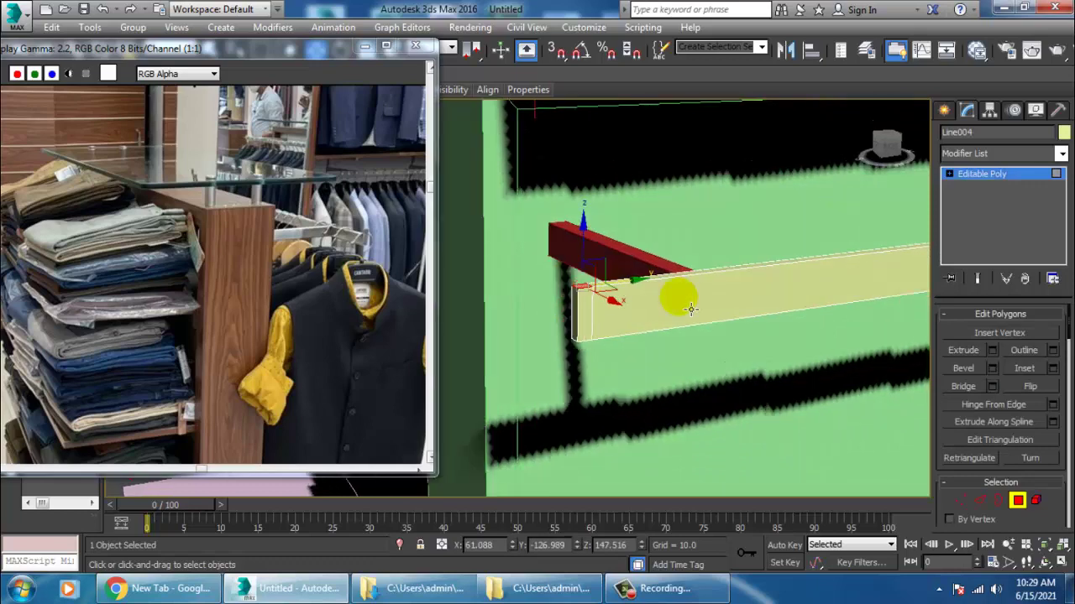
{"action": "scroll", "coordinate": [695, 311], "scroll_direction": "up", "scroll_amount": 4}
{"action": "middle_click_drag", "start_coordinate": [750, 361], "coordinate": [773, 334], "text": "alt"}
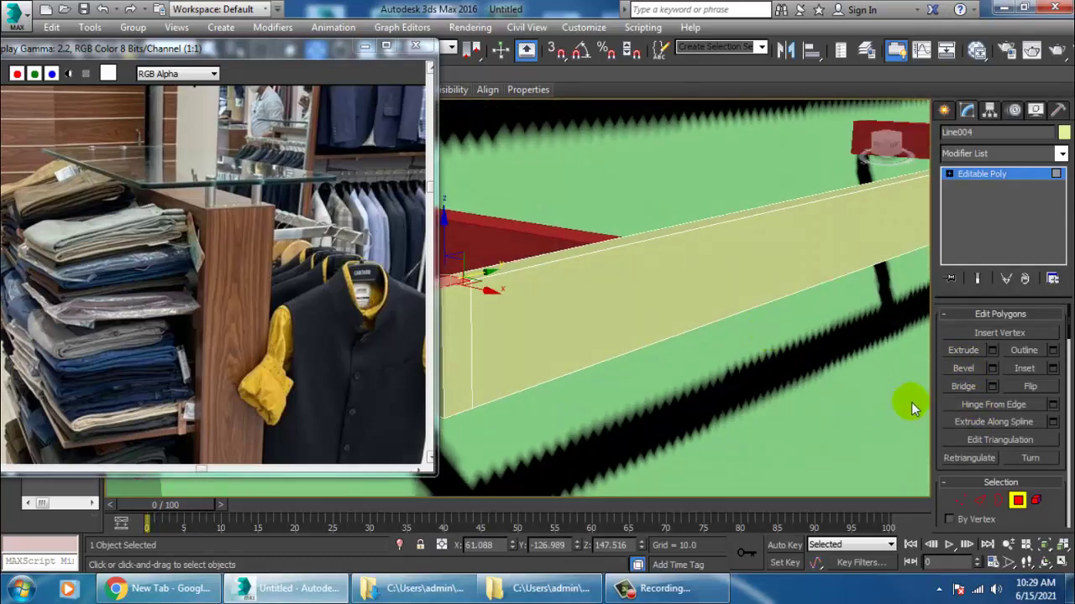
{"action": "left_click", "coordinate": [992, 350]}
{"action": "middle_click_drag", "start_coordinate": [518, 321], "coordinate": [593, 317]}
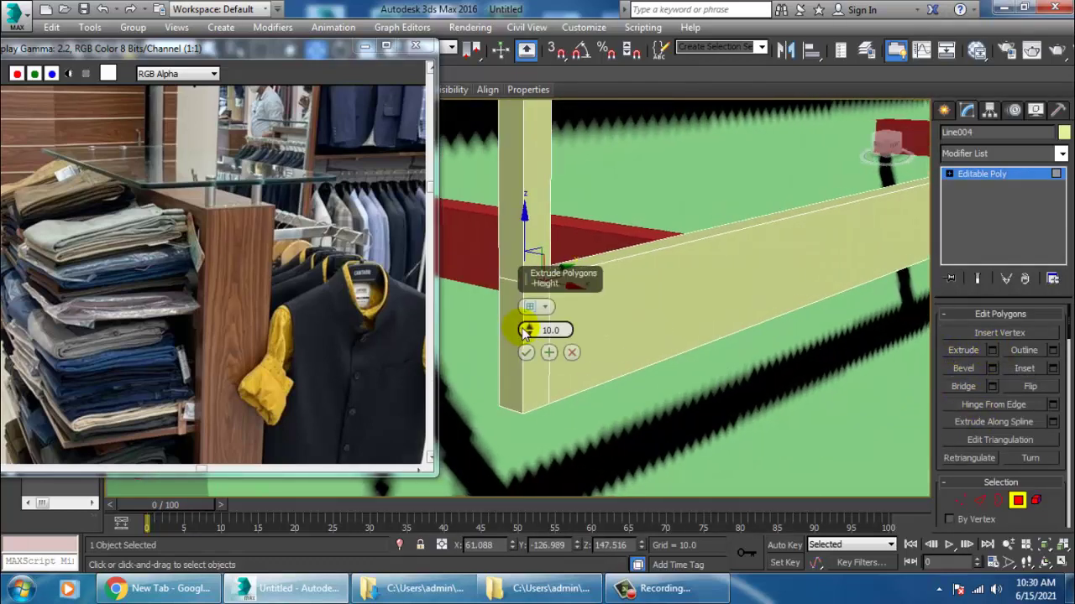
{"action": "left_click_drag", "start_coordinate": [529, 331], "coordinate": [553, 384]}
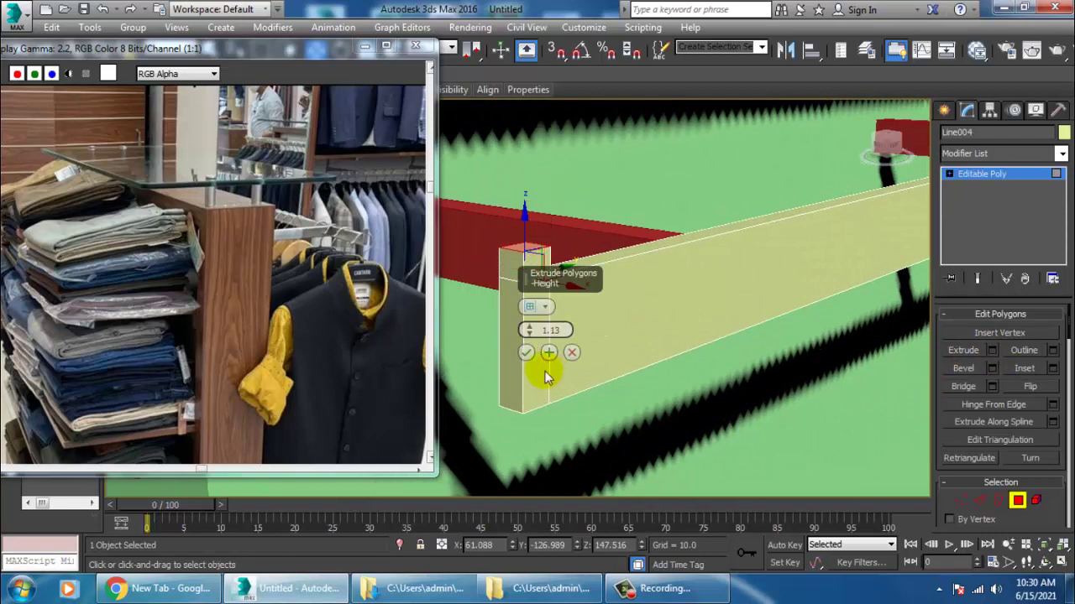
{"action": "left_click", "coordinate": [527, 353]}
Move the inner top vertices of the raised end tab toward the rail's end, to about Y -127.08
{"action": "middle_click_drag", "start_coordinate": [527, 354], "coordinate": [532, 261], "text": "alt"}
{"action": "key", "text": "1"}
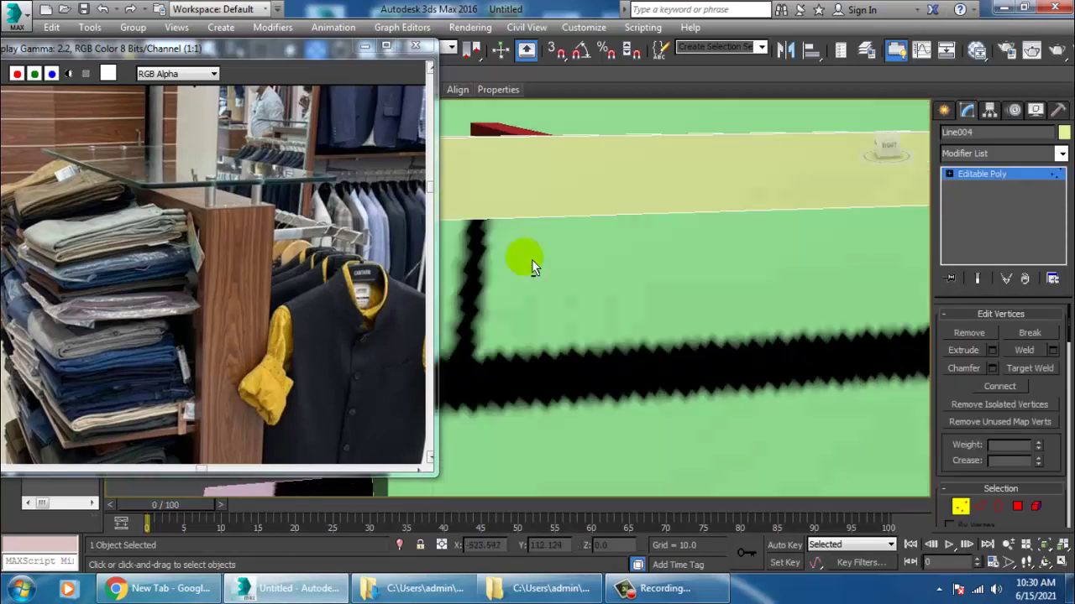
{"action": "scroll", "coordinate": [555, 212], "scroll_direction": "down", "scroll_amount": 5}
{"action": "middle_click_drag", "start_coordinate": [556, 211], "coordinate": [785, 244]}
{"action": "scroll", "coordinate": [539, 312], "scroll_direction": "up", "scroll_amount": 2}
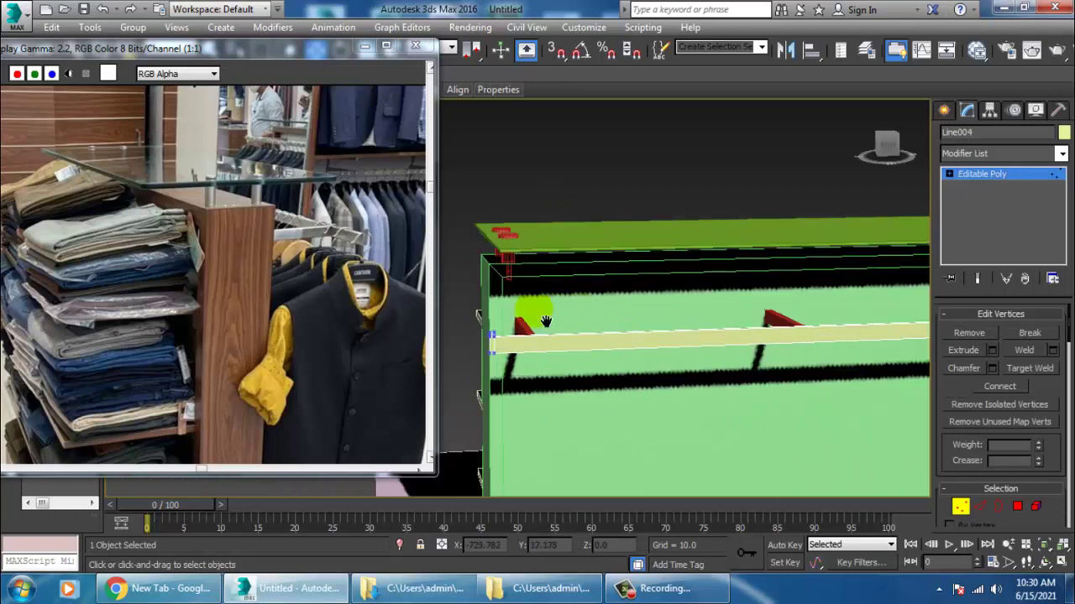
{"action": "scroll", "coordinate": [540, 315], "scroll_direction": "up", "scroll_amount": 3}
{"action": "middle_click_drag", "start_coordinate": [540, 315], "coordinate": [593, 305]}
{"action": "left_click", "coordinate": [546, 328]}
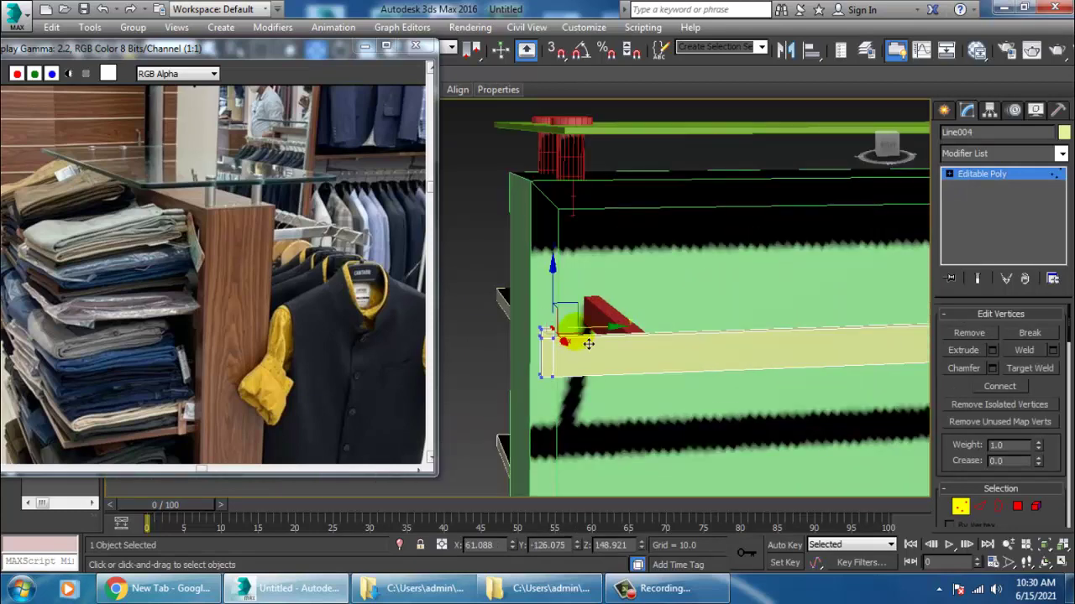
{"action": "left_click_drag", "start_coordinate": [596, 338], "coordinate": [591, 337]}
Select the rail's bottom vertices and shift them toward the panel so that the rail's profile slants
{"action": "middle_click_drag", "start_coordinate": [593, 338], "coordinate": [798, 311], "text": "alt"}
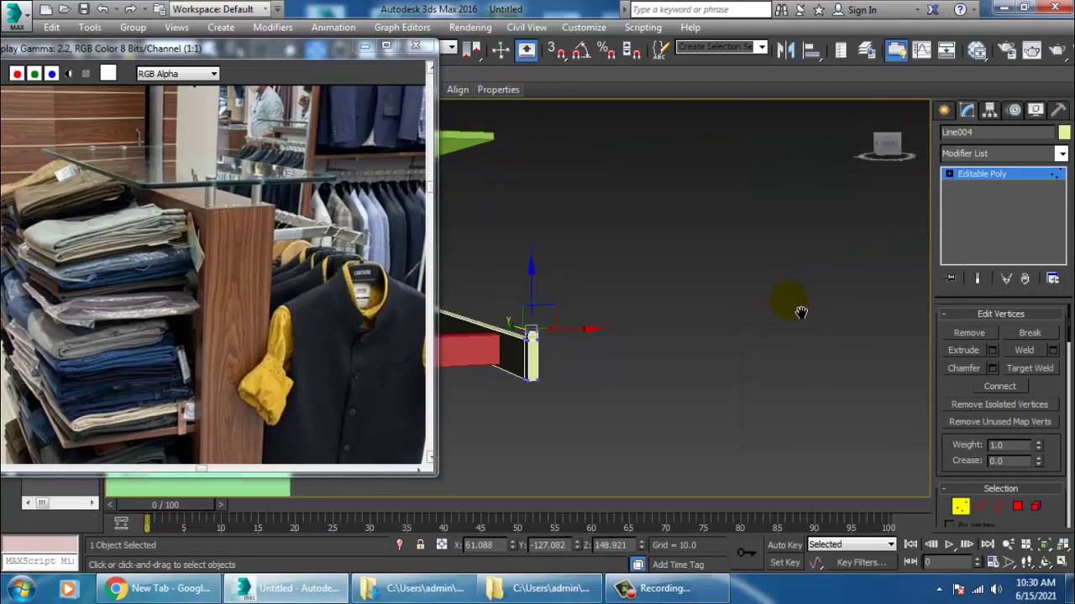
{"action": "middle_click_drag", "start_coordinate": [633, 316], "coordinate": [764, 316]}
{"action": "middle_click_drag", "start_coordinate": [698, 314], "coordinate": [736, 294]}
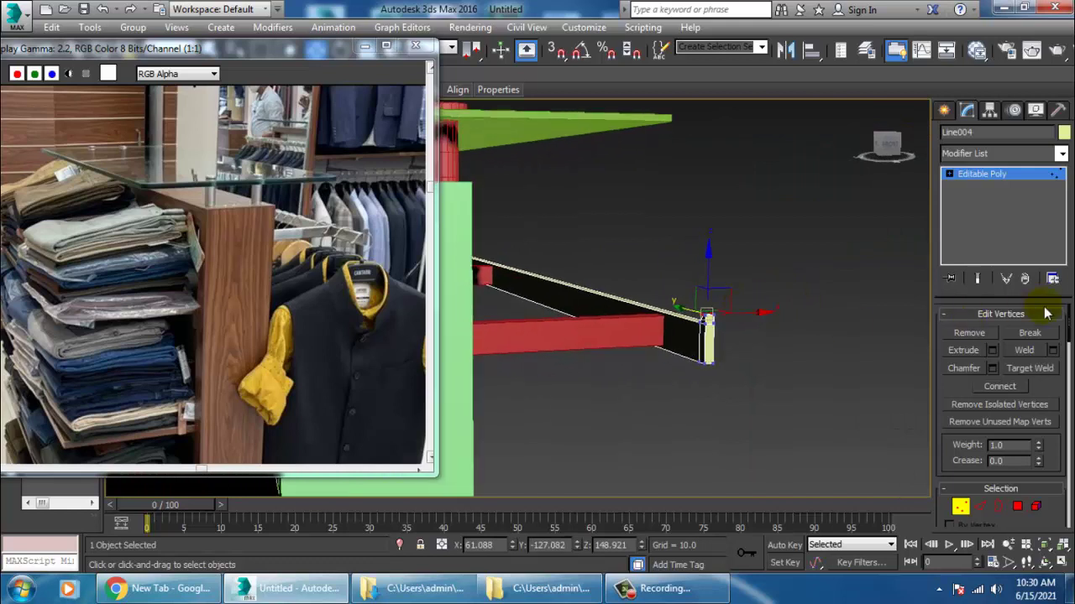
{"action": "middle_click_drag", "start_coordinate": [730, 338], "coordinate": [735, 331]}
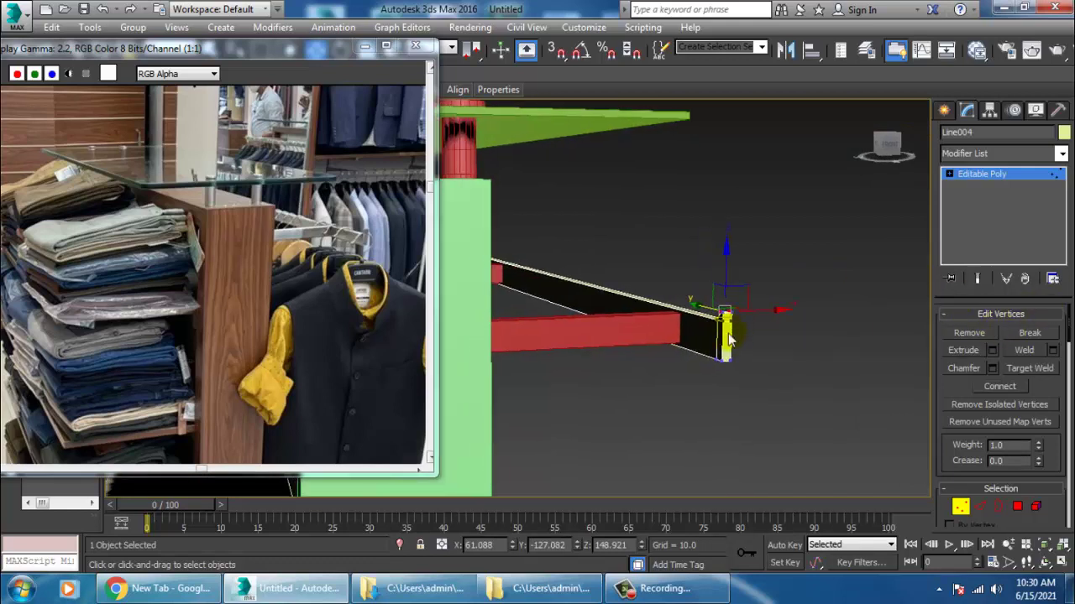
{"action": "key", "text": "1"}
{"action": "key", "text": "1"}
{"action": "left_click_drag", "start_coordinate": [695, 386], "coordinate": [750, 343]}
{"action": "middle_click_drag", "start_coordinate": [739, 366], "coordinate": [728, 389], "text": "alt"}
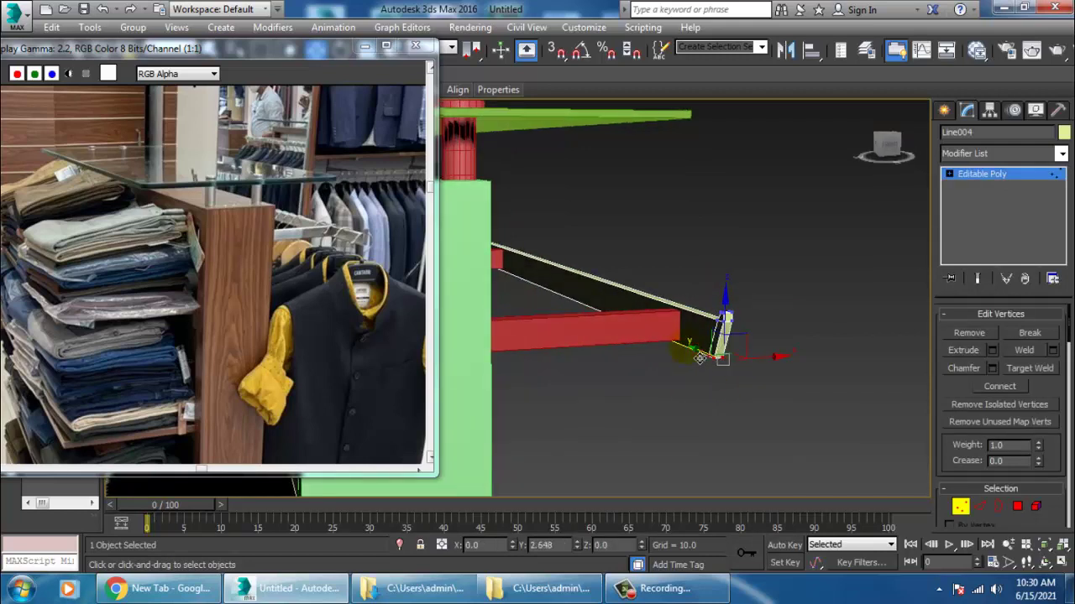
{"action": "left_click_drag", "start_coordinate": [699, 359], "coordinate": [696, 357]}
Inset the panel-facing side polygon of the connecting rail by 0.683
{"action": "left_click", "coordinate": [949, 223]}
{"action": "key", "text": "4"}
{"action": "left_click", "coordinate": [703, 340]}
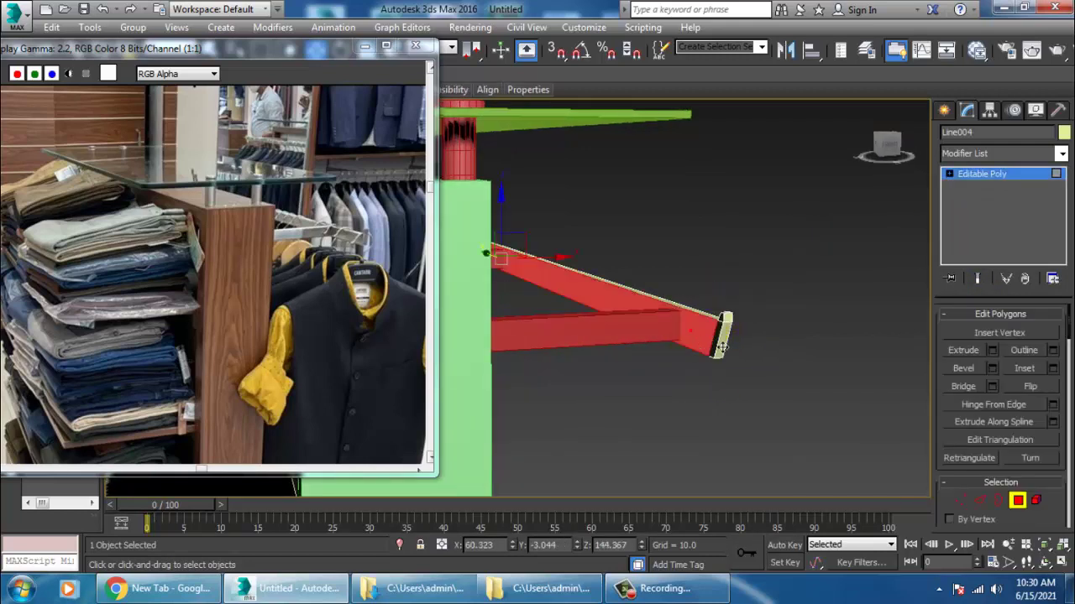
{"action": "left_click", "coordinate": [1053, 370]}
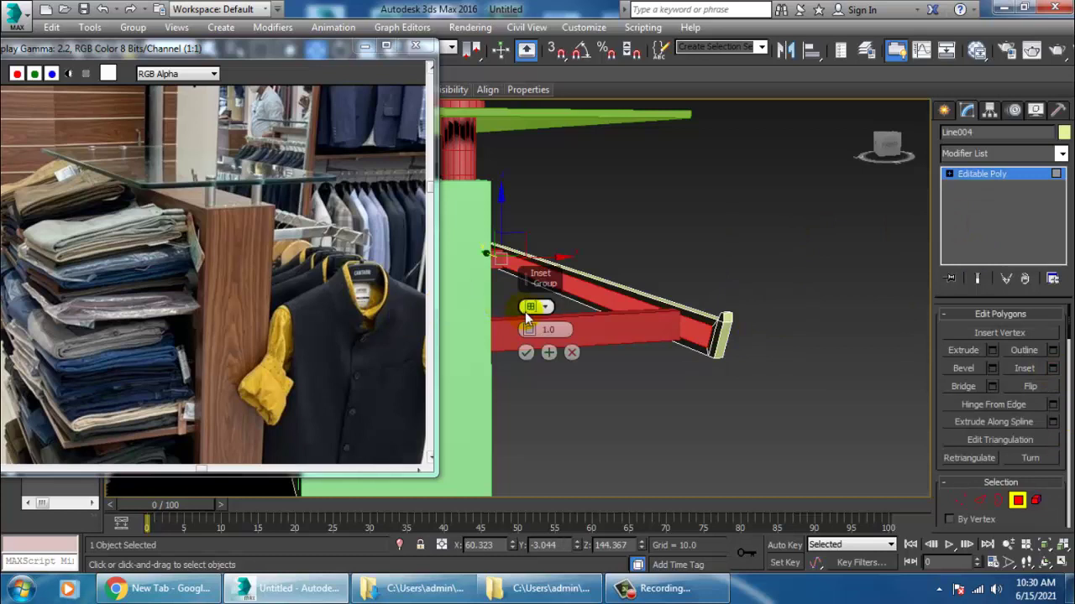
{"action": "left_click_drag", "start_coordinate": [526, 329], "coordinate": [531, 332]}
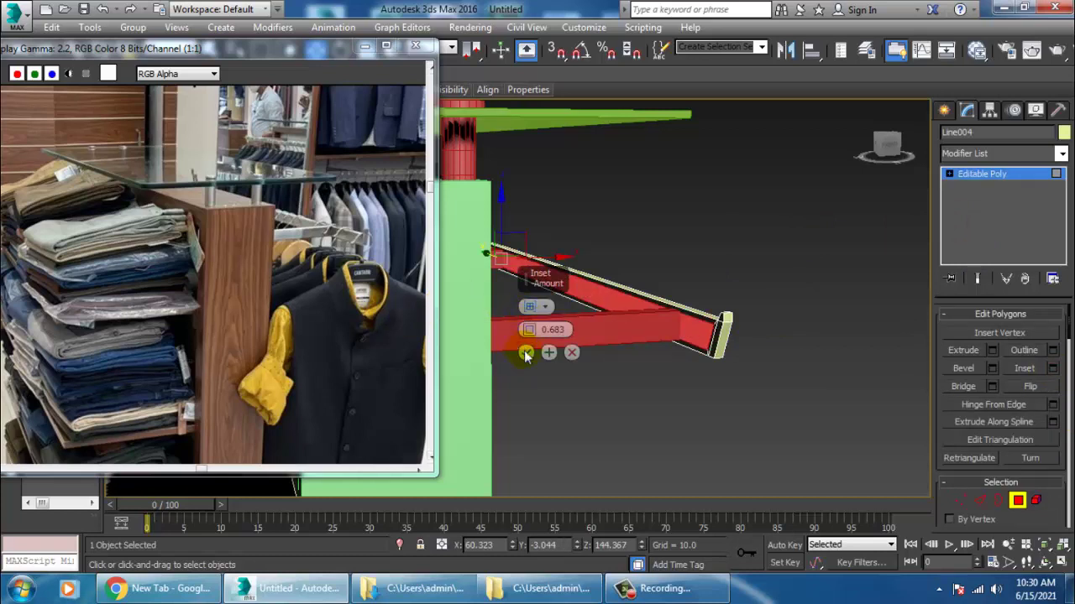
{"action": "left_click", "coordinate": [526, 352]}
Extrude the rail's inset polygon inward by -2.355 and leave polygon editing
{"action": "left_click", "coordinate": [993, 350]}
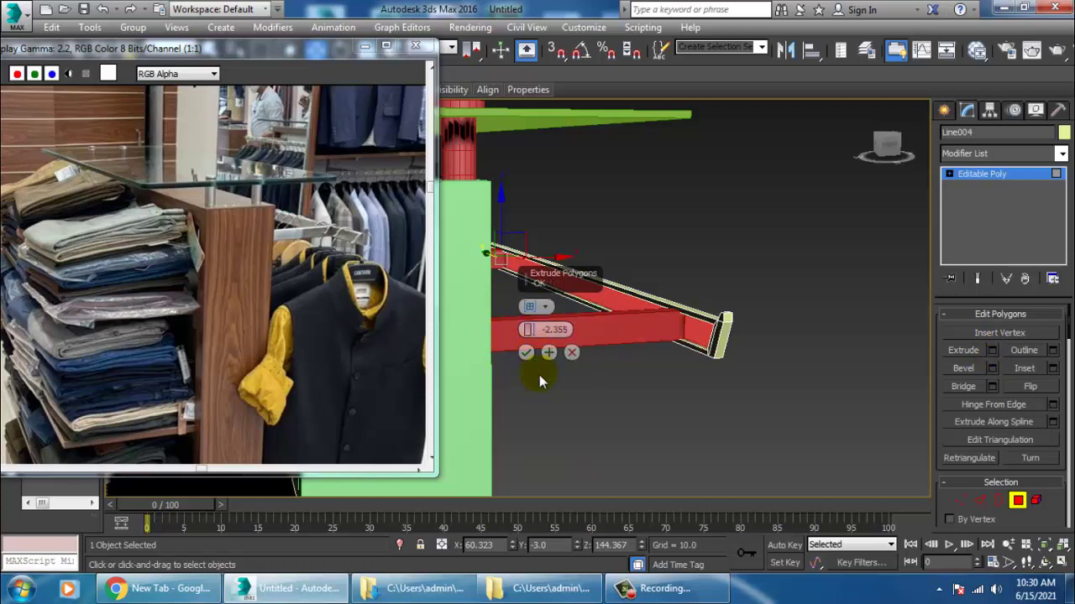
{"action": "left_click", "coordinate": [525, 353]}
{"action": "scroll", "coordinate": [711, 312], "scroll_direction": "down", "scroll_amount": 10}
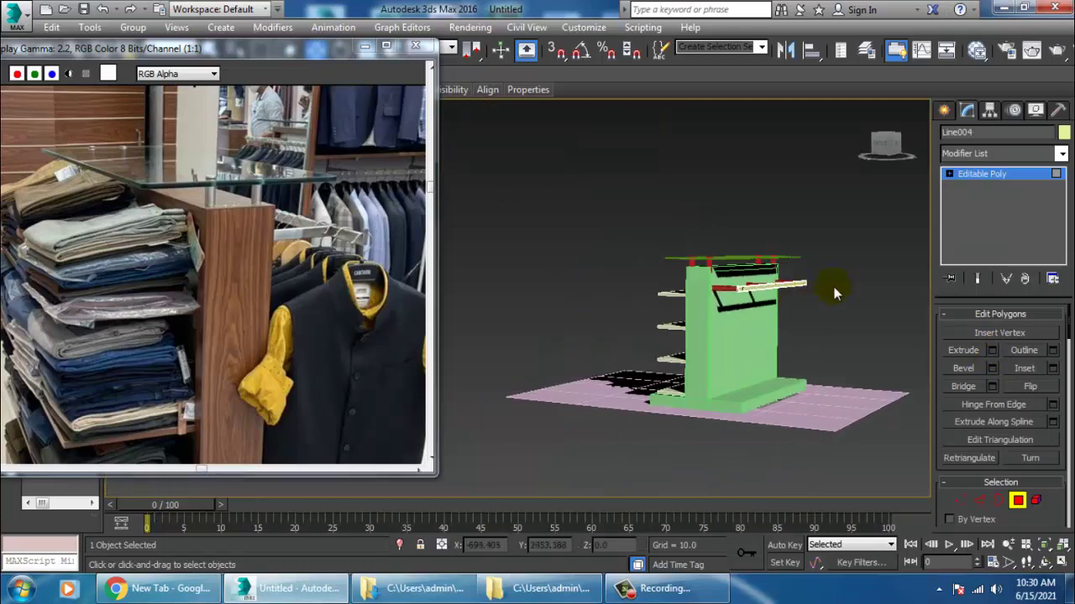
{"action": "left_click", "coordinate": [979, 178]}
Assign a single grey object colour to all objects in the scene
{"action": "key", "text": "w"}
{"action": "middle_click_drag", "start_coordinate": [739, 287], "coordinate": [789, 280], "text": "alt"}
{"action": "left_click_drag", "start_coordinate": [567, 203], "coordinate": [937, 484]}
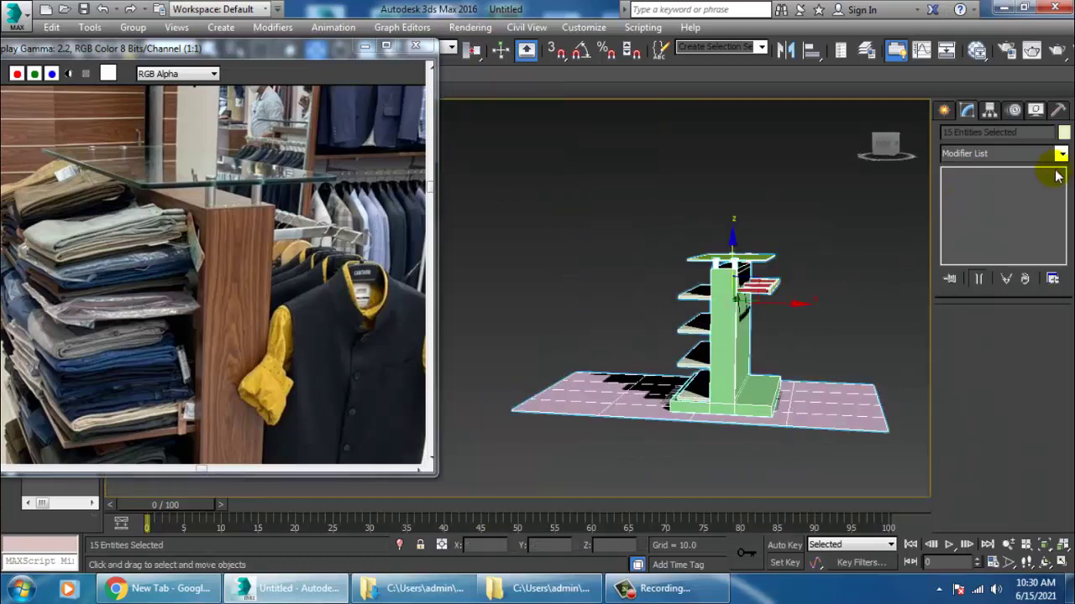
{"action": "left_click", "coordinate": [1063, 134]}
{"action": "left_click", "coordinate": [623, 382]}
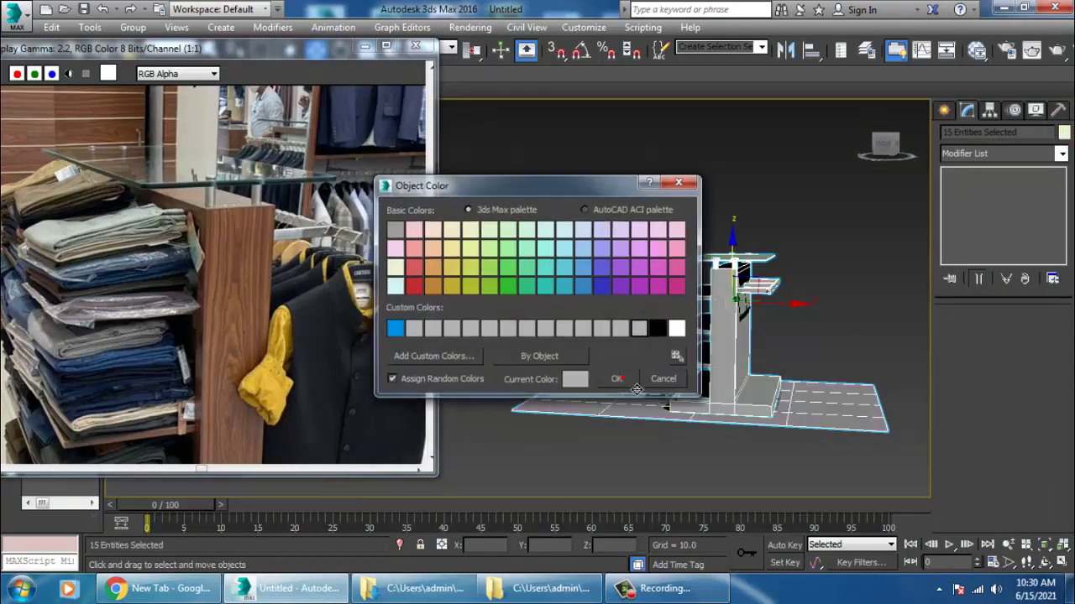
{"action": "left_click", "coordinate": [746, 167]}
Examine the grey stand from several angles and compare its shelves, top and hanging bars with the reference photo
{"action": "middle_click_drag", "start_coordinate": [747, 180], "coordinate": [744, 254], "text": "alt"}
{"action": "scroll", "coordinate": [742, 268], "scroll_direction": "up", "scroll_amount": 6}
{"action": "middle_click_drag", "start_coordinate": [736, 308], "coordinate": [679, 361], "text": "alt"}
{"action": "scroll", "coordinate": [693, 334], "scroll_direction": "down", "scroll_amount": 5}
{"action": "scroll", "coordinate": [673, 356], "scroll_direction": "up", "scroll_amount": 3}
{"action": "left_click", "coordinate": [270, 304]}
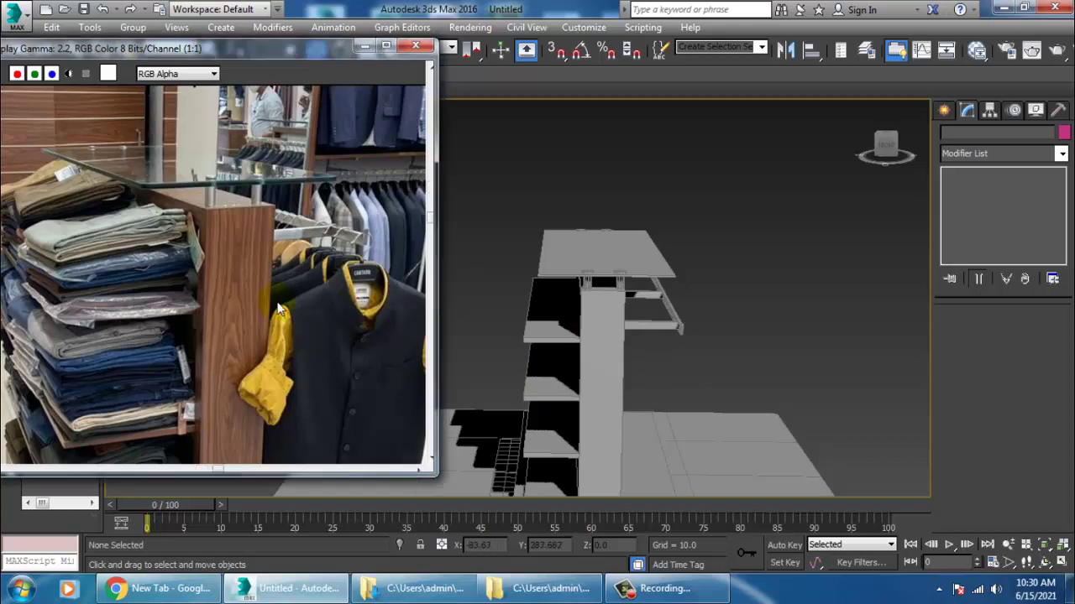
{"action": "scroll", "coordinate": [270, 300], "scroll_direction": "down", "scroll_amount": 1}
{"action": "middle_click_drag", "start_coordinate": [675, 262], "coordinate": [710, 294], "text": "alt"}
{"action": "mouse_move", "coordinate": [710, 294]}
{"action": "middle_mouse_down"}
{"action": "mouse_move", "coordinate": [741, 254]}
{"action": "mouse_move", "coordinate": [710, 279]}
{"action": "middle_mouse_up"}
{"action": "left_click", "coordinate": [657, 359]}
{"action": "middle_click_drag", "start_coordinate": [684, 355], "coordinate": [723, 312], "text": "alt"}
{"action": "scroll", "coordinate": [724, 313], "scroll_direction": "up", "scroll_amount": 3}
{"action": "left_click", "coordinate": [700, 220]}
{"action": "middle_click_drag", "start_coordinate": [705, 226], "coordinate": [687, 327], "text": "alt"}
{"action": "scroll", "coordinate": [713, 339], "scroll_direction": "down", "scroll_amount": 5}
{"action": "scroll", "coordinate": [718, 327], "scroll_direction": "up", "scroll_amount": 3}
{"action": "scroll", "coordinate": [273, 230], "scroll_direction": "up", "scroll_amount": 1}
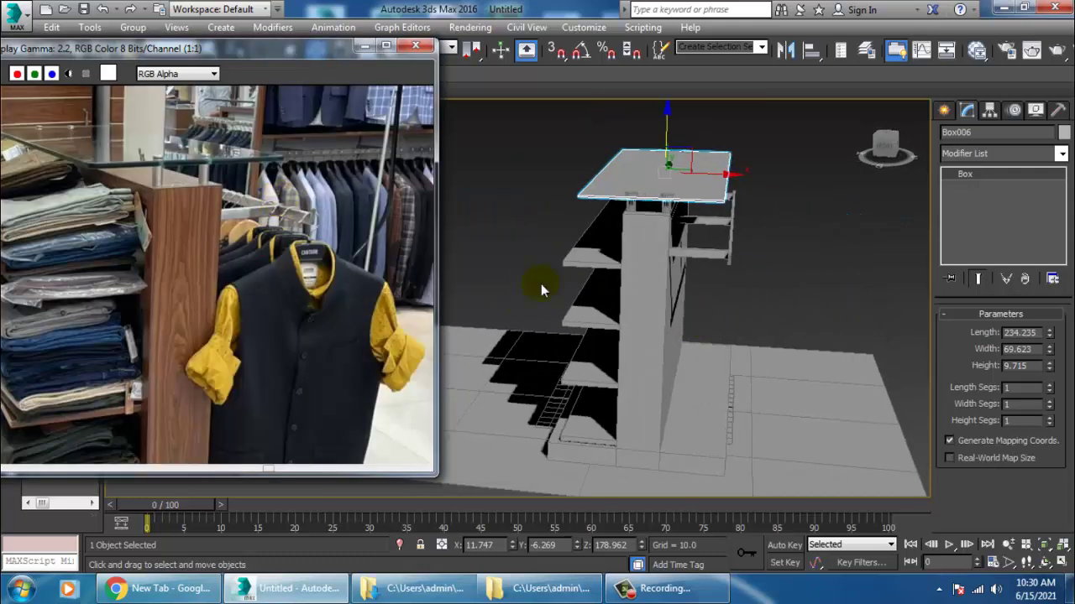
Convert the three hanging bars that carry the rail to Editable Poly
{"action": "middle_click_drag", "start_coordinate": [756, 272], "coordinate": [650, 292], "text": "alt"}
{"action": "scroll", "coordinate": [657, 290], "scroll_direction": "up", "scroll_amount": 5}
{"action": "left_click", "coordinate": [575, 277]}
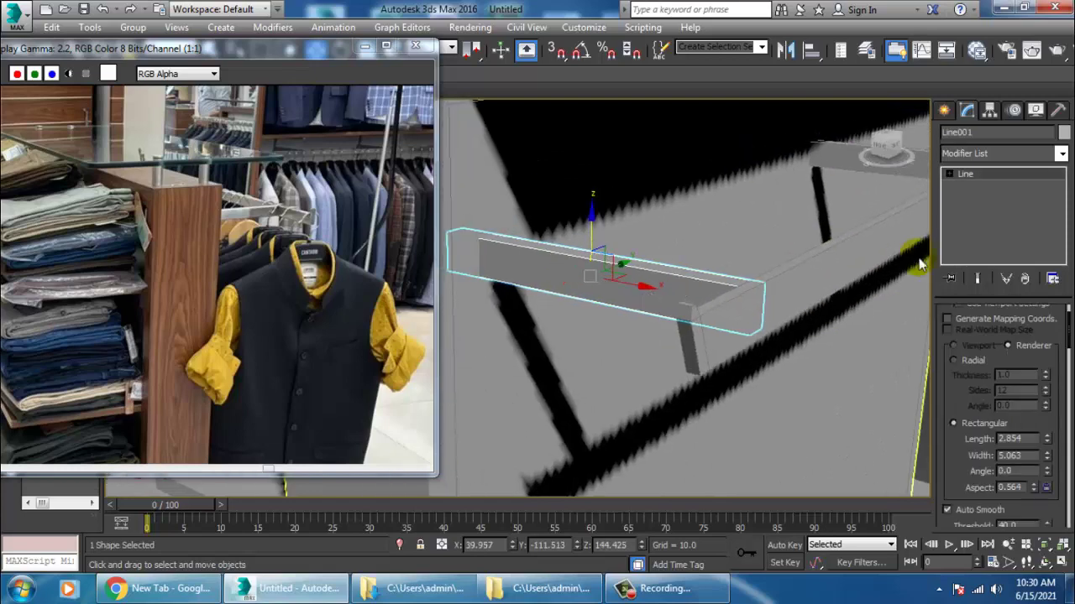
{"action": "middle_click_drag", "start_coordinate": [836, 193], "coordinate": [654, 269]}
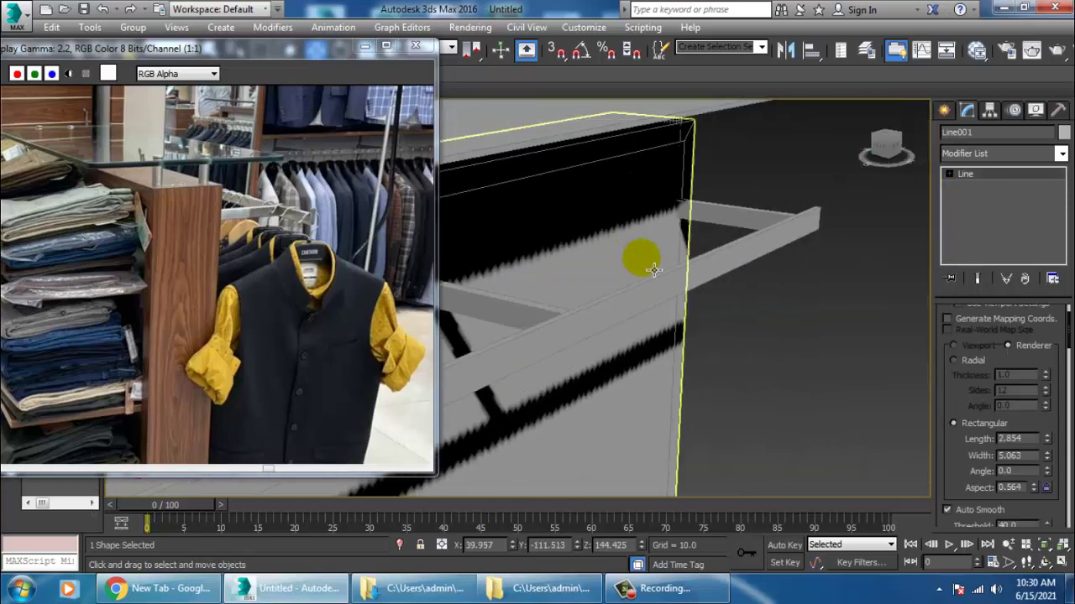
{"action": "left_click", "coordinate": [516, 307], "text": "ctrl"}
{"action": "left_click", "coordinate": [716, 207], "text": "ctrl"}
{"action": "right_click", "coordinate": [712, 203]}
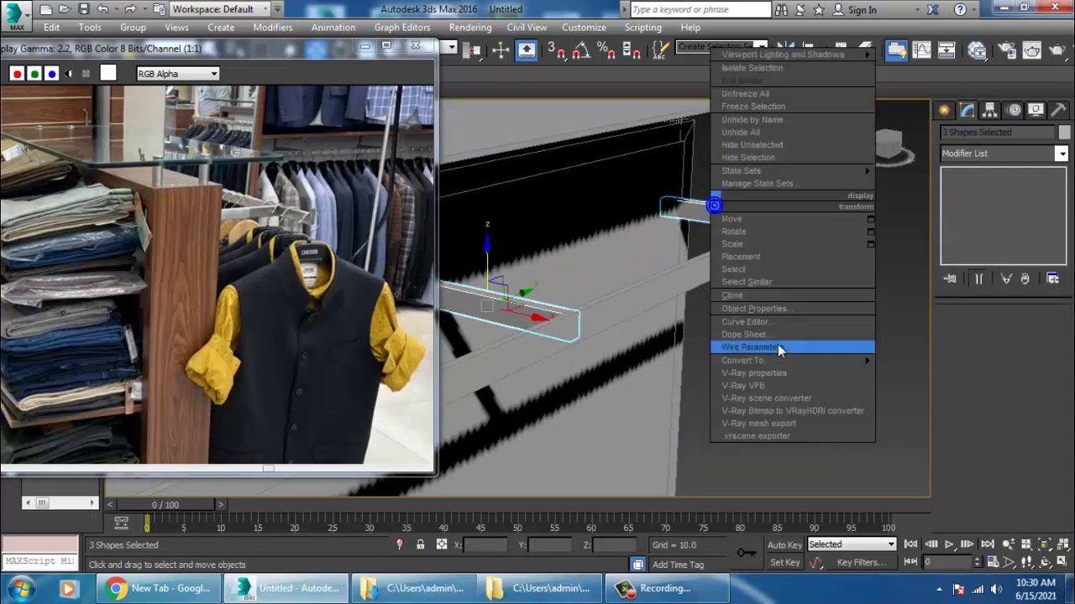
{"action": "mouse_move", "coordinate": [789, 363]}
{"action": "left_click", "coordinate": [951, 385]}
{"action": "left_click", "coordinate": [852, 291]}
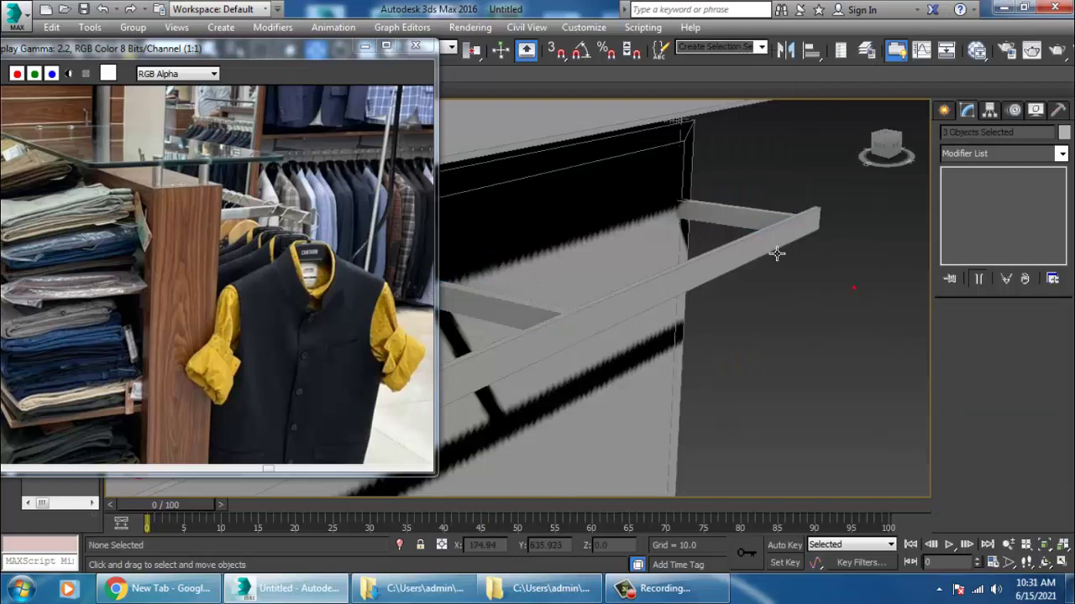
{"action": "left_click", "coordinate": [778, 233]}
{"action": "left_click", "coordinate": [739, 216]}
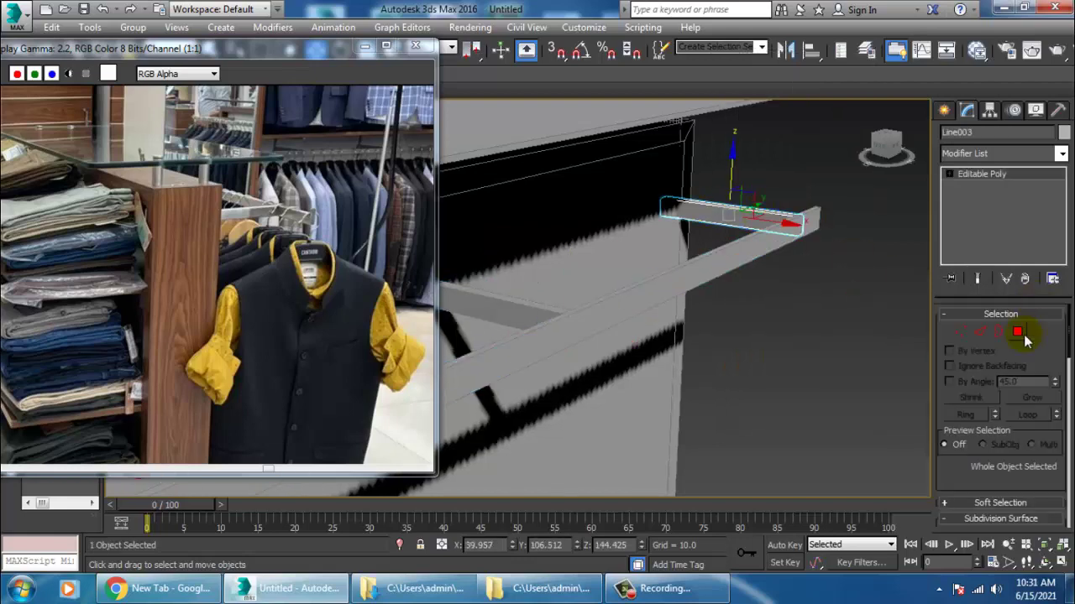
{"action": "left_click", "coordinate": [1020, 333]}
{"action": "left_click", "coordinate": [748, 206]}
{"action": "middle_click_drag", "start_coordinate": [748, 206], "coordinate": [791, 228], "text": "alt"}
{"action": "left_click", "coordinate": [724, 230]}
{"action": "middle_click_drag", "start_coordinate": [728, 236], "coordinate": [583, 266], "text": "alt"}
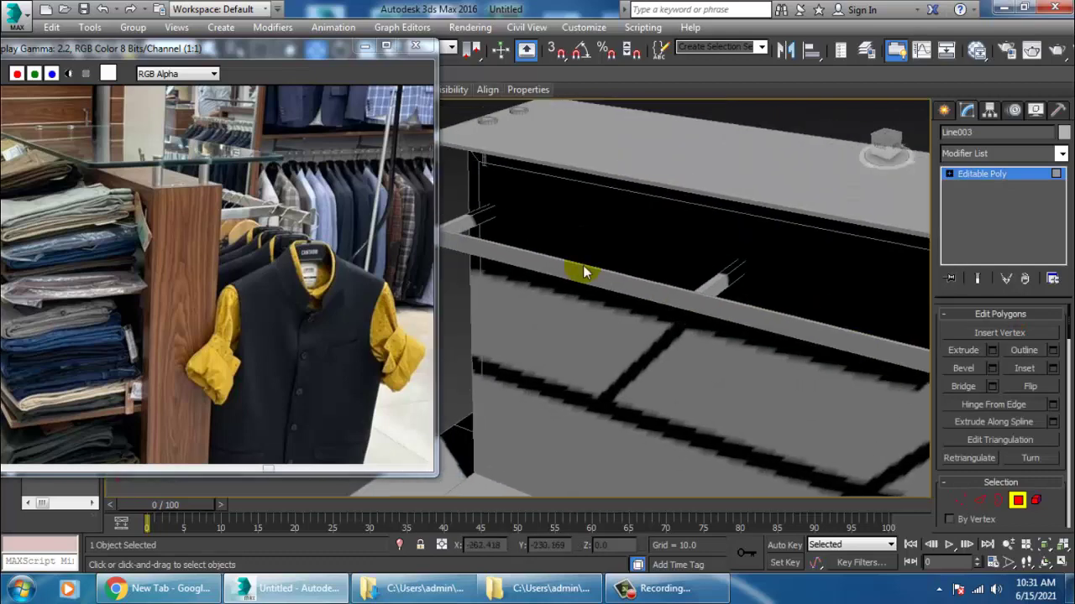
{"action": "scroll", "coordinate": [583, 265], "scroll_direction": "up", "scroll_amount": 3}
{"action": "middle_click_drag", "start_coordinate": [760, 276], "coordinate": [795, 273], "text": "alt"}
{"action": "scroll", "coordinate": [789, 264], "scroll_direction": "down", "scroll_amount": 5}
{"action": "middle_click_drag", "start_coordinate": [739, 204], "coordinate": [831, 206], "text": "alt"}
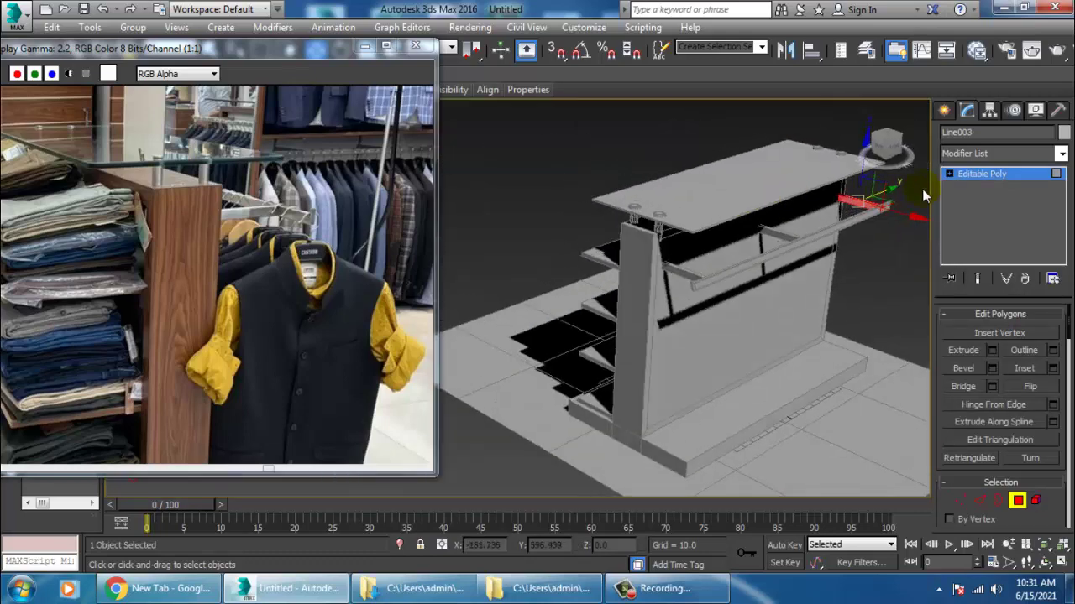
{"action": "key", "text": "w"}
{"action": "left_click", "coordinate": [981, 175]}
Attach the middle and far hanging bars to the nearest one so that all three form a single object
{"action": "middle_click_drag", "start_coordinate": [785, 294], "coordinate": [745, 261], "text": "alt"}
{"action": "left_click", "coordinate": [771, 251]}
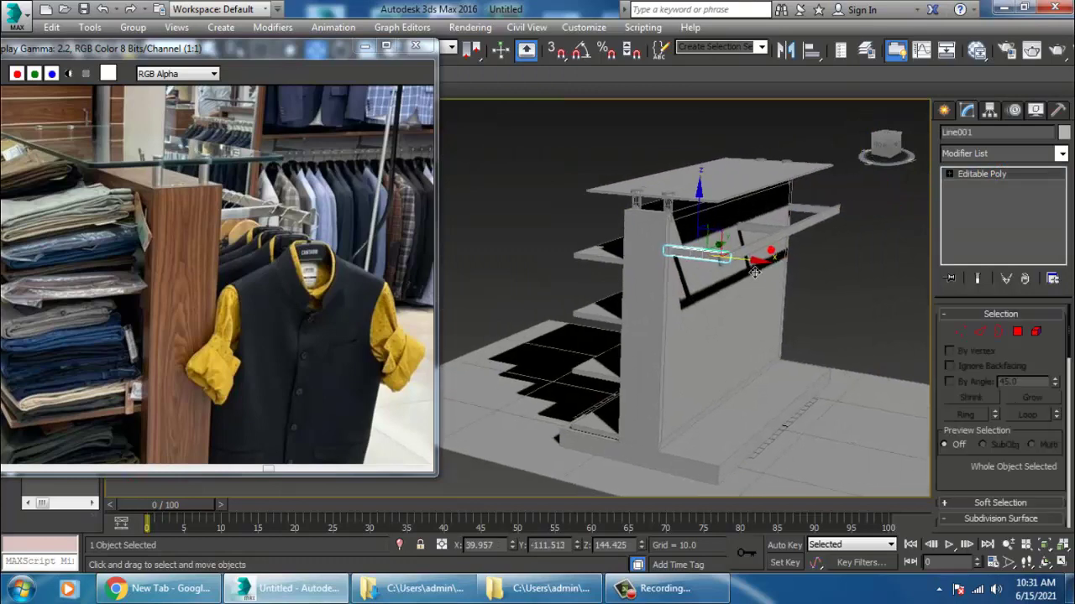
{"action": "scroll", "coordinate": [746, 262], "scroll_direction": "up", "scroll_amount": 4}
{"action": "left_click_drag", "start_coordinate": [982, 481], "coordinate": [984, 90]}
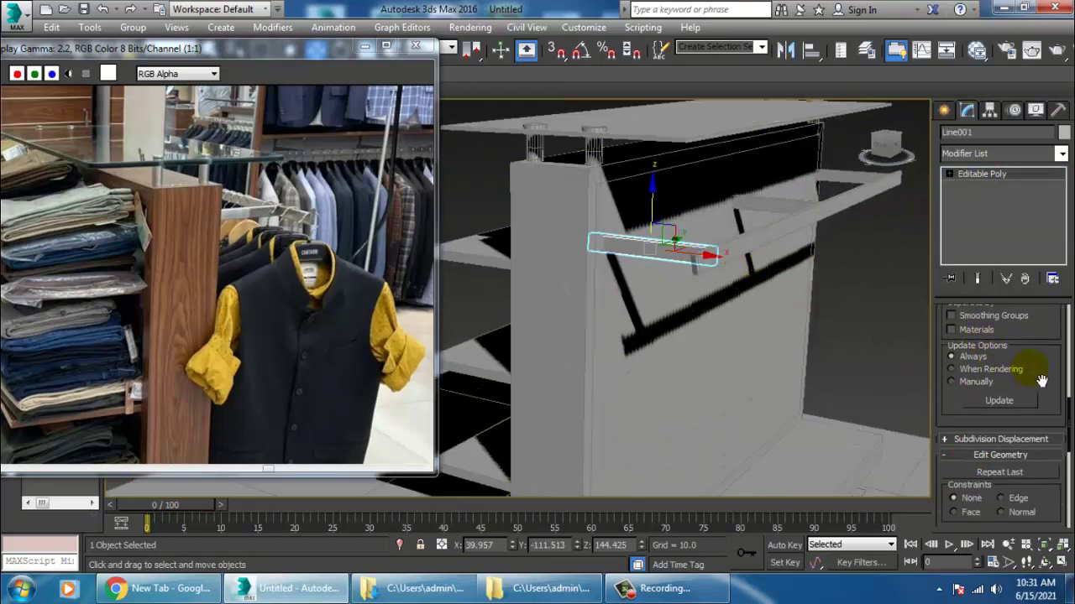
{"action": "left_click_drag", "start_coordinate": [1051, 389], "coordinate": [1041, 146]}
{"action": "left_click", "coordinate": [962, 327]}
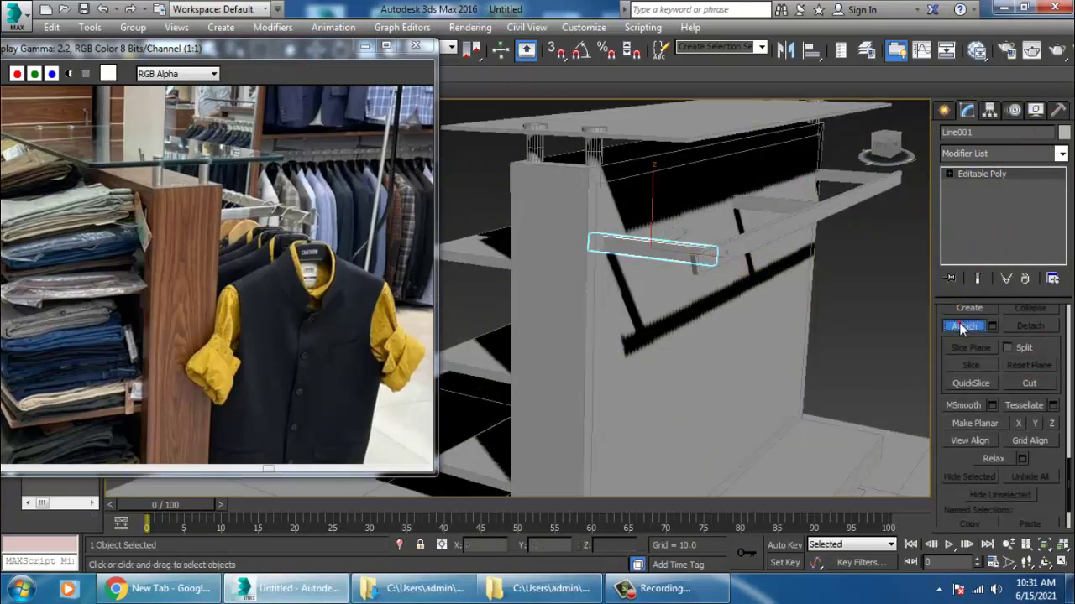
{"action": "middle_click_drag", "start_coordinate": [729, 252], "coordinate": [711, 319], "text": "alt"}
{"action": "left_click", "coordinate": [735, 297]}
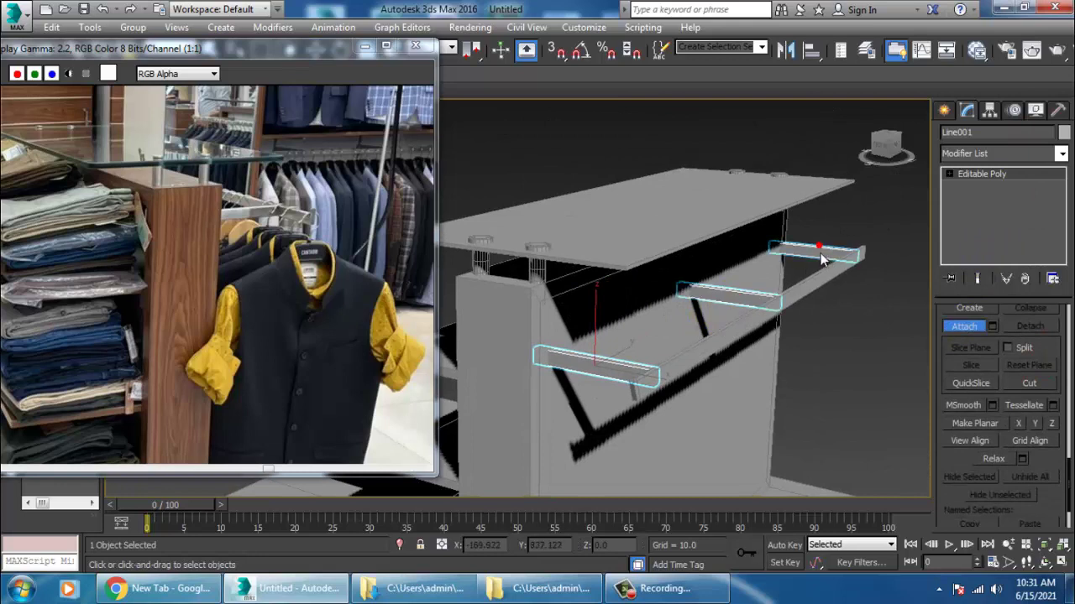
{"action": "left_click", "coordinate": [957, 326]}
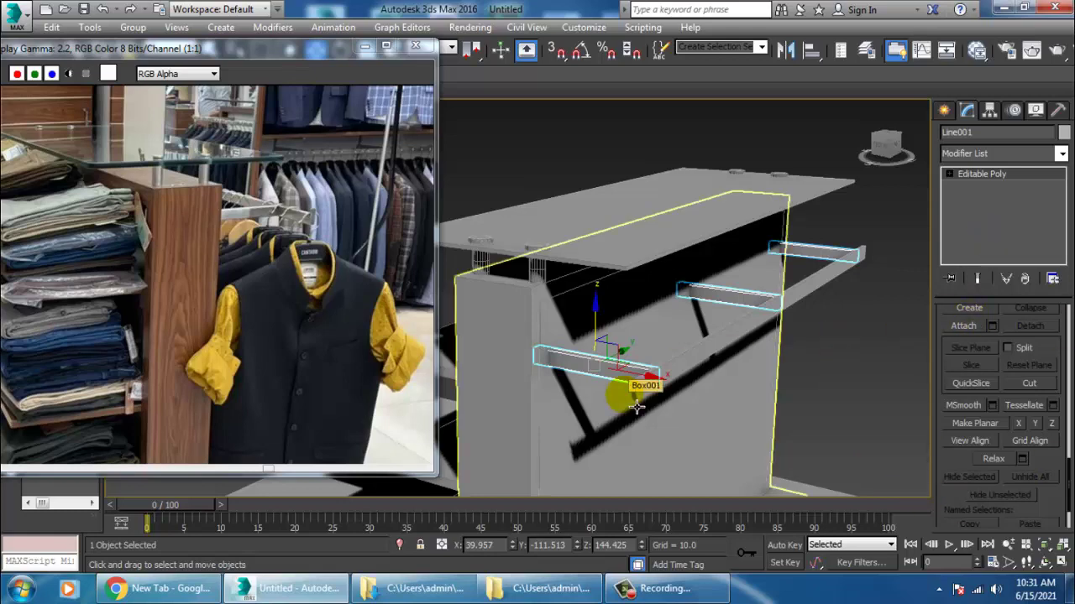
Inset the side polygons on both sides of all three hanging bars by 1.0
{"action": "key", "text": "4"}
{"action": "left_click", "coordinate": [591, 368]}
{"action": "middle_click_drag", "start_coordinate": [591, 368], "coordinate": [614, 366], "text": "alt"}
{"action": "scroll", "coordinate": [615, 366], "scroll_direction": "up", "scroll_amount": 1}
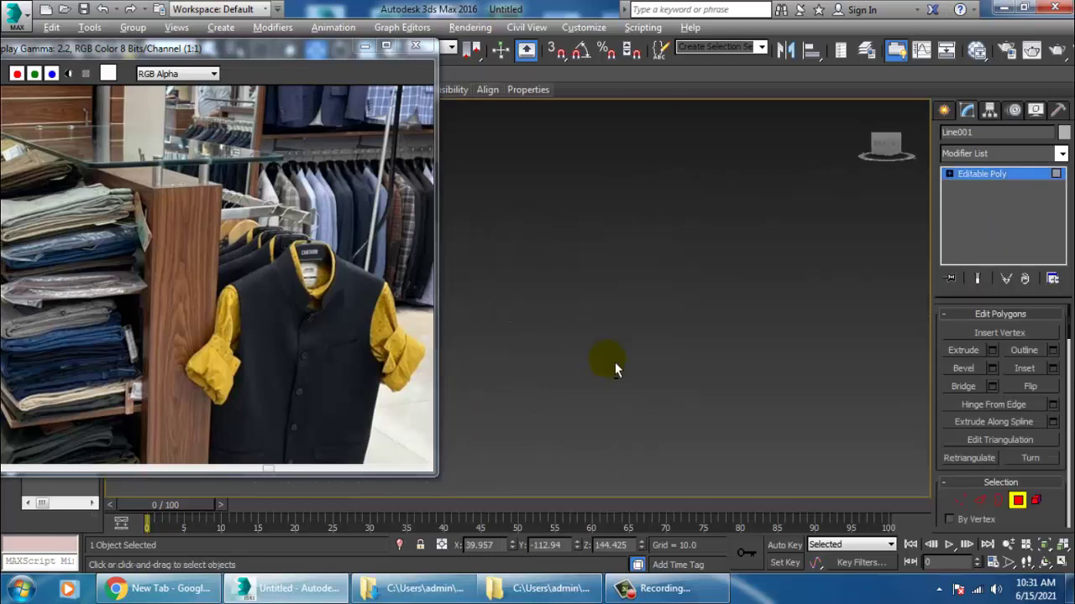
{"action": "scroll", "coordinate": [623, 372], "scroll_direction": "down", "scroll_amount": 1}
{"action": "scroll", "coordinate": [634, 380], "scroll_direction": "up", "scroll_amount": 1}
{"action": "left_click", "coordinate": [634, 380], "text": "ctrl"}
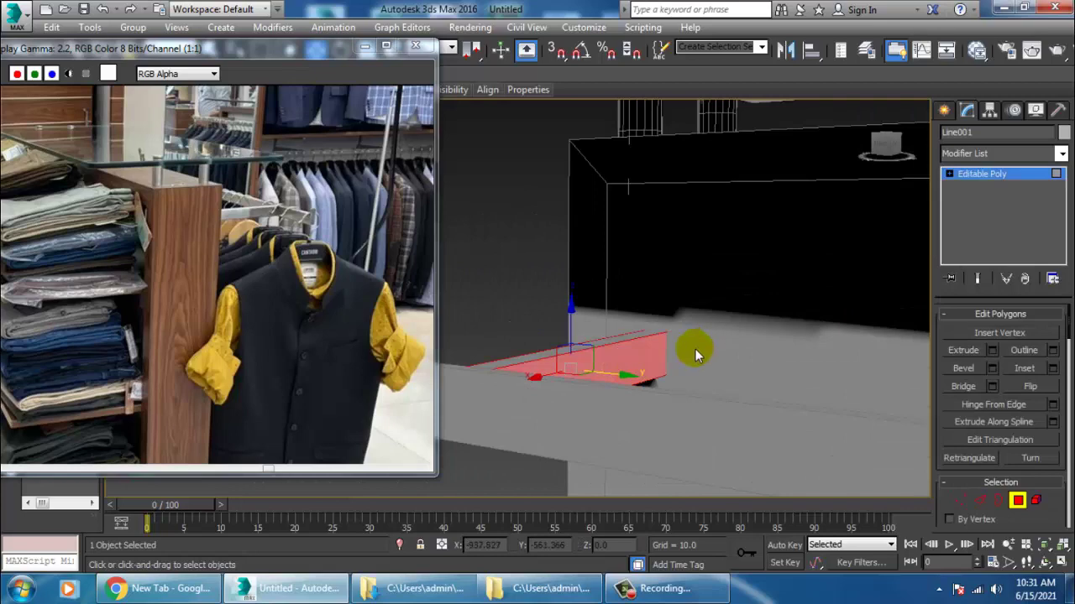
{"action": "middle_click_drag", "start_coordinate": [695, 349], "coordinate": [817, 322], "text": "alt"}
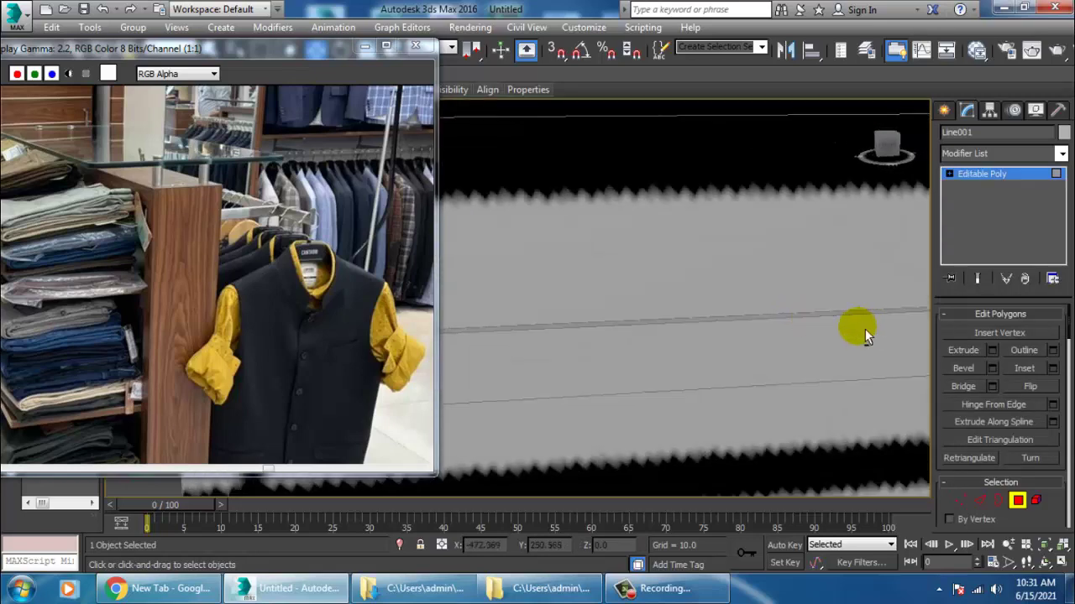
{"action": "scroll", "coordinate": [706, 345], "scroll_direction": "down", "scroll_amount": 2}
{"action": "scroll", "coordinate": [757, 315], "scroll_direction": "up", "scroll_amount": 1}
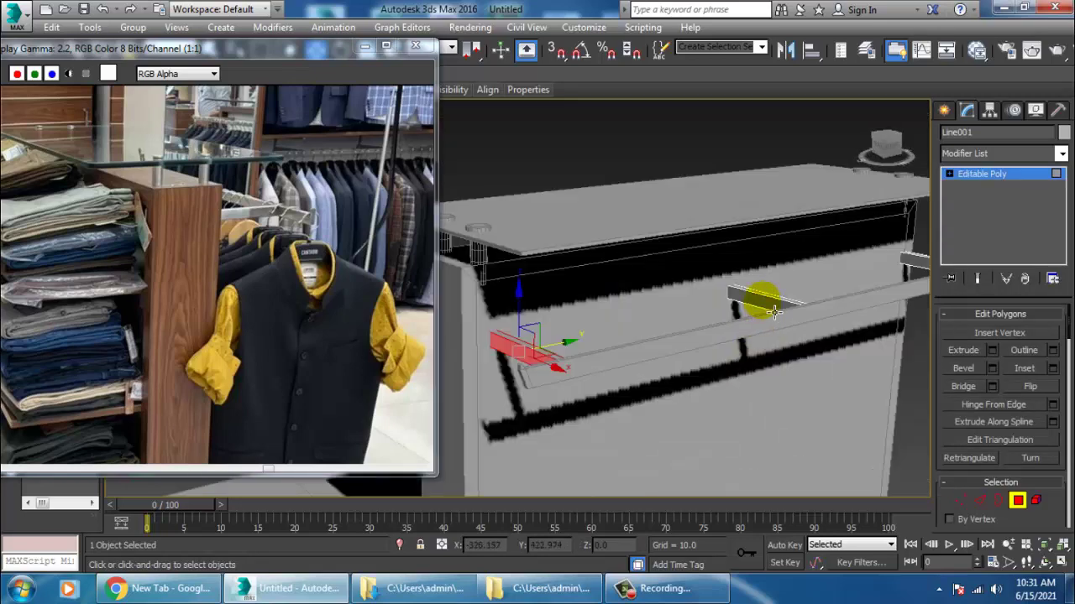
{"action": "left_click", "coordinate": [760, 301], "text": "ctrl"}
{"action": "middle_click_drag", "start_coordinate": [762, 301], "coordinate": [713, 403], "text": "alt"}
{"action": "left_click", "coordinate": [704, 341], "text": "ctrl"}
{"action": "scroll", "coordinate": [703, 354], "scroll_direction": "up", "scroll_amount": 2}
{"action": "left_click", "coordinate": [623, 362], "text": "ctrl"}
{"action": "scroll", "coordinate": [713, 404], "scroll_direction": "down", "scroll_amount": 3}
{"action": "middle_click_drag", "start_coordinate": [643, 298], "coordinate": [664, 305], "text": "alt"}
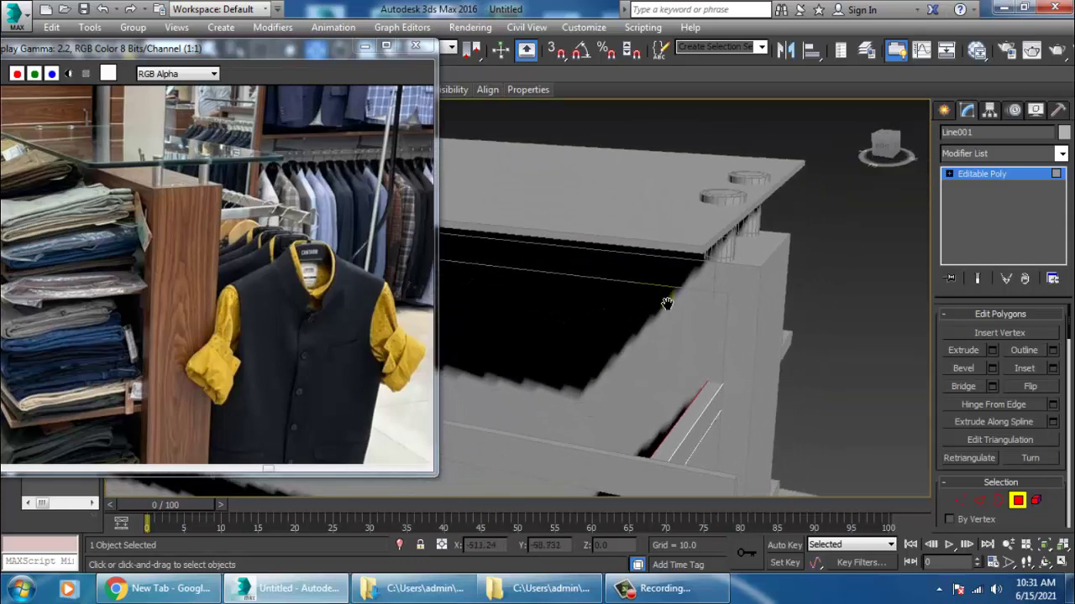
{"action": "left_click", "coordinate": [1053, 368]}
{"action": "middle_click_drag", "start_coordinate": [720, 387], "coordinate": [593, 343], "text": "alt"}
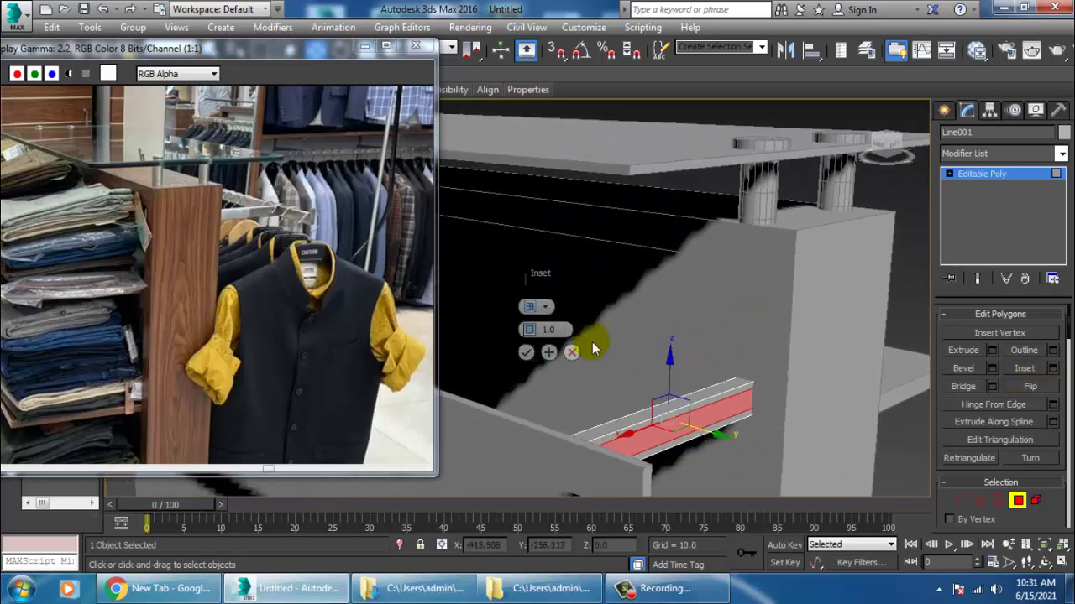
{"action": "left_click", "coordinate": [526, 352]}
Extrude the inset side polygons of the three hanging bars slightly inward and leave polygon editing
{"action": "left_click", "coordinate": [991, 350]}
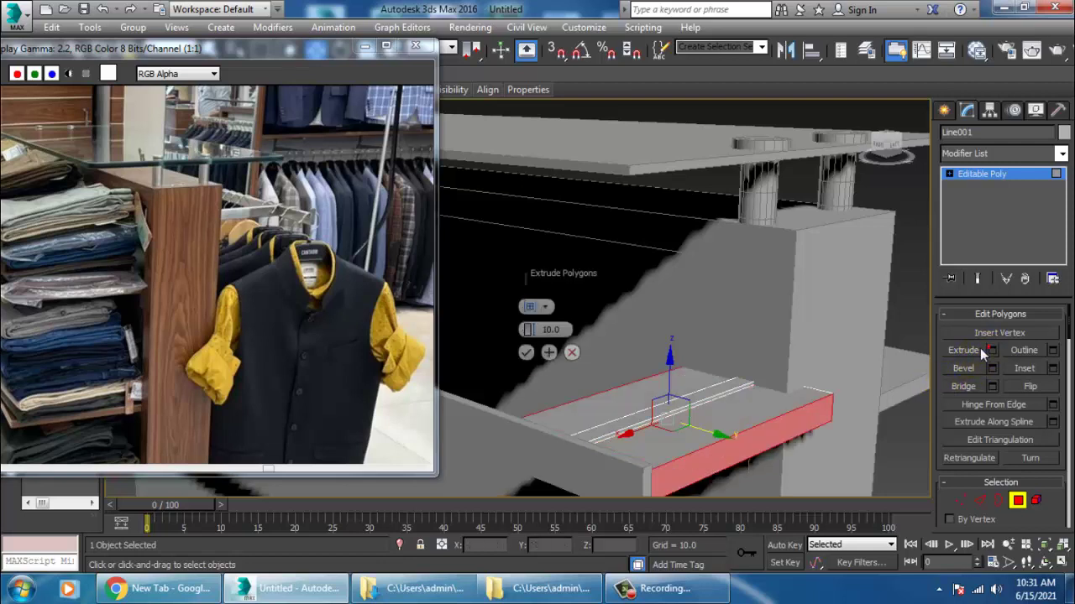
{"action": "left_click_drag", "start_coordinate": [529, 331], "coordinate": [569, 392]}
{"action": "left_click", "coordinate": [526, 351]}
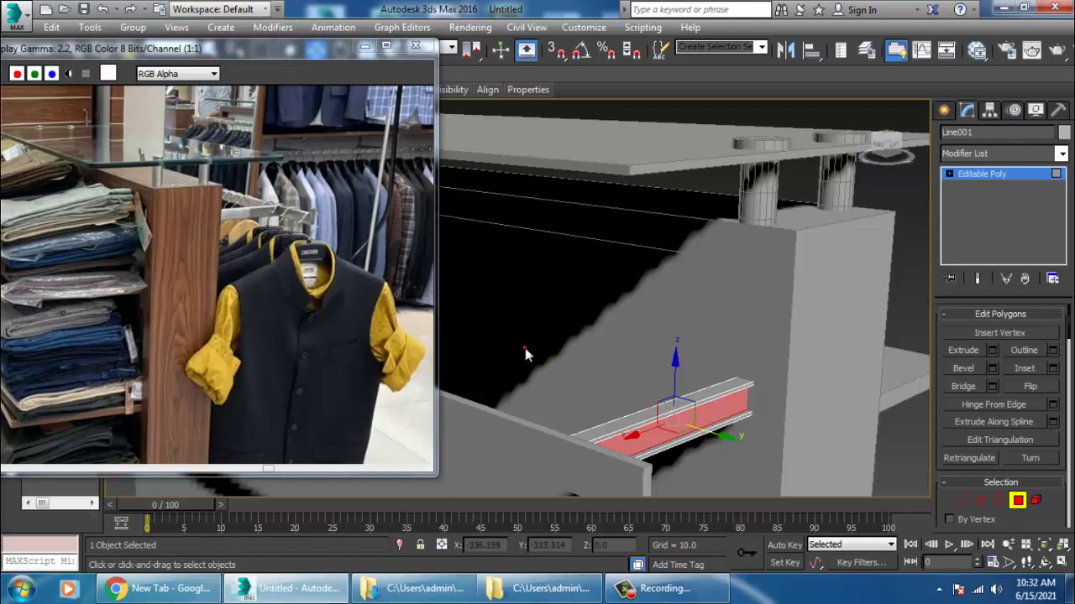
{"action": "scroll", "coordinate": [622, 340], "scroll_direction": "down", "scroll_amount": 5}
{"action": "middle_click_drag", "start_coordinate": [632, 338], "coordinate": [759, 353], "text": "alt"}
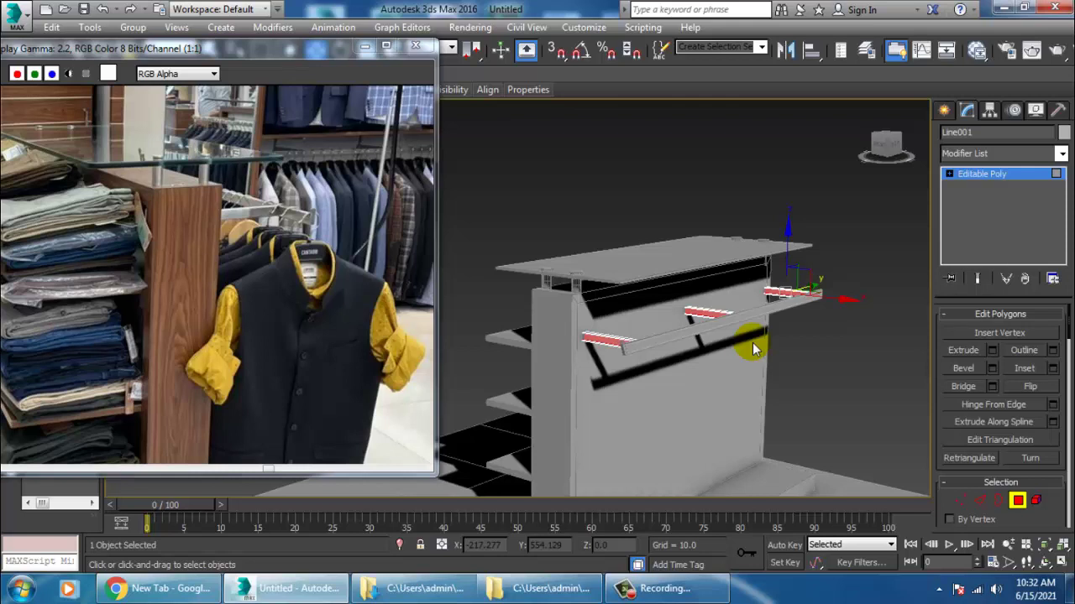
{"action": "left_click", "coordinate": [983, 173]}
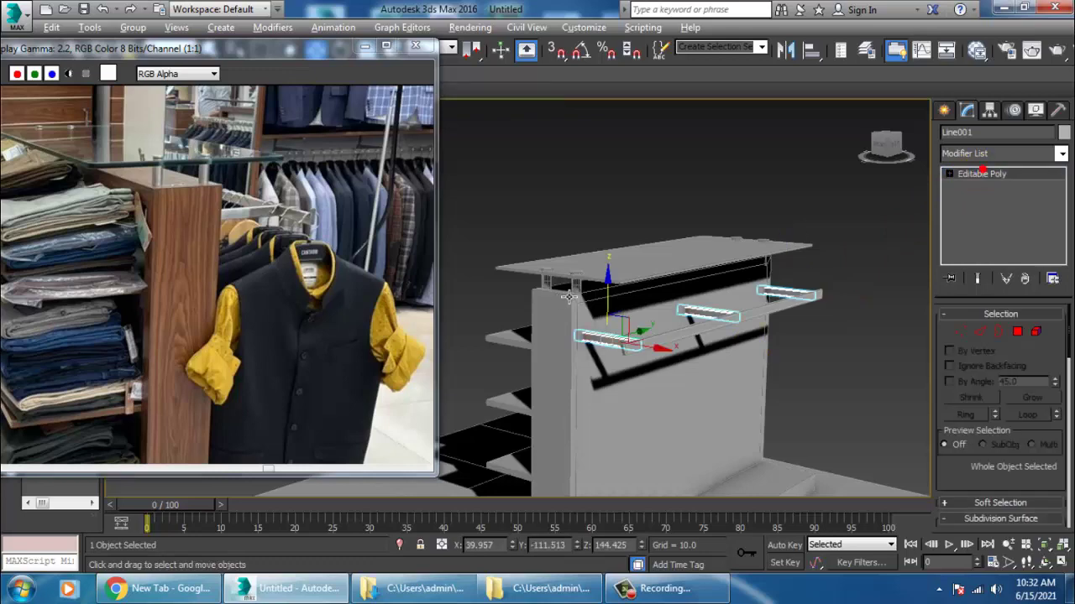
{"action": "middle_click_drag", "start_coordinate": [600, 277], "coordinate": [696, 262], "text": "alt"}
{"action": "scroll", "coordinate": [696, 262], "scroll_direction": "down", "scroll_amount": 5}
{"action": "left_click_drag", "start_coordinate": [569, 172], "coordinate": [808, 469]}
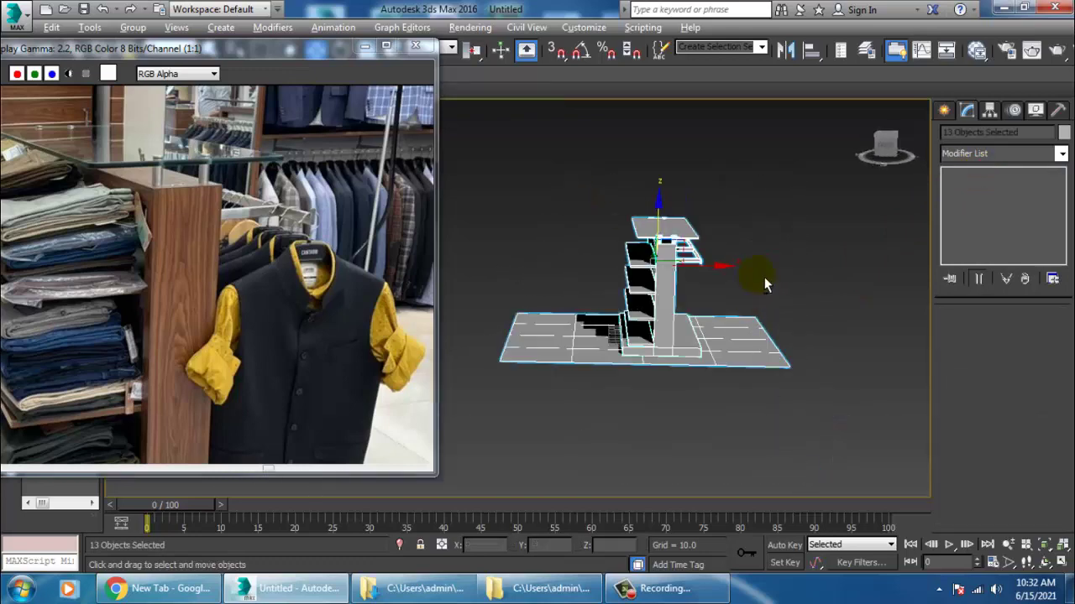
{"action": "left_click_drag", "start_coordinate": [764, 277], "coordinate": [848, 407], "text": "alt"}
Convert the glass top of the display stand to Editable Poly
{"action": "middle_click_drag", "start_coordinate": [803, 332], "coordinate": [793, 314], "text": "alt"}
{"action": "middle_click_drag", "start_coordinate": [750, 253], "coordinate": [763, 304]}
{"action": "scroll", "coordinate": [763, 304], "scroll_direction": "up", "scroll_amount": 5}
{"action": "key", "text": "alt+w"}
{"action": "middle_click_drag", "start_coordinate": [786, 234], "coordinate": [854, 288]}
{"action": "key", "text": "alt+w"}
{"action": "middle_click_drag", "start_coordinate": [766, 267], "coordinate": [776, 260]}
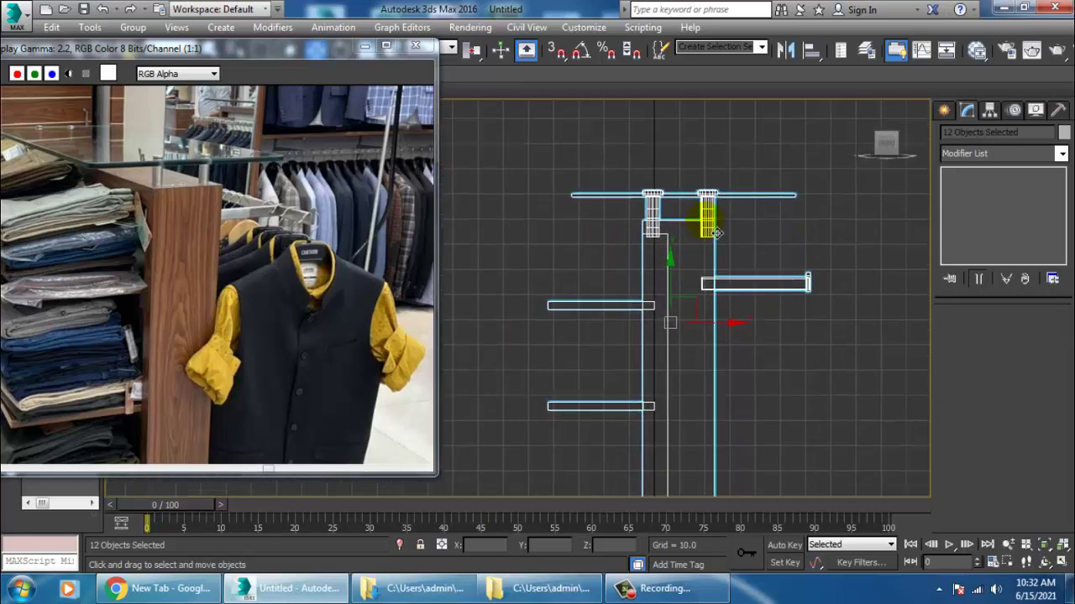
{"action": "left_click", "coordinate": [738, 196]}
{"action": "middle_click_drag", "start_coordinate": [717, 221], "coordinate": [767, 244]}
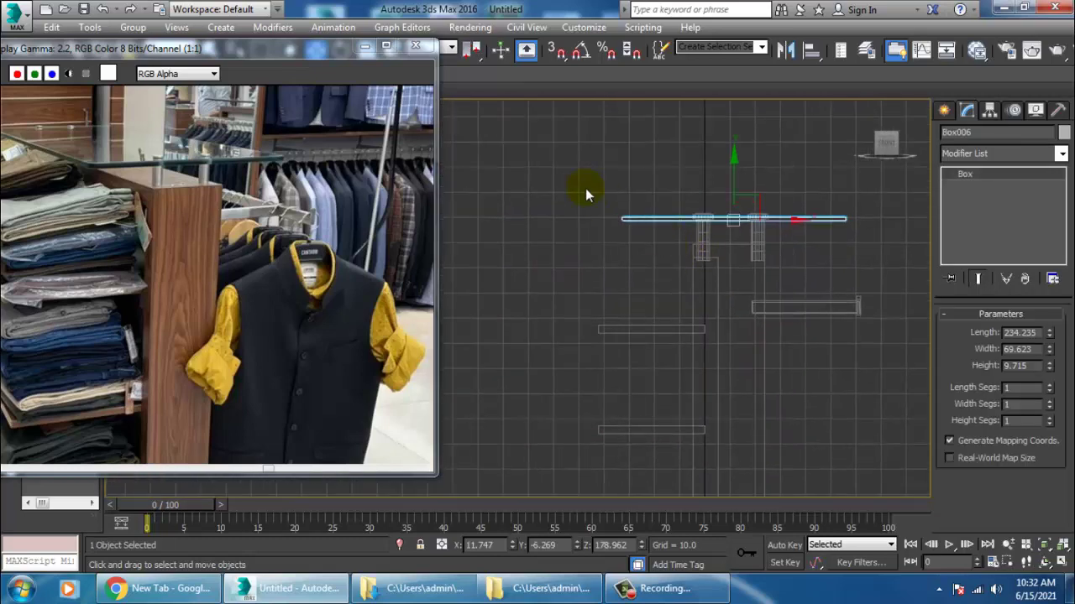
{"action": "right_click", "coordinate": [655, 220]}
{"action": "mouse_move", "coordinate": [730, 377]}
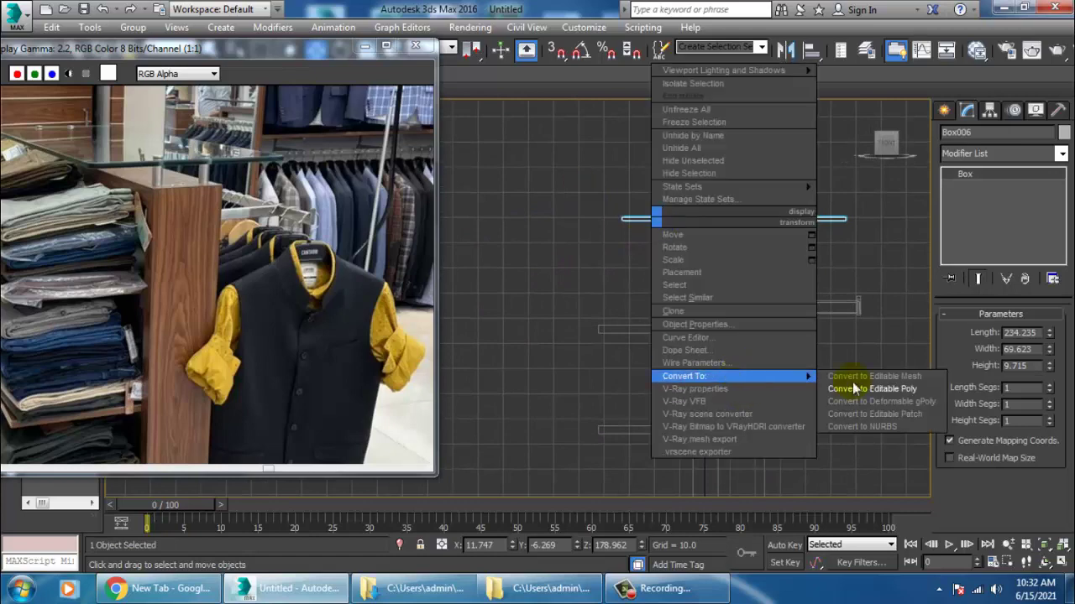
{"action": "left_click", "coordinate": [875, 391]}
Move the glass top's shelf-side vertices outward by about 7.5 units to lengthen its overhang
{"action": "middle_click_drag", "start_coordinate": [753, 325], "coordinate": [787, 352]}
{"action": "key", "text": "1"}
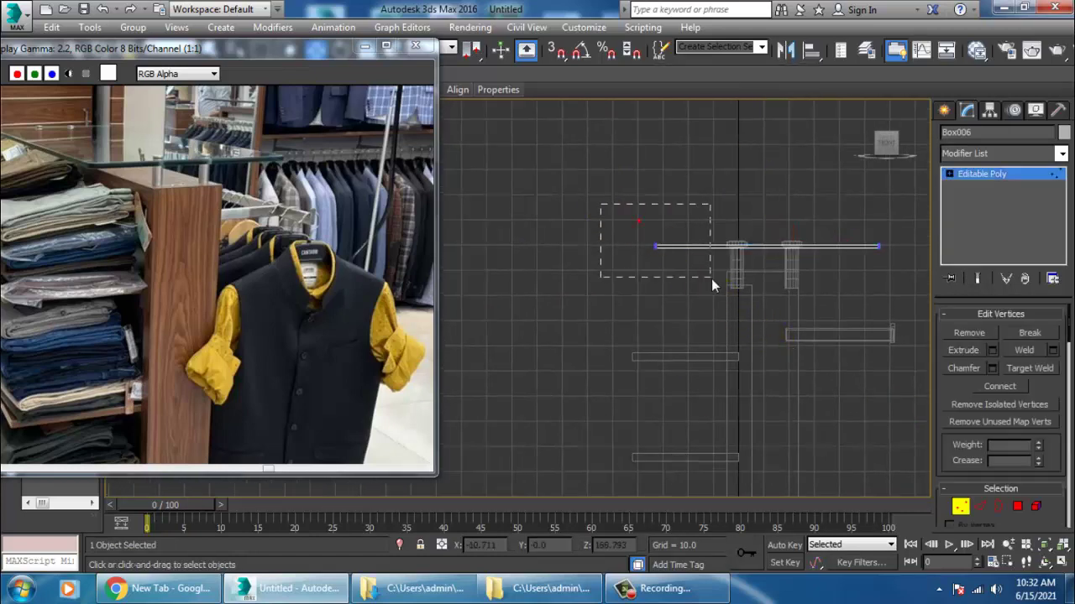
{"action": "left_click_drag", "start_coordinate": [711, 279], "coordinate": [688, 257]}
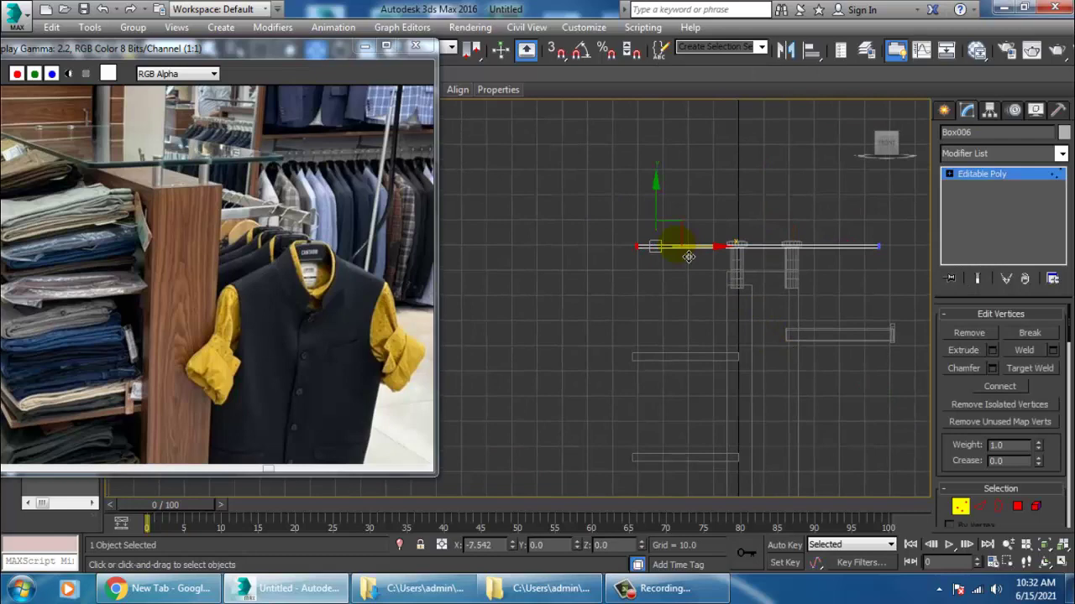
Select the four upper perimeter edges of the glass top
{"action": "key", "text": "alt+w"}
{"action": "middle_click", "coordinate": [819, 370]}
{"action": "key", "text": "alt+w"}
{"action": "middle_click_drag", "start_coordinate": [781, 356], "coordinate": [814, 393], "text": "alt"}
{"action": "scroll", "coordinate": [792, 390], "scroll_direction": "up", "scroll_amount": 3}
{"action": "scroll", "coordinate": [808, 388], "scroll_direction": "down", "scroll_amount": 4}
{"action": "scroll", "coordinate": [815, 393], "scroll_direction": "up", "scroll_amount": 4}
{"action": "left_click", "coordinate": [961, 506]}
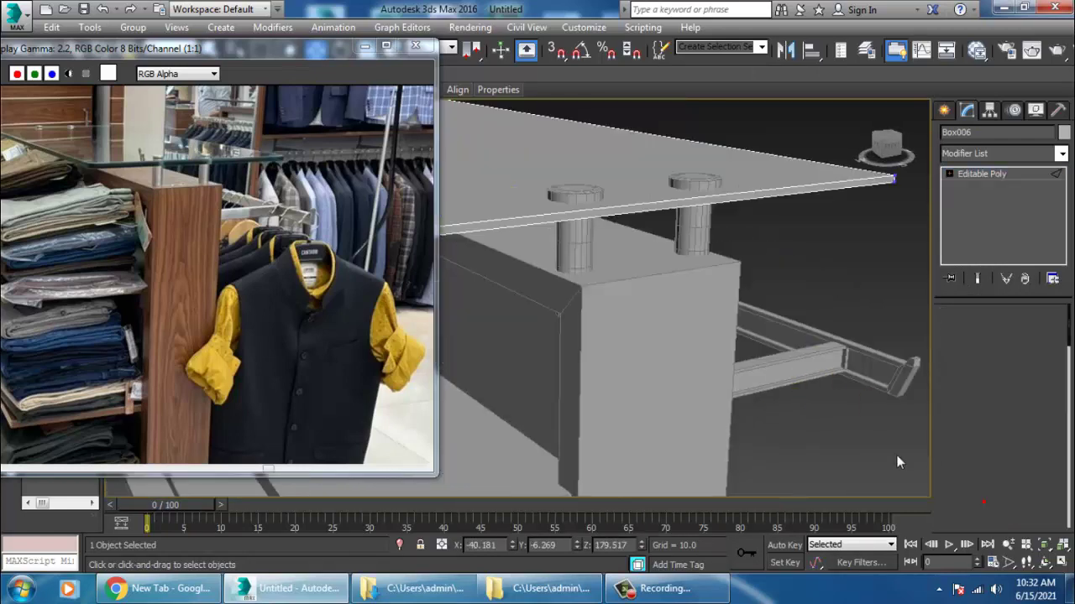
{"action": "middle_click_drag", "start_coordinate": [554, 315], "coordinate": [782, 368]}
{"action": "left_click", "coordinate": [646, 314]}
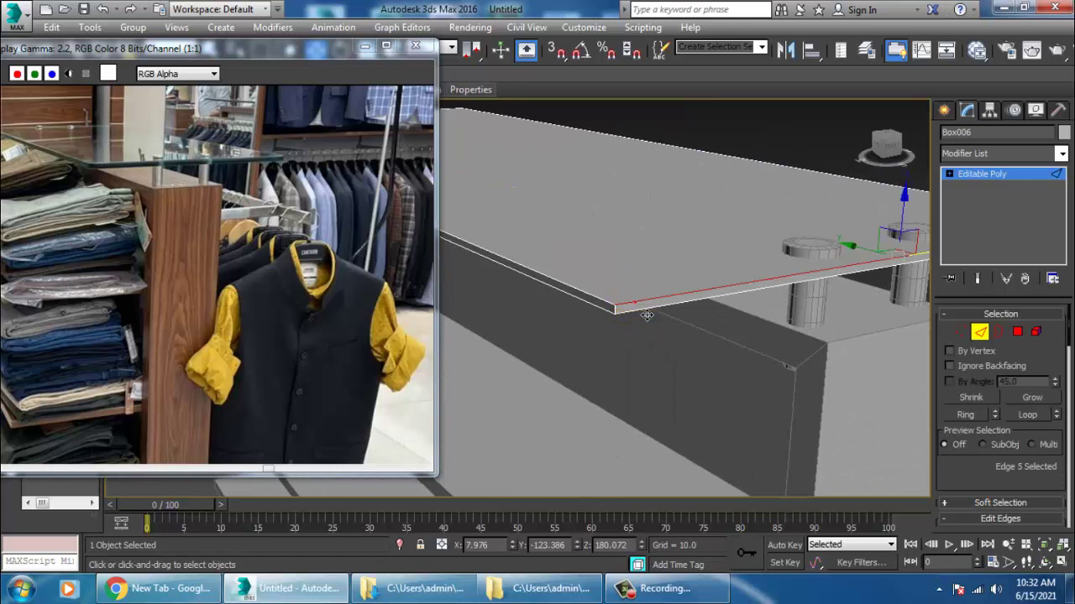
{"action": "left_click", "coordinate": [600, 309], "text": "ctrl"}
{"action": "left_click", "coordinate": [759, 166], "text": "ctrl"}
{"action": "middle_click_drag", "start_coordinate": [688, 186], "coordinate": [792, 267]}
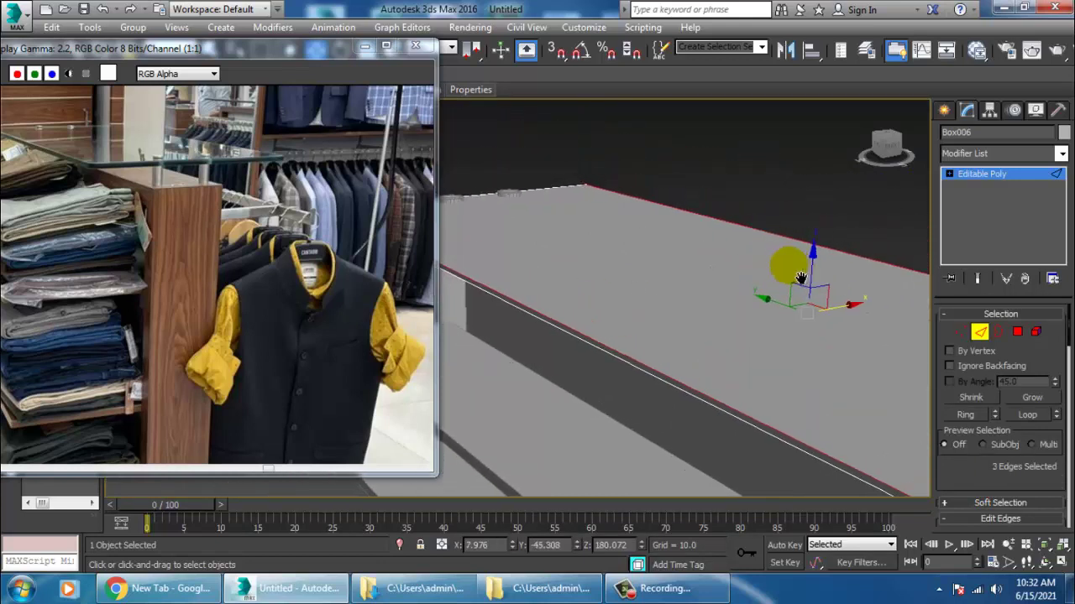
{"action": "left_click", "coordinate": [553, 193], "text": "ctrl"}
Add the four lower perimeter edges of the glass top to the edge selection
{"action": "middle_click_drag", "start_coordinate": [560, 200], "coordinate": [548, 188]}
{"action": "left_click", "coordinate": [643, 360], "text": "ctrl"}
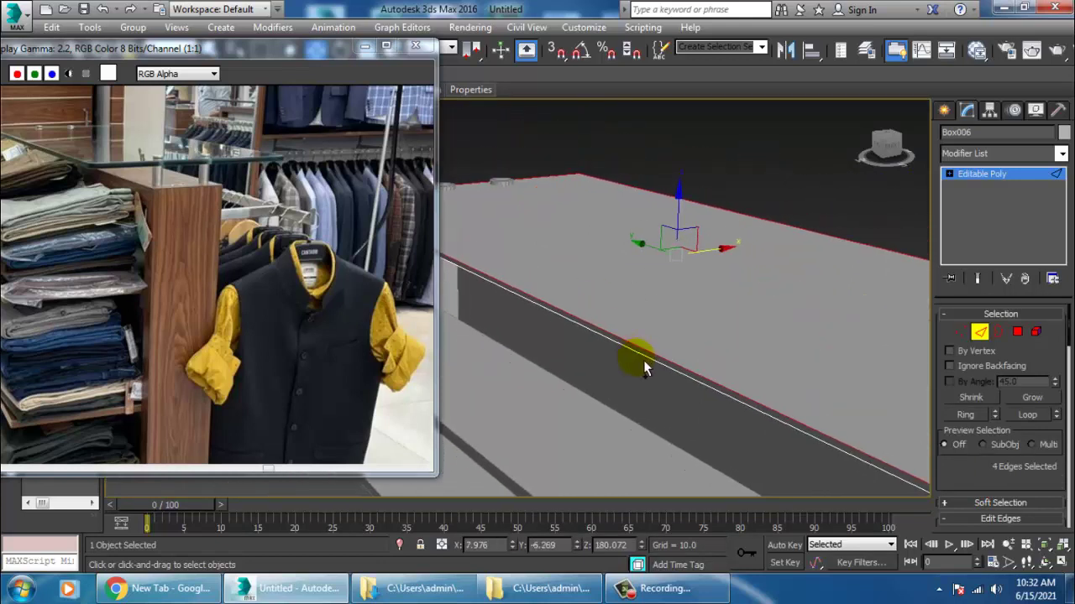
{"action": "middle_click_drag", "start_coordinate": [714, 347], "coordinate": [619, 317]}
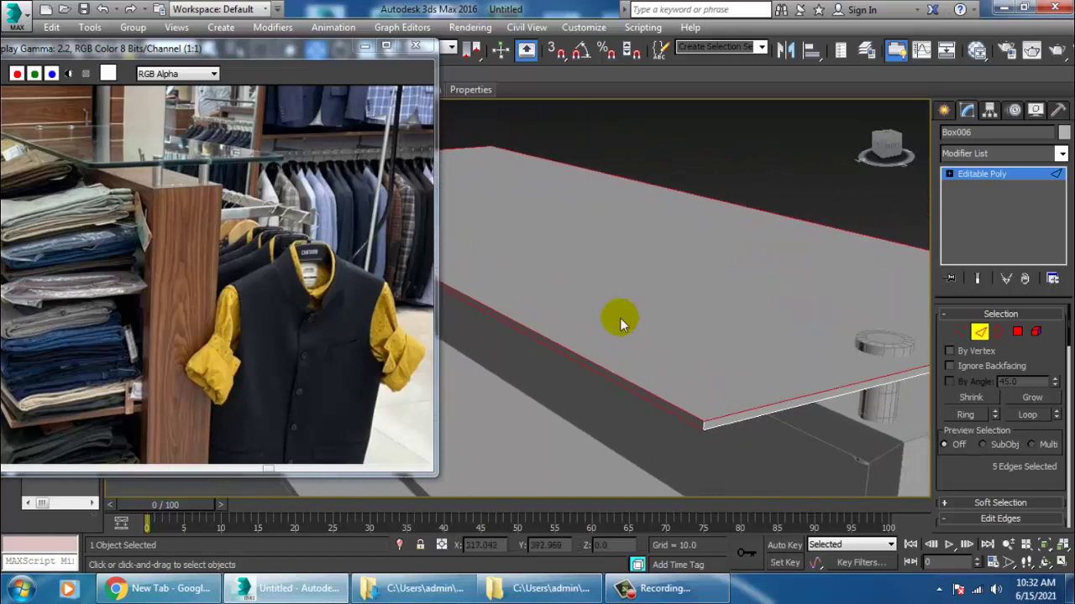
{"action": "left_click", "coordinate": [747, 430], "text": "ctrl"}
{"action": "scroll", "coordinate": [750, 434], "scroll_direction": "down", "scroll_amount": 4}
{"action": "middle_click_drag", "start_coordinate": [750, 434], "coordinate": [711, 396], "text": "alt"}
{"action": "left_click", "coordinate": [620, 399], "text": "ctrl"}
{"action": "scroll", "coordinate": [711, 397], "scroll_direction": "up", "scroll_amount": 4}
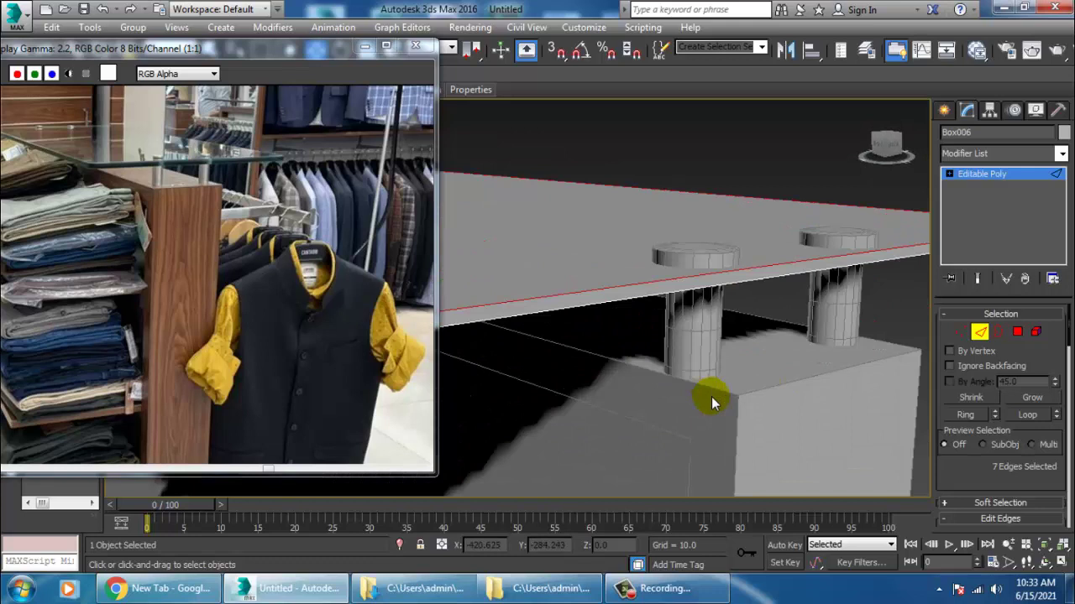
{"action": "left_click", "coordinate": [650, 301], "text": "ctrl"}
Chamfer the selected glass top edges by 1.158 with one segment and leave edge editing
{"action": "scroll", "coordinate": [656, 312], "scroll_direction": "down", "scroll_amount": 4}
{"action": "middle_click_drag", "start_coordinate": [657, 312], "coordinate": [785, 343], "text": "alt"}
{"action": "left_click_drag", "start_coordinate": [991, 475], "coordinate": [965, 356]}
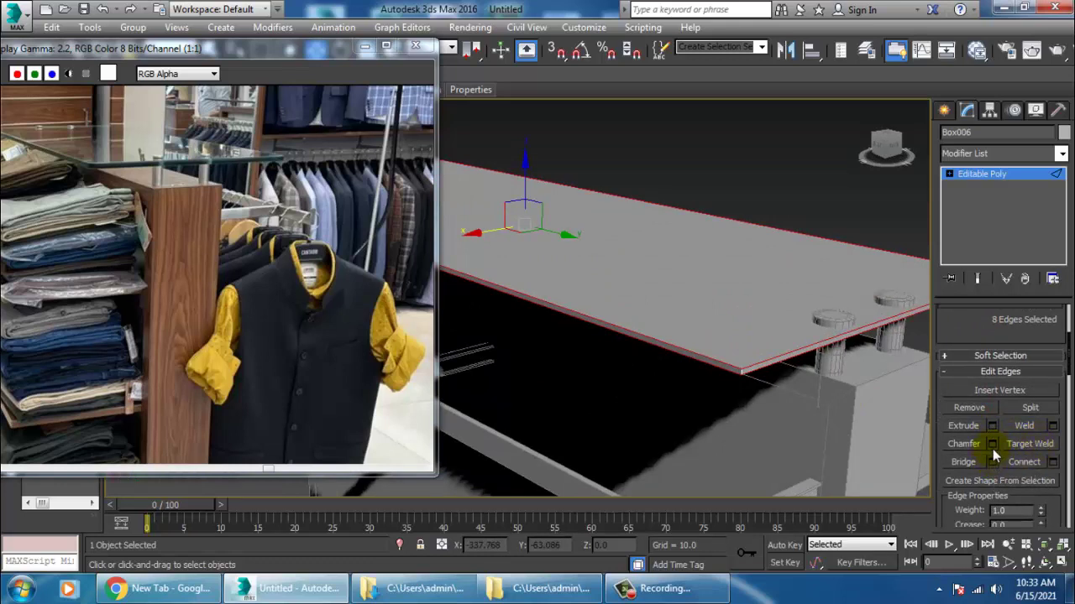
{"action": "left_click", "coordinate": [991, 445]}
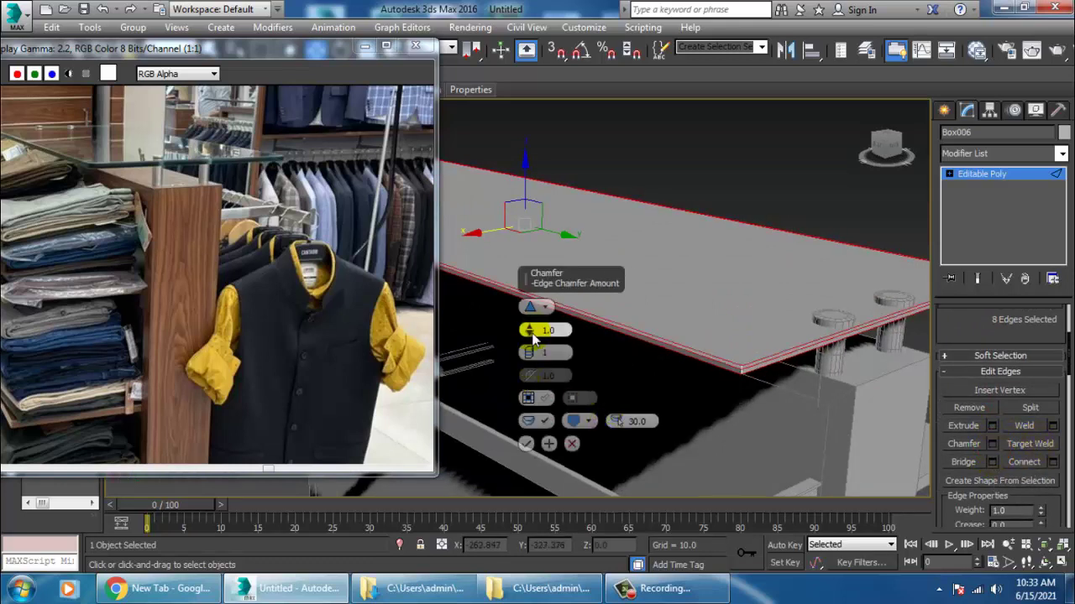
{"action": "left_click_drag", "start_coordinate": [532, 337], "coordinate": [541, 337]}
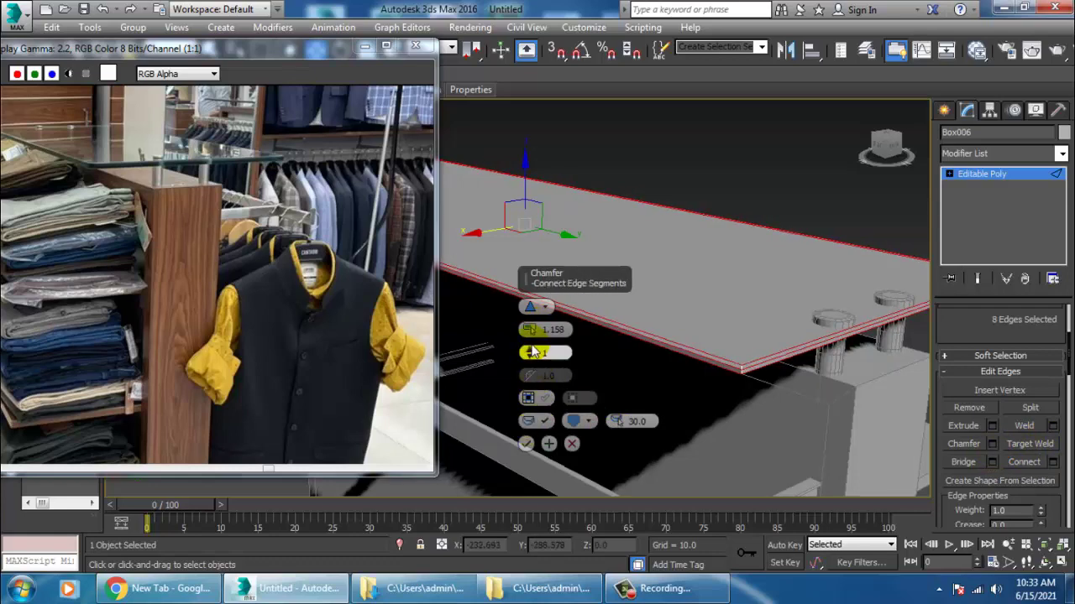
{"action": "left_click", "coordinate": [525, 443]}
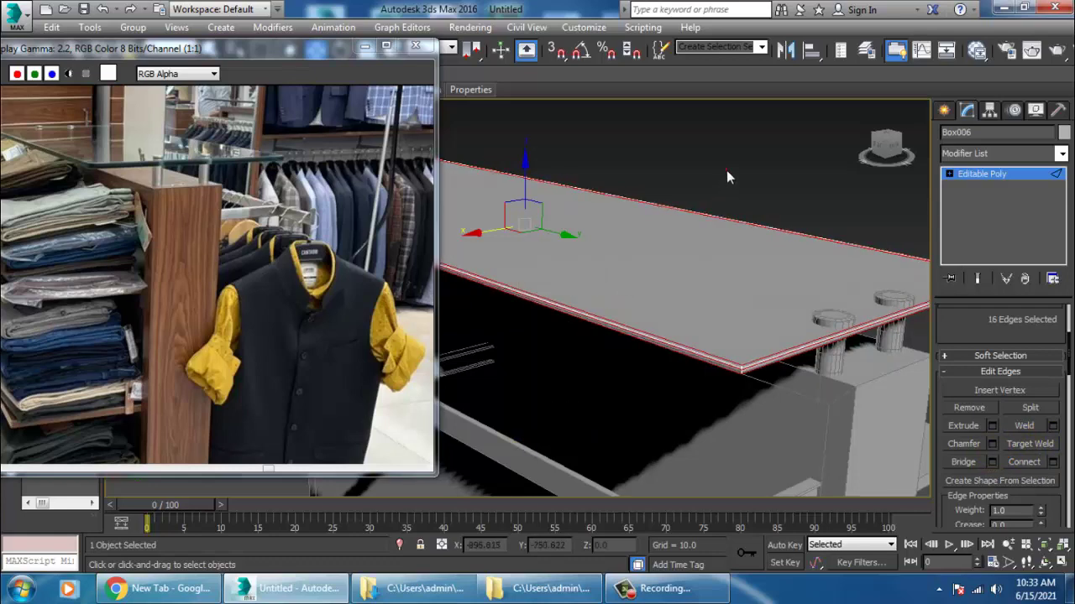
{"action": "left_click", "coordinate": [727, 171]}
{"action": "scroll", "coordinate": [751, 276], "scroll_direction": "down", "scroll_amount": 5}
{"action": "middle_click_drag", "start_coordinate": [750, 275], "coordinate": [712, 270], "text": "alt"}
{"action": "left_click", "coordinate": [1014, 179]}
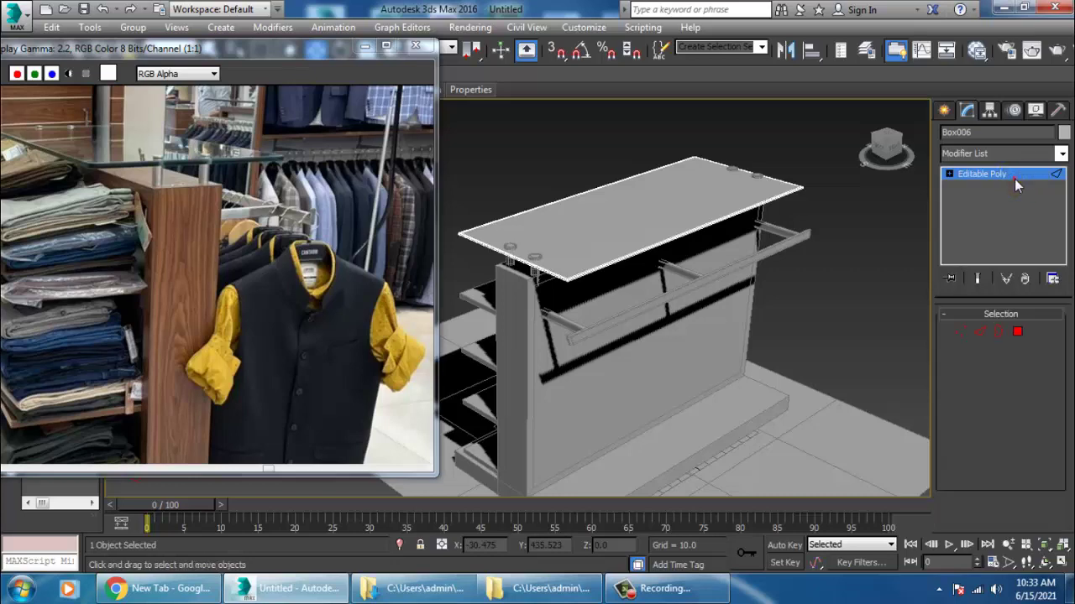
Minimize the current reference photo and open furn 1 from the furn folder as the new reference image
{"action": "scroll", "coordinate": [580, 420], "scroll_direction": "down", "scroll_amount": 3}
{"action": "middle_click_drag", "start_coordinate": [564, 437], "coordinate": [583, 408], "text": "alt"}
{"action": "scroll", "coordinate": [592, 410], "scroll_direction": "down", "scroll_amount": 3}
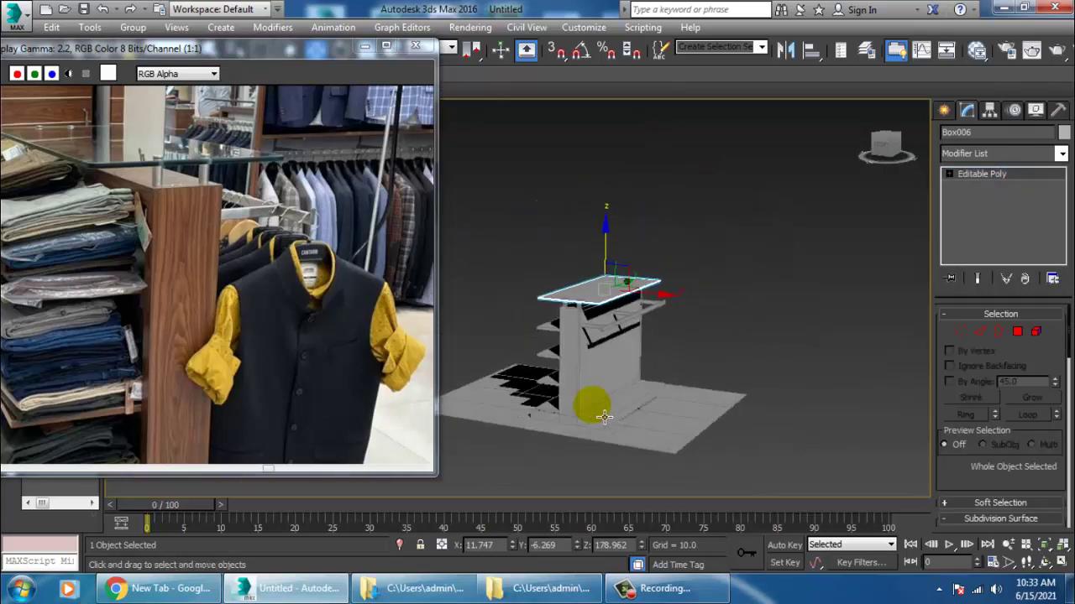
{"action": "left_click", "coordinate": [367, 47]}
{"action": "left_click", "coordinate": [467, 27]}
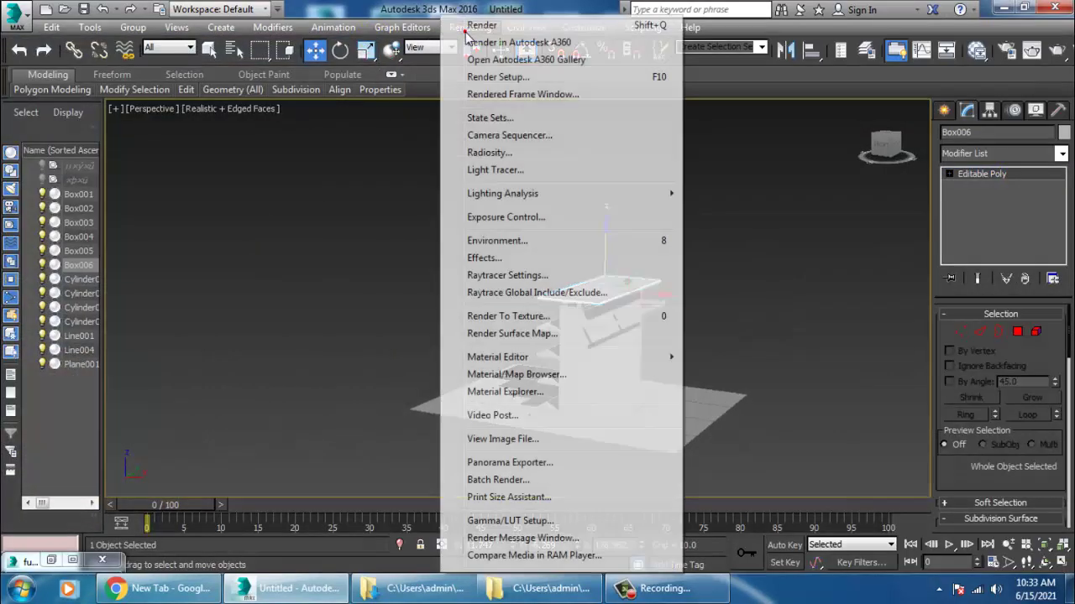
{"action": "left_click", "coordinate": [537, 439]}
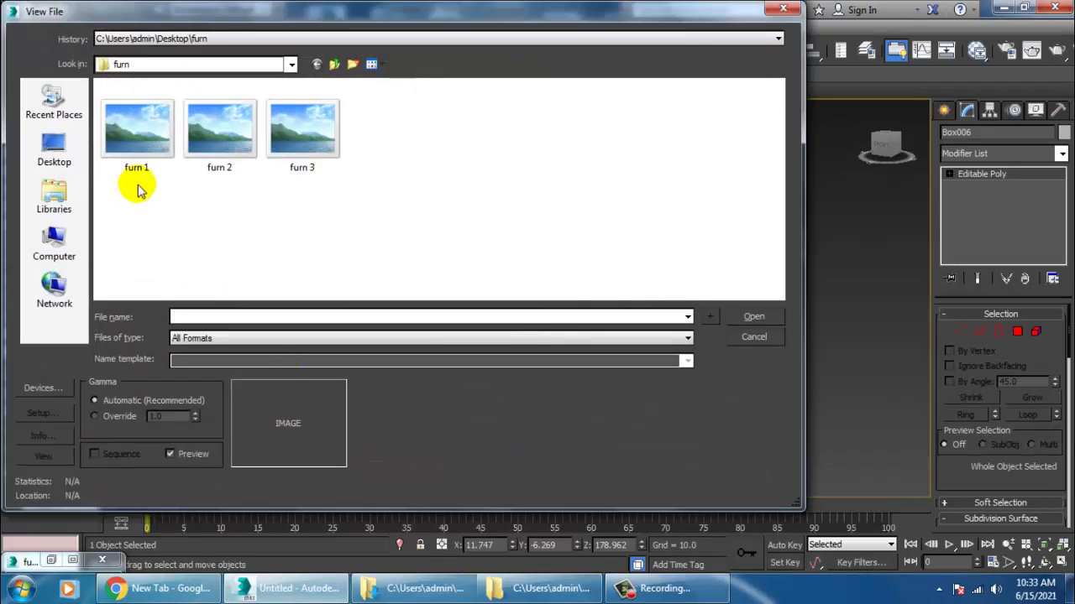
{"action": "left_click", "coordinate": [139, 130]}
{"action": "left_click", "coordinate": [211, 132]}
{"action": "left_click", "coordinate": [267, 139]}
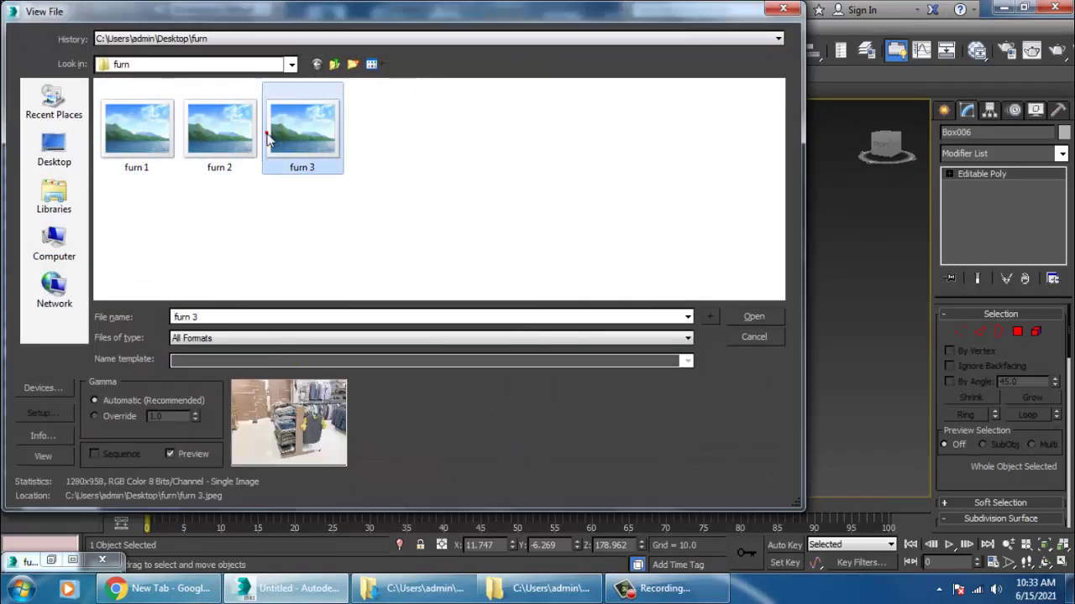
{"action": "left_click", "coordinate": [223, 130]}
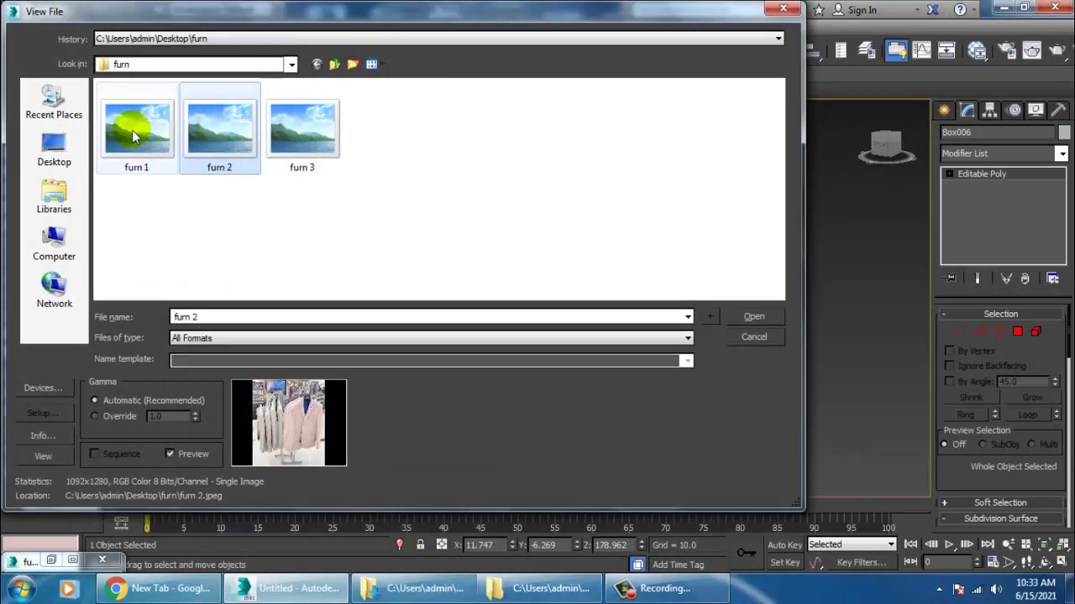
{"action": "double_click", "coordinate": [131, 130]}
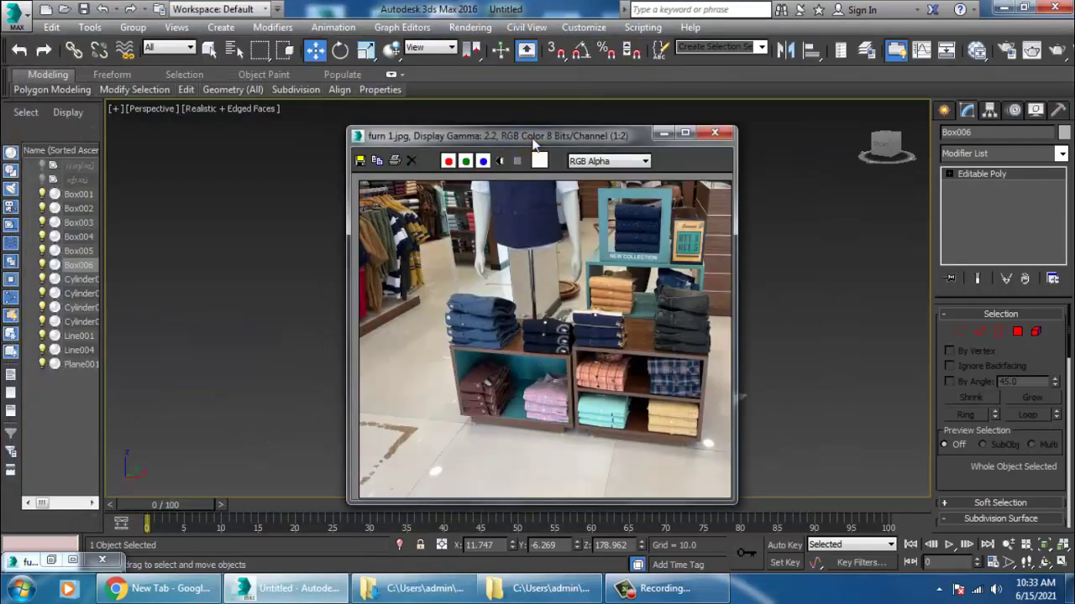
Move and enlarge the furn 1 image window, zooming to 1:1 on the low shelving units with folded clothes
{"action": "left_click_drag", "start_coordinate": [534, 144], "coordinate": [273, 111]}
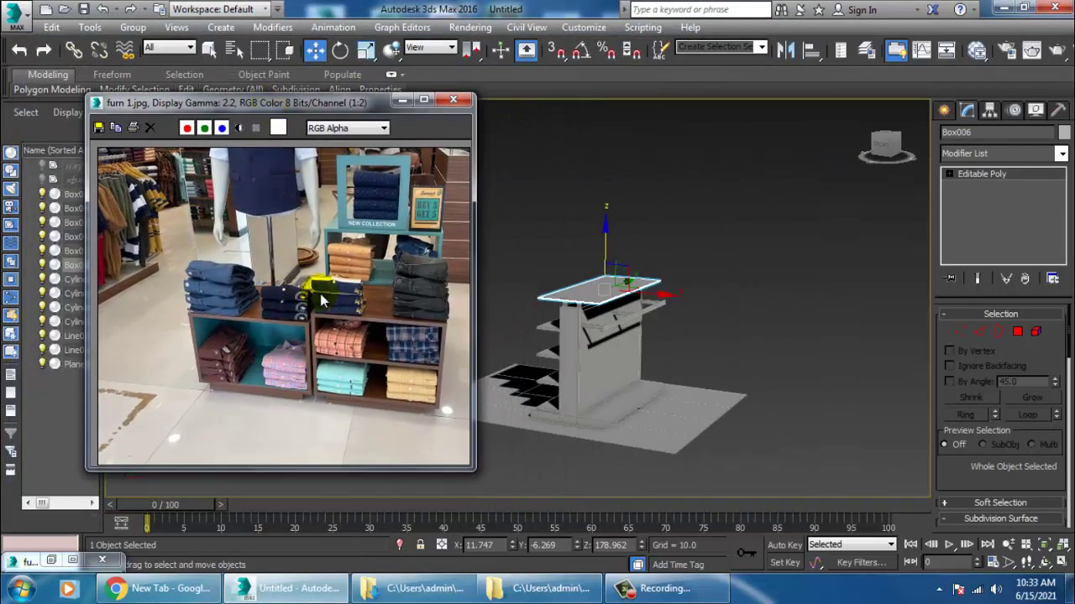
{"action": "scroll", "coordinate": [321, 326], "scroll_direction": "up", "scroll_amount": 1}
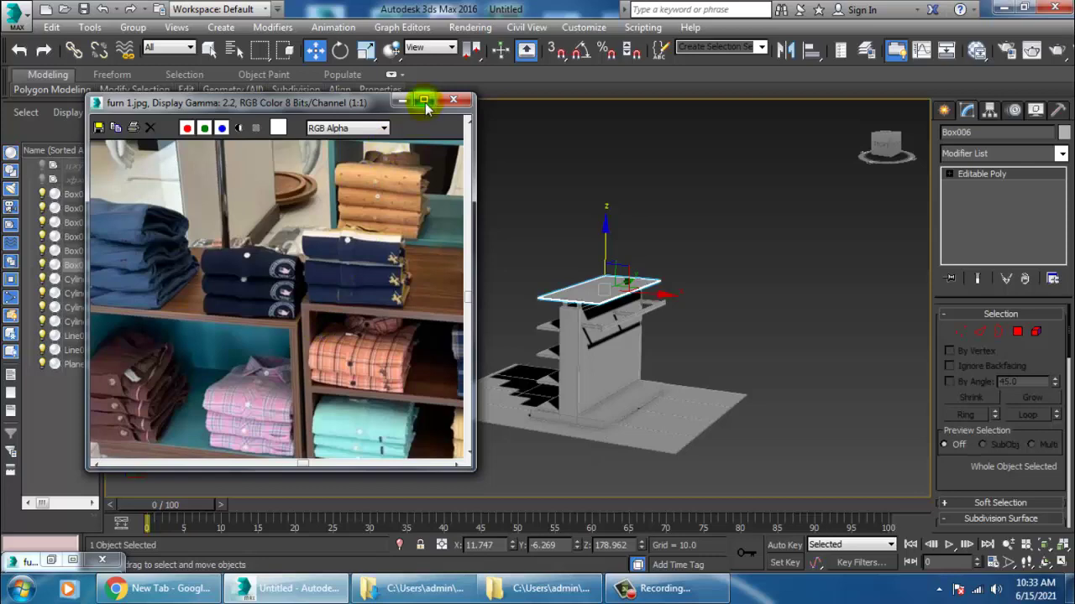
{"action": "scroll", "coordinate": [306, 287], "scroll_direction": "down", "scroll_amount": 1}
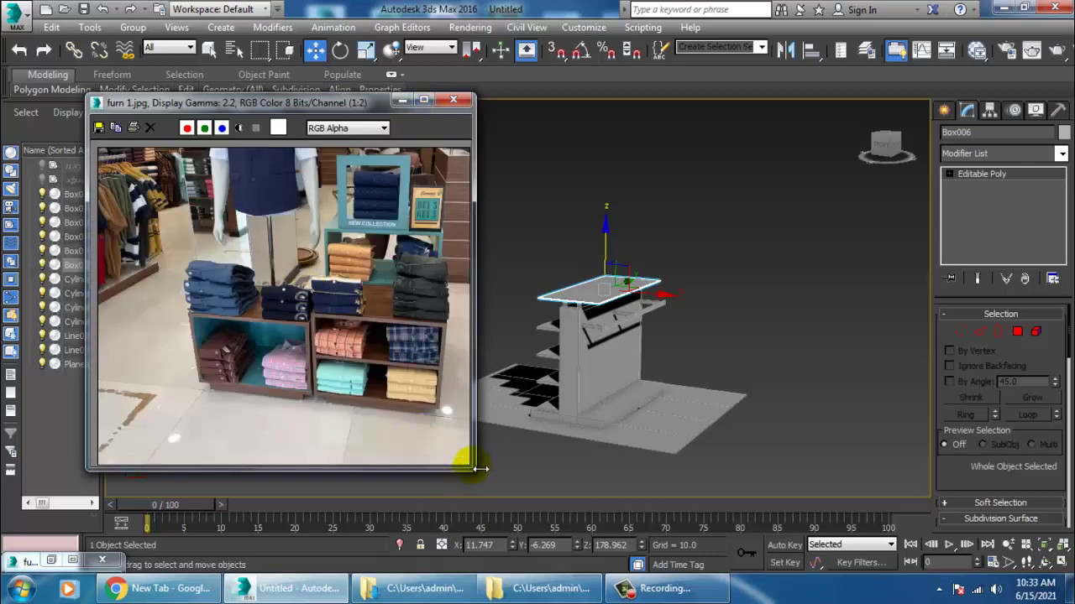
{"action": "left_click_drag", "start_coordinate": [476, 472], "coordinate": [703, 593]}
{"action": "scroll", "coordinate": [449, 362], "scroll_direction": "up", "scroll_amount": 1}
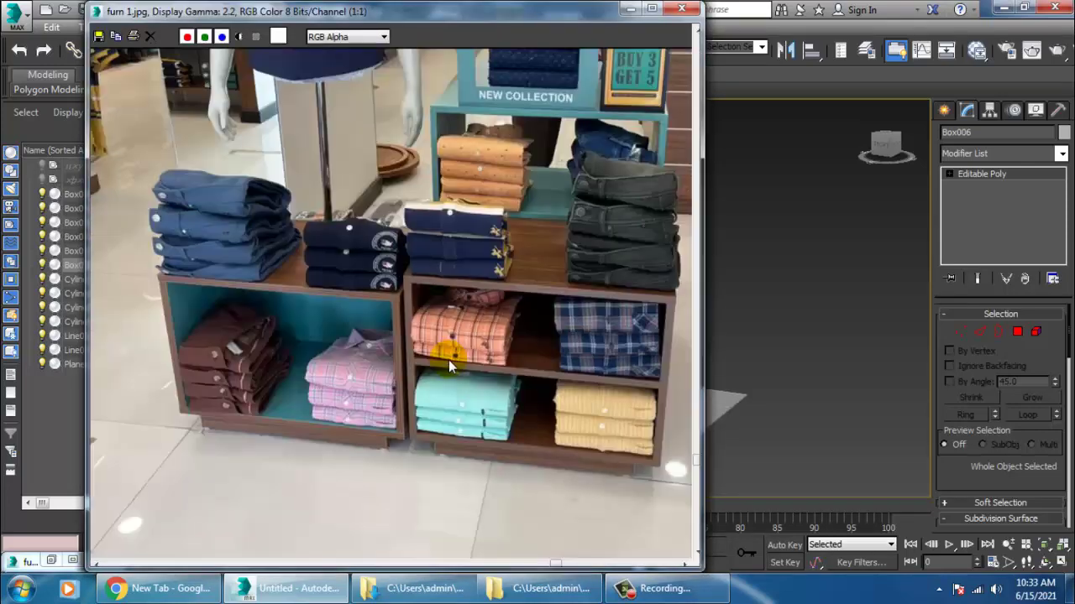
Move the reference photo aside and scale up the floor plane beneath the display unit
{"action": "left_click_drag", "start_coordinate": [538, 10], "coordinate": [304, 24]}
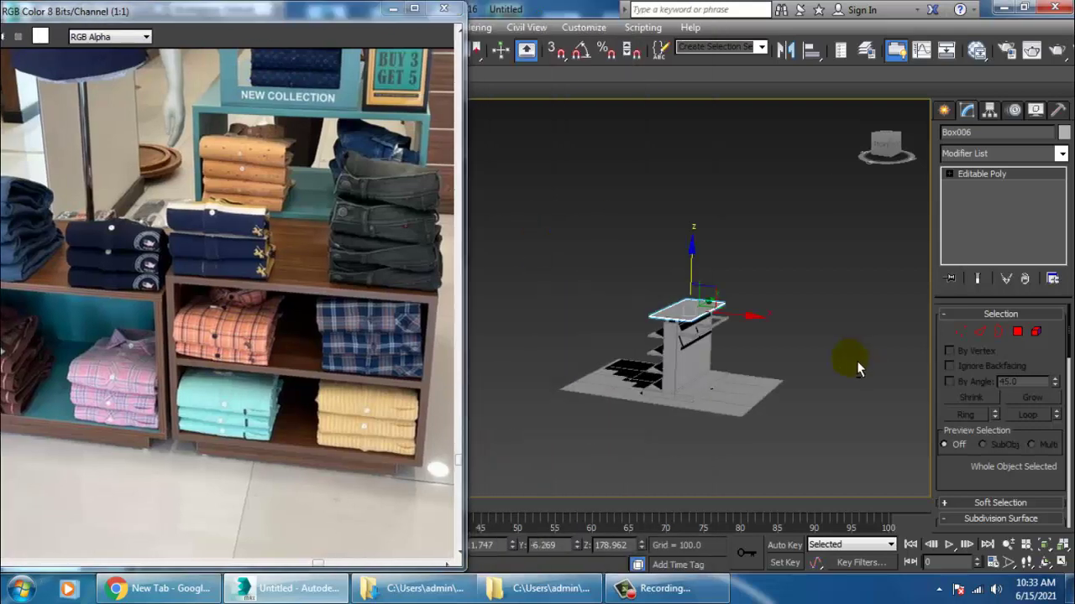
{"action": "left_click", "coordinate": [743, 407]}
{"action": "scroll", "coordinate": [700, 422], "scroll_direction": "up", "scroll_amount": 3}
{"action": "key", "text": "r"}
{"action": "left_click_drag", "start_coordinate": [666, 363], "coordinate": [577, 318]}
{"action": "middle_click_drag", "start_coordinate": [845, 412], "coordinate": [741, 375], "text": "alt"}
Shift the floor plane out in front of the display unit and stretch it along Y to about 198%
{"action": "key", "text": "w"}
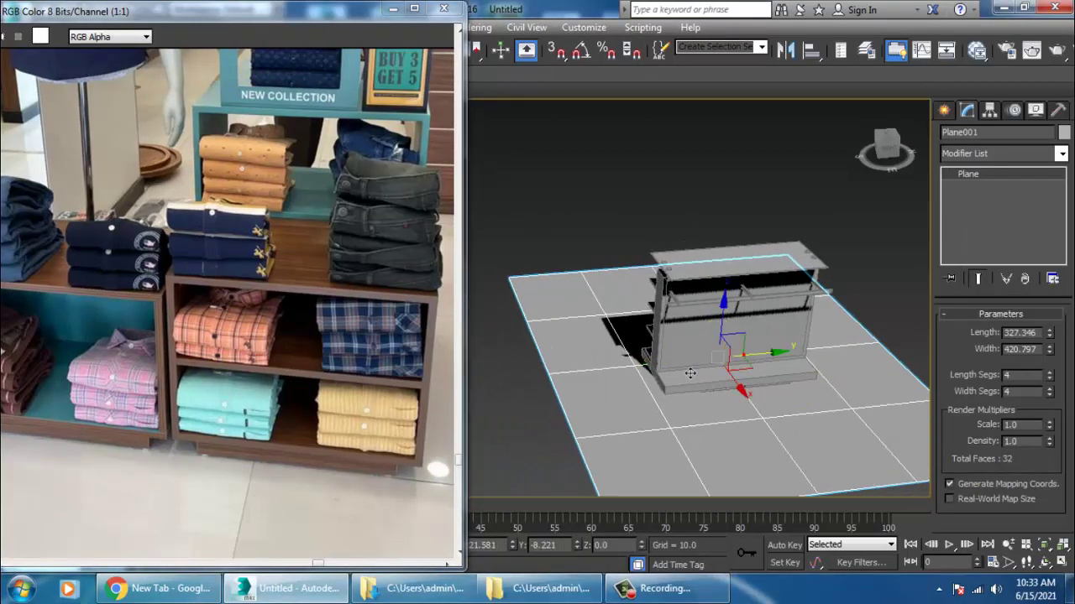
{"action": "left_click_drag", "start_coordinate": [690, 373], "coordinate": [619, 362]}
{"action": "middle_click_drag", "start_coordinate": [619, 361], "coordinate": [635, 375], "text": "alt"}
{"action": "key", "text": "r"}
{"action": "left_click_drag", "start_coordinate": [529, 382], "coordinate": [486, 407]}
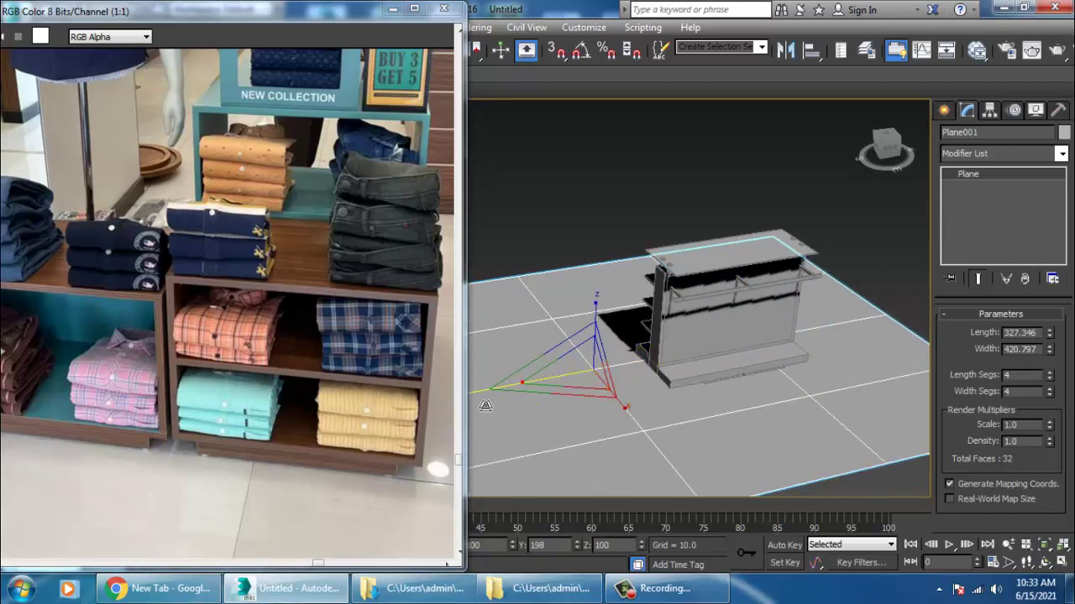
{"action": "middle_click_drag", "start_coordinate": [626, 368], "coordinate": [780, 338], "text": "alt"}
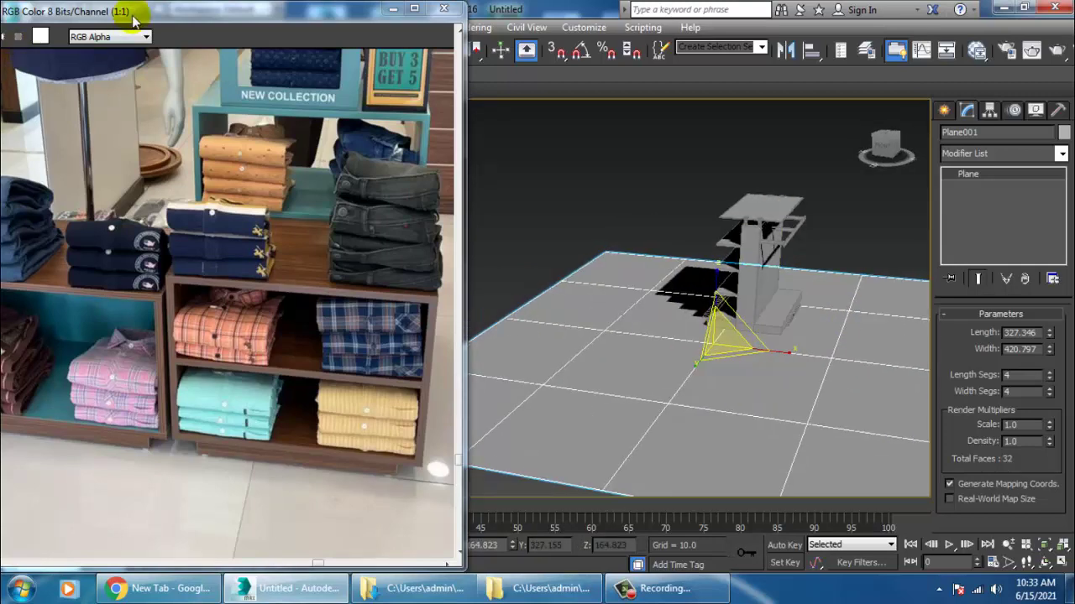
Draw a box about 74 long, 94 wide and 10 high in the front view, beside the existing shelf unit
{"action": "left_click_drag", "start_coordinate": [134, 16], "coordinate": [209, 16]}
{"action": "middle_click_drag", "start_coordinate": [760, 247], "coordinate": [844, 250]}
{"action": "middle_click_drag", "start_coordinate": [844, 250], "coordinate": [850, 174]}
{"action": "key", "text": "w"}
{"action": "left_click", "coordinate": [946, 114]}
{"action": "key", "text": "alt+w"}
{"action": "right_click", "coordinate": [848, 240]}
{"action": "key", "text": "alt+w"}
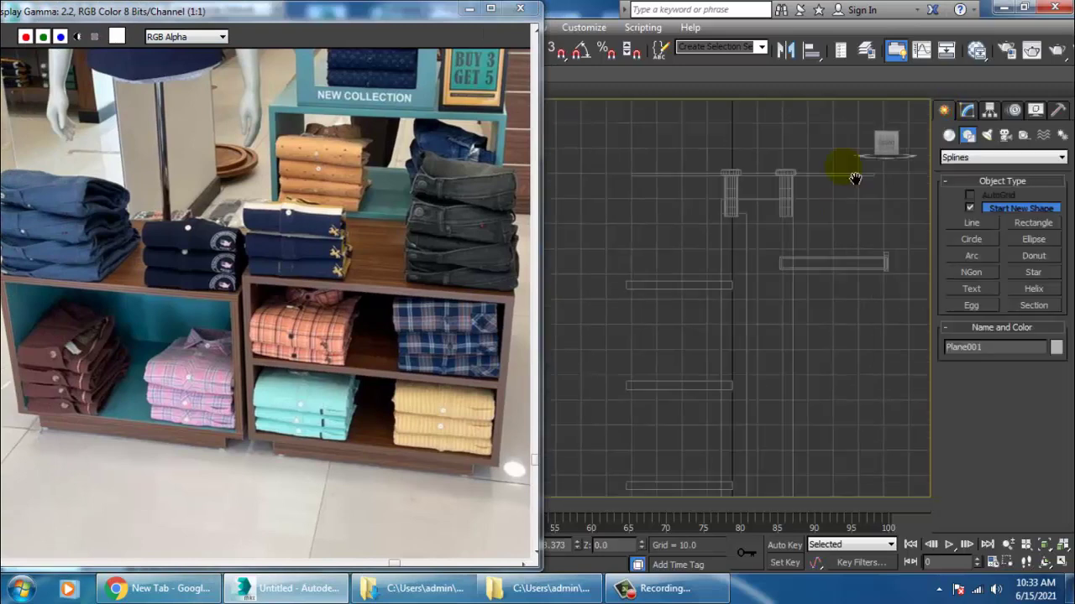
{"action": "scroll", "coordinate": [846, 177], "scroll_direction": "down", "scroll_amount": 3}
{"action": "middle_click_drag", "start_coordinate": [813, 232], "coordinate": [819, 254]}
{"action": "left_click", "coordinate": [950, 136]}
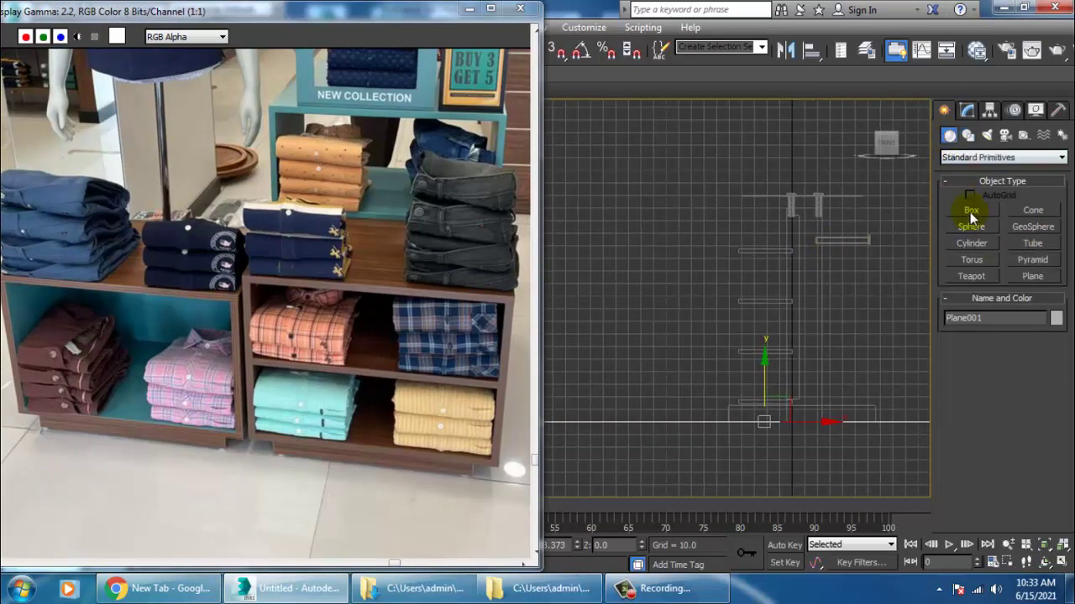
{"action": "left_click", "coordinate": [971, 216]}
{"action": "middle_click_drag", "start_coordinate": [763, 337], "coordinate": [867, 346]}
{"action": "left_click_drag", "start_coordinate": [662, 340], "coordinate": [793, 445]}
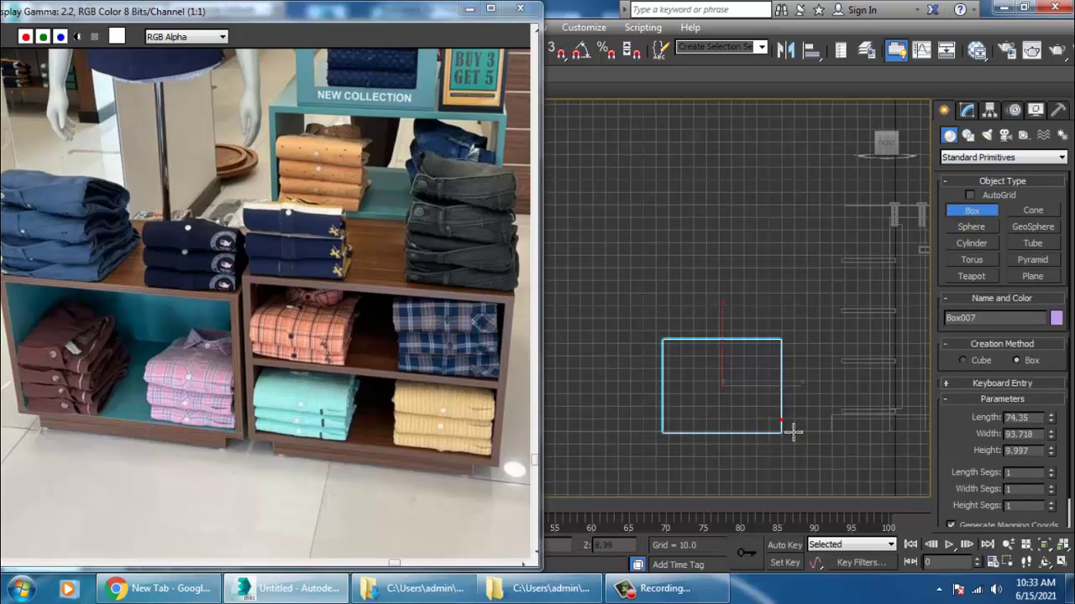
{"action": "left_click", "coordinate": [794, 432]}
{"action": "right_click", "coordinate": [794, 432]}
Increase the new box's height to about 76.8 in the perspective view
{"action": "key", "text": "alt+w"}
{"action": "left_click", "coordinate": [797, 432]}
{"action": "key", "text": "alt+w"}
{"action": "scroll", "coordinate": [809, 419], "scroll_direction": "down", "scroll_amount": 5}
{"action": "mouse_move", "coordinate": [810, 419]}
{"action": "middle_mouse_down", "text": "alt"}
{"action": "mouse_move", "coordinate": [735, 392]}
{"action": "mouse_move", "coordinate": [809, 402]}
{"action": "middle_mouse_up", "text": "alt"}
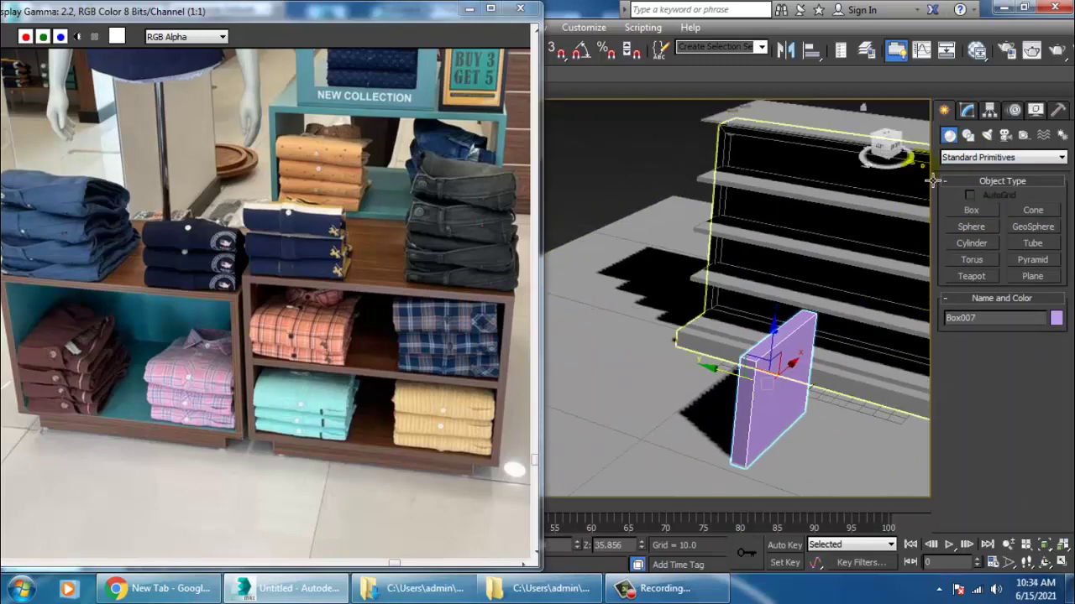
{"action": "left_click", "coordinate": [968, 111]}
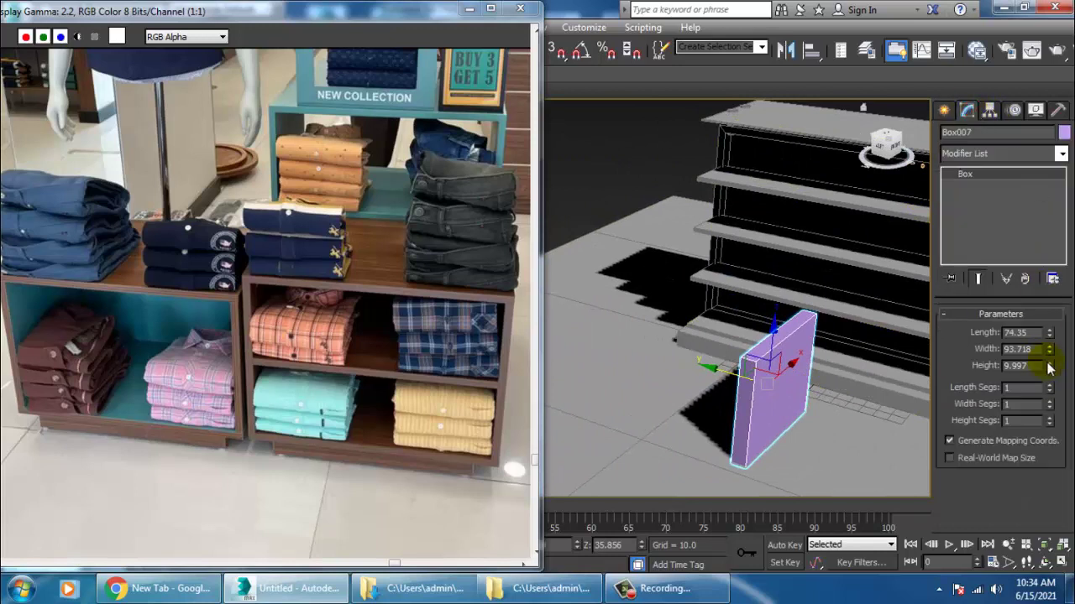
{"action": "left_click_drag", "start_coordinate": [1049, 366], "coordinate": [999, 400]}
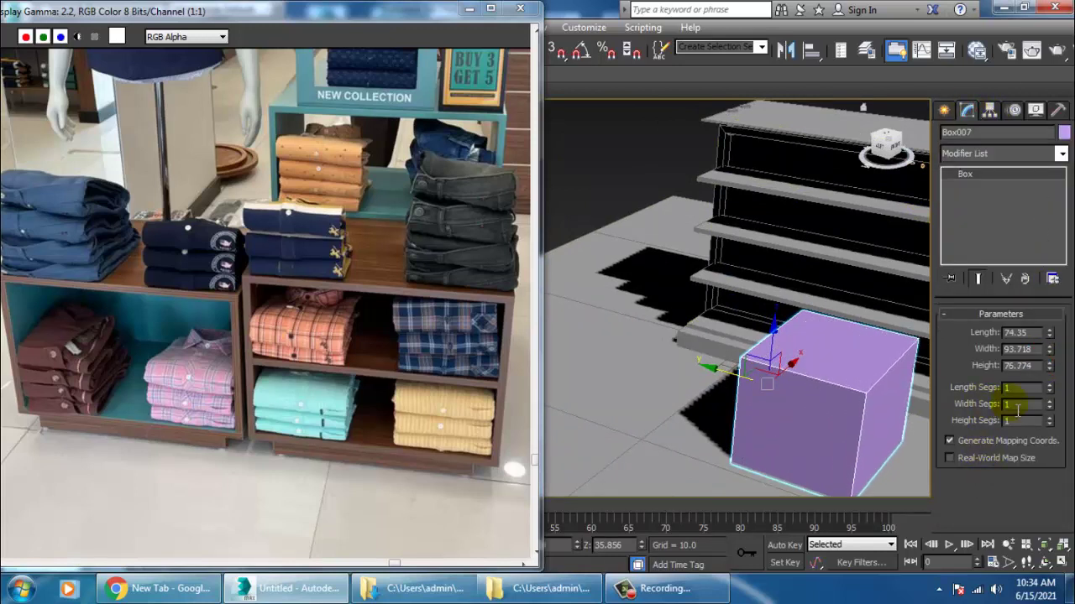
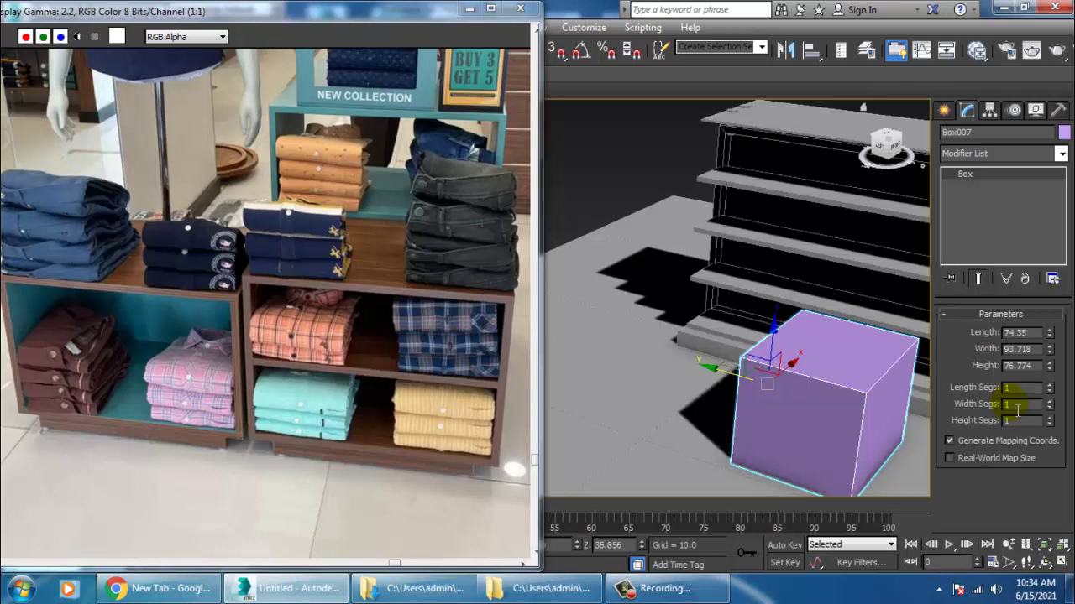
Convert the purple box to an Editable Poly and select its large front polygon
{"action": "middle_click_drag", "start_coordinate": [774, 338], "coordinate": [711, 296], "text": "alt"}
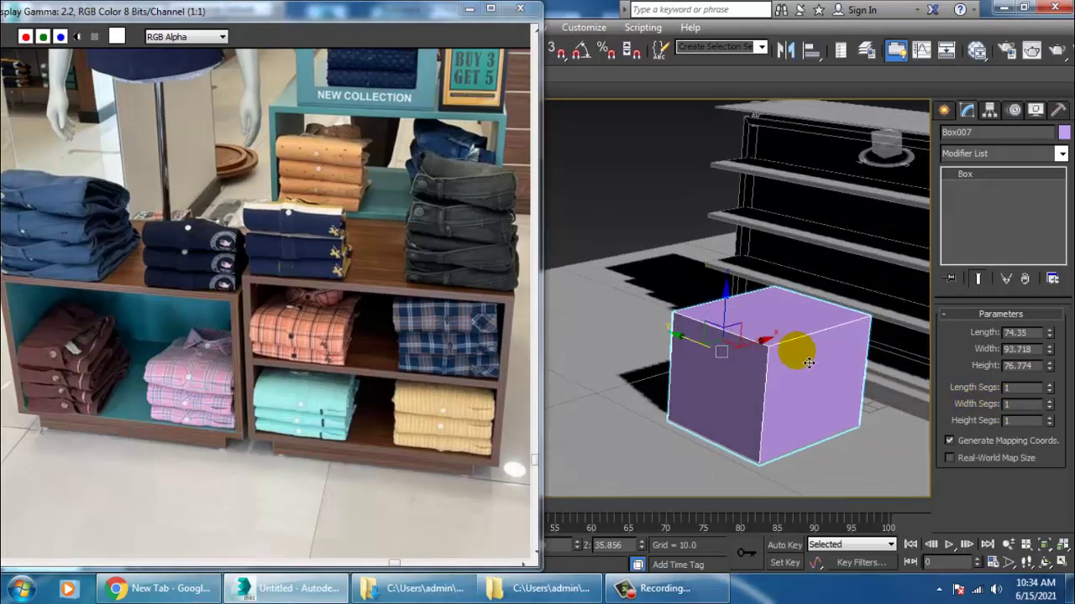
{"action": "middle_click_drag", "start_coordinate": [807, 363], "coordinate": [739, 317], "text": "alt"}
{"action": "right_click", "coordinate": [739, 317]}
{"action": "mouse_move", "coordinate": [819, 476]}
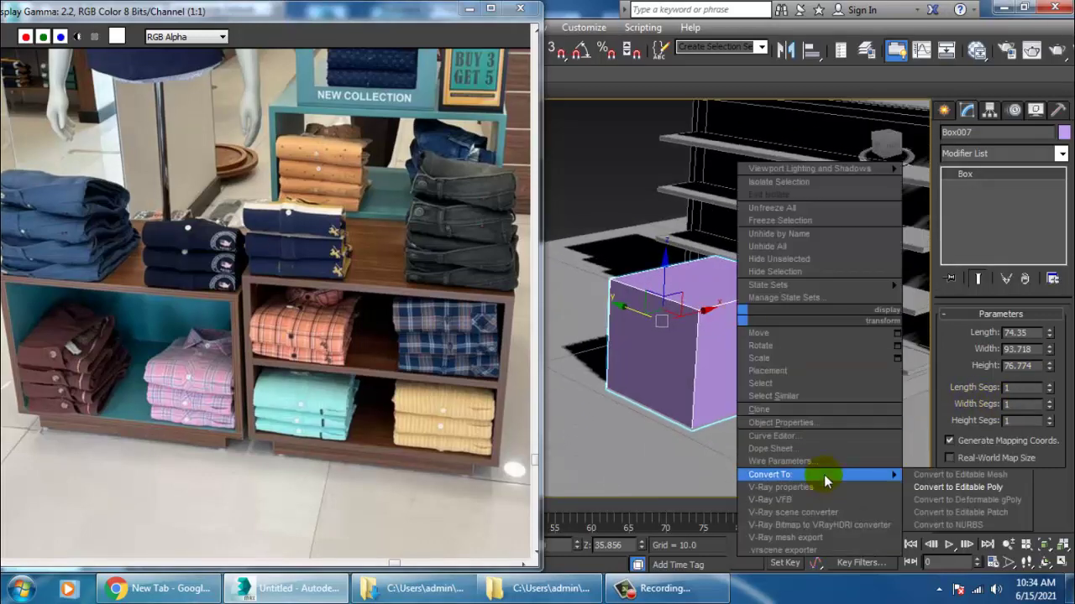
{"action": "left_click", "coordinate": [1000, 488]}
{"action": "left_click", "coordinate": [1015, 335]}
{"action": "left_click", "coordinate": [737, 349]}
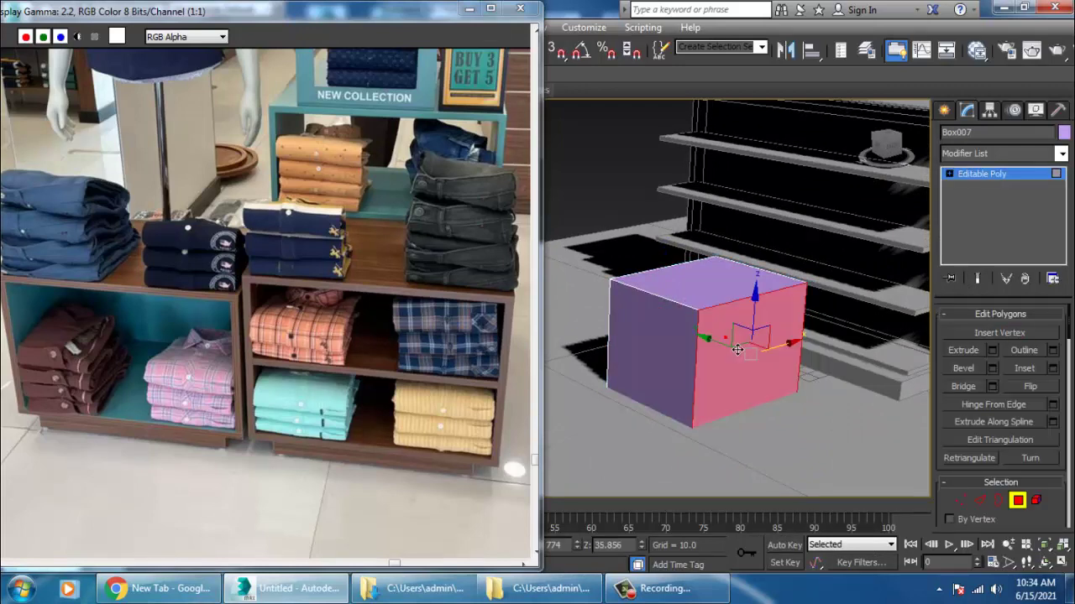
{"action": "middle_click_drag", "start_coordinate": [738, 350], "coordinate": [765, 323], "text": "alt"}
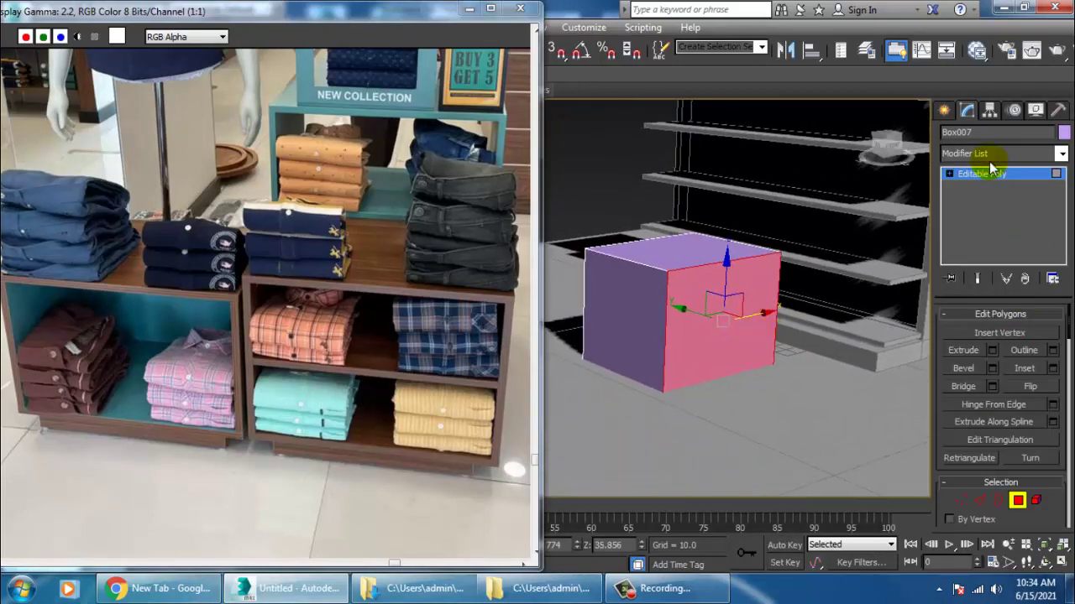
Leave polygon editing and raise the whole box about 5.9 units along Z
{"action": "left_click", "coordinate": [990, 173]}
{"action": "middle_click_drag", "start_coordinate": [671, 246], "coordinate": [653, 246], "text": "alt"}
{"action": "left_click_drag", "start_coordinate": [652, 255], "coordinate": [651, 246]}
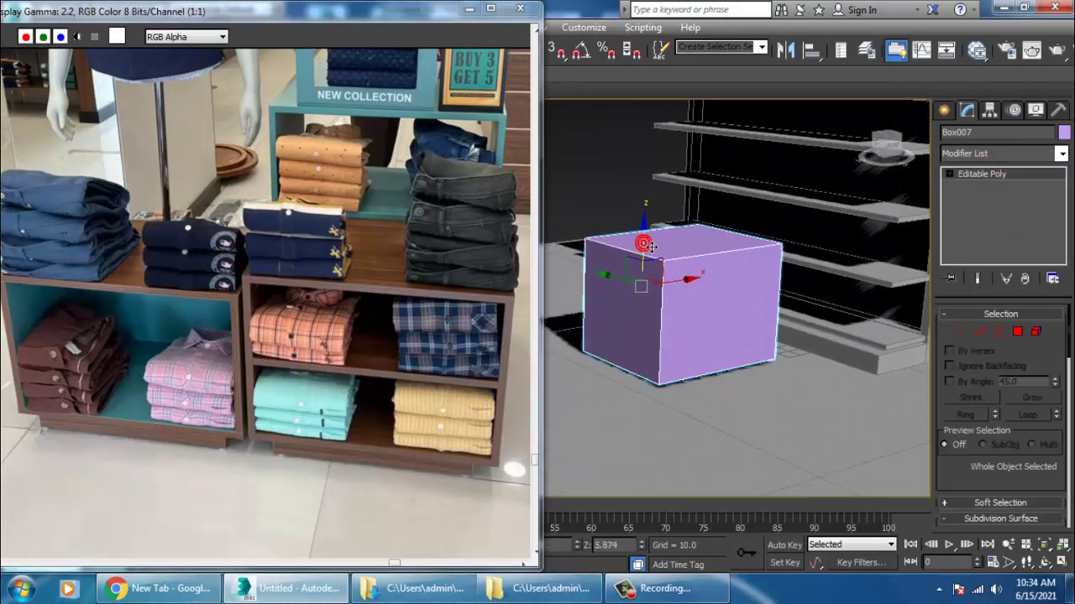
{"action": "scroll", "coordinate": [691, 277], "scroll_direction": "up", "scroll_amount": 2}
Inset the box's front polygon by 4.168 to form a frame around the opening
{"action": "left_click", "coordinate": [1017, 334]}
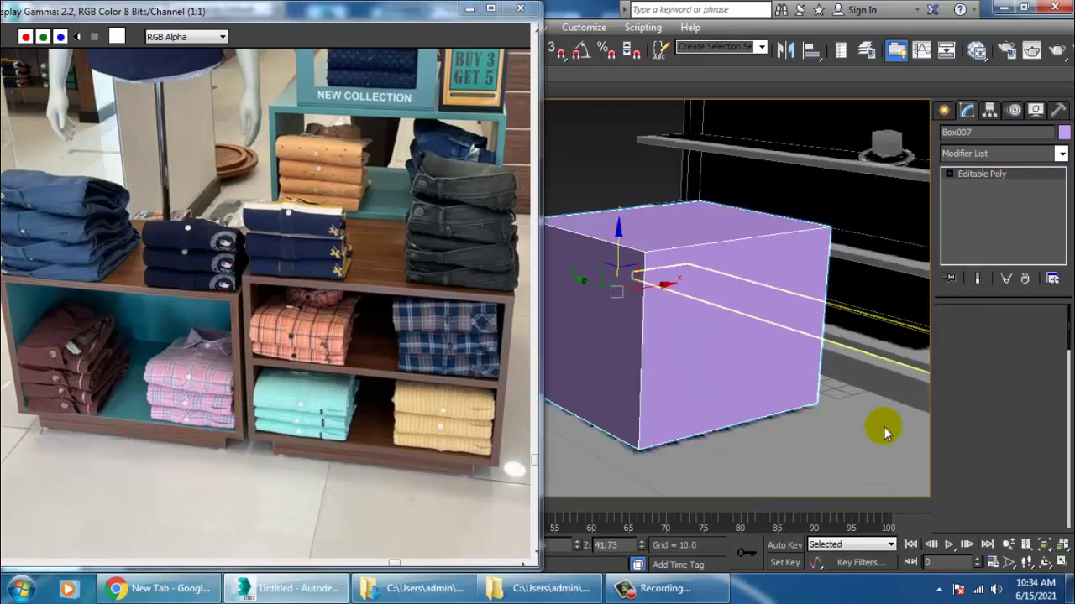
{"action": "left_click", "coordinate": [1053, 367]}
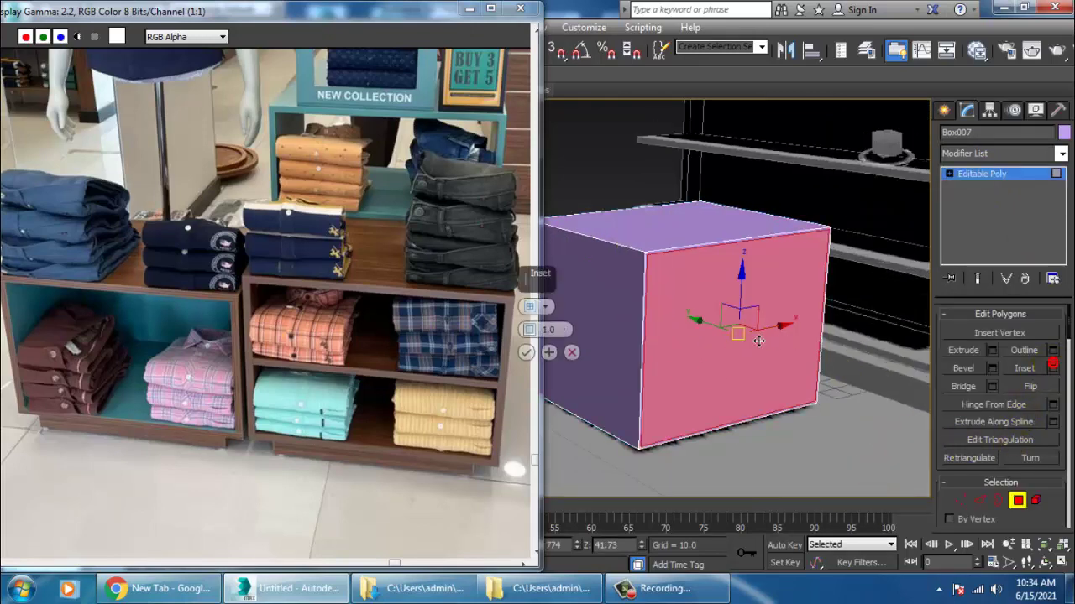
{"action": "middle_click_drag", "start_coordinate": [758, 341], "coordinate": [762, 348], "text": "alt"}
{"action": "left_click_drag", "start_coordinate": [526, 321], "coordinate": [534, 319]}
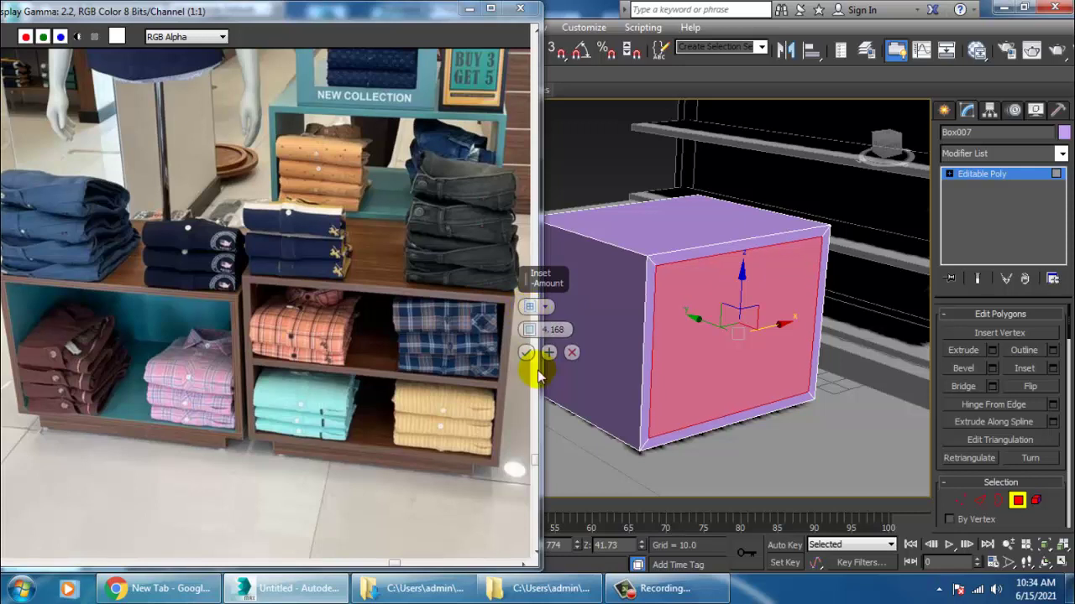
{"action": "left_click", "coordinate": [525, 354]}
Extrude the inset front polygon inward to hollow out the box as an open shelf compartment
{"action": "middle_click_drag", "start_coordinate": [878, 397], "coordinate": [896, 406], "text": "alt"}
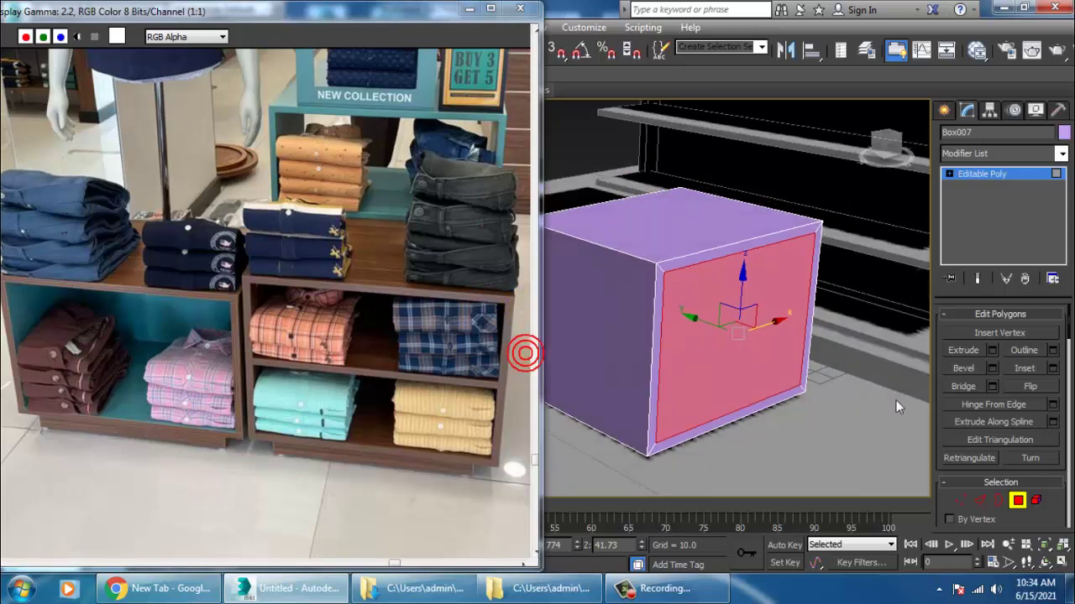
{"action": "left_click", "coordinate": [992, 351]}
{"action": "left_click_drag", "start_coordinate": [529, 330], "coordinate": [685, 139]}
{"action": "left_click", "coordinate": [525, 352]}
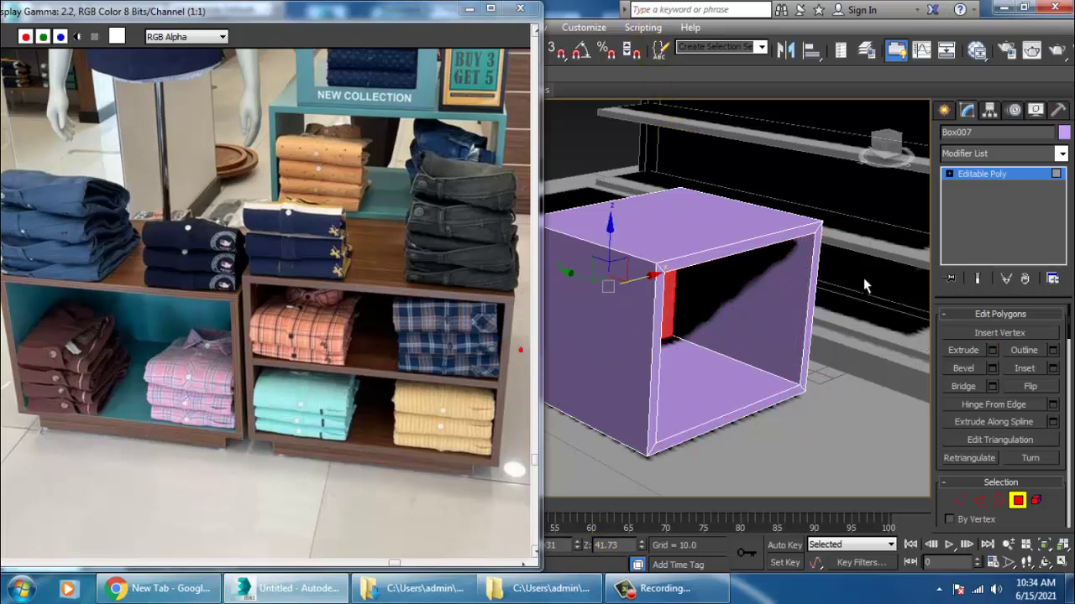
Adjust the recessed back polygon's depth along Y in wireframe, leaving a thin rear panel, and return to whole-object editing
{"action": "middle_click_drag", "start_coordinate": [824, 263], "coordinate": [828, 263], "text": "alt"}
{"action": "key", "text": "F3"}
{"action": "mouse_move", "coordinate": [765, 276]}
{"action": "middle_mouse_down", "text": "alt"}
{"action": "mouse_move", "coordinate": [713, 283]}
{"action": "mouse_move", "coordinate": [787, 238]}
{"action": "mouse_move", "coordinate": [743, 269]}
{"action": "middle_mouse_up", "text": "alt"}
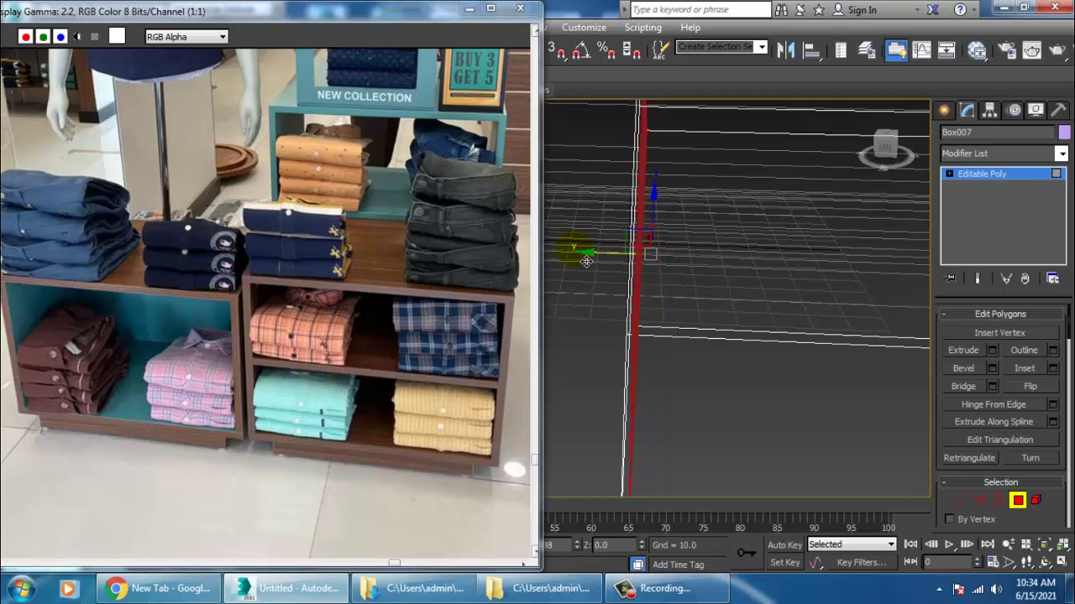
{"action": "mouse_move", "coordinate": [588, 256]}
{"action": "middle_mouse_down", "text": "alt"}
{"action": "mouse_move", "coordinate": [678, 286]}
{"action": "mouse_move", "coordinate": [771, 273]}
{"action": "mouse_move", "coordinate": [768, 285]}
{"action": "middle_mouse_up", "text": "alt"}
{"action": "key", "text": "F3"}
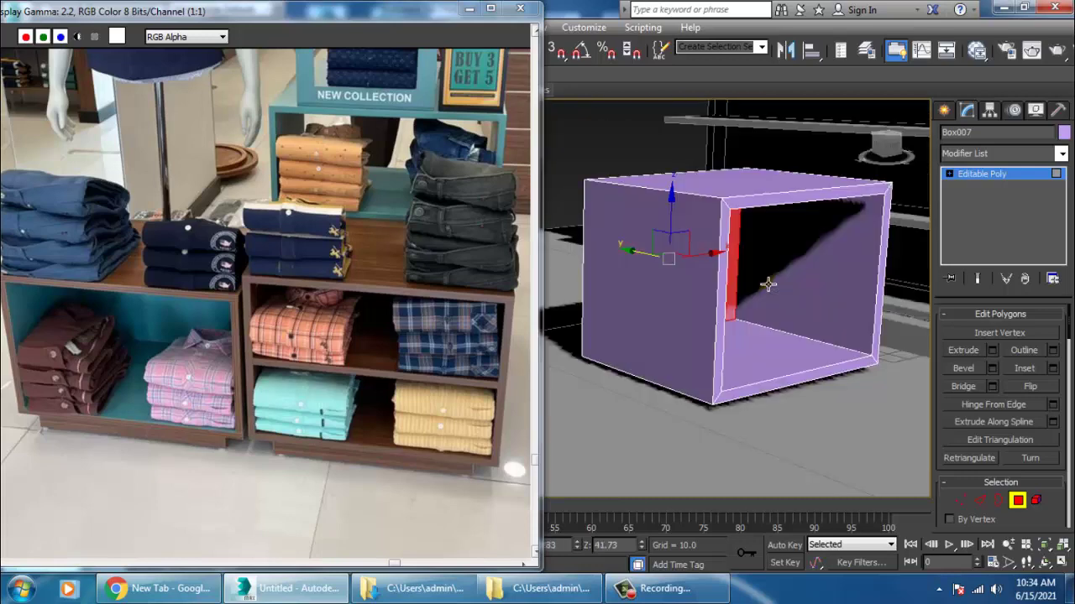
{"action": "middle_click_drag", "start_coordinate": [852, 296], "coordinate": [829, 304], "text": "alt"}
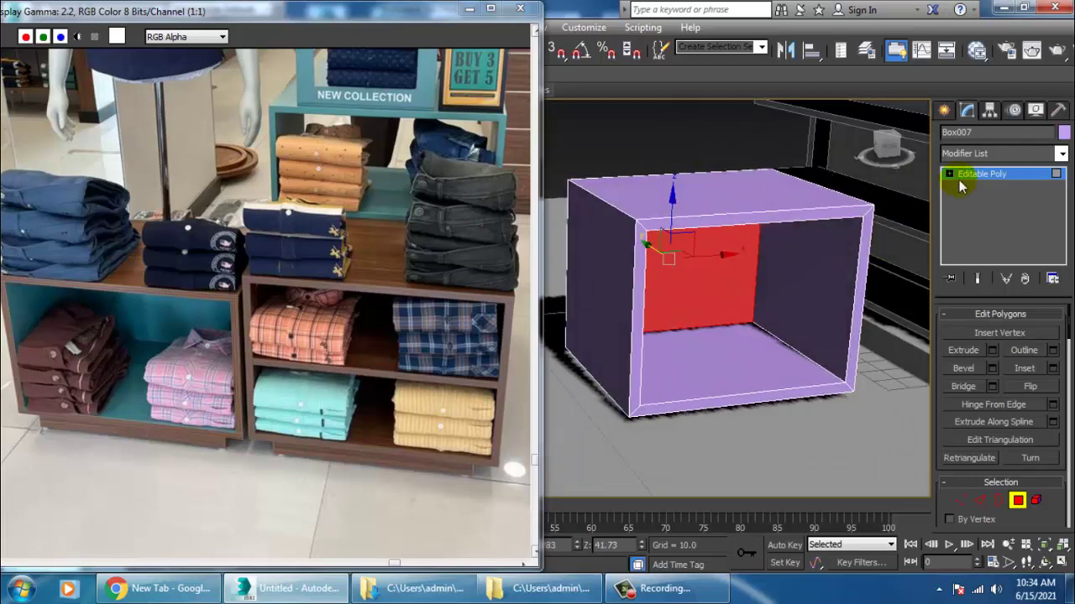
{"action": "middle_click_drag", "start_coordinate": [774, 340], "coordinate": [743, 329], "text": "alt"}
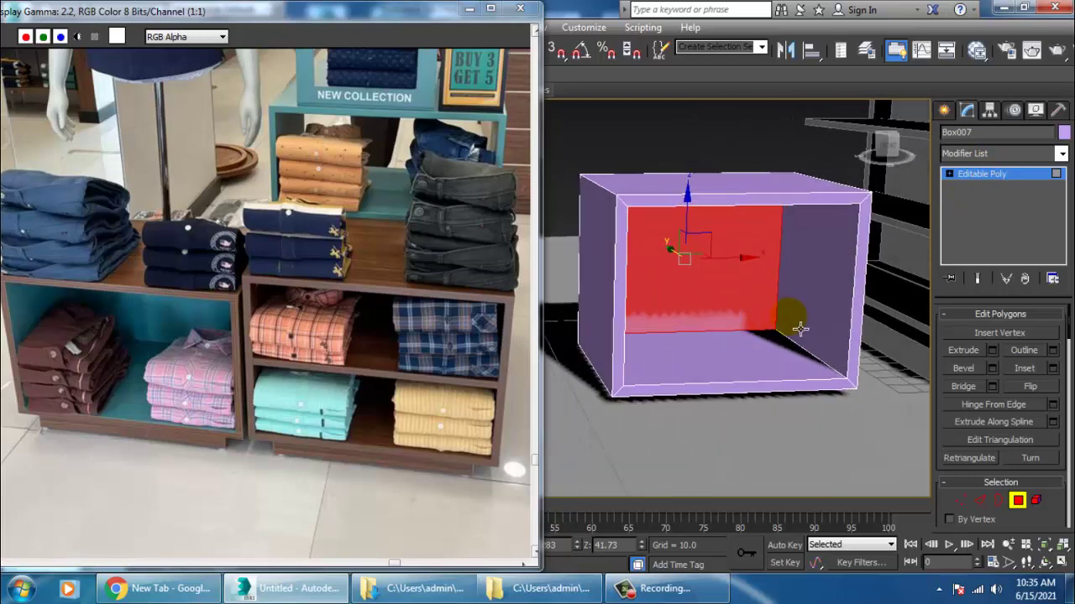
{"action": "left_click", "coordinate": [997, 173]}
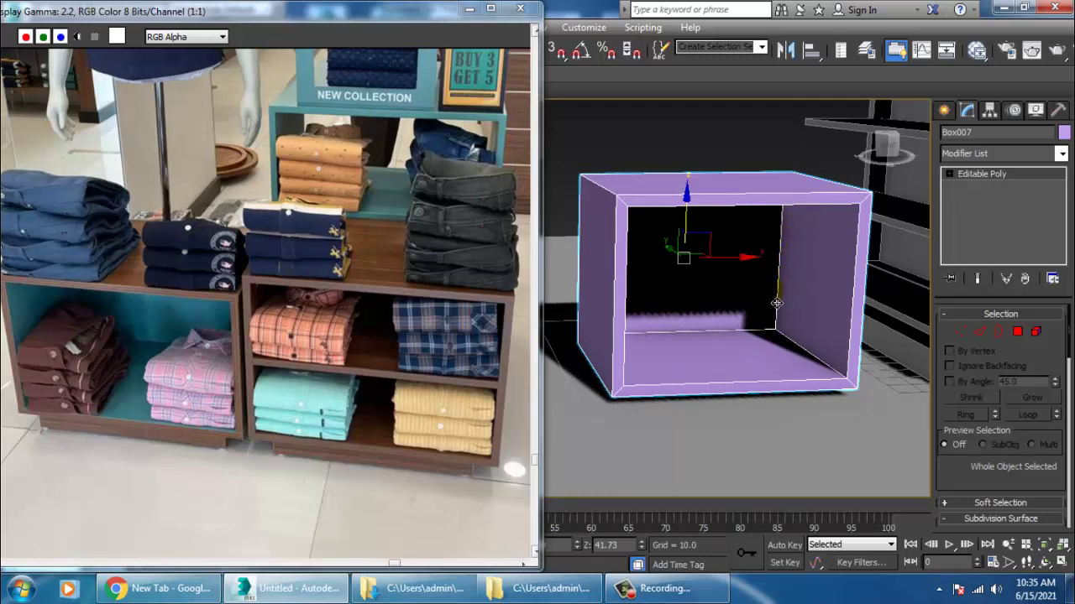
Connect the box's widthwise edges with 2 segments to add two vertical edge loops
{"action": "middle_click_drag", "start_coordinate": [777, 303], "coordinate": [797, 403], "text": "alt"}
{"action": "left_click", "coordinate": [980, 332]}
{"action": "left_click_drag", "start_coordinate": [674, 132], "coordinate": [750, 529]}
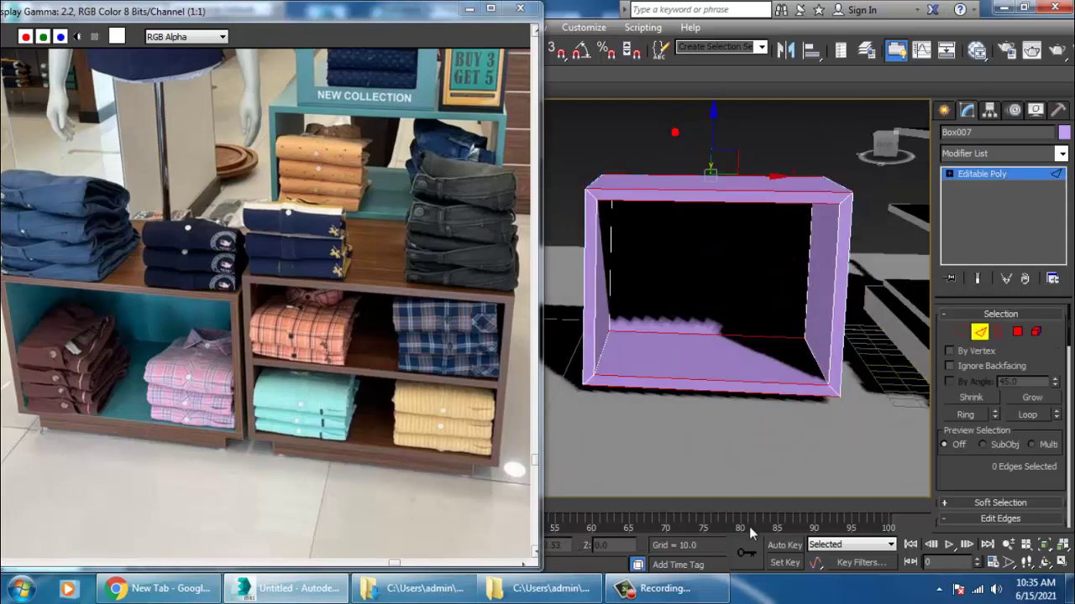
{"action": "scroll", "coordinate": [1055, 442], "scroll_direction": "down", "scroll_amount": 3}
{"action": "left_click", "coordinate": [1054, 515]}
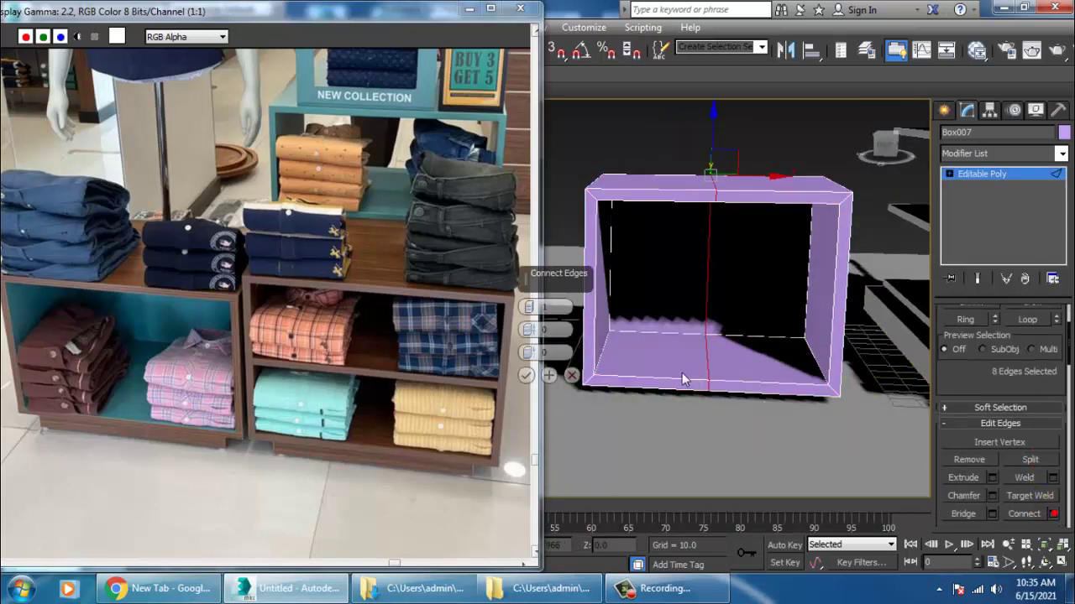
{"action": "left_click", "coordinate": [528, 311]}
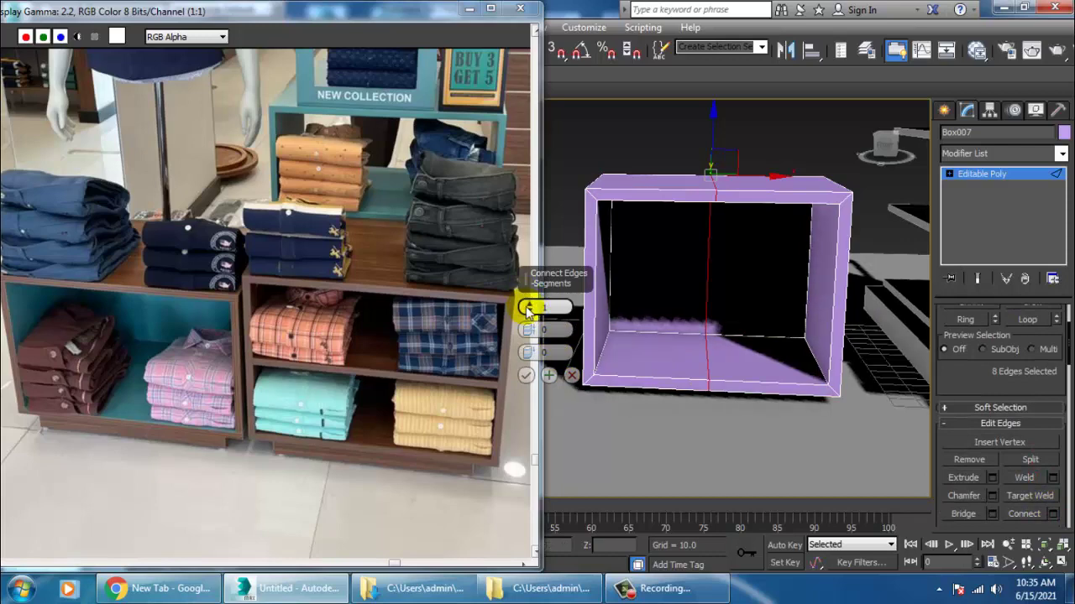
{"action": "left_click", "coordinate": [530, 307]}
{"action": "left_click", "coordinate": [526, 377]}
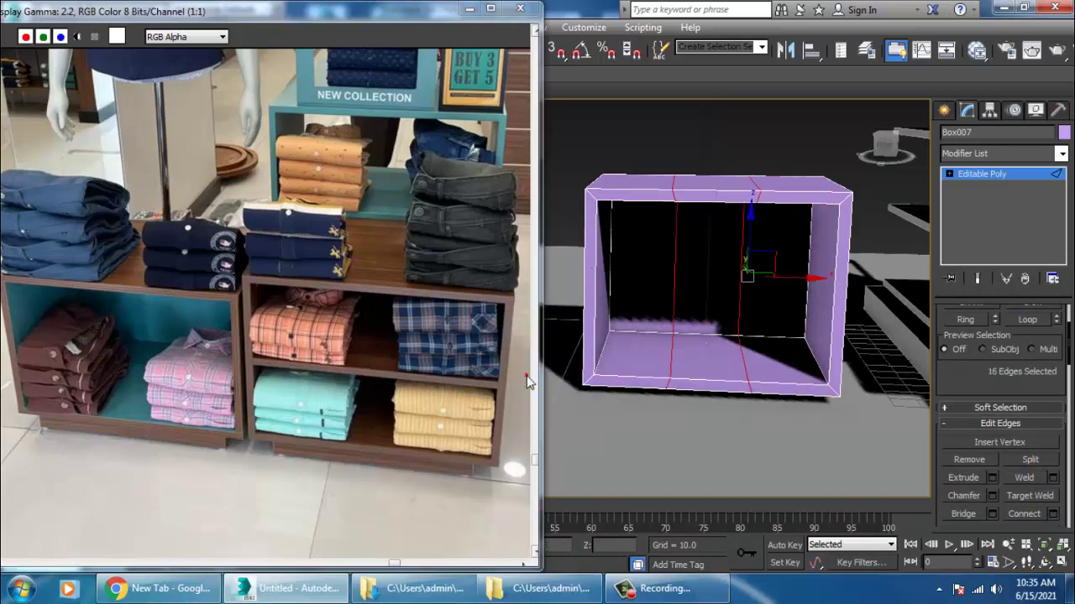
Select the vertices of the left added edge loop in the front view and scale them flat along X
{"action": "key", "text": "alt+w"}
{"action": "middle_click_drag", "start_coordinate": [745, 221], "coordinate": [756, 232]}
{"action": "key", "text": "alt+w"}
{"action": "key", "text": "1"}
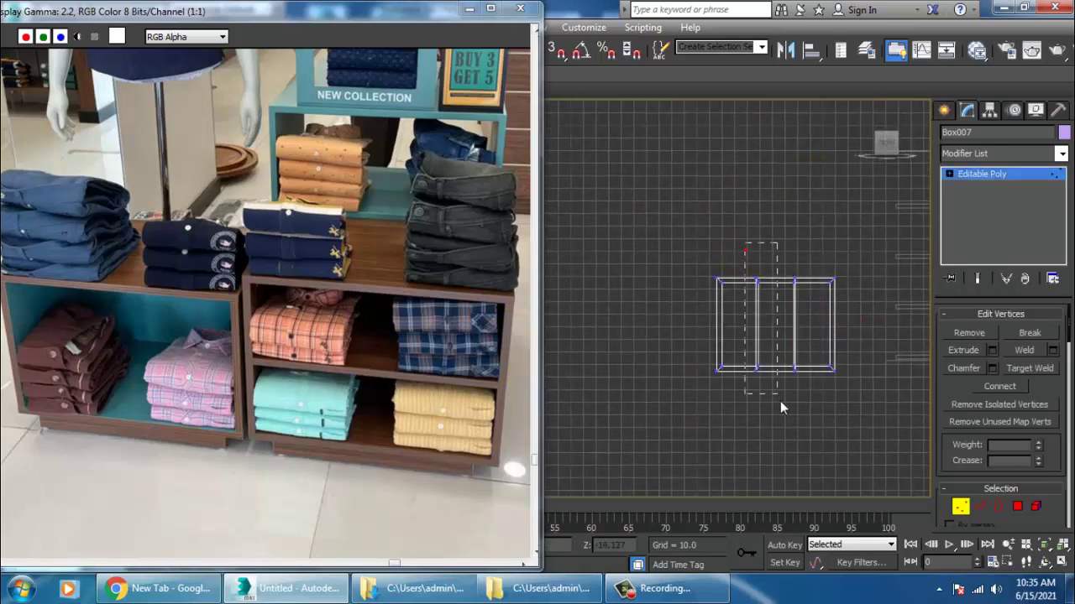
{"action": "left_click_drag", "start_coordinate": [780, 400], "coordinate": [781, 402]}
{"action": "key", "text": "r"}
{"action": "left_click_drag", "start_coordinate": [830, 322], "coordinate": [865, 329]}
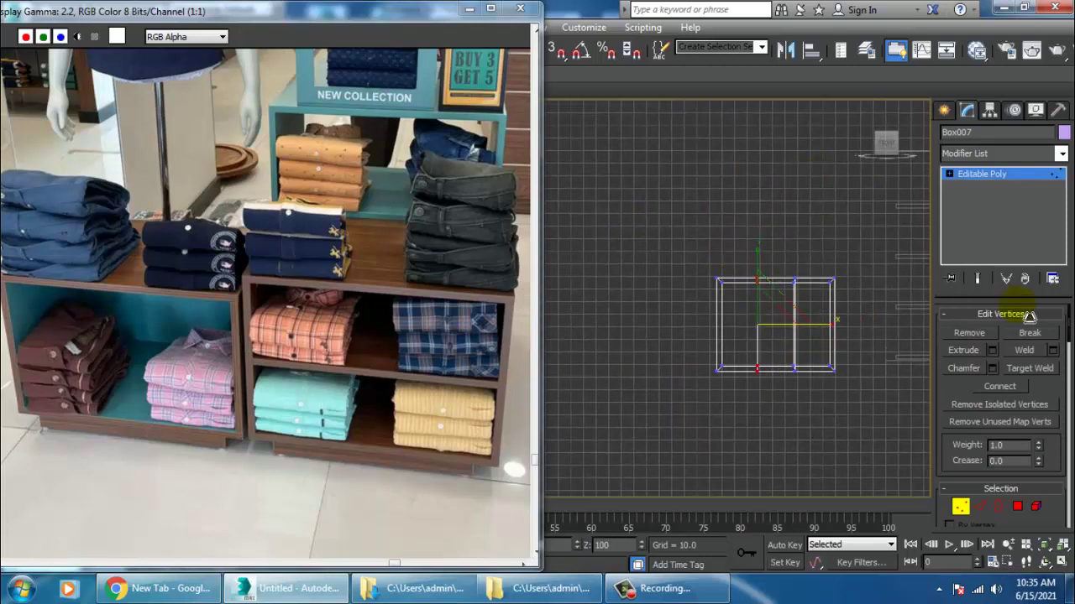
{"action": "left_click_drag", "start_coordinate": [1007, 316], "coordinate": [1004, 317]}
Move the straightened left vertex column along X toward the box's left side
{"action": "scroll", "coordinate": [770, 340], "scroll_direction": "up", "scroll_amount": 2}
{"action": "middle_click_drag", "start_coordinate": [772, 339], "coordinate": [797, 344]}
{"action": "key", "text": "w"}
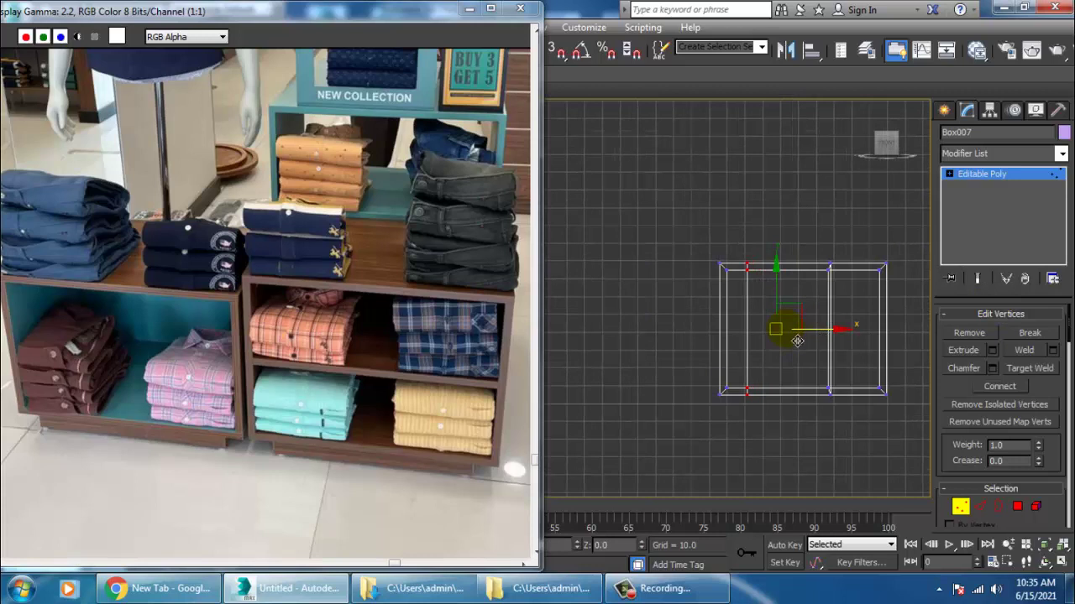
Straighten the right added vertex column along X and move it close to the box's right side
{"action": "left_click_drag", "start_coordinate": [848, 451], "coordinate": [848, 450]}
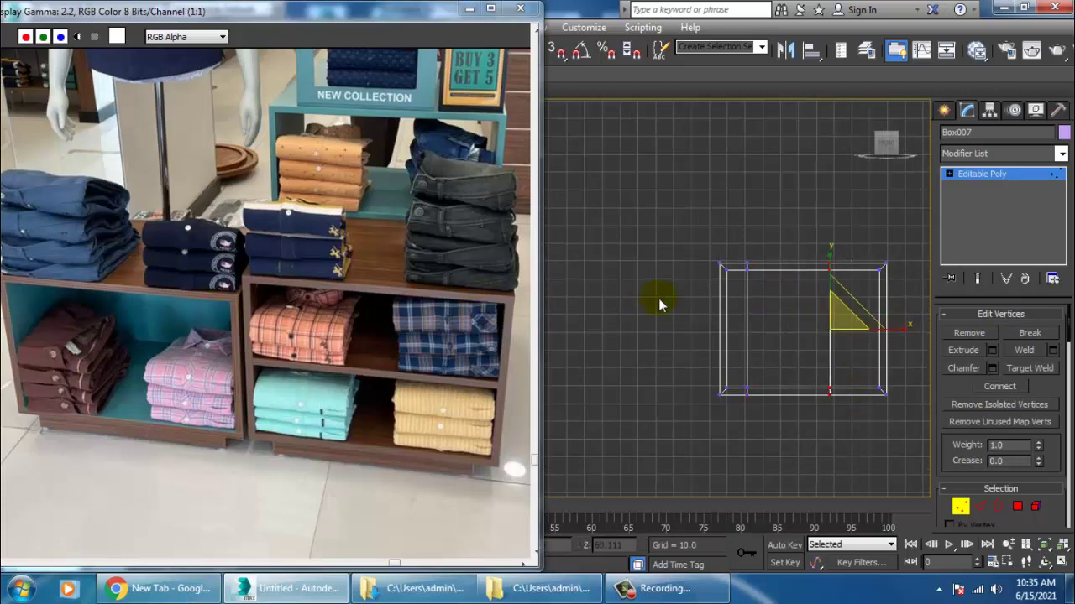
{"action": "key", "text": "w"}
{"action": "left_click_drag", "start_coordinate": [903, 338], "coordinate": [933, 351]}
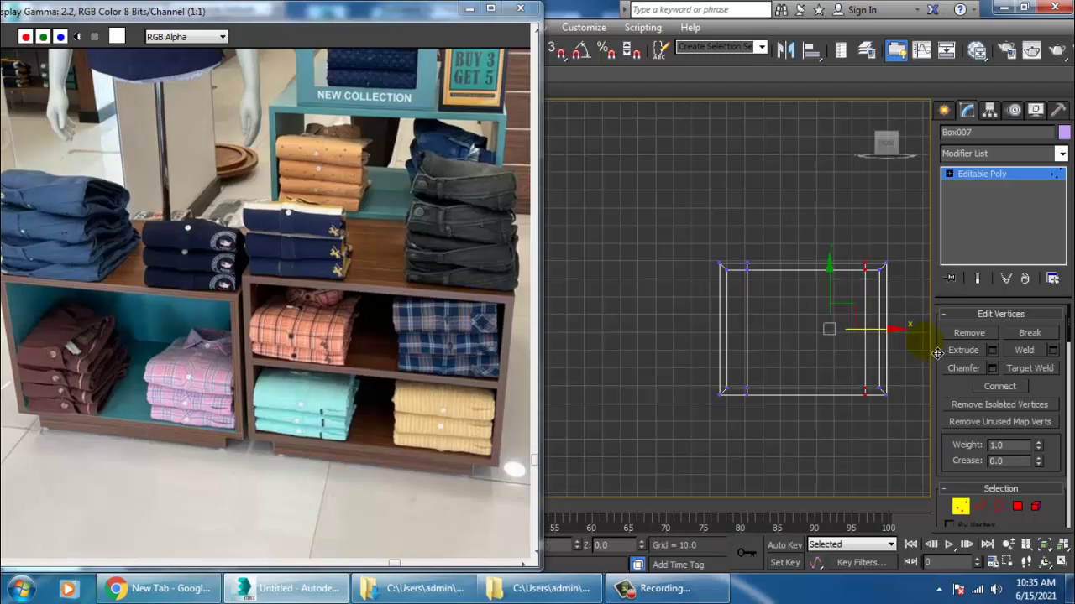
Connect the box's ring of depthwise edges with 2 segments, pinched outward toward the front and back
{"action": "left_click_drag", "start_coordinate": [936, 353], "coordinate": [936, 353]}
{"action": "key", "text": "alt+w"}
{"action": "middle_click", "coordinate": [808, 430]}
{"action": "key", "text": "z"}
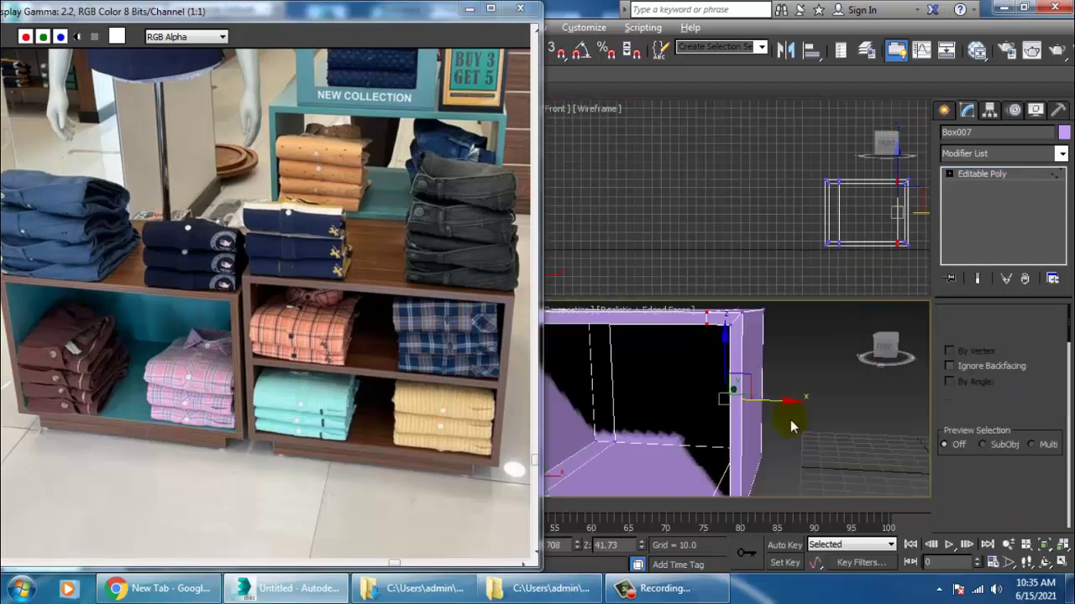
{"action": "middle_click_drag", "start_coordinate": [792, 425], "coordinate": [775, 367], "text": "alt"}
{"action": "scroll", "coordinate": [823, 348], "scroll_direction": "down", "scroll_amount": 3}
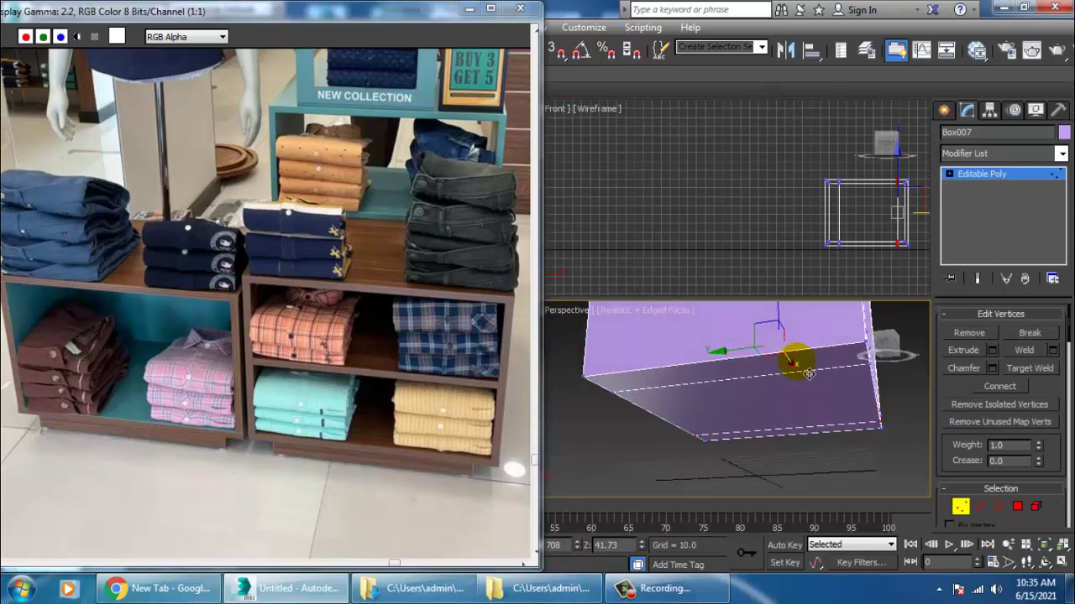
{"action": "left_click", "coordinate": [985, 509]}
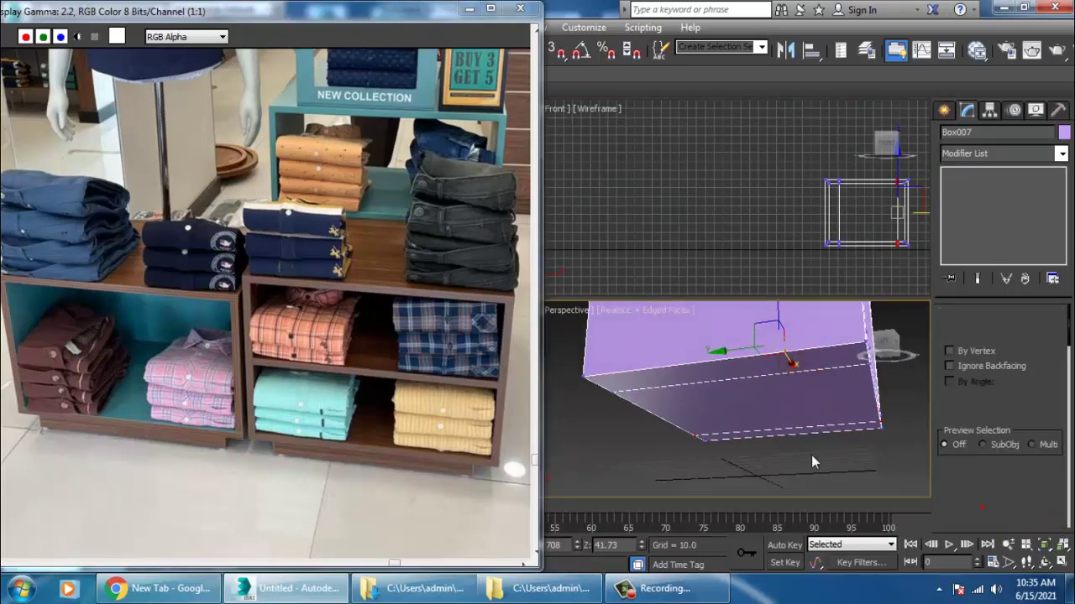
{"action": "scroll", "coordinate": [789, 429], "scroll_direction": "down", "scroll_amount": 3}
{"action": "middle_click_drag", "start_coordinate": [789, 429], "coordinate": [739, 342], "text": "alt"}
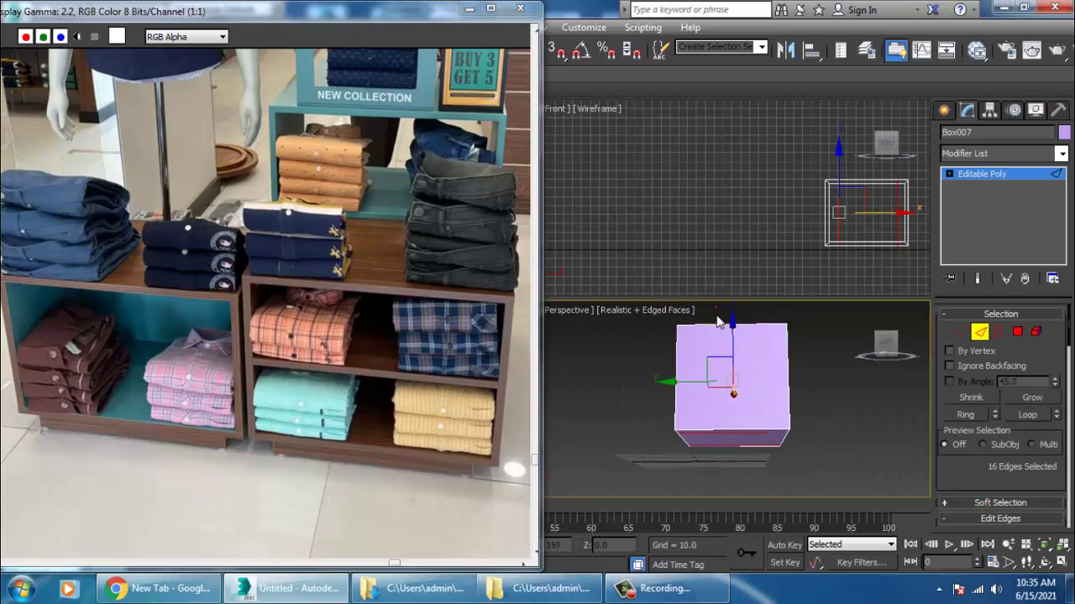
{"action": "left_click", "coordinate": [728, 323]}
{"action": "key", "text": "alt+r"}
{"action": "left_click_drag", "start_coordinate": [1051, 502], "coordinate": [1026, 374]}
{"action": "left_click", "coordinate": [1053, 498]}
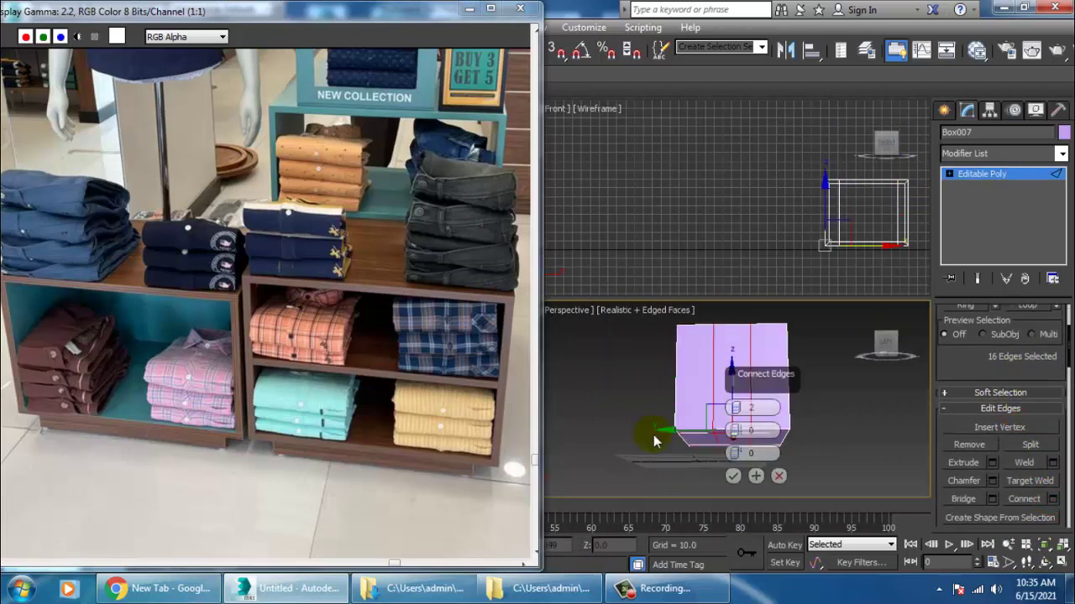
{"action": "left_click_drag", "start_coordinate": [737, 433], "coordinate": [712, 157]}
{"action": "left_click", "coordinate": [733, 476]}
Extrude the central polygon on the box's underside a short distance downward to form a recessed base
{"action": "middle_click_drag", "start_coordinate": [748, 469], "coordinate": [825, 417], "text": "alt"}
{"action": "scroll", "coordinate": [796, 428], "scroll_direction": "up", "scroll_amount": 2}
{"action": "left_click", "coordinate": [949, 174]}
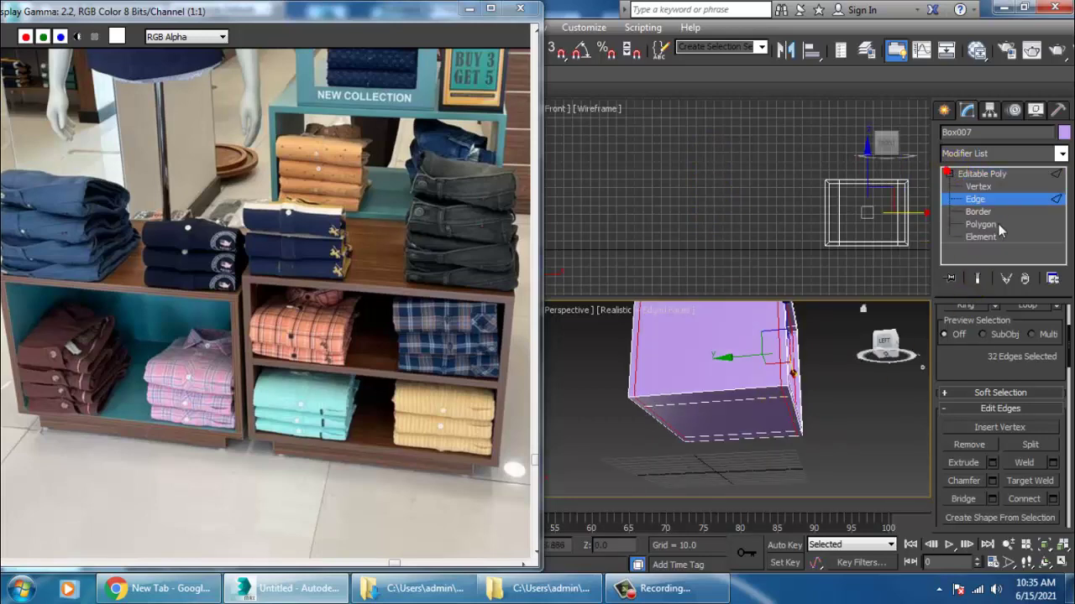
{"action": "left_click", "coordinate": [999, 225]}
{"action": "left_click", "coordinate": [730, 427]}
{"action": "middle_click_drag", "start_coordinate": [731, 427], "coordinate": [784, 382], "text": "alt"}
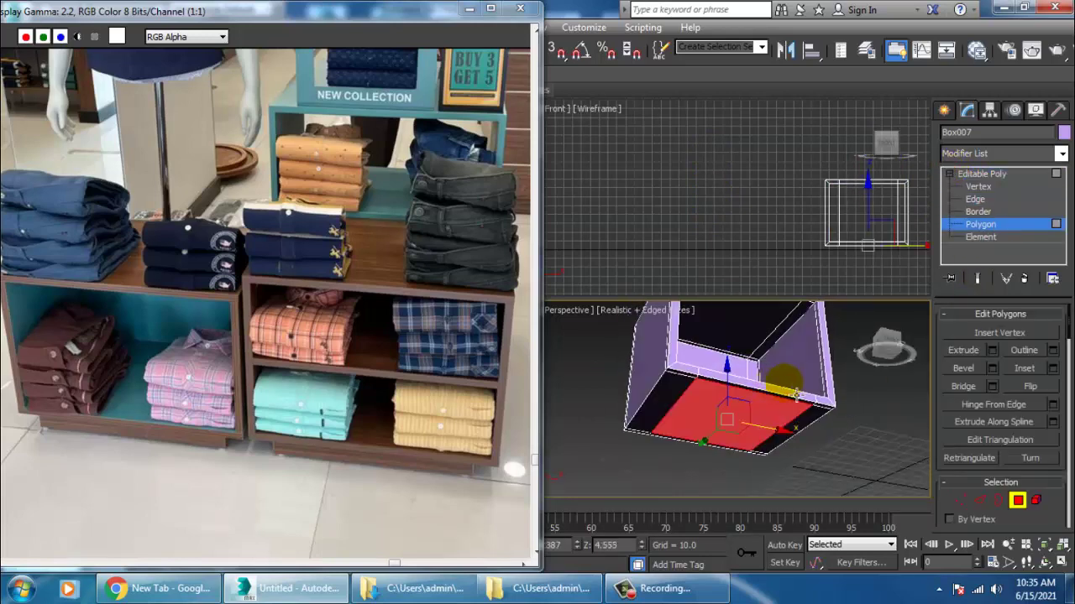
{"action": "left_click", "coordinate": [993, 351]}
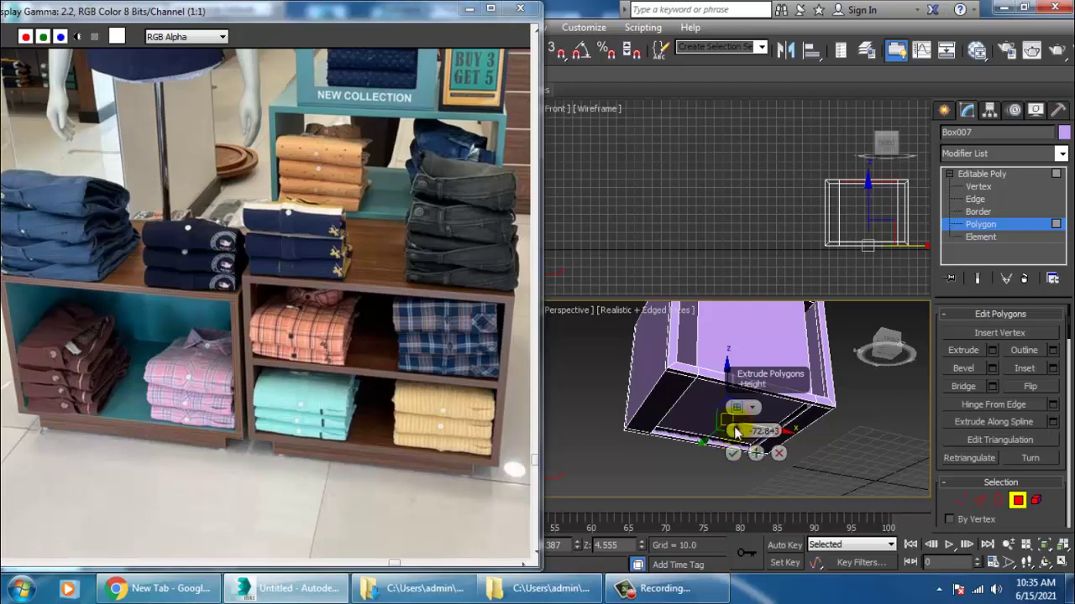
{"action": "left_click_drag", "start_coordinate": [737, 431], "coordinate": [727, 363]}
{"action": "left_click_drag", "start_coordinate": [735, 449], "coordinate": [723, 241]}
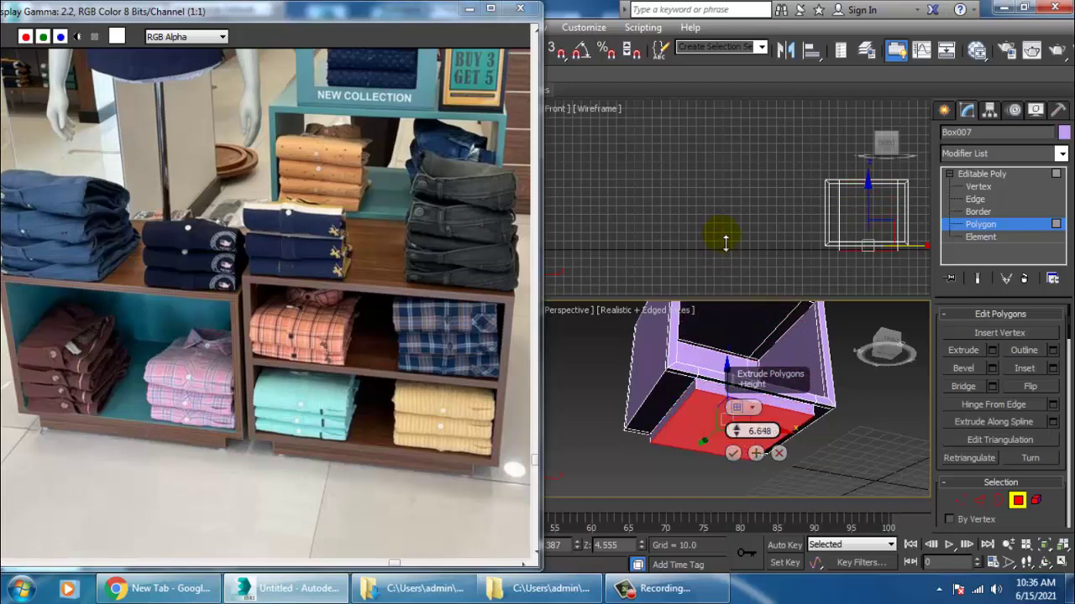
{"action": "left_click", "coordinate": [732, 454]}
{"action": "middle_click_drag", "start_coordinate": [733, 455], "coordinate": [771, 452], "text": "alt"}
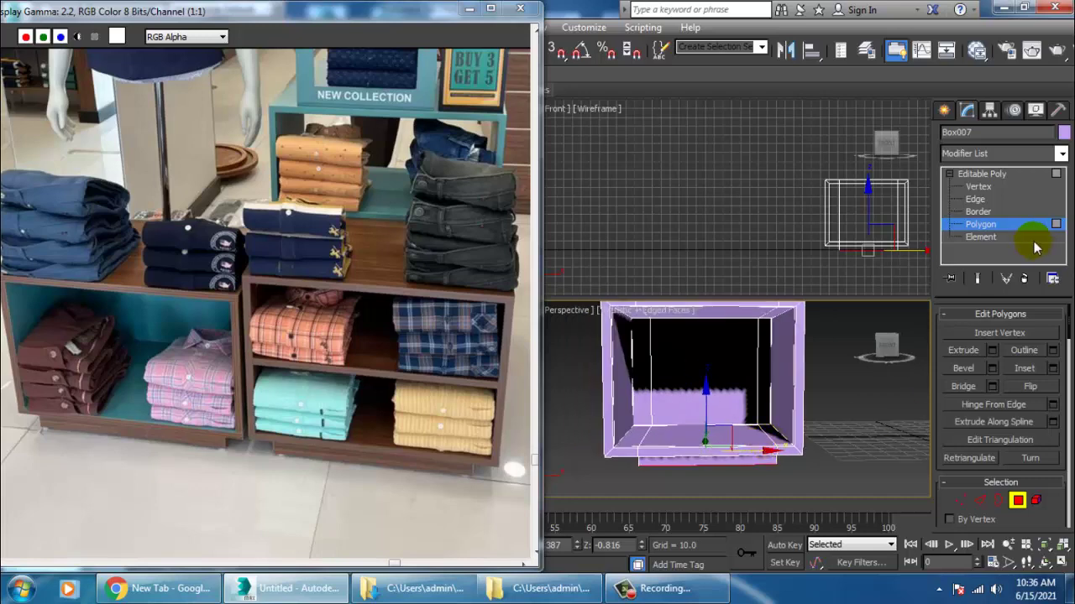
Clone the finished cabinet along X to place a copy on its right side
{"action": "left_click", "coordinate": [979, 174]}
{"action": "key", "text": "alt+w"}
{"action": "middle_click_drag", "start_coordinate": [753, 408], "coordinate": [733, 317], "text": "alt"}
{"action": "scroll", "coordinate": [782, 353], "scroll_direction": "down", "scroll_amount": 7}
{"action": "left_click_drag", "start_coordinate": [744, 317], "coordinate": [855, 316], "text": "shift"}
{"action": "left_click", "coordinate": [554, 364]}
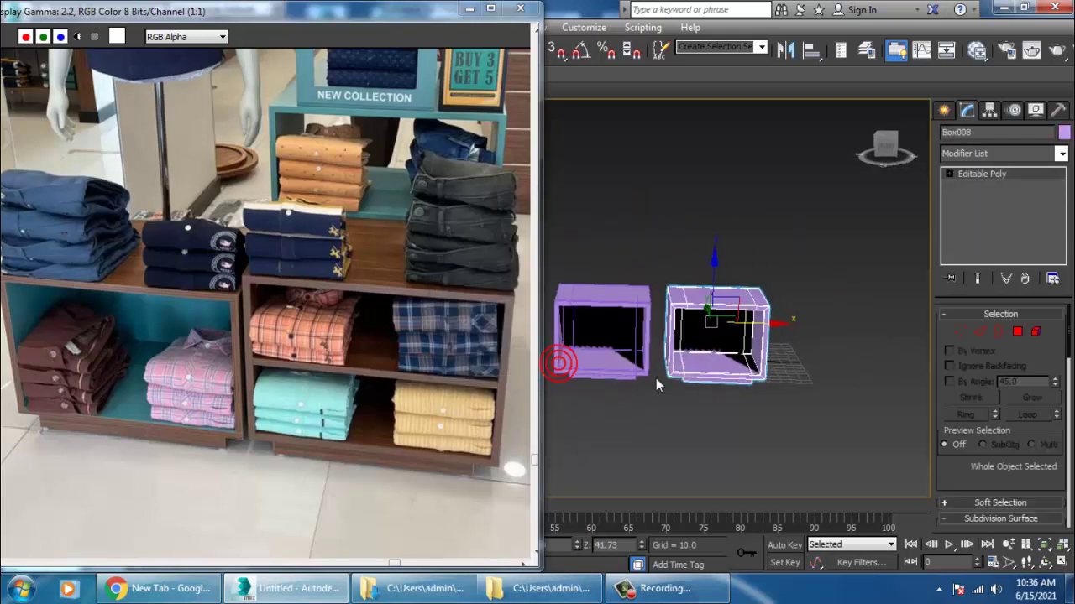
Widen the copied cabinet by moving its right-side vertices outward along X, and raise its top vertices along Z
{"action": "middle_click_drag", "start_coordinate": [771, 277], "coordinate": [720, 282]}
{"action": "key", "text": "1"}
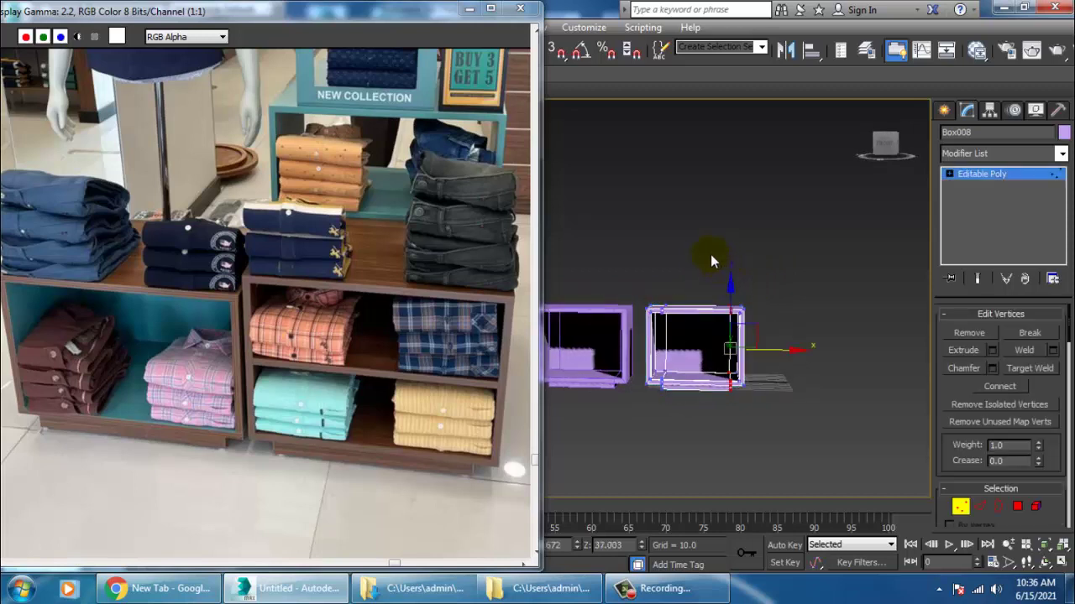
{"action": "left_click_drag", "start_coordinate": [709, 253], "coordinate": [782, 342]}
{"action": "left_click_drag", "start_coordinate": [684, 285], "coordinate": [795, 315]}
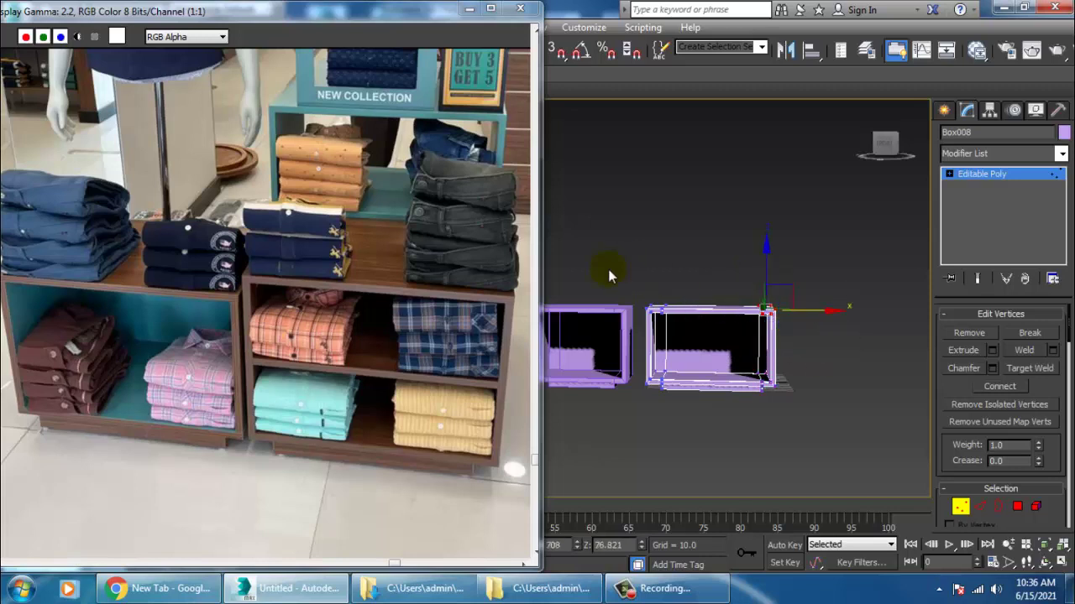
{"action": "left_click_drag", "start_coordinate": [887, 320], "coordinate": [888, 321]}
{"action": "left_click_drag", "start_coordinate": [724, 272], "coordinate": [721, 251]}
{"action": "scroll", "coordinate": [738, 291], "scroll_direction": "up", "scroll_amount": 4}
Connect the copied cabinet's vertical edges with 2 segments and a pinch of -67
{"action": "middle_click_drag", "start_coordinate": [713, 269], "coordinate": [784, 293], "text": "alt"}
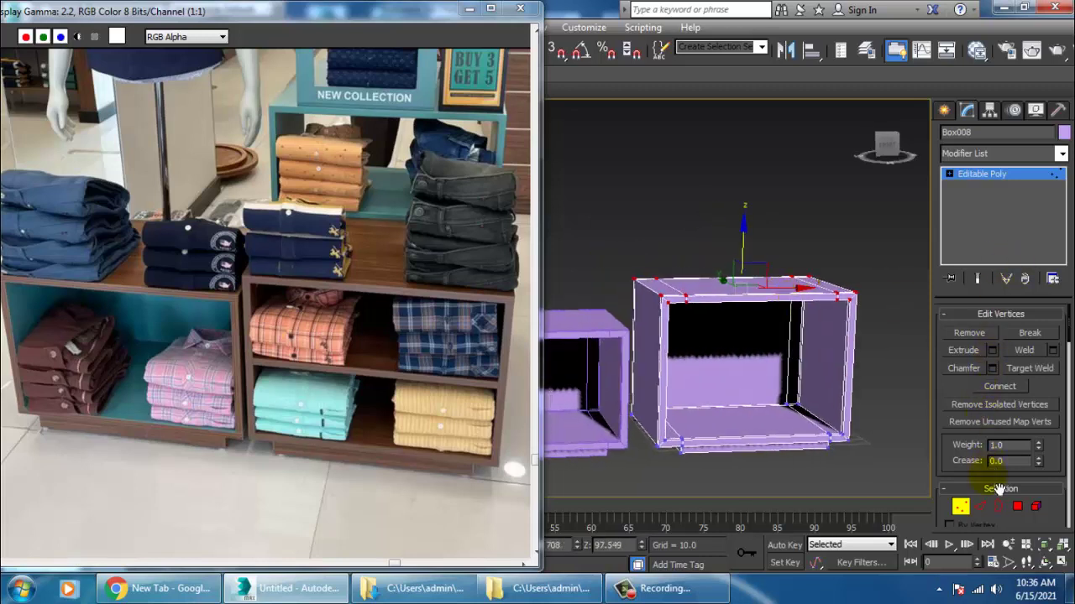
{"action": "left_click", "coordinate": [980, 506]}
{"action": "left_click_drag", "start_coordinate": [924, 365], "coordinate": [924, 366]}
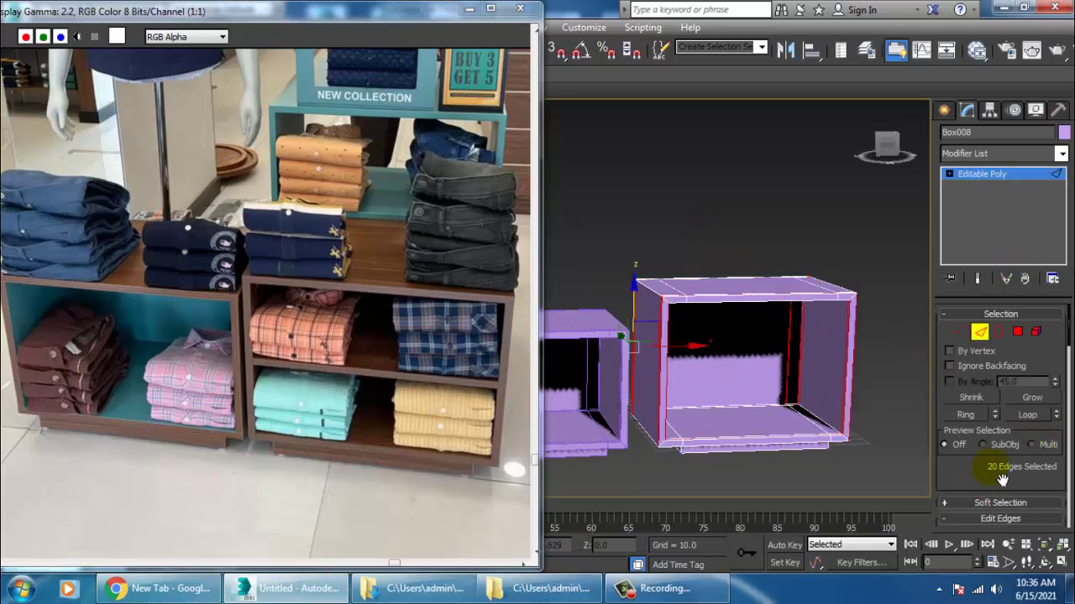
{"action": "left_click_drag", "start_coordinate": [1006, 491], "coordinate": [1006, 391]}
{"action": "left_click", "coordinate": [1053, 510]}
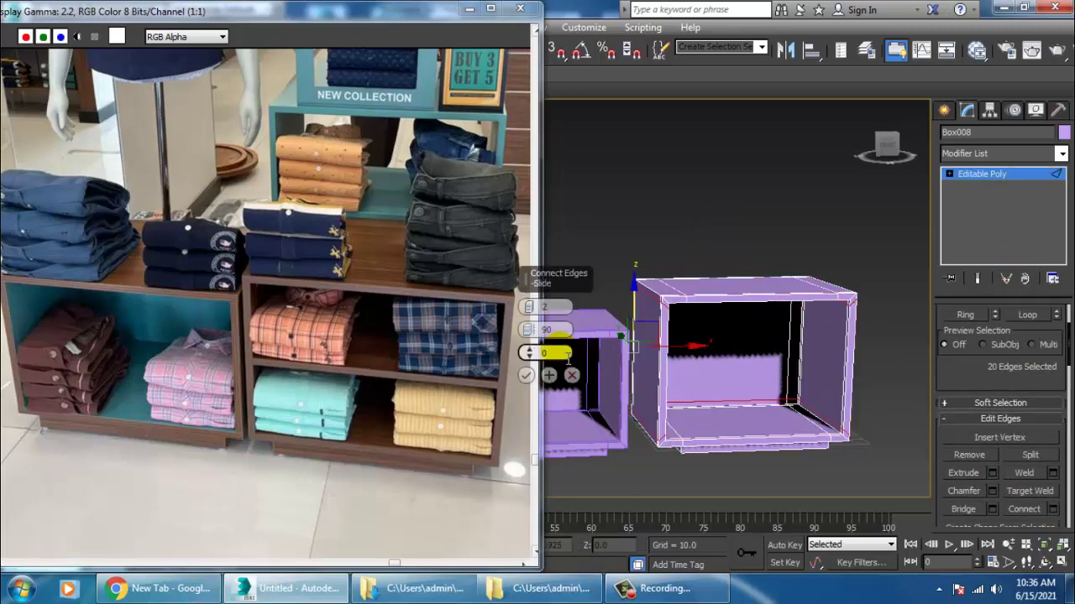
{"action": "left_click_drag", "start_coordinate": [529, 329], "coordinate": [700, 228]}
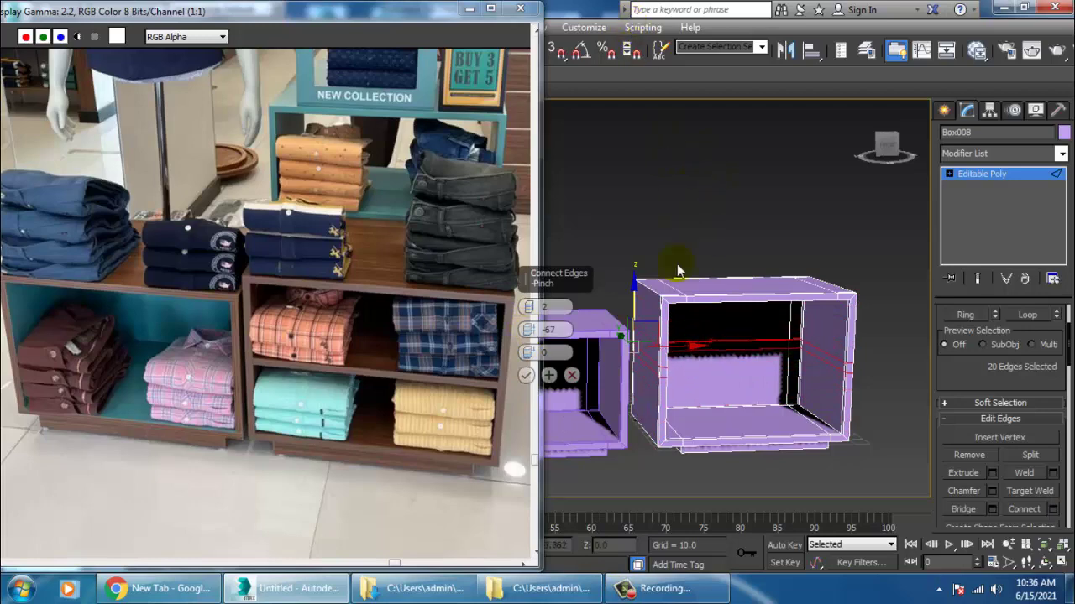
{"action": "left_click", "coordinate": [526, 375]}
Lower the two new edge loops slightly and bridge the facing inner side polygons between them to form a middle shelf
{"action": "middle_click_drag", "start_coordinate": [732, 365], "coordinate": [715, 337], "text": "alt"}
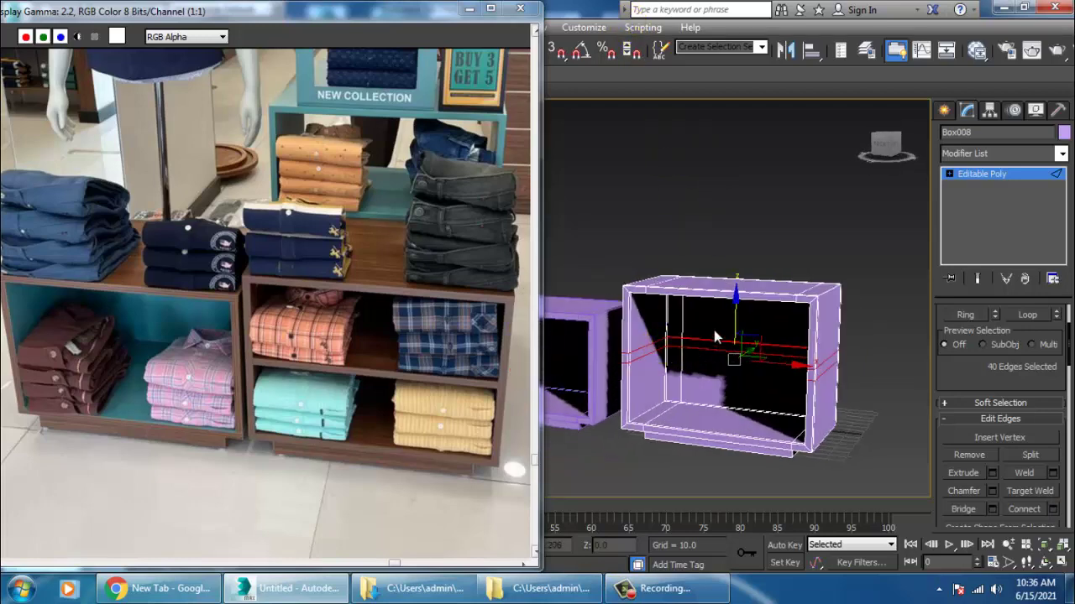
{"action": "left_click_drag", "start_coordinate": [744, 326], "coordinate": [749, 332]}
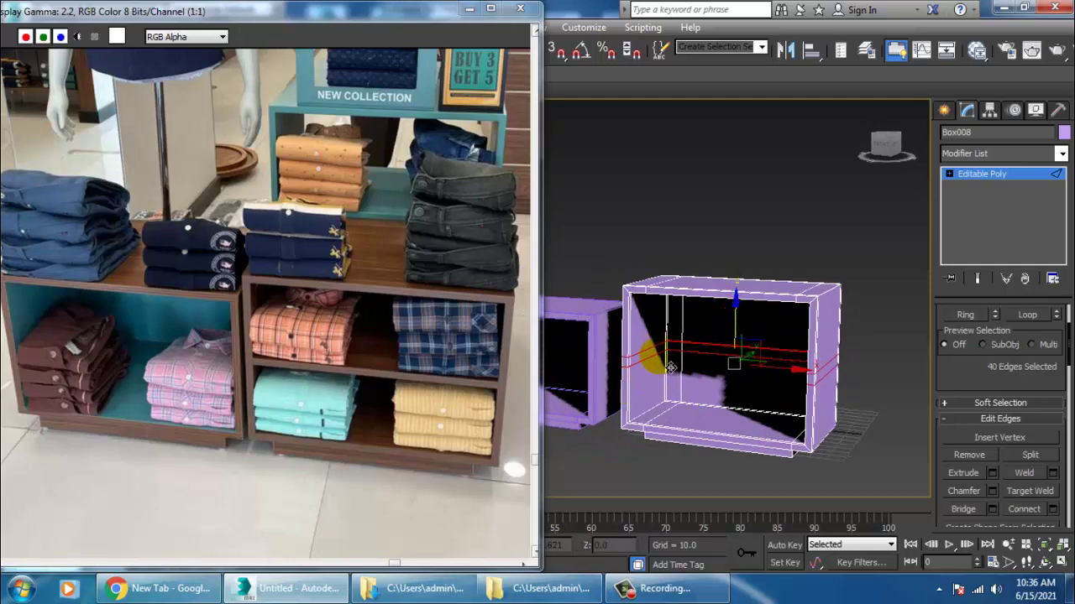
{"action": "key", "text": "4"}
{"action": "left_click", "coordinate": [648, 354]}
{"action": "middle_click_drag", "start_coordinate": [781, 346], "coordinate": [858, 366], "text": "alt"}
{"action": "left_click", "coordinate": [812, 354]}
{"action": "left_click", "coordinate": [964, 388]}
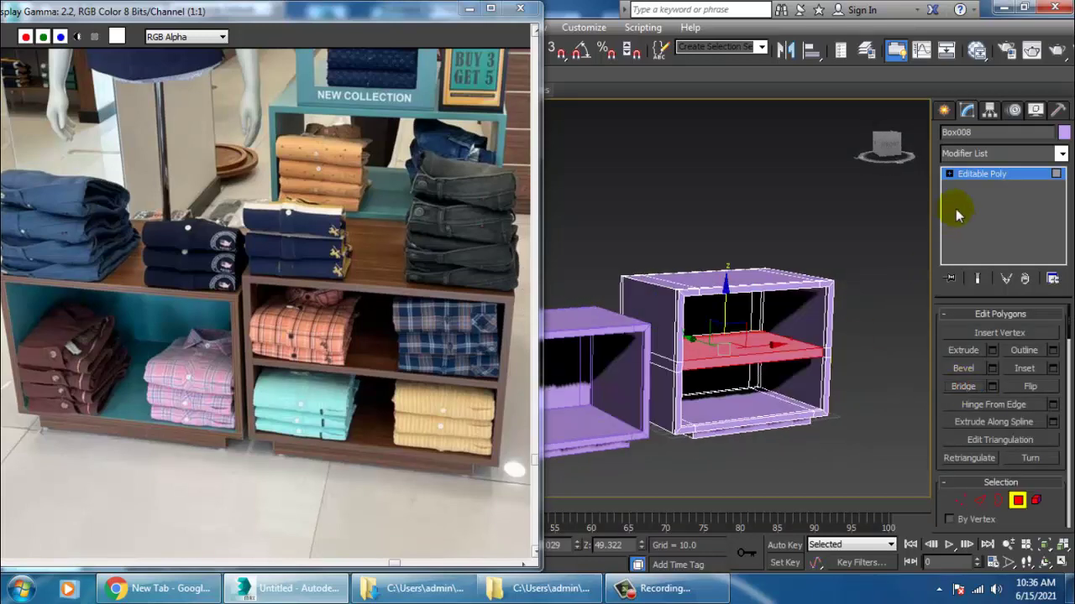
{"action": "left_click", "coordinate": [1009, 172]}
Draw a rectangle spline around the outline of the shelved cabinet in the front view
{"action": "middle_click_drag", "start_coordinate": [804, 335], "coordinate": [743, 363], "text": "alt"}
{"action": "scroll", "coordinate": [800, 337], "scroll_direction": "down", "scroll_amount": 4}
{"action": "scroll", "coordinate": [730, 361], "scroll_direction": "up", "scroll_amount": 2}
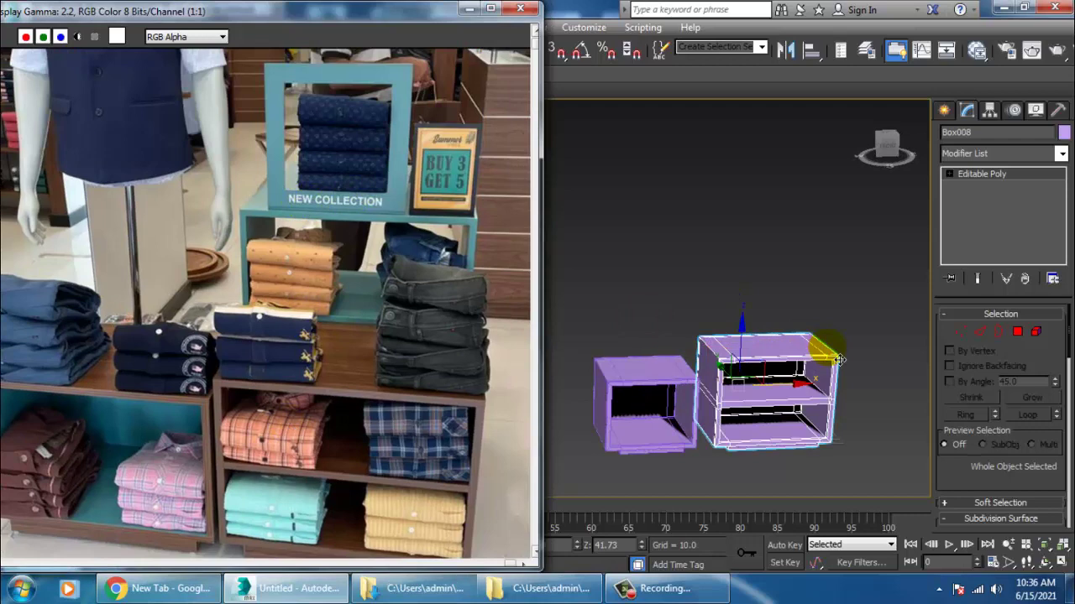
{"action": "middle_click_drag", "start_coordinate": [773, 432], "coordinate": [739, 369]}
{"action": "key", "text": "alt+w"}
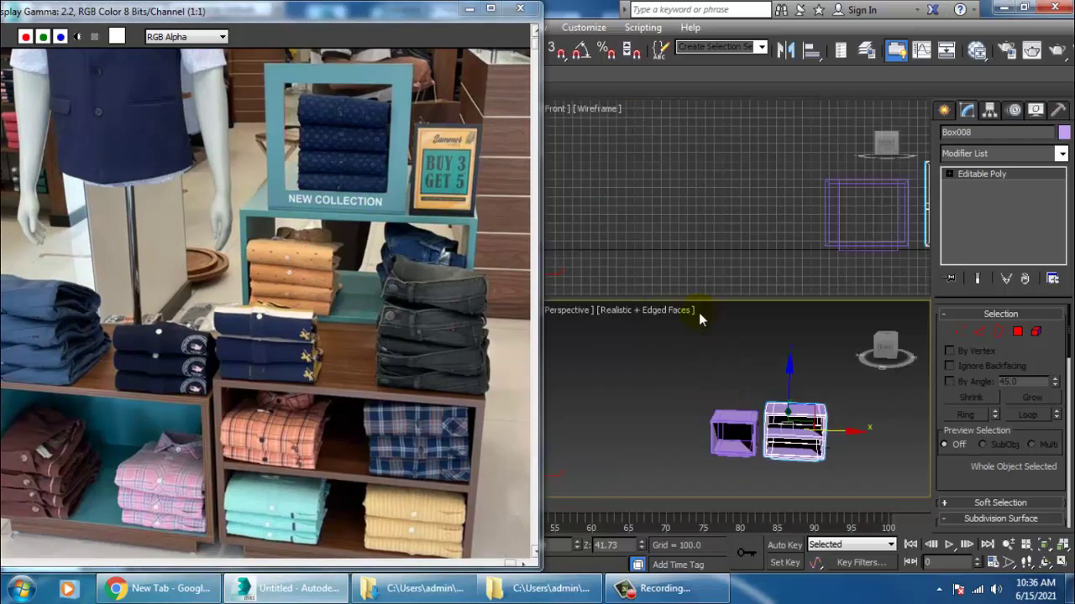
{"action": "right_click", "coordinate": [747, 209]}
{"action": "key", "text": "alt+w"}
{"action": "scroll", "coordinate": [701, 216], "scroll_direction": "down", "scroll_amount": 2}
{"action": "middle_click_drag", "start_coordinate": [816, 283], "coordinate": [633, 308]}
{"action": "scroll", "coordinate": [798, 283], "scroll_direction": "down", "scroll_amount": 3}
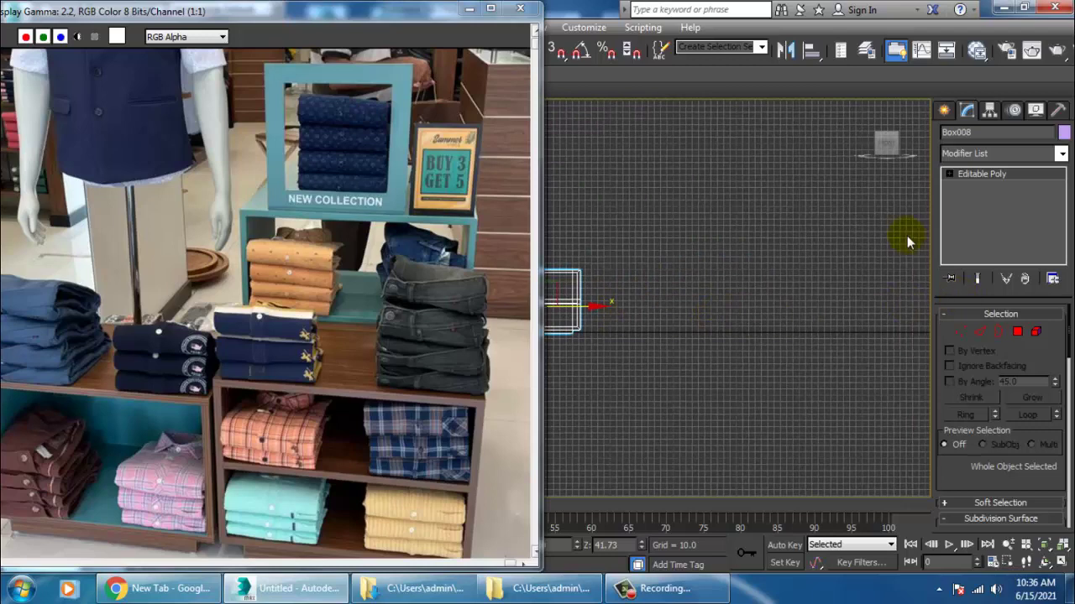
{"action": "left_click", "coordinate": [945, 111]}
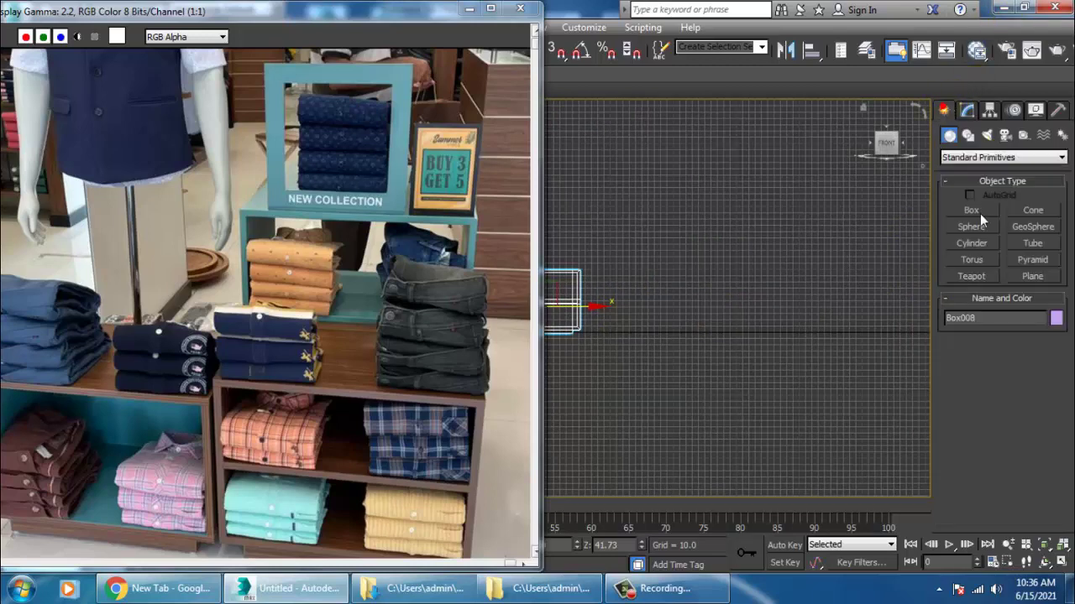
{"action": "left_click", "coordinate": [968, 136]}
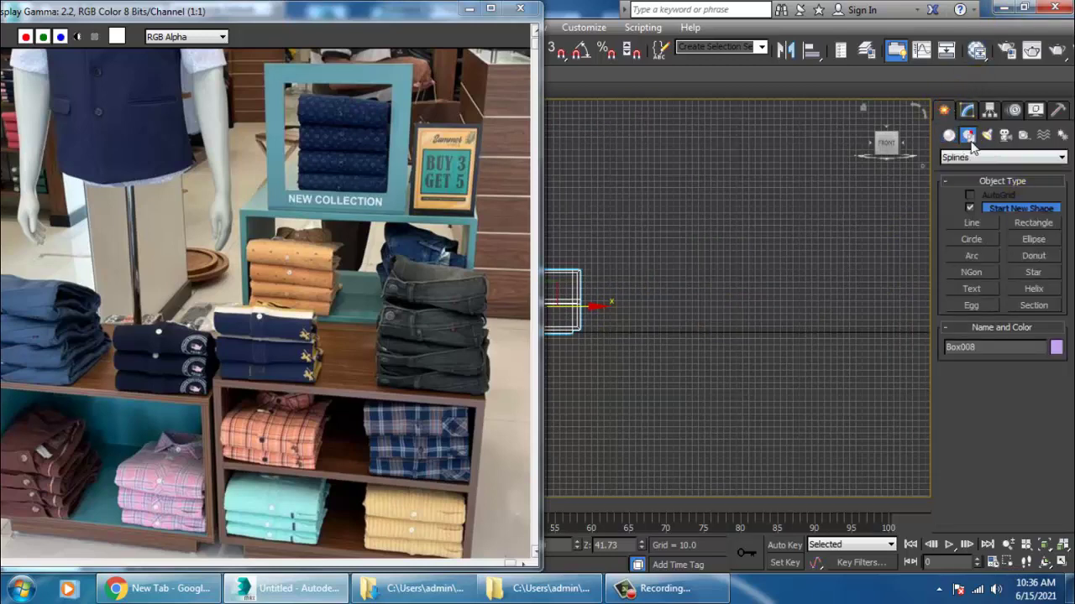
{"action": "left_click", "coordinate": [1024, 227]}
{"action": "middle_click_drag", "start_coordinate": [591, 282], "coordinate": [707, 298]}
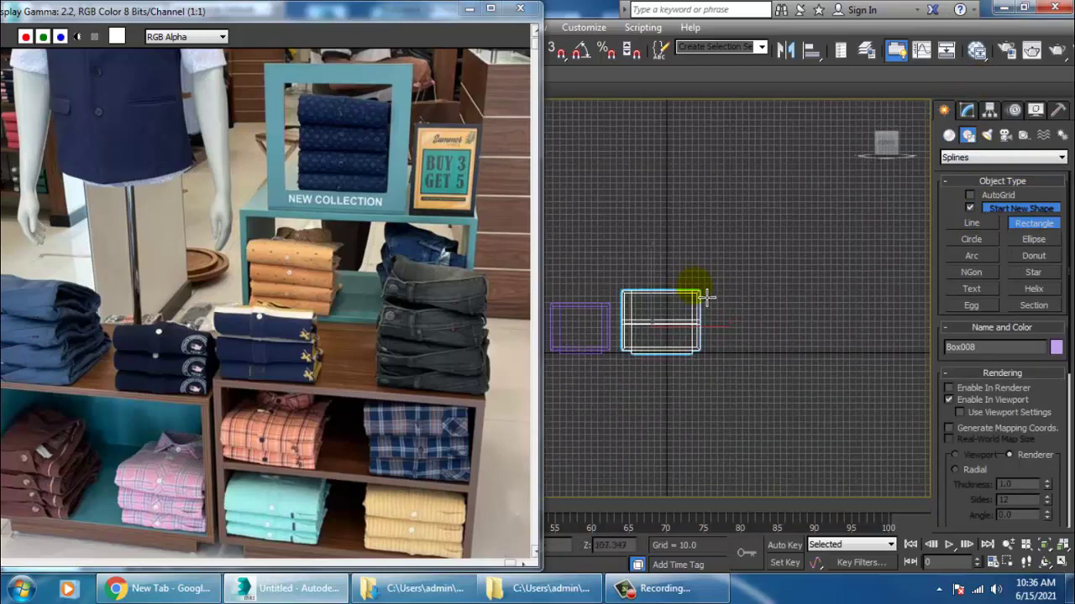
{"action": "left_click_drag", "start_coordinate": [621, 289], "coordinate": [708, 352]}
{"action": "right_click", "coordinate": [721, 350]}
Move the rectangle frame back along Y so it stands behind the two cabinets
{"action": "key", "text": "alt+w"}
{"action": "right_click", "coordinate": [751, 440]}
{"action": "key", "text": "alt+w"}
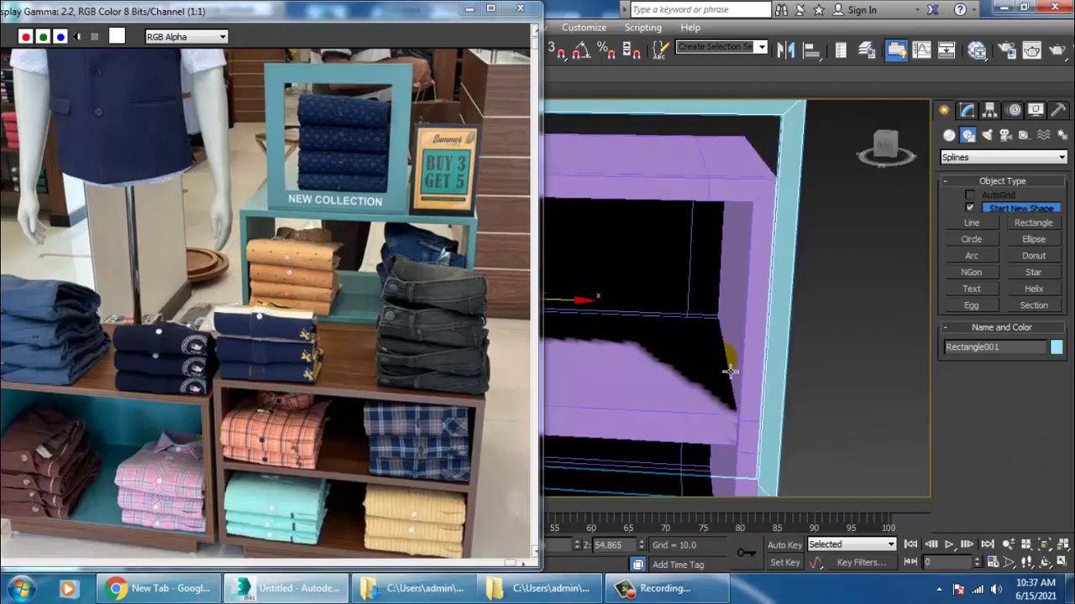
{"action": "scroll", "coordinate": [732, 368], "scroll_direction": "down", "scroll_amount": 4}
{"action": "middle_click_drag", "start_coordinate": [732, 368], "coordinate": [778, 359], "text": "alt"}
{"action": "left_click_drag", "start_coordinate": [778, 359], "coordinate": [660, 339]}
Increase the rectangle's rectangular rendering length to 99.388 to give the frame cabinet-like depth
{"action": "left_click", "coordinate": [966, 110]}
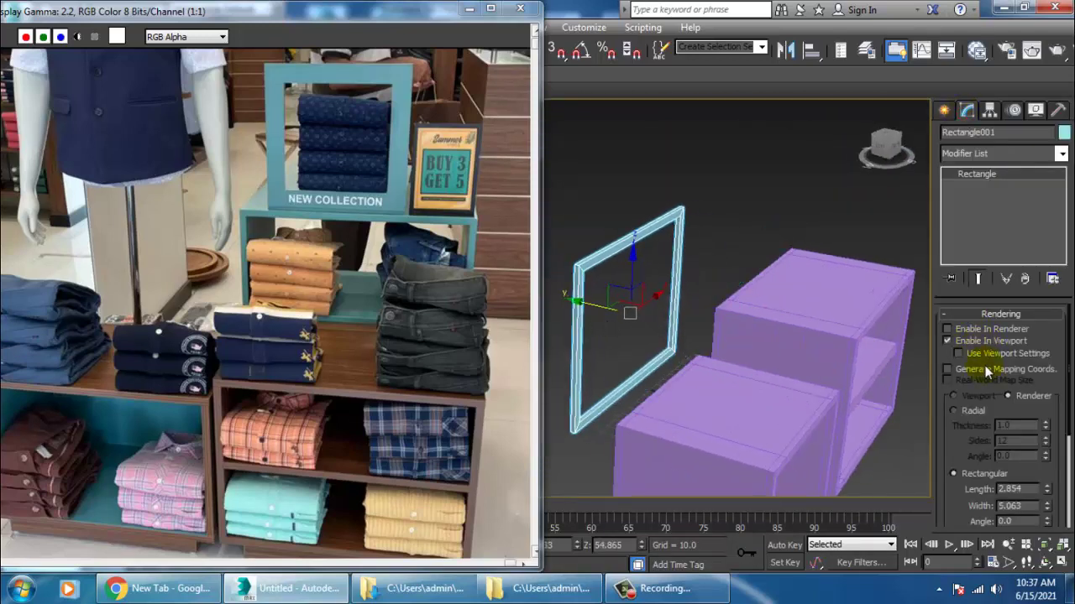
{"action": "left_click_drag", "start_coordinate": [1047, 490], "coordinate": [458, 520]}
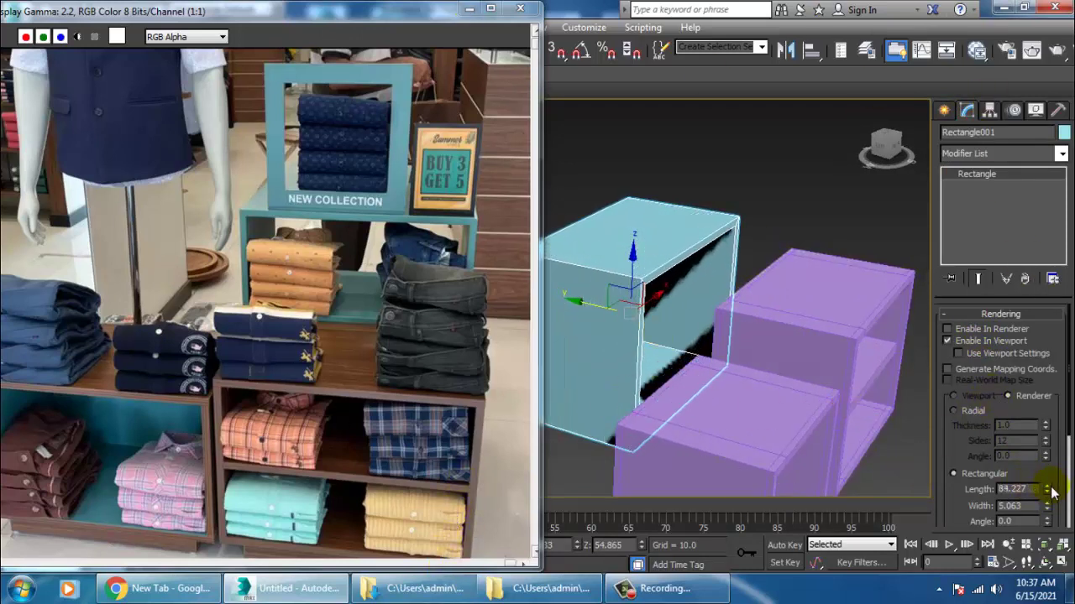
{"action": "left_click_drag", "start_coordinate": [1047, 488], "coordinate": [1048, 483]}
Shift the deep frame slightly along Y and clone one copy straight up so it sits on top
{"action": "middle_click_drag", "start_coordinate": [711, 386], "coordinate": [779, 331], "text": "alt"}
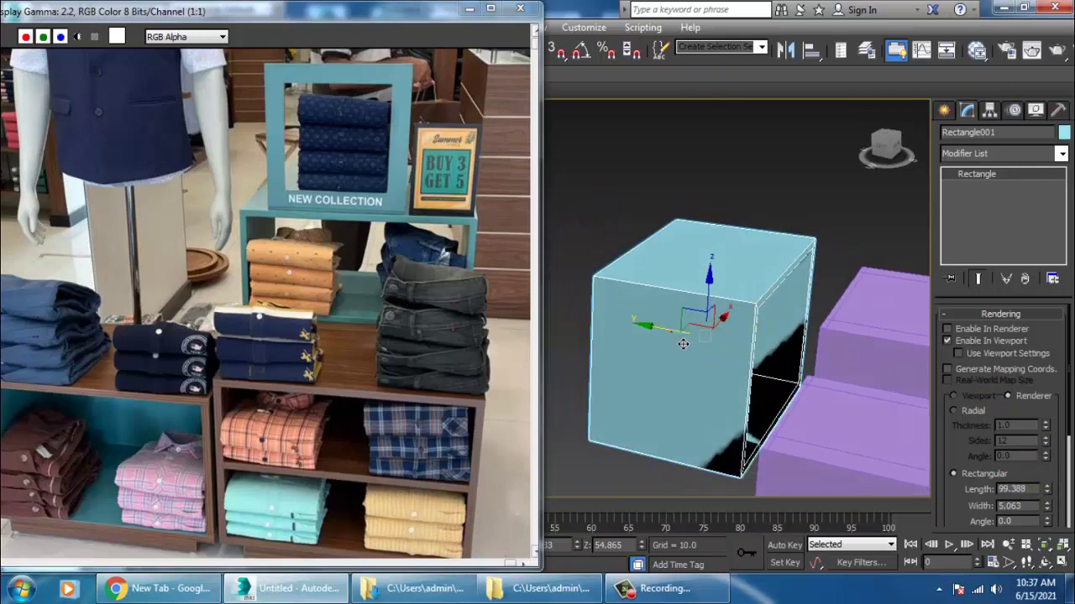
{"action": "left_click_drag", "start_coordinate": [683, 345], "coordinate": [698, 346]}
{"action": "mouse_move", "coordinate": [740, 308]}
{"action": "left_mouse_down", "text": "shift"}
{"action": "mouse_move", "coordinate": [744, 127]}
{"action": "mouse_move", "coordinate": [747, 143]}
{"action": "left_mouse_up", "text": "shift"}
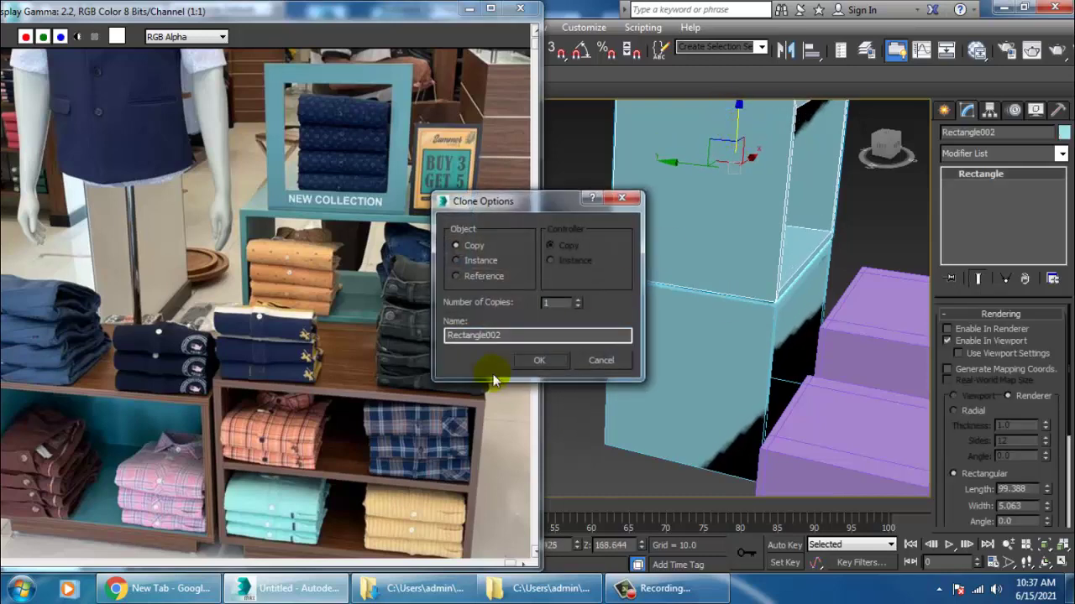
{"action": "left_click", "coordinate": [534, 362]}
Convert the upper frame to an editable spline and lower its top vertices along Z to reduce its height
{"action": "mouse_move", "coordinate": [785, 231]}
{"action": "middle_mouse_down", "text": "alt"}
{"action": "mouse_move", "coordinate": [723, 225]}
{"action": "mouse_move", "coordinate": [720, 314]}
{"action": "middle_mouse_up", "text": "alt"}
{"action": "right_click", "coordinate": [669, 235]}
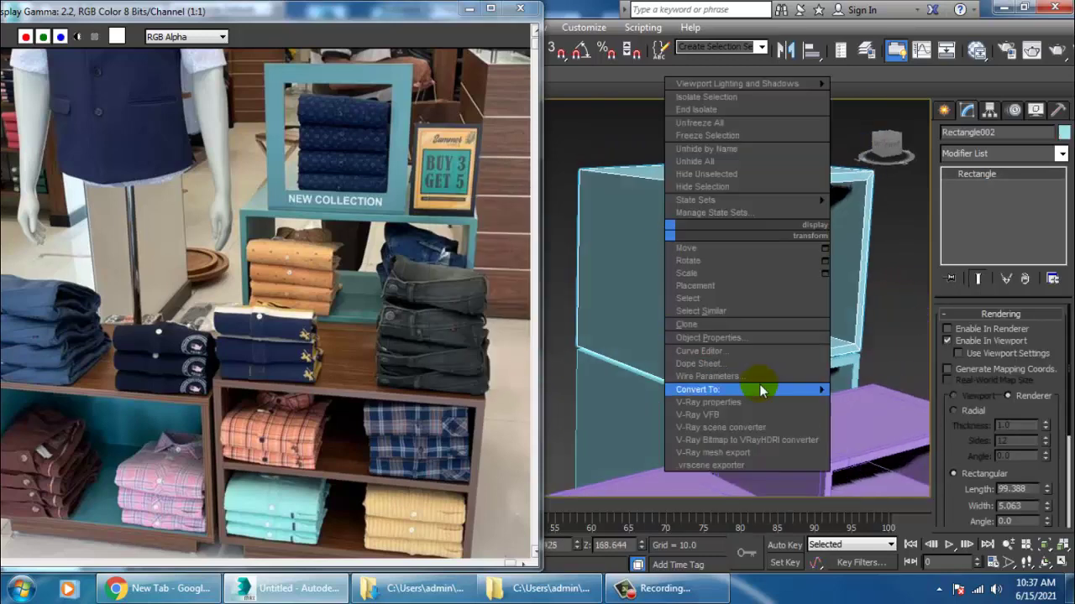
{"action": "mouse_move", "coordinate": [759, 388]}
{"action": "left_click", "coordinate": [864, 388]}
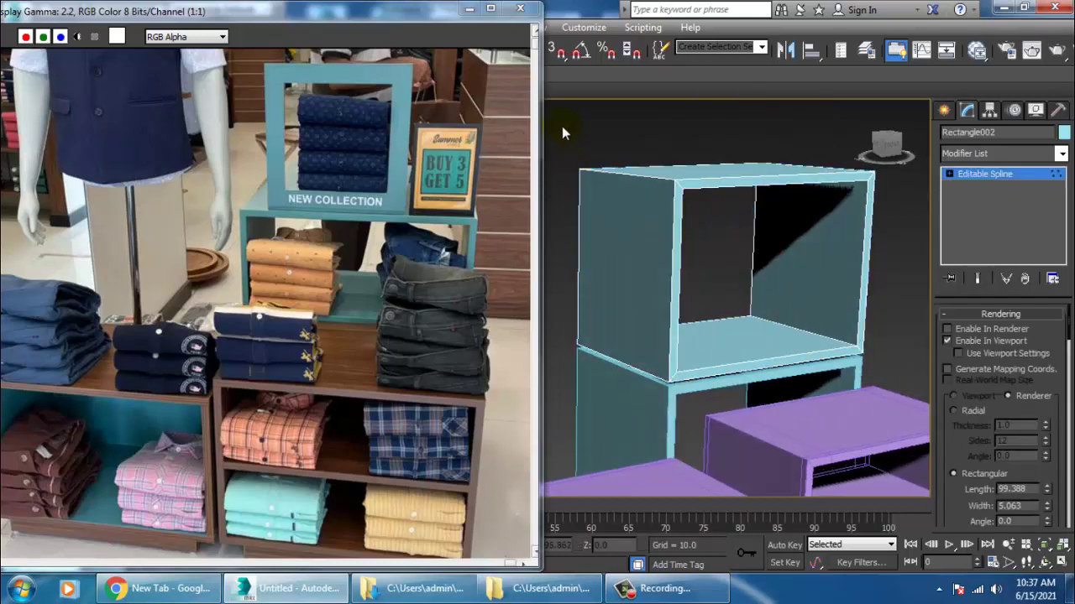
{"action": "left_click_drag", "start_coordinate": [827, 132], "coordinate": [855, 204]}
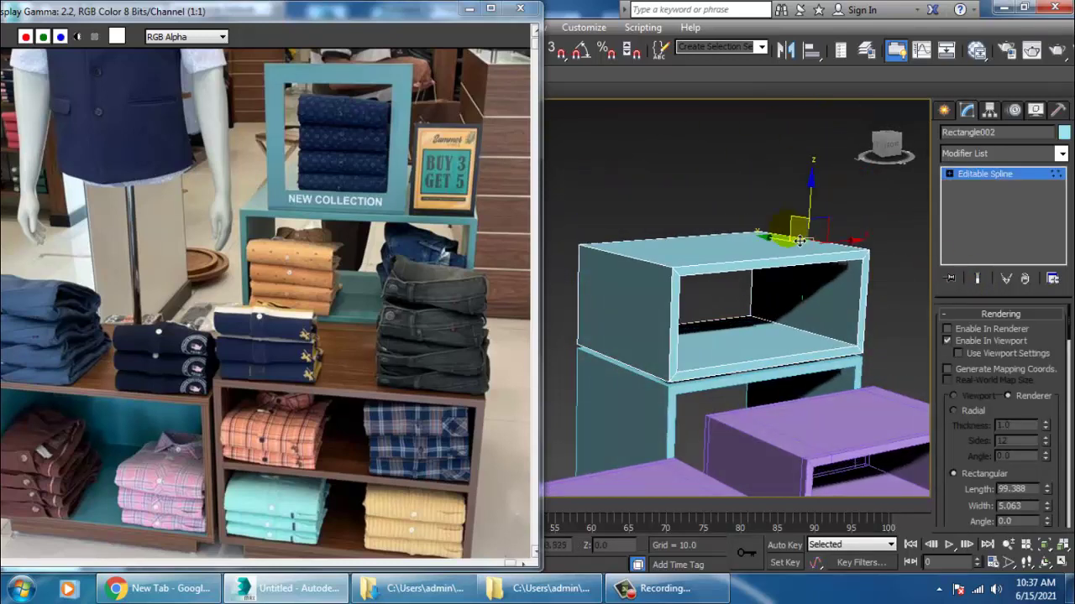
{"action": "key", "text": "alt+w"}
{"action": "middle_click", "coordinate": [781, 221]}
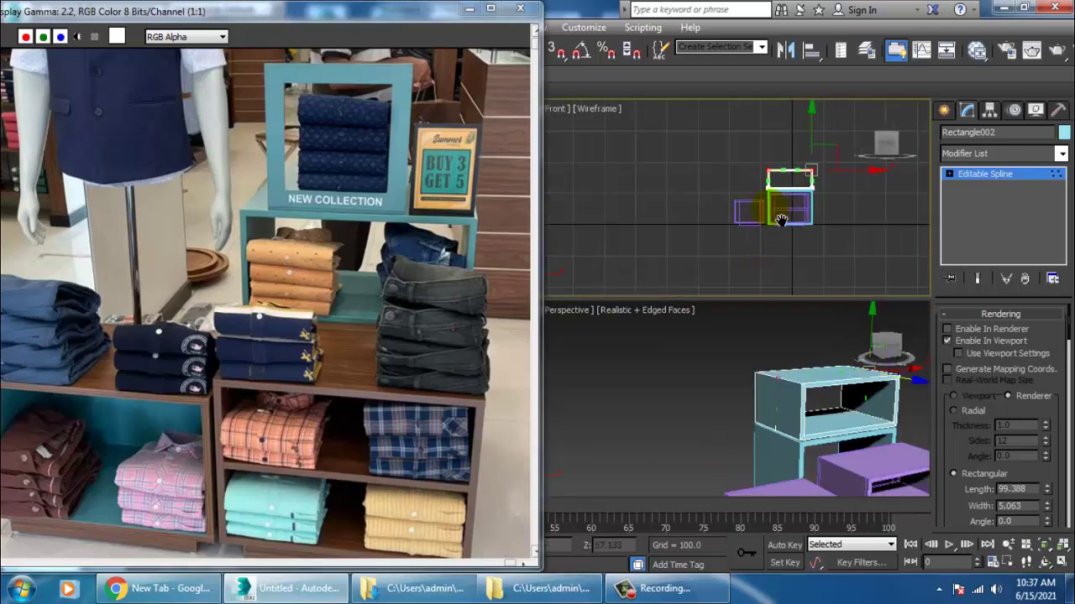
Shrink the reference photo window and lower the whole upper frame slightly along Z so it rests on the frame below
{"action": "key", "text": "alt+w"}
{"action": "scroll", "coordinate": [757, 305], "scroll_direction": "up", "scroll_amount": 3}
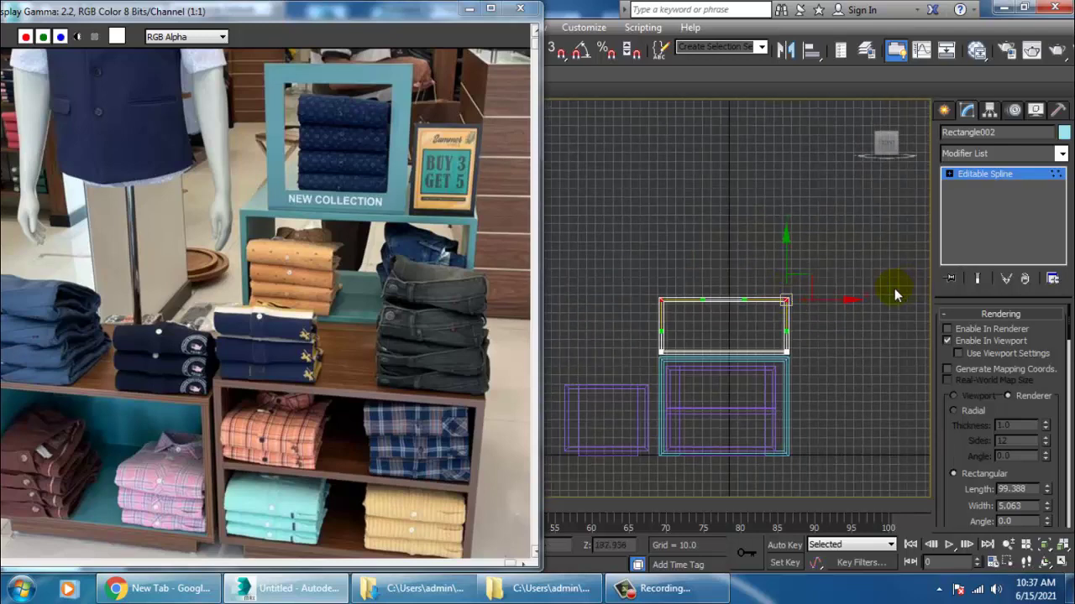
{"action": "key", "text": "alt+w"}
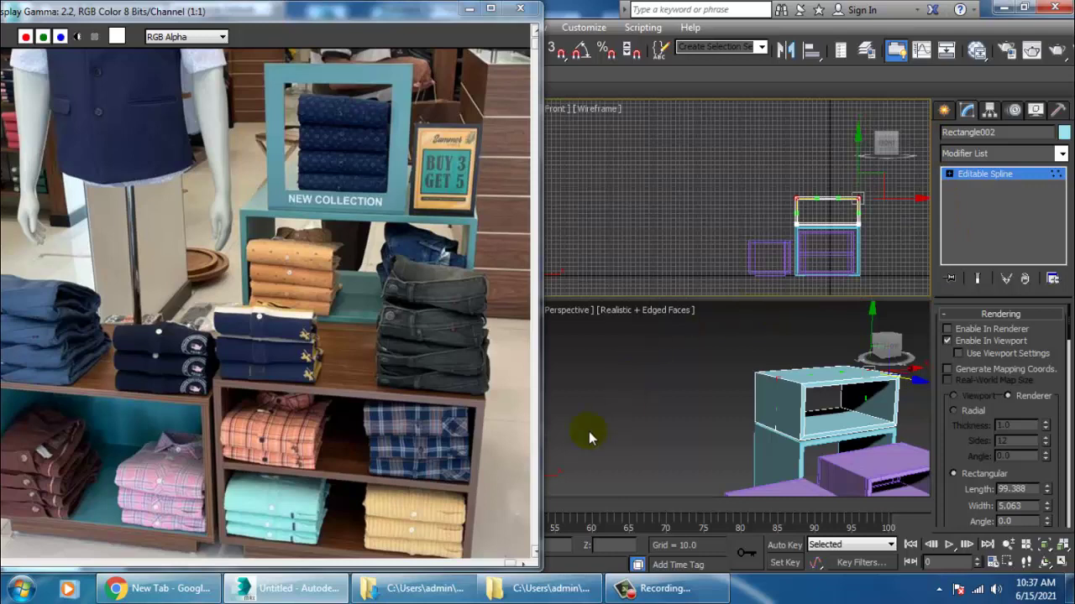
{"action": "double_click", "coordinate": [428, 16]}
{"action": "middle_click_drag", "start_coordinate": [475, 396], "coordinate": [708, 392]}
{"action": "key", "text": "alt+w"}
{"action": "scroll", "coordinate": [707, 391], "scroll_direction": "down", "scroll_amount": 2}
{"action": "scroll", "coordinate": [602, 322], "scroll_direction": "up", "scroll_amount": 1}
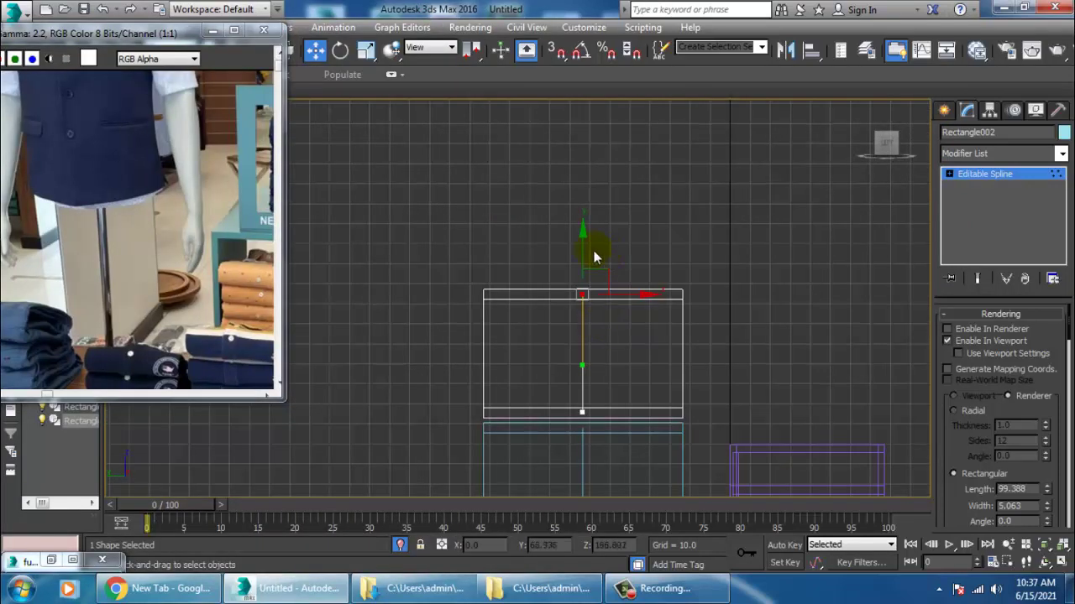
{"action": "left_click", "coordinate": [985, 173]}
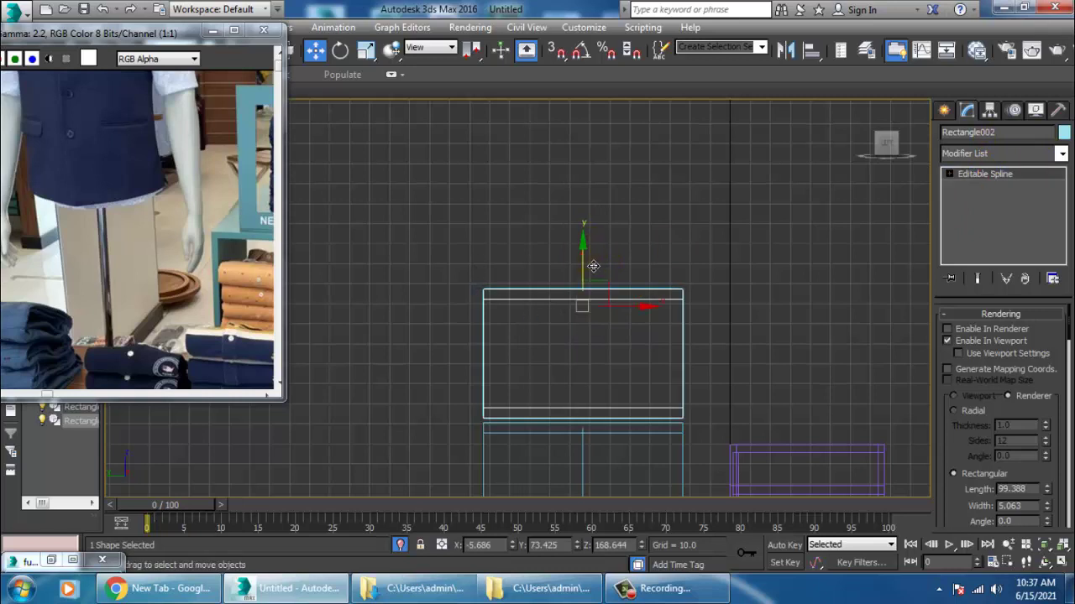
{"action": "left_click_drag", "start_coordinate": [583, 256], "coordinate": [584, 261]}
Draw an L-shaped line on top of the upper frame in the side view, with a slightly tilted upright and a short horizontal base
{"action": "left_click", "coordinate": [947, 110]}
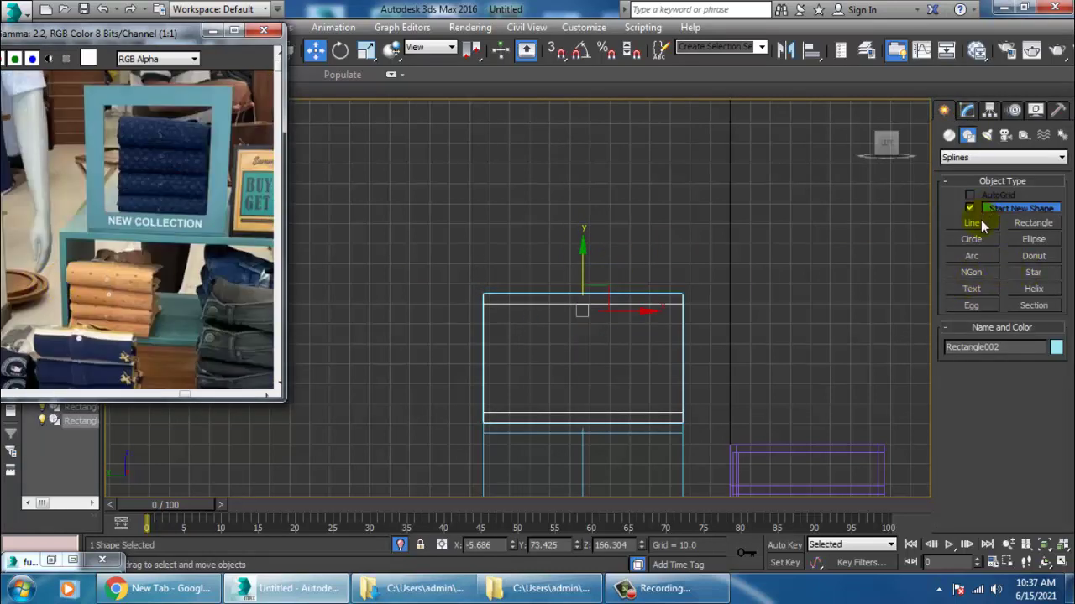
{"action": "left_click", "coordinate": [974, 223]}
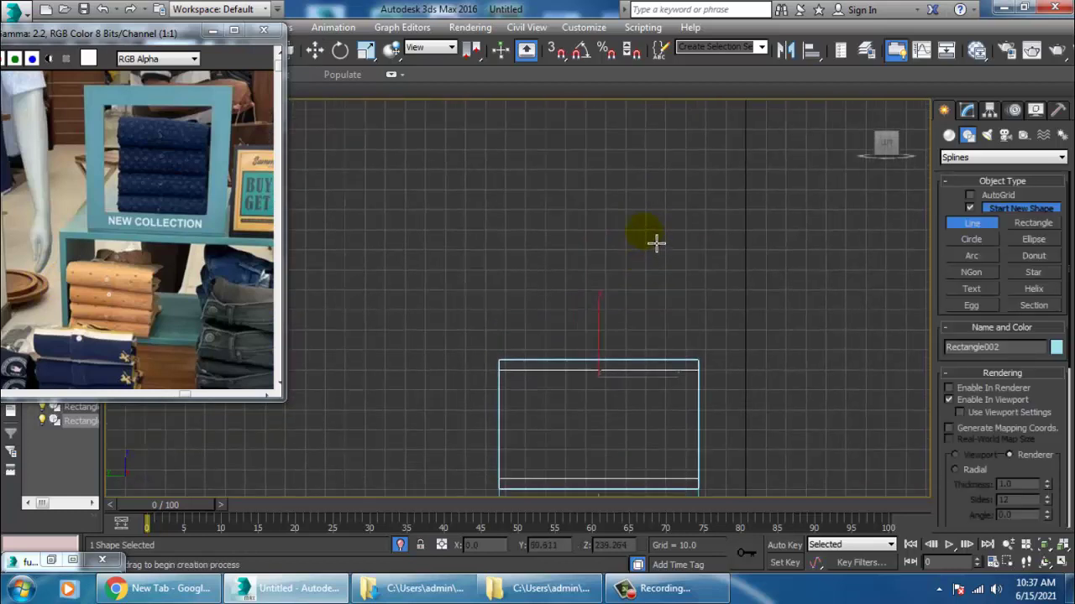
{"action": "left_click", "coordinate": [642, 224]}
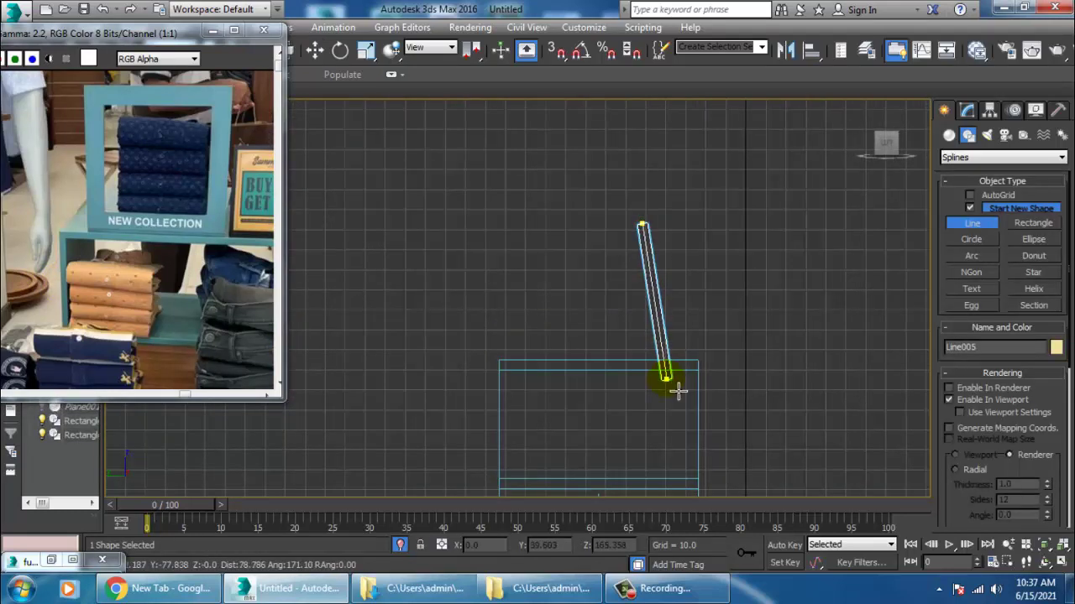
{"action": "left_click", "coordinate": [660, 359]}
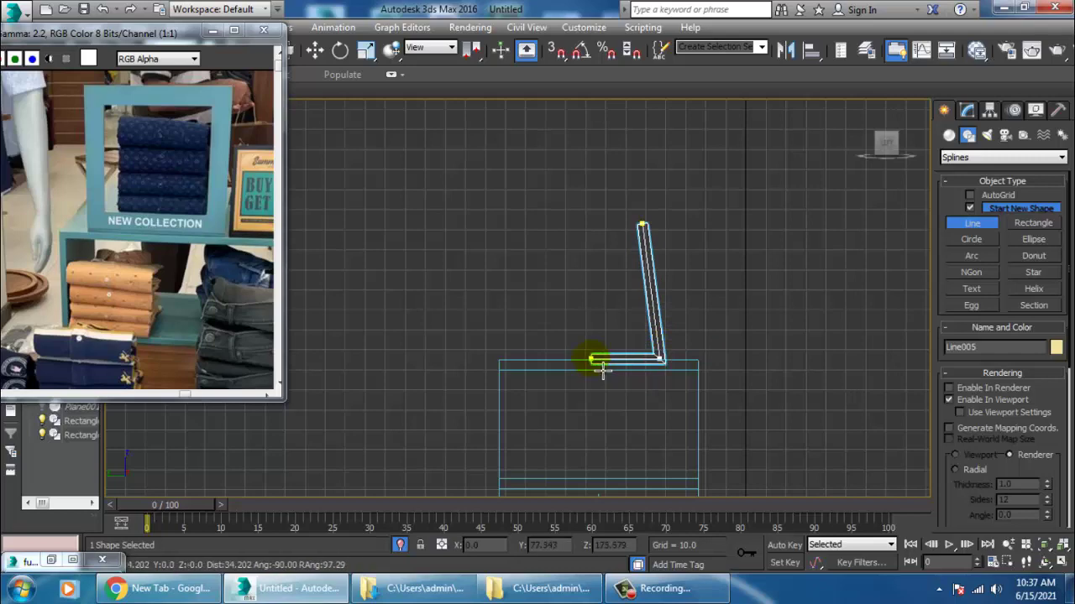
{"action": "left_click", "coordinate": [591, 359]}
{"action": "right_click", "coordinate": [603, 371]}
{"action": "right_click", "coordinate": [765, 375]}
{"action": "key", "text": "alt+w"}
{"action": "right_click", "coordinate": [751, 440]}
{"action": "key", "text": "alt+w"}
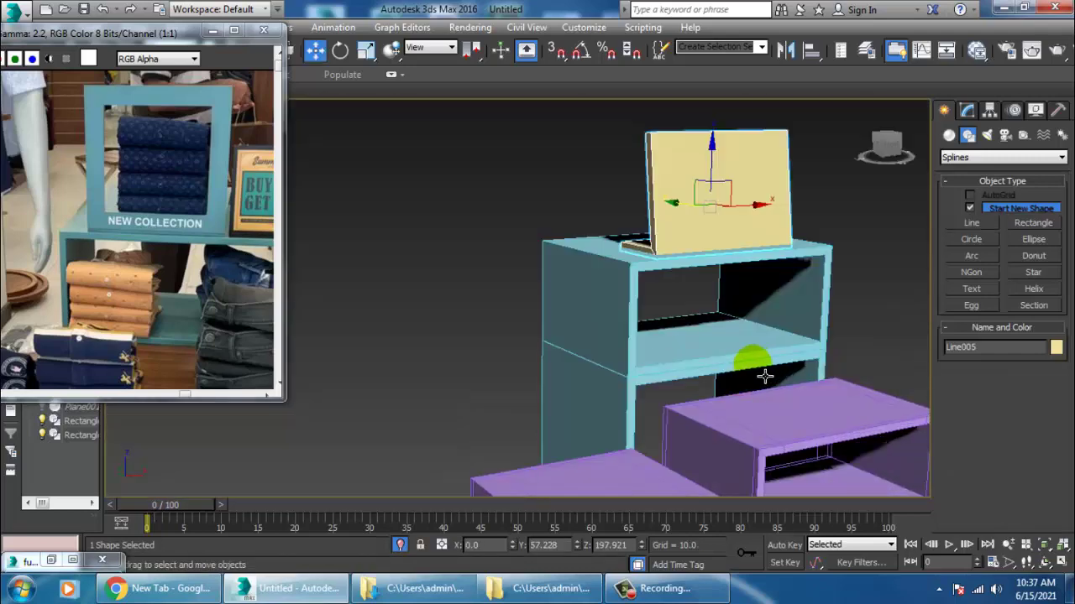
Reduce the L-shaped line's rectangular rendering length to 83.486 so the stand is narrower than the frame
{"action": "middle_click_drag", "start_coordinate": [765, 374], "coordinate": [755, 297], "text": "alt"}
{"action": "middle_click_drag", "start_coordinate": [755, 297], "coordinate": [747, 334]}
{"action": "middle_click_drag", "start_coordinate": [785, 265], "coordinate": [801, 270], "text": "alt"}
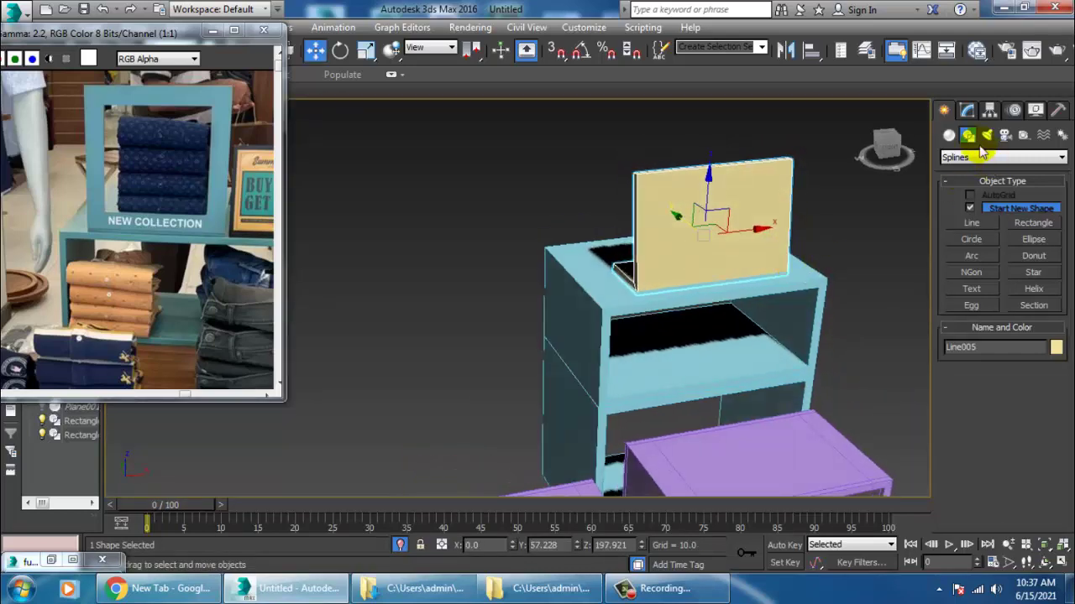
{"action": "left_click", "coordinate": [970, 111]}
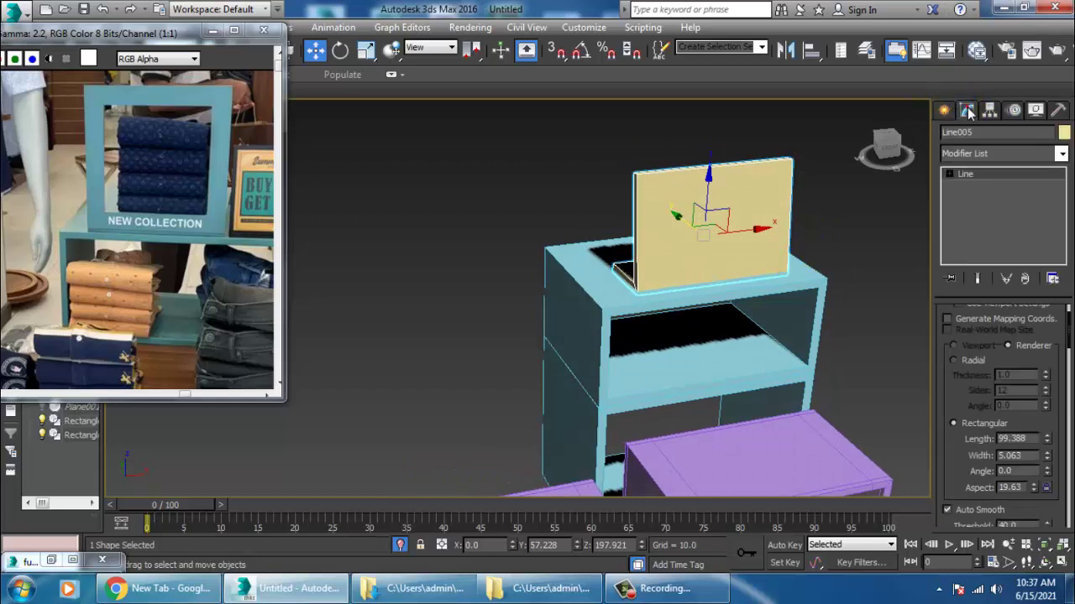
{"action": "mouse_move", "coordinate": [1049, 443]}
{"action": "left_mouse_down"}
{"action": "mouse_move", "coordinate": [1066, 464]}
{"action": "mouse_move", "coordinate": [1047, 449]}
{"action": "mouse_move", "coordinate": [1048, 432]}
{"action": "left_mouse_up"}
{"action": "key", "text": "ctrl+z"}
Raise the top vertex of the L-shaped stand along Z to make its upright panel taller
{"action": "middle_click_drag", "start_coordinate": [718, 281], "coordinate": [797, 282], "text": "alt"}
{"action": "key", "text": "1"}
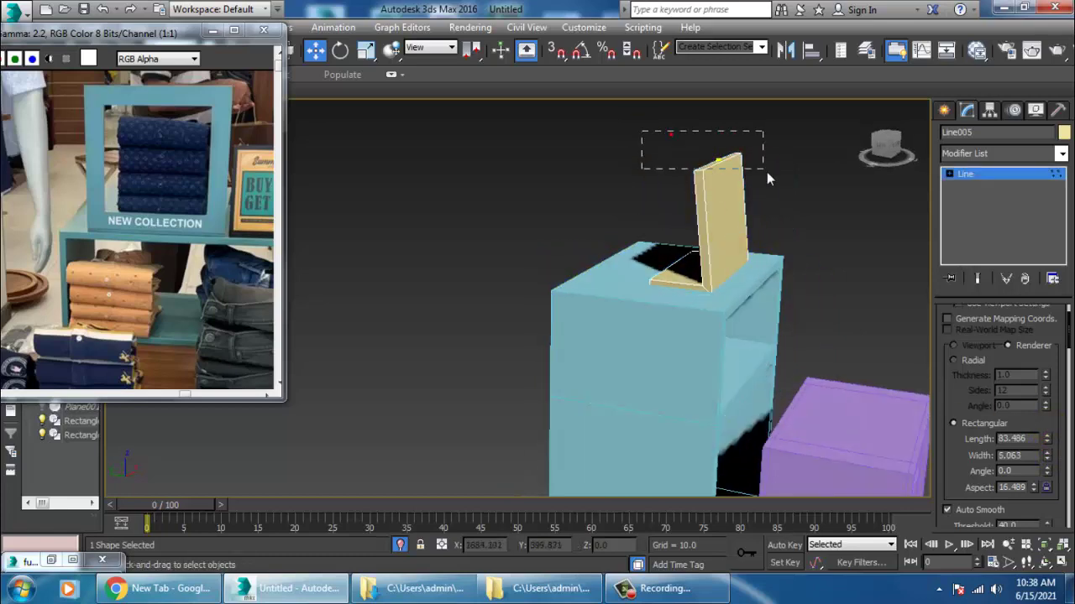
{"action": "left_click_drag", "start_coordinate": [766, 173], "coordinate": [765, 171]}
{"action": "left_click_drag", "start_coordinate": [727, 128], "coordinate": [727, 109]}
{"action": "middle_click_drag", "start_coordinate": [732, 158], "coordinate": [717, 242], "text": "alt"}
Convert the L-shaped stand to an editable poly
{"action": "right_click", "coordinate": [709, 236]}
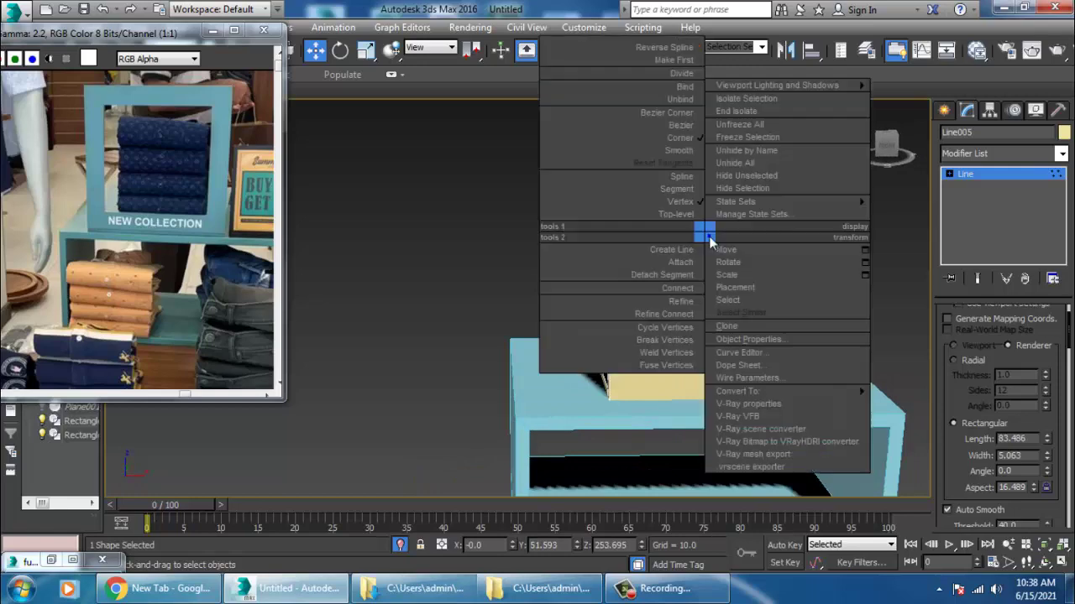
{"action": "mouse_move", "coordinate": [852, 392]}
{"action": "left_click", "coordinate": [939, 418]}
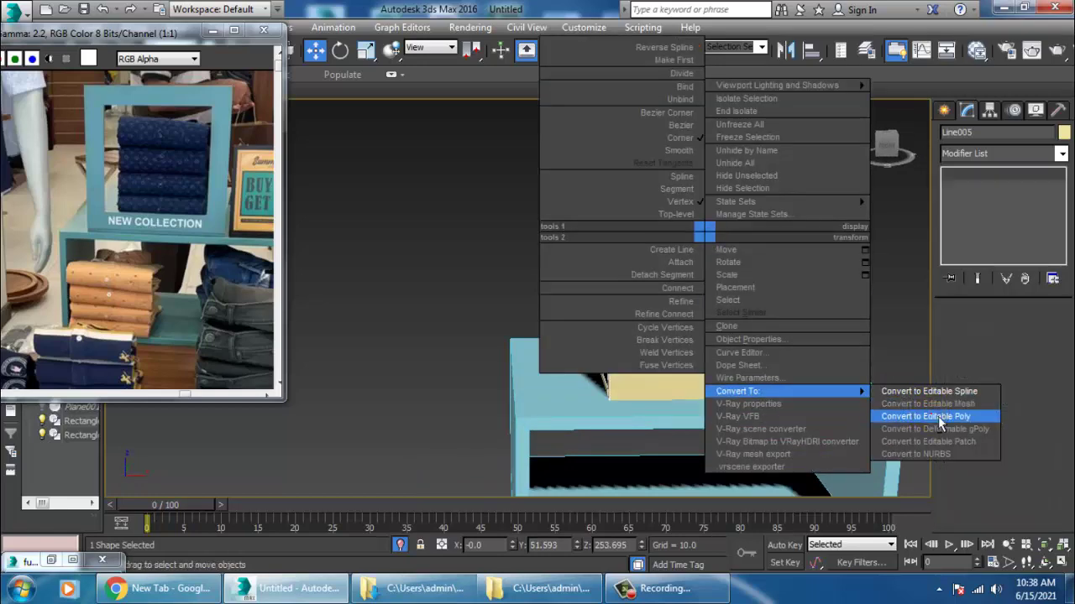
{"action": "middle_click_drag", "start_coordinate": [762, 362], "coordinate": [934, 368], "text": "alt"}
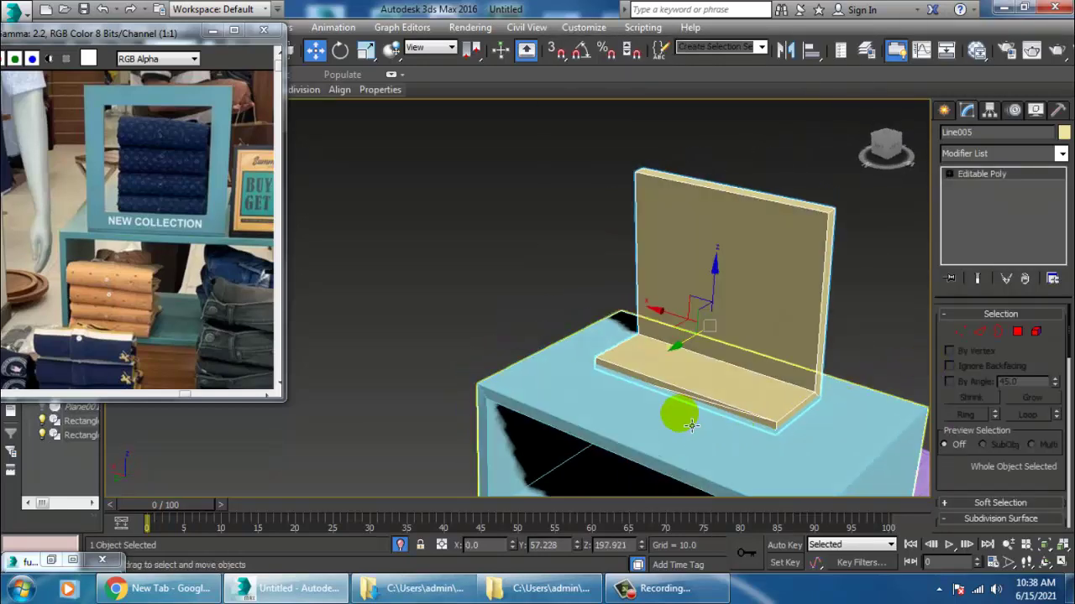
{"action": "key", "text": "2"}
{"action": "left_click", "coordinate": [724, 417]}
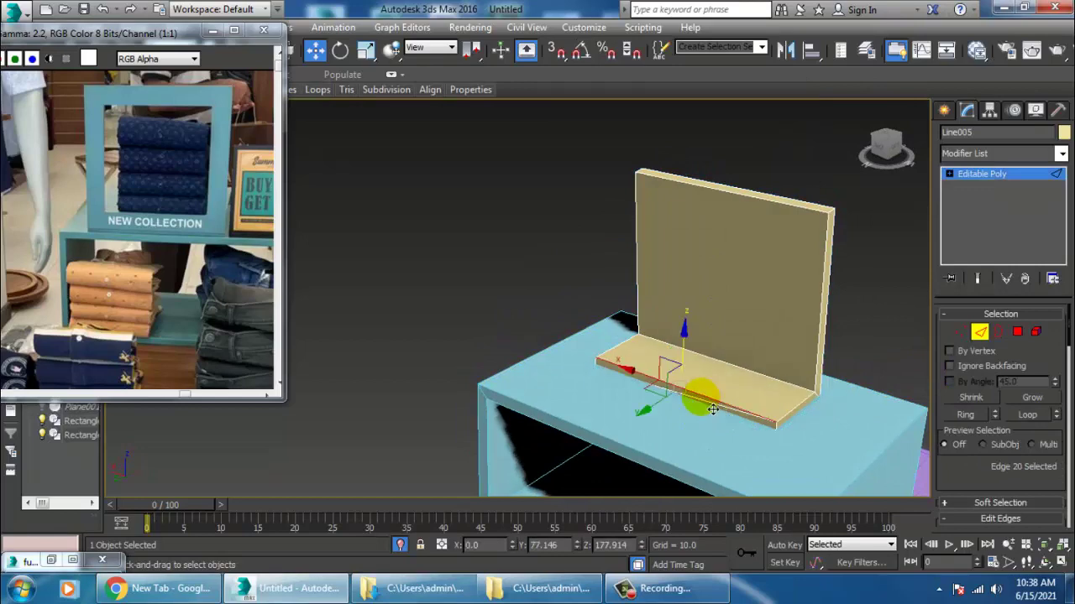
{"action": "left_click", "coordinate": [713, 410]}
{"action": "left_click", "coordinate": [718, 414]}
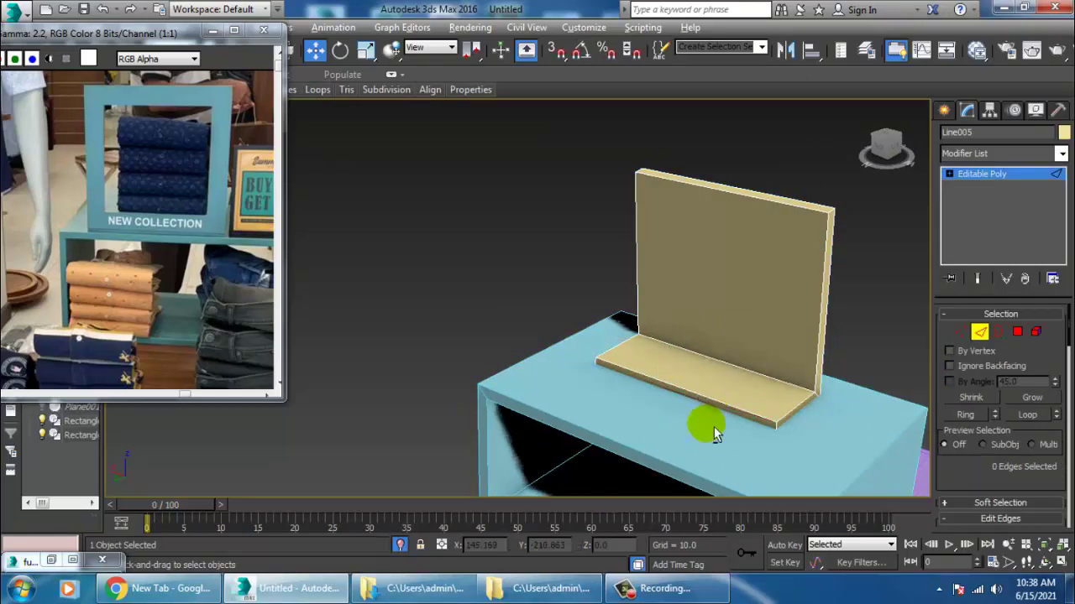
{"action": "middle_click_drag", "start_coordinate": [715, 434], "coordinate": [429, 252], "text": "alt"}
Inset the front and back faces of the stand's upright panel and bridge them to open a window through it
{"action": "left_click", "coordinate": [1017, 333]}
{"action": "left_click", "coordinate": [736, 295]}
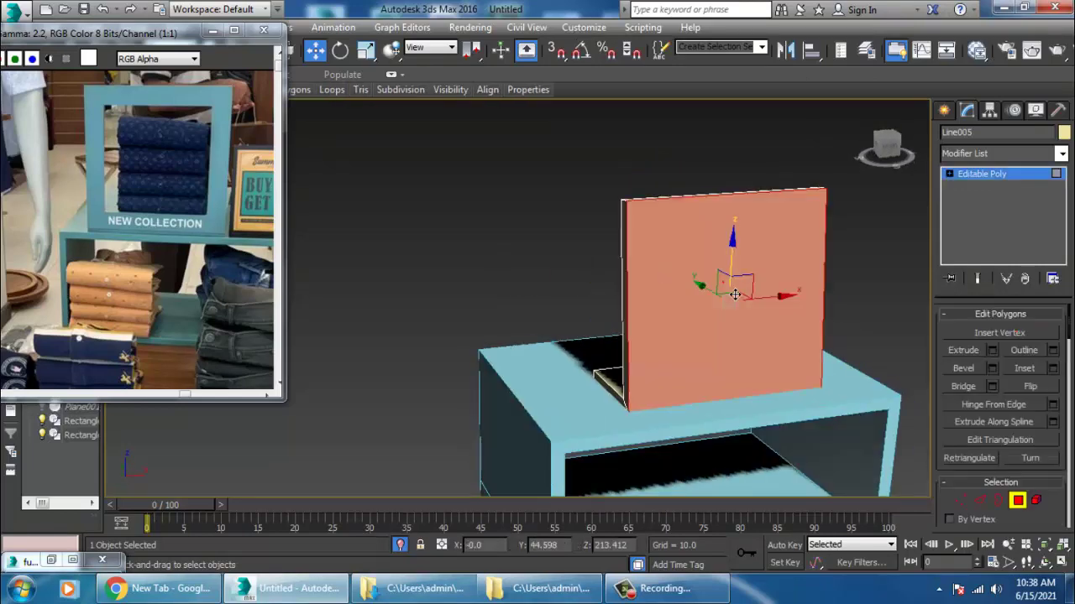
{"action": "middle_click_drag", "start_coordinate": [644, 256], "coordinate": [873, 262], "text": "alt"}
{"action": "left_click", "coordinate": [789, 287]}
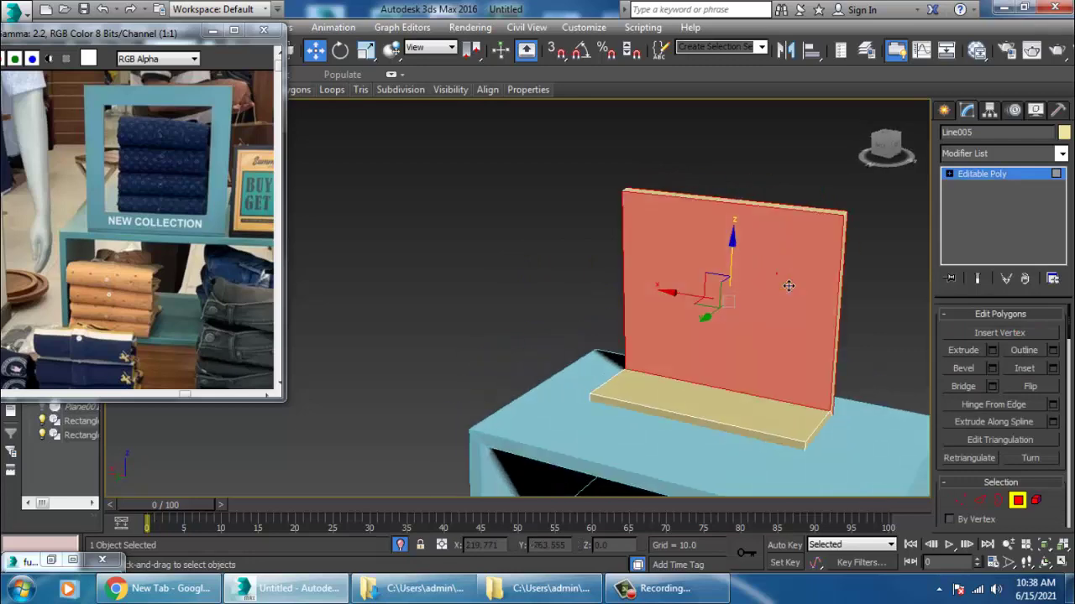
{"action": "left_click", "coordinate": [1054, 370]}
{"action": "left_click_drag", "start_coordinate": [529, 330], "coordinate": [527, 295]}
{"action": "left_click", "coordinate": [526, 353]}
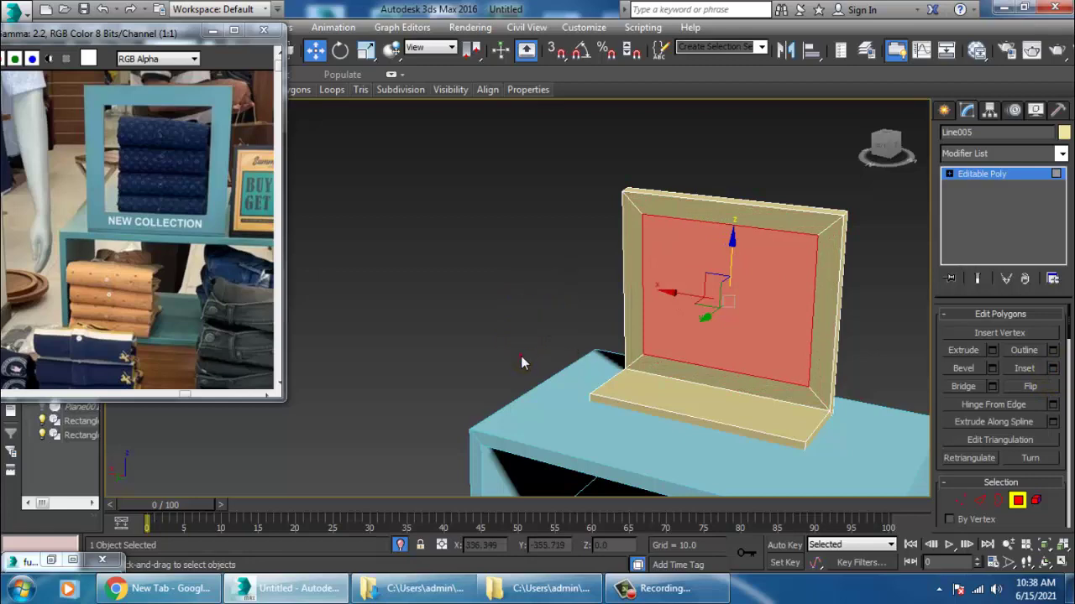
{"action": "left_click", "coordinate": [961, 387]}
{"action": "middle_click_drag", "start_coordinate": [725, 327], "coordinate": [668, 291], "text": "alt"}
Move the rear vertices of the stand's base about 7 units outward along Y to lengthen the base
{"action": "key", "text": "1"}
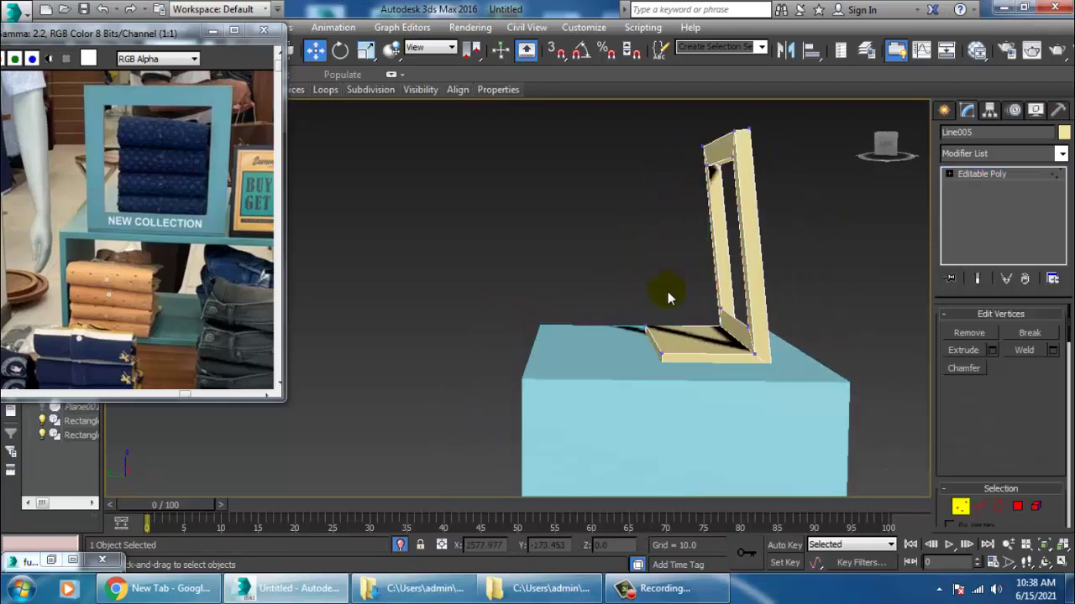
{"action": "left_click_drag", "start_coordinate": [593, 294], "coordinate": [680, 405]}
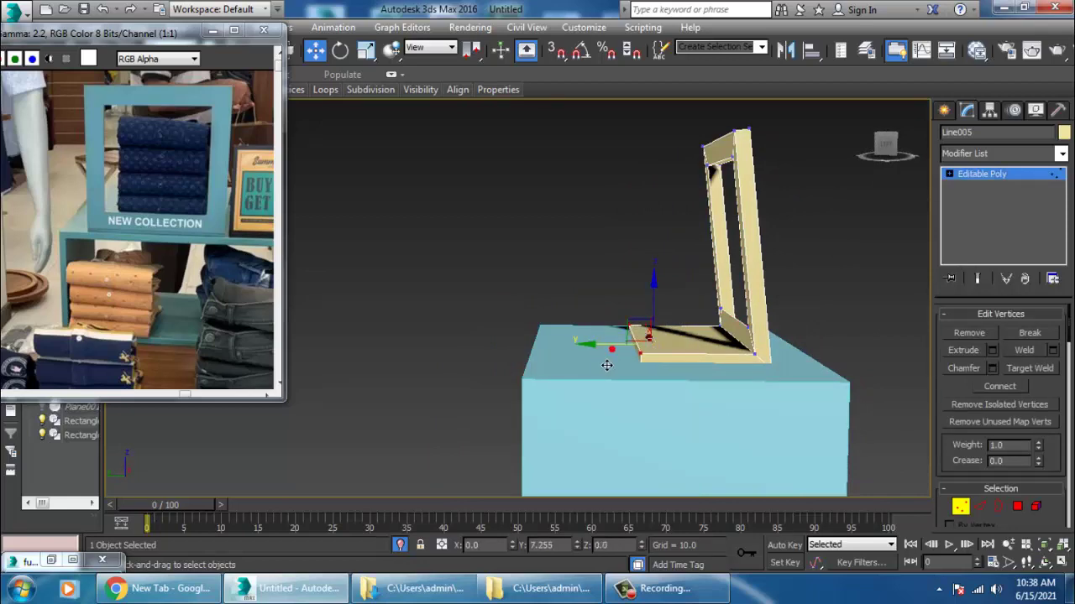
{"action": "left_click_drag", "start_coordinate": [606, 365], "coordinate": [605, 365]}
Leave vertex editing on the stand and end the isolation to show the rest of the scene
{"action": "middle_click_drag", "start_coordinate": [893, 324], "coordinate": [826, 374], "text": "alt"}
{"action": "scroll", "coordinate": [793, 339], "scroll_direction": "down", "scroll_amount": 5}
{"action": "middle_click_drag", "start_coordinate": [826, 374], "coordinate": [766, 295]}
{"action": "middle_click_drag", "start_coordinate": [789, 335], "coordinate": [806, 351]}
{"action": "left_click", "coordinate": [980, 177]}
{"action": "right_click", "coordinate": [847, 202]}
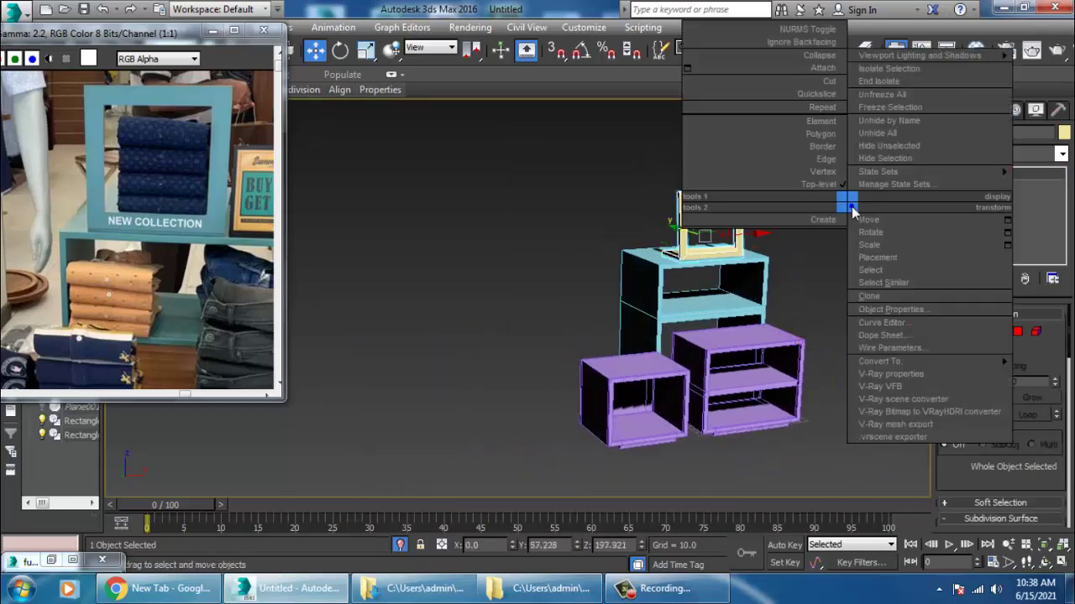
{"action": "left_click", "coordinate": [898, 82]}
{"action": "mouse_move", "coordinate": [779, 331]}
{"action": "middle_mouse_down"}
{"action": "mouse_move", "coordinate": [563, 404]}
{"action": "mouse_move", "coordinate": [680, 412]}
{"action": "mouse_move", "coordinate": [742, 361]}
{"action": "middle_mouse_up"}
{"action": "scroll", "coordinate": [564, 405], "scroll_direction": "down", "scroll_amount": 4}
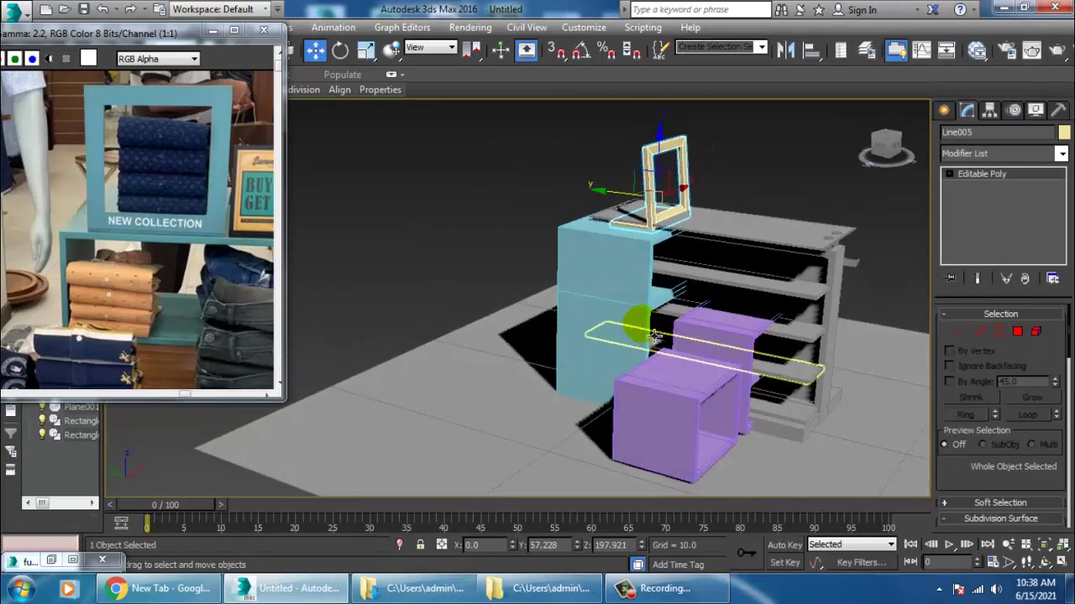
Select the two tall frames, the stand and both cabinets, and move them together across the floor, clear of the shelf unit
{"action": "left_click", "coordinate": [645, 302]}
{"action": "left_click", "coordinate": [631, 350], "text": "ctrl"}
{"action": "left_click", "coordinate": [651, 198], "text": "ctrl"}
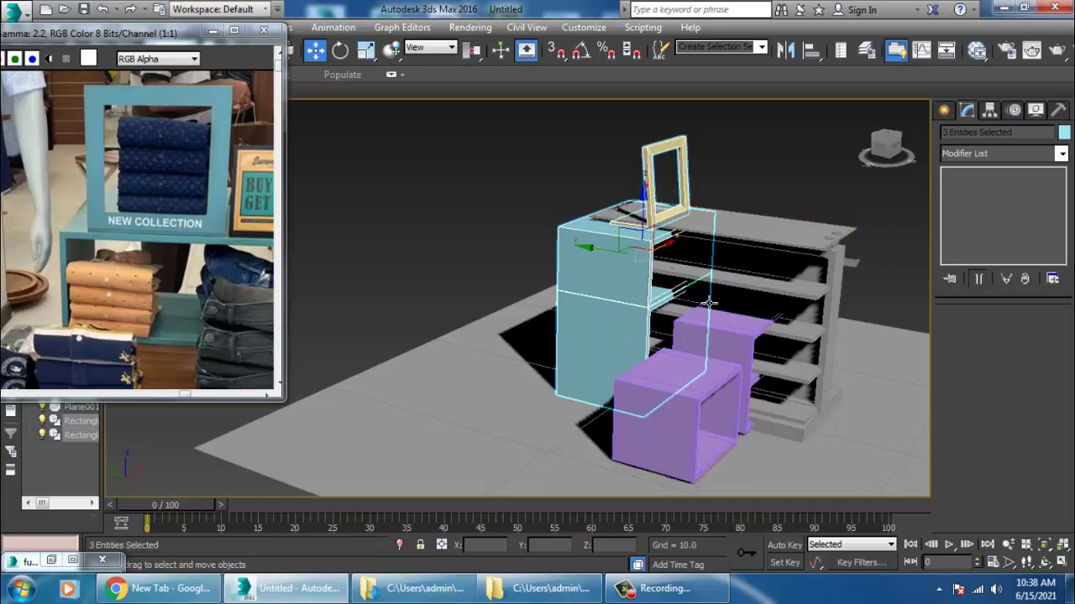
{"action": "left_click", "coordinate": [723, 334], "text": "ctrl"}
{"action": "left_click", "coordinate": [690, 419], "text": "ctrl"}
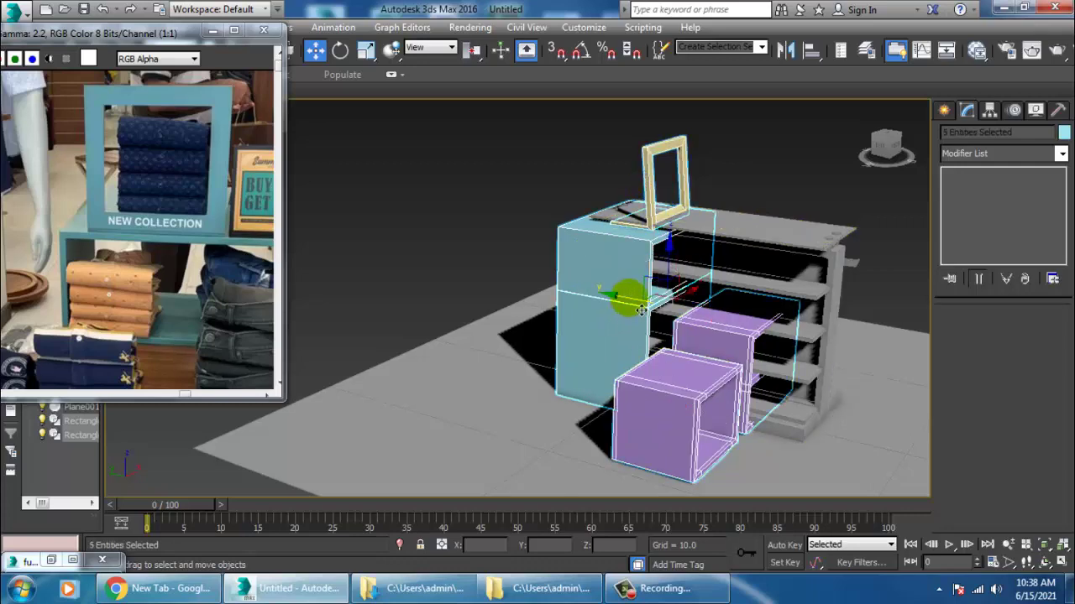
{"action": "left_click_drag", "start_coordinate": [641, 310], "coordinate": [813, 374]}
{"action": "scroll", "coordinate": [811, 373], "scroll_direction": "down", "scroll_amount": 4}
{"action": "middle_click_drag", "start_coordinate": [808, 371], "coordinate": [729, 356], "text": "alt"}
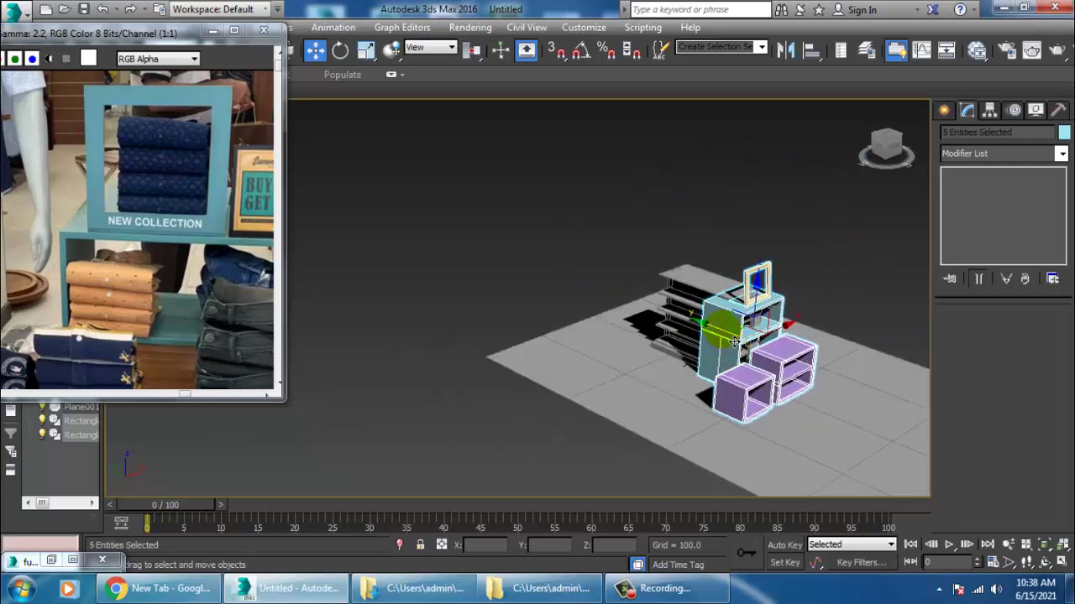
{"action": "left_click_drag", "start_coordinate": [733, 342], "coordinate": [825, 376]}
{"action": "middle_click_drag", "start_coordinate": [824, 376], "coordinate": [631, 368], "text": "alt"}
{"action": "scroll", "coordinate": [781, 382], "scroll_direction": "up", "scroll_amount": 2}
{"action": "left_click_drag", "start_coordinate": [626, 340], "coordinate": [583, 359]}
{"action": "middle_click_drag", "start_coordinate": [682, 375], "coordinate": [635, 372], "text": "alt"}
Select every object in the scene and give them all the same gray object color
{"action": "key", "text": "ctrl+a"}
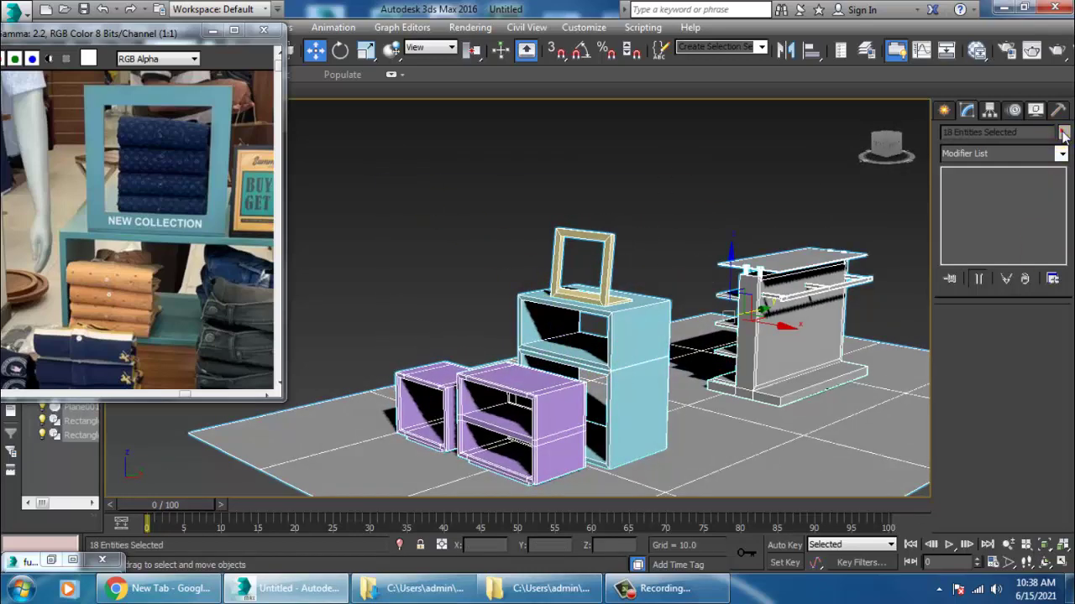
{"action": "left_click", "coordinate": [1063, 134]}
{"action": "left_click", "coordinate": [618, 379]}
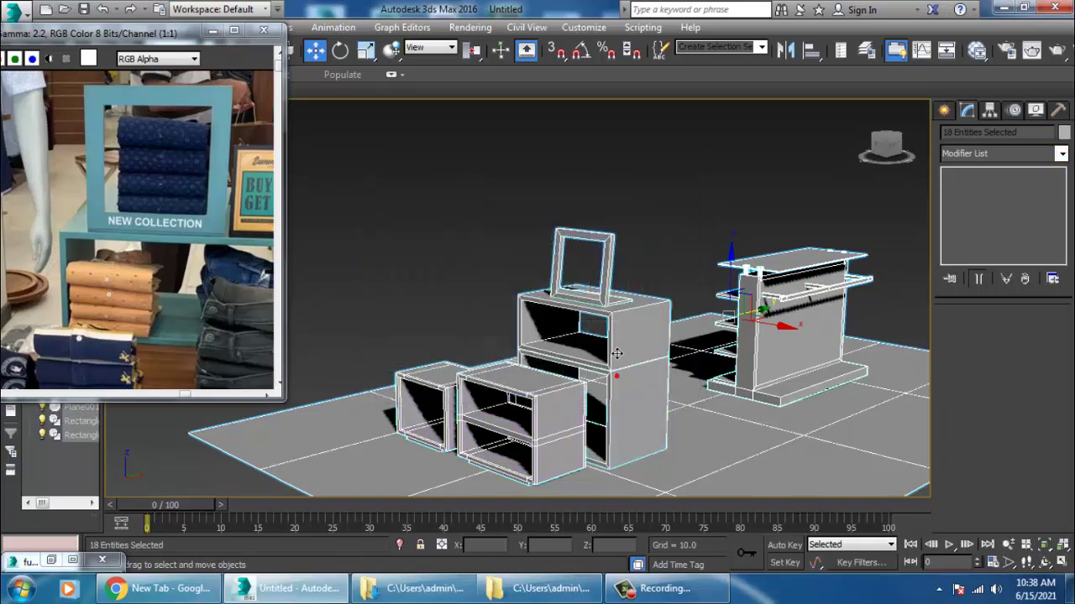
Zoom out the reference photo to show the entire display and reposition its window for comparison with the model
{"action": "left_click", "coordinate": [115, 209]}
{"action": "scroll", "coordinate": [115, 209], "scroll_direction": "down", "scroll_amount": 1}
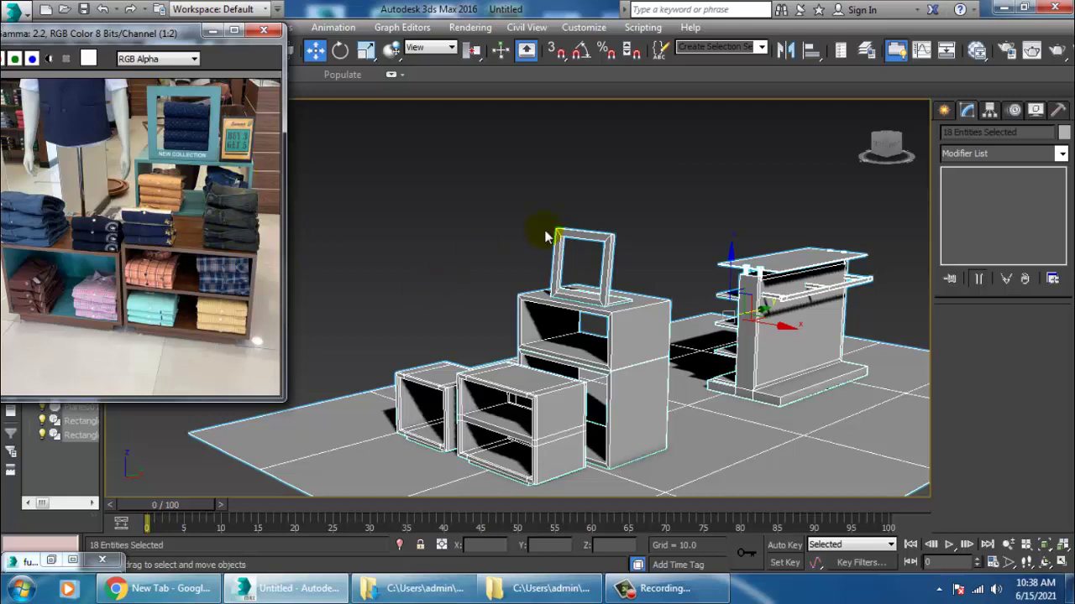
{"action": "left_click_drag", "start_coordinate": [93, 39], "coordinate": [156, 131]}
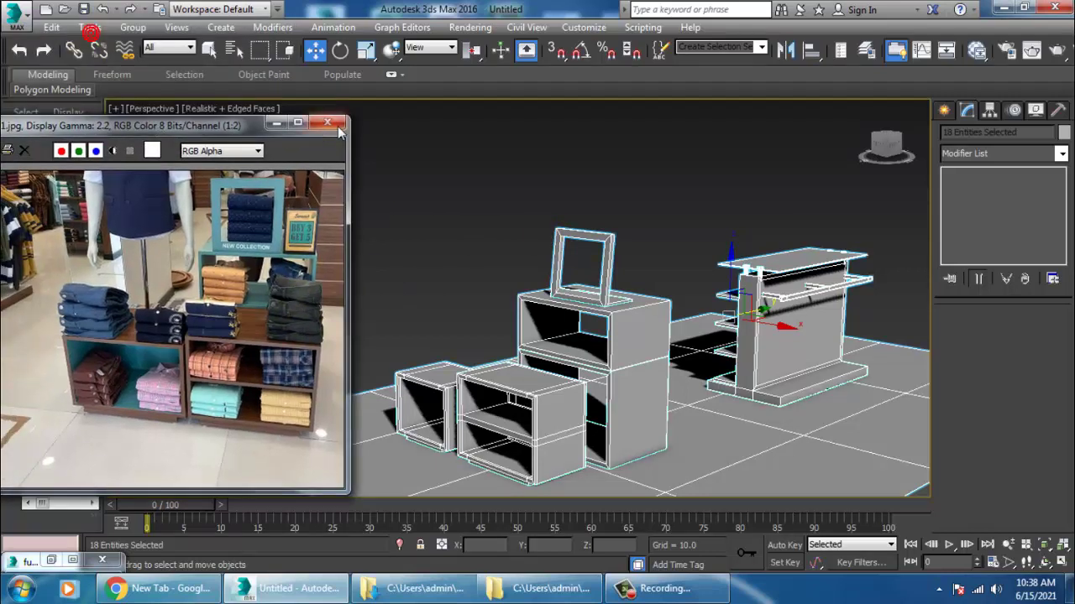
Try to save the scene into the furn folder on the Desktop
{"action": "left_click", "coordinate": [13, 13]}
{"action": "left_click", "coordinate": [15, 15]}
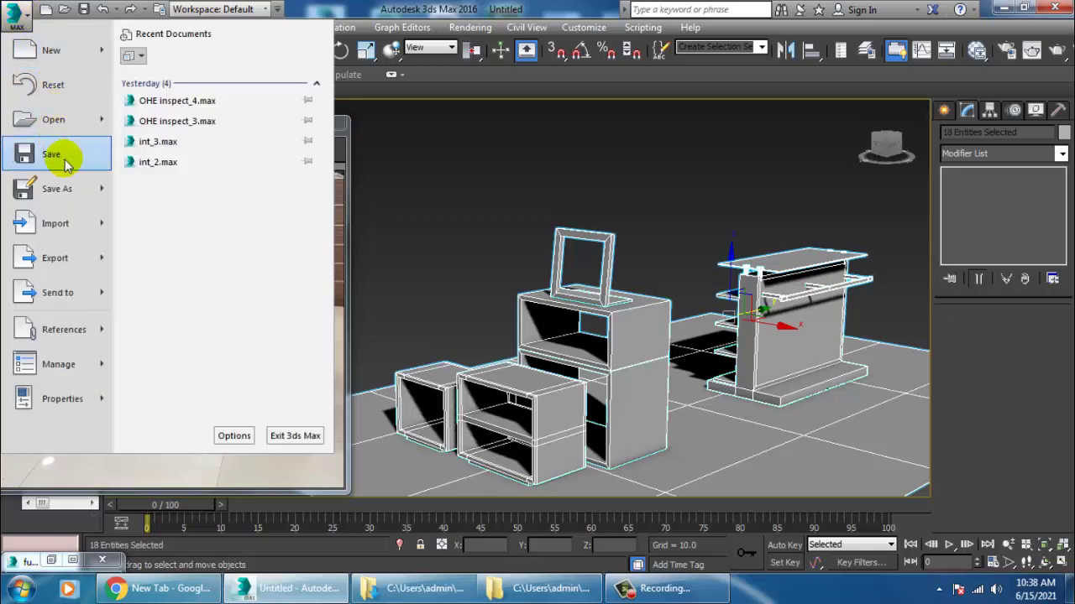
{"action": "left_click", "coordinate": [21, 155]}
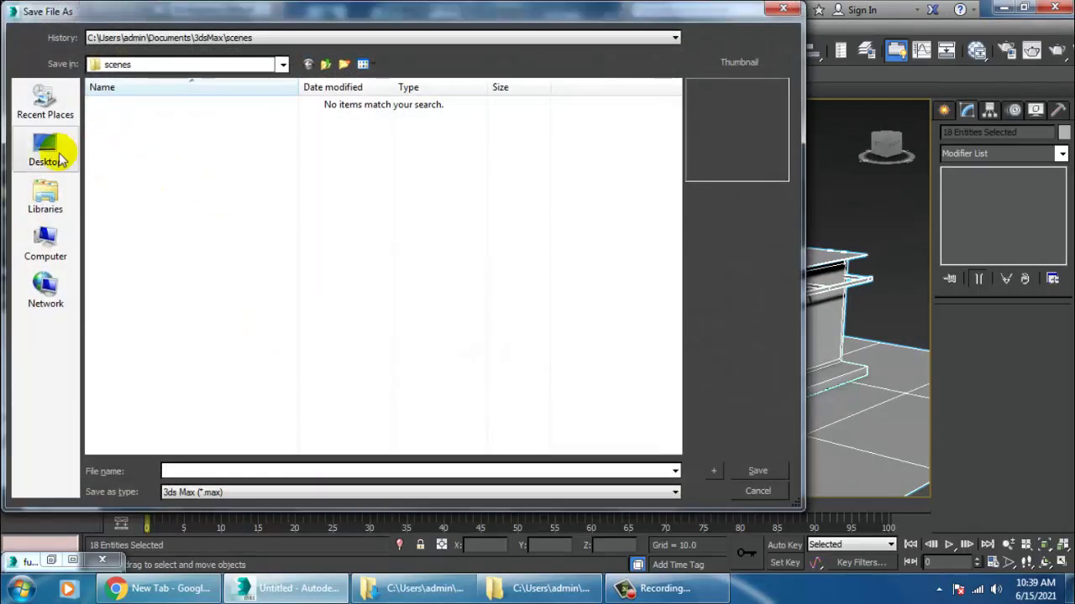
{"action": "left_click", "coordinate": [48, 151]}
{"action": "scroll", "coordinate": [321, 238], "scroll_direction": "down", "scroll_amount": 3}
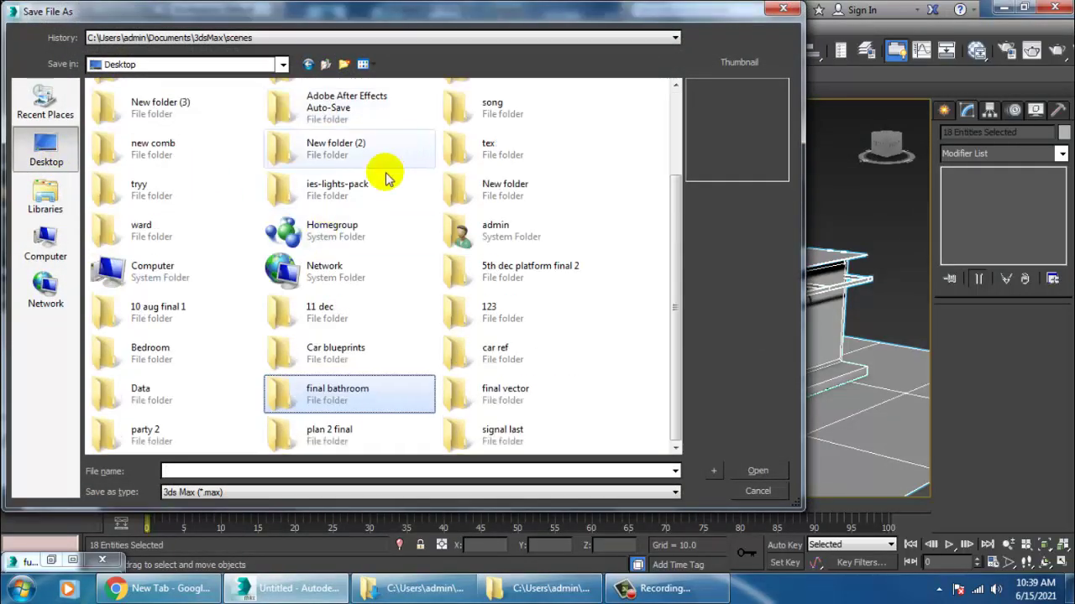
{"action": "key", "text": "f"}
{"action": "key", "text": "f"}
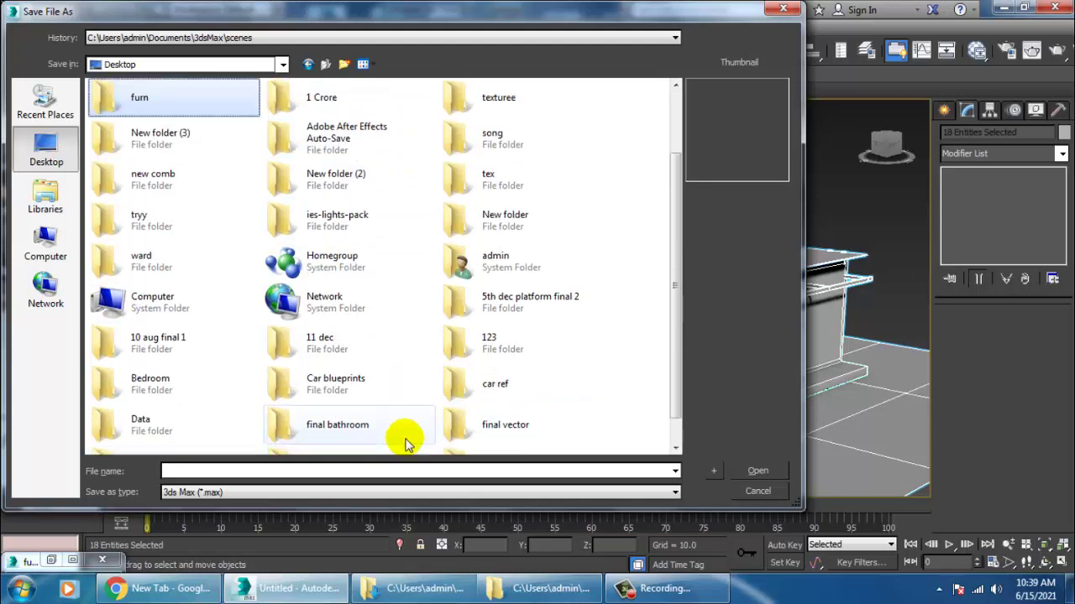
{"action": "key", "text": "f"}
{"action": "key", "text": "f"}
{"action": "key", "text": "f"}
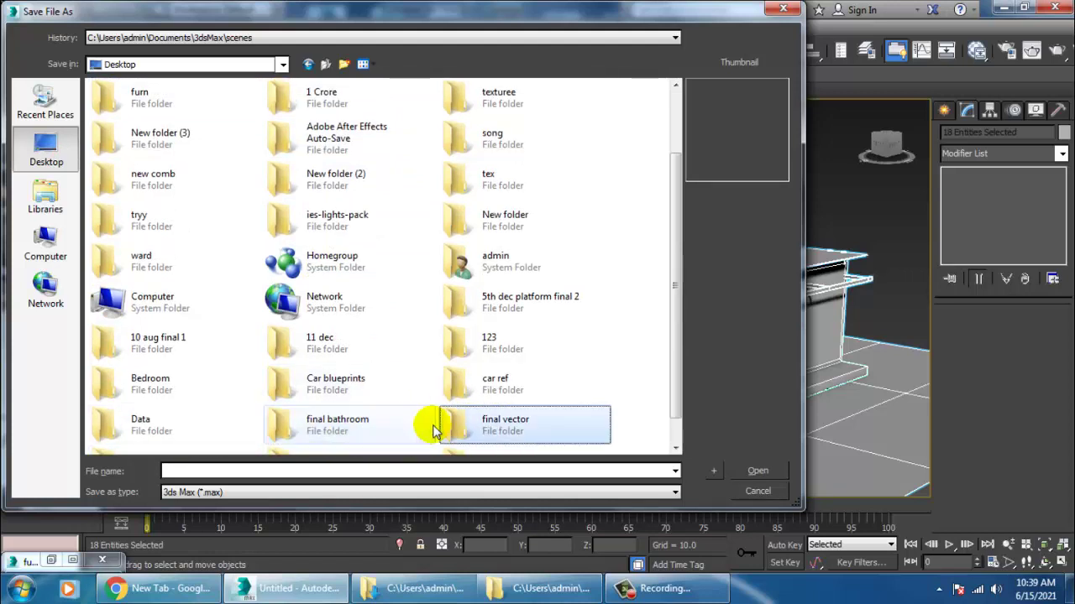
{"action": "double_click", "coordinate": [147, 98]}
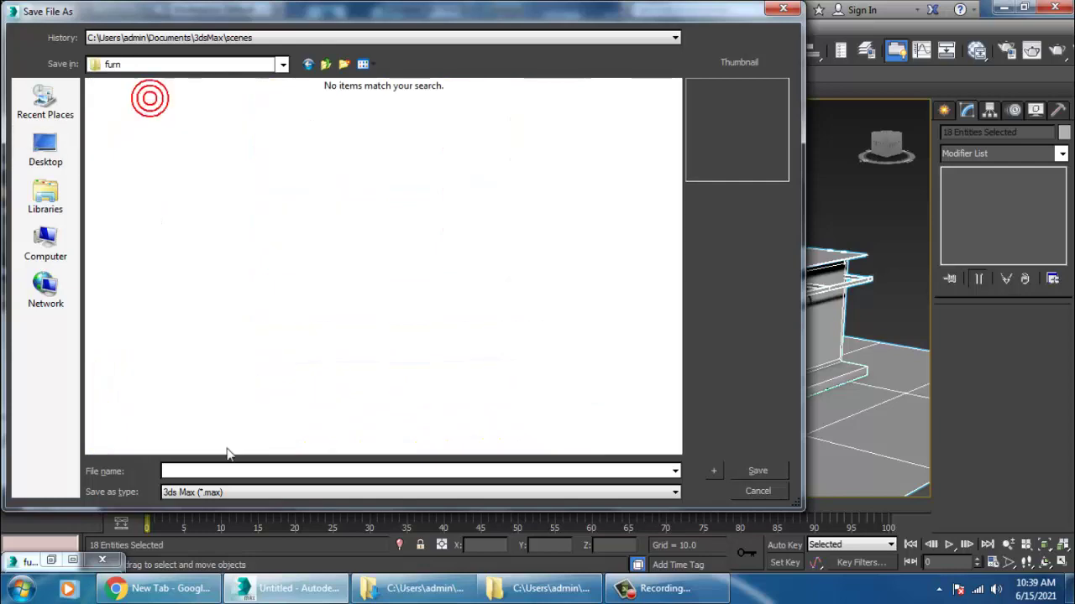
{"action": "left_click", "coordinate": [235, 472]}
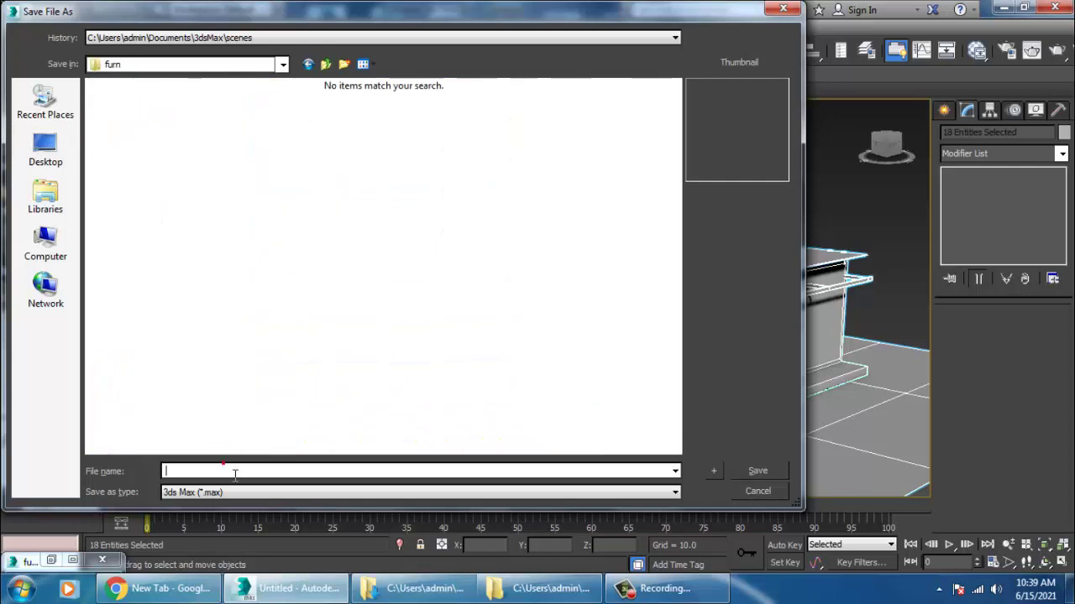
{"action": "left_click", "coordinate": [761, 475]}
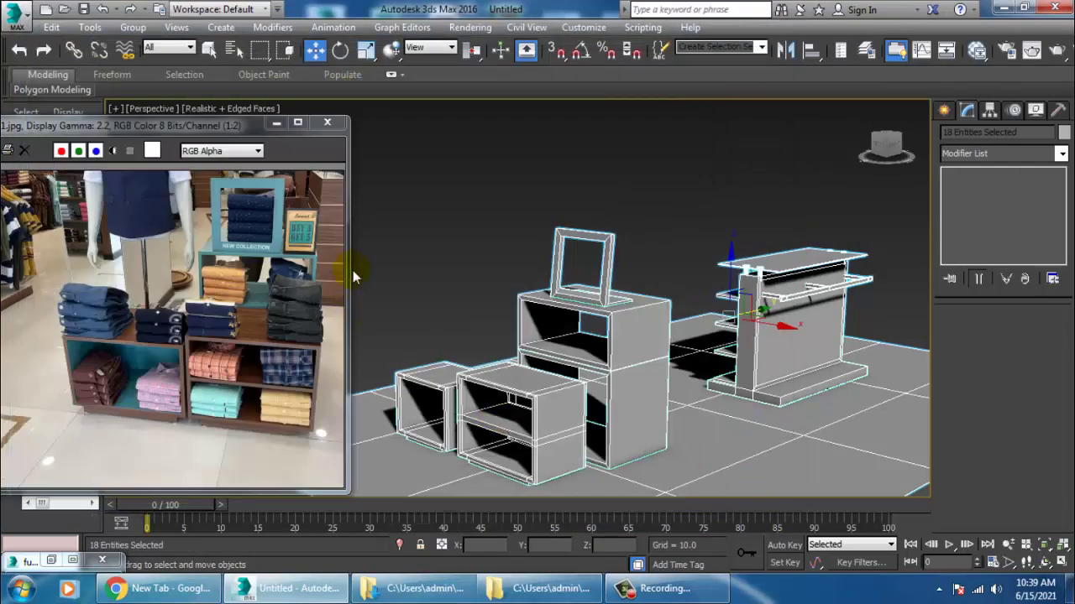
Save the scene as 11 in the furn folder on the Desktop
{"action": "key", "text": "ctrl+s"}
{"action": "left_click", "coordinate": [45, 150]}
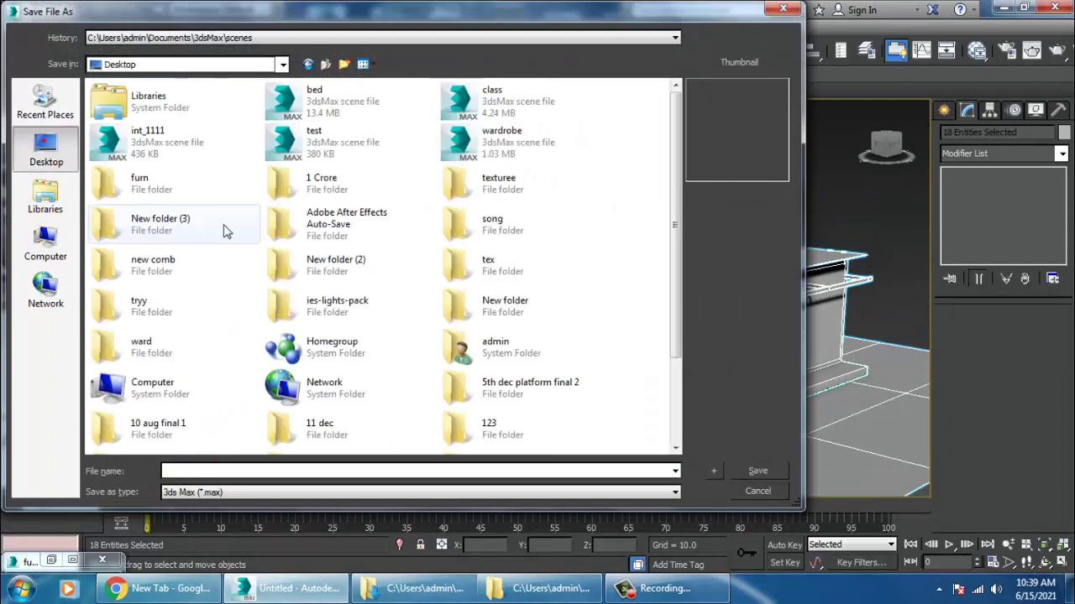
{"action": "double_click", "coordinate": [207, 168]}
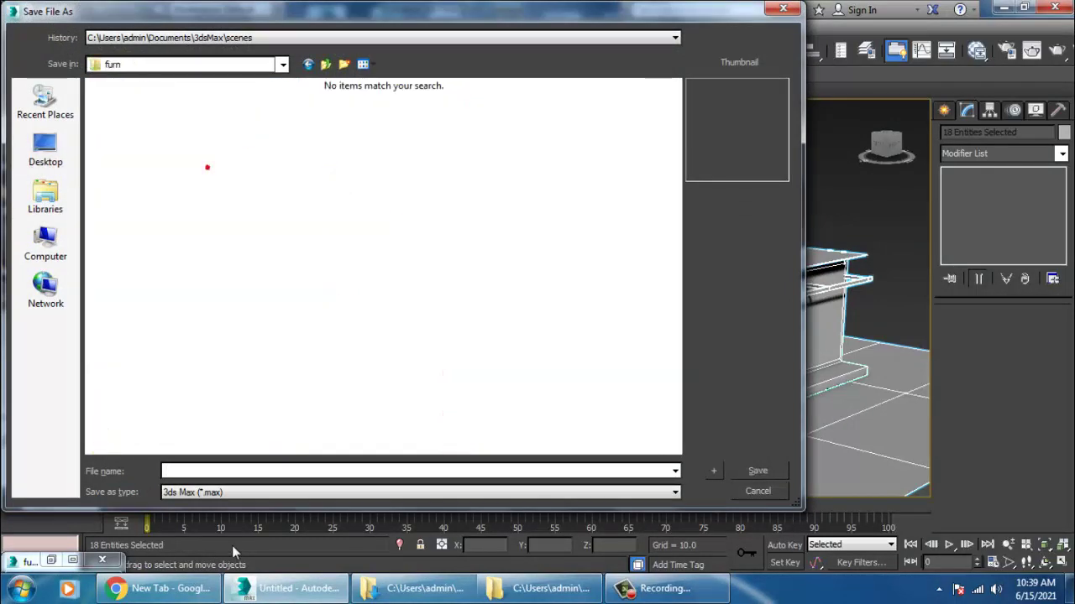
{"action": "left_click", "coordinate": [769, 471]}
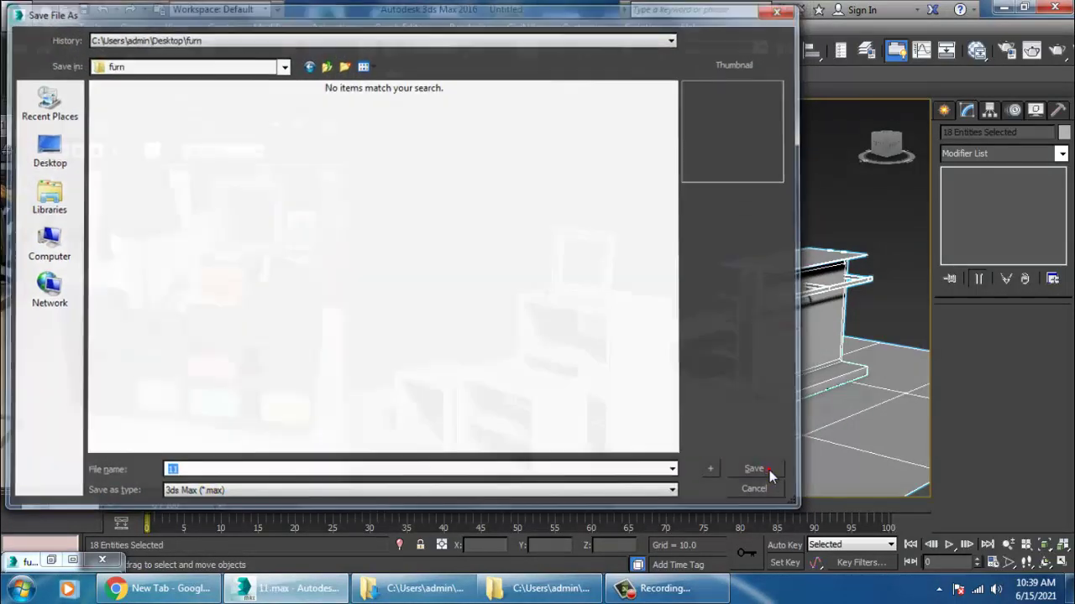
Minimize the first reference photo and open the furn 2 image from the furn folder for viewing
{"action": "middle_click_drag", "start_coordinate": [659, 233], "coordinate": [683, 240], "text": "alt"}
{"action": "left_click", "coordinate": [275, 124]}
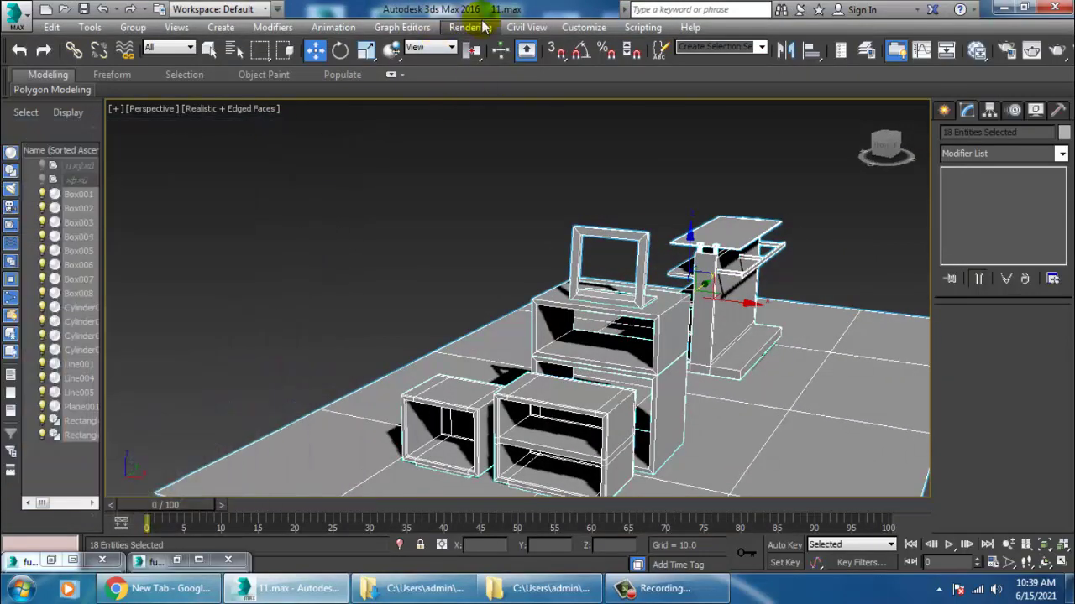
{"action": "left_click", "coordinate": [470, 27]}
{"action": "left_click", "coordinate": [540, 441]}
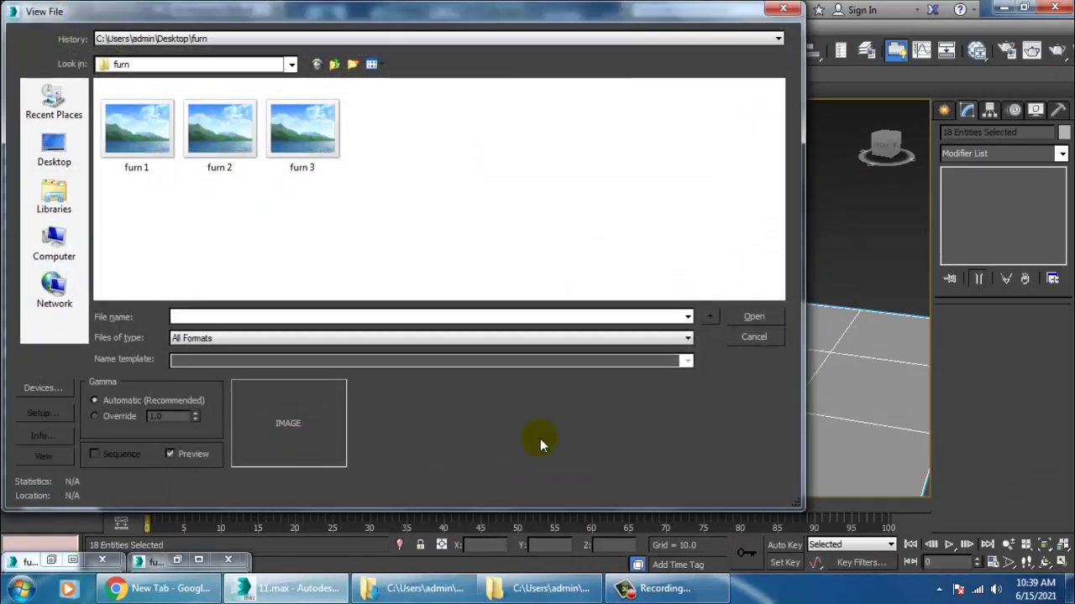
{"action": "left_click", "coordinate": [206, 147]}
{"action": "double_click", "coordinate": [207, 145]}
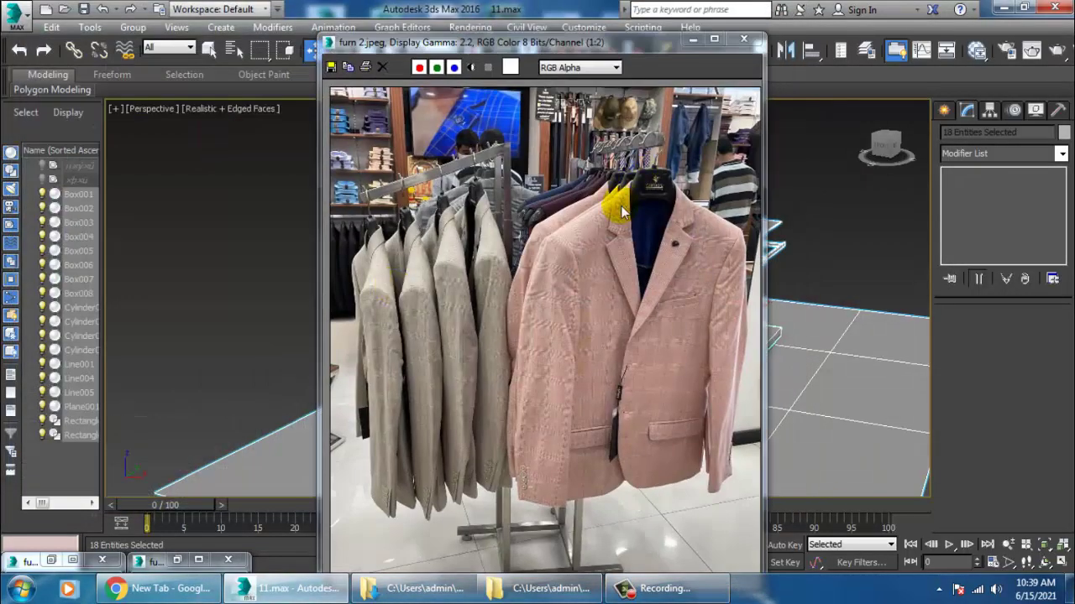
Shrink the furn 2 photo window, place it beside the model and zoom the photo out to show the whole clothes rack
{"action": "left_click_drag", "start_coordinate": [586, 42], "coordinate": [307, 3]}
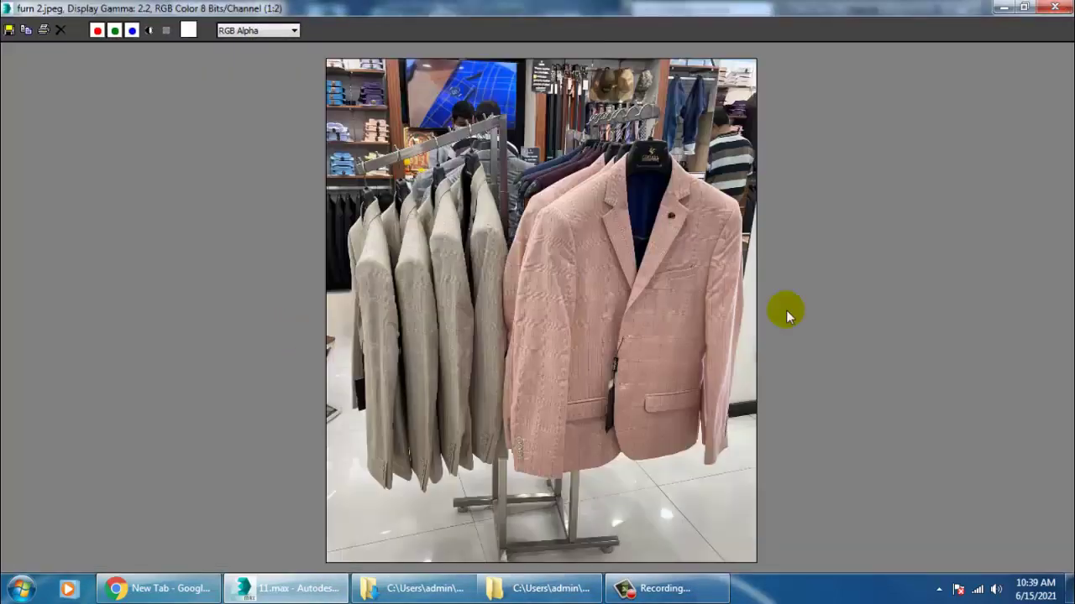
{"action": "left_click", "coordinate": [1027, 7]}
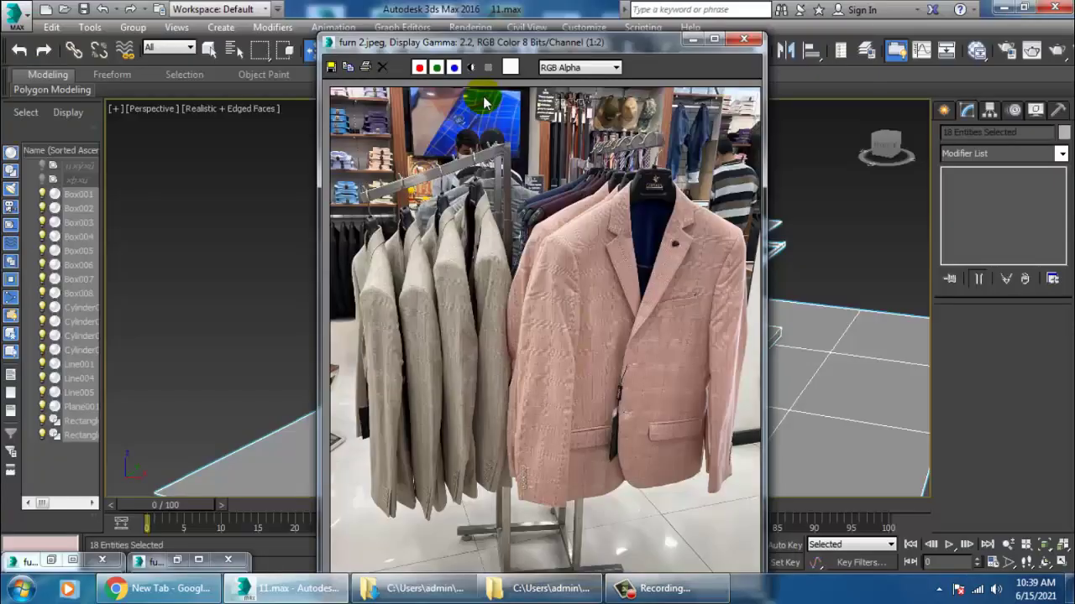
{"action": "left_click_drag", "start_coordinate": [538, 41], "coordinate": [400, 23]}
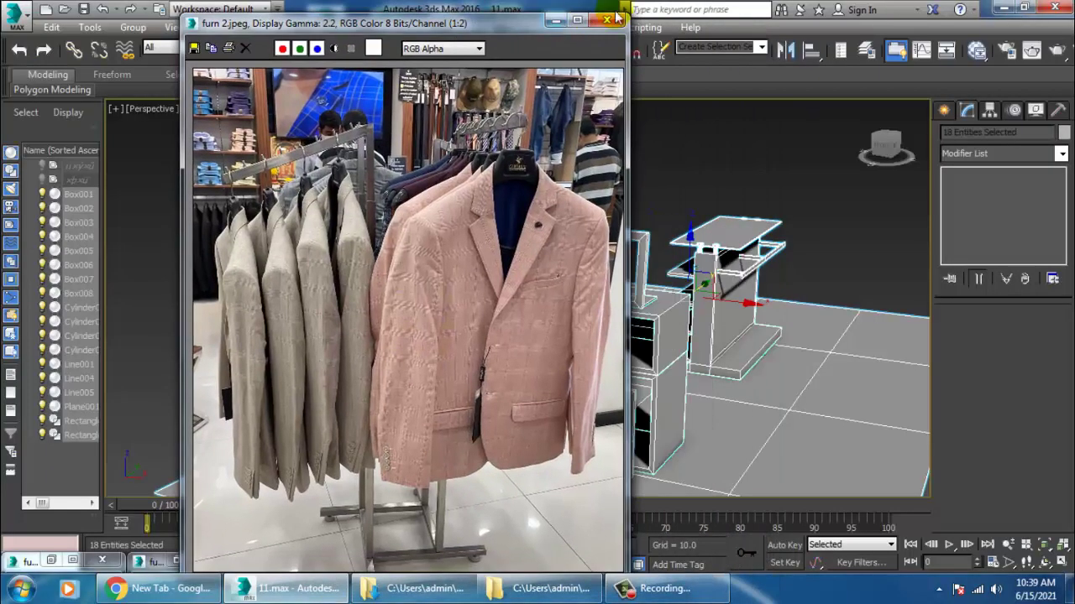
{"action": "left_click_drag", "start_coordinate": [628, 16], "coordinate": [596, 94]}
{"action": "left_click_drag", "start_coordinate": [406, 101], "coordinate": [283, 39]}
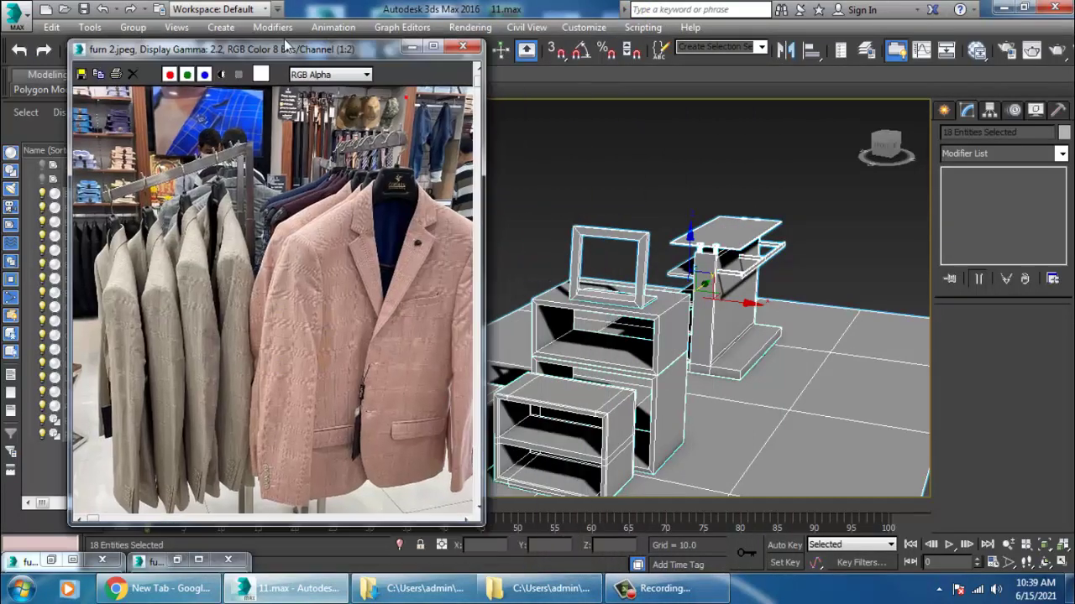
{"action": "middle_click_drag", "start_coordinate": [232, 307], "coordinate": [216, 233]}
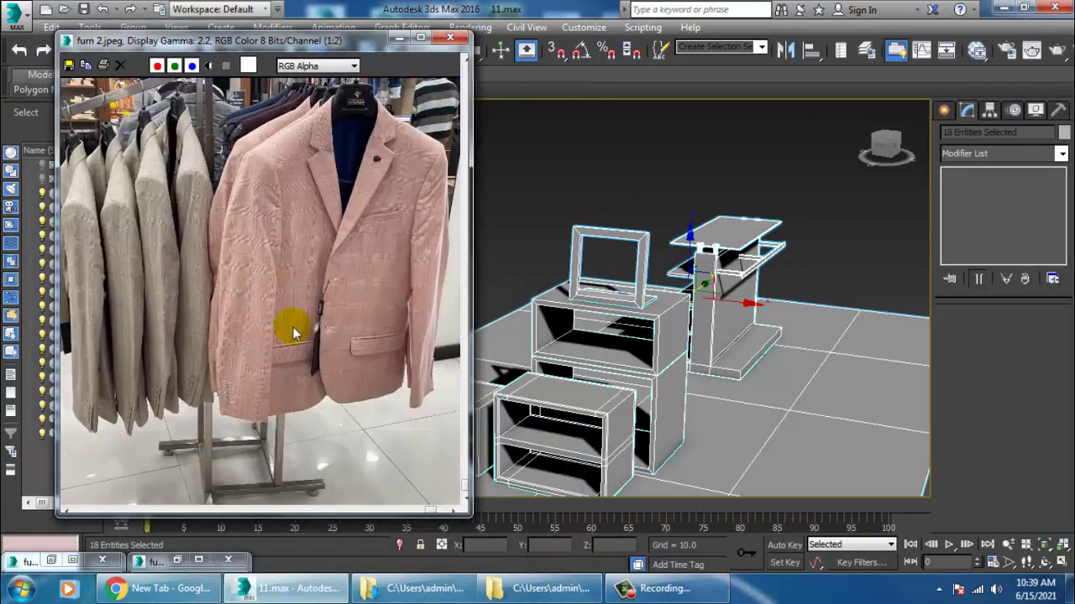
{"action": "scroll", "coordinate": [293, 334], "scroll_direction": "down", "scroll_amount": 1}
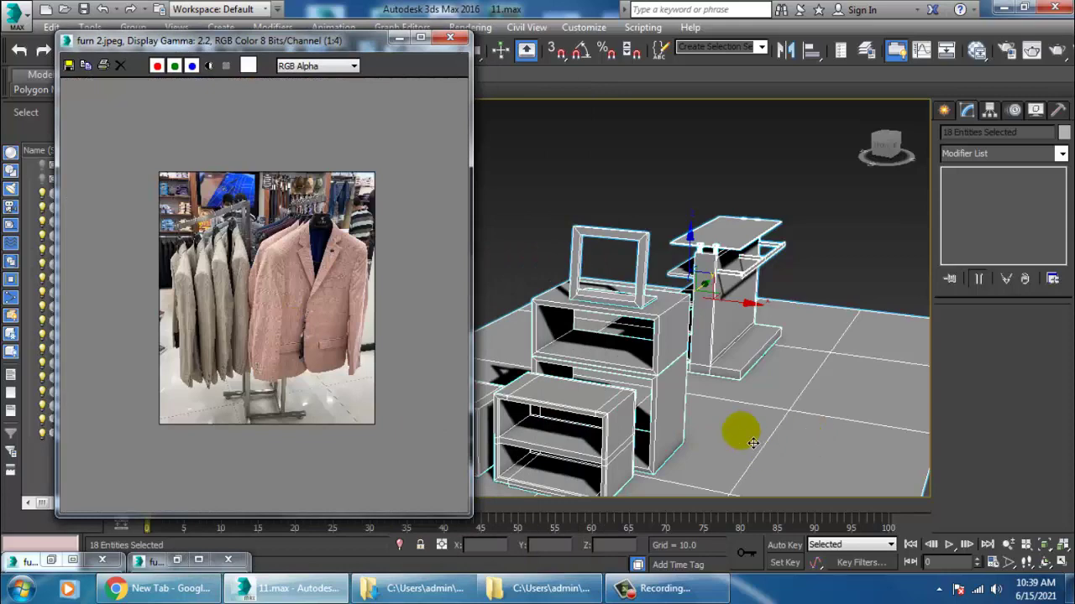
Draw a rectangle spline in the Top view on empty space away from the floor plane
{"action": "middle_click_drag", "start_coordinate": [765, 427], "coordinate": [615, 395], "text": "alt"}
{"action": "left_click", "coordinate": [945, 114]}
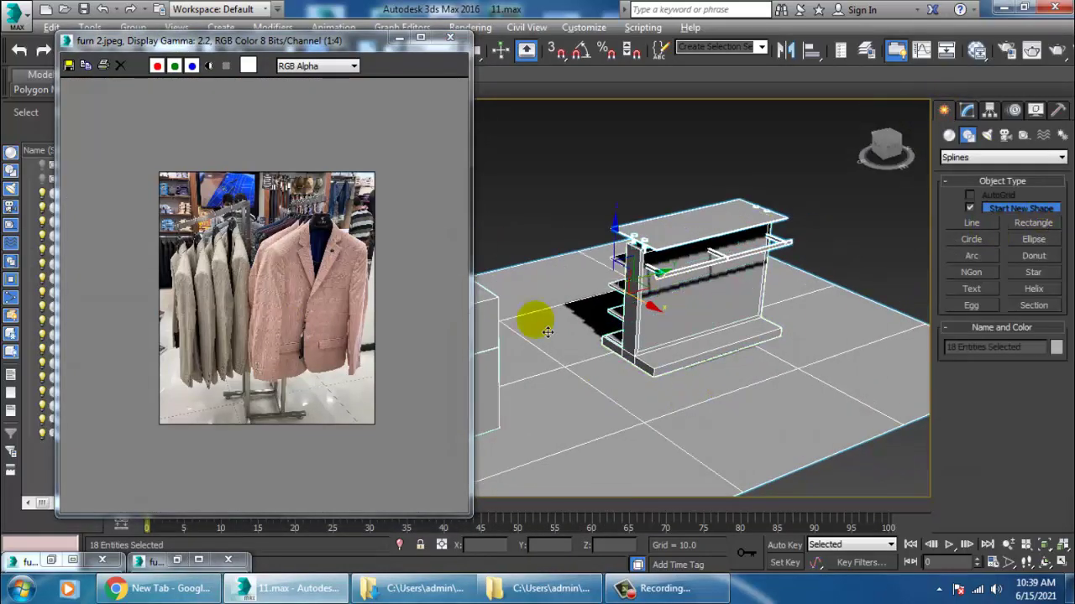
{"action": "key", "text": "alt+w"}
{"action": "middle_click", "coordinate": [489, 249]}
{"action": "key", "text": "alt+w"}
{"action": "scroll", "coordinate": [587, 222], "scroll_direction": "down", "scroll_amount": 3}
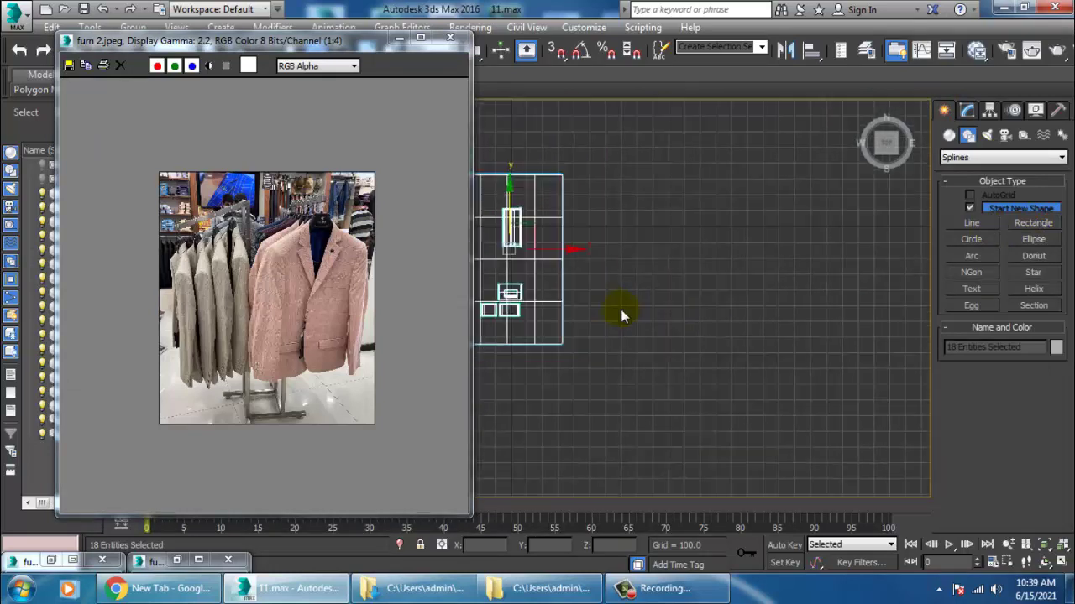
{"action": "left_click", "coordinate": [1043, 224]}
{"action": "middle_click_drag", "start_coordinate": [838, 325], "coordinate": [753, 337]}
{"action": "left_click_drag", "start_coordinate": [656, 288], "coordinate": [790, 407]}
Set the new rectangle's rectangular rendering width to about 75 and frame it in the Perspective view
{"action": "left_click", "coordinate": [966, 110]}
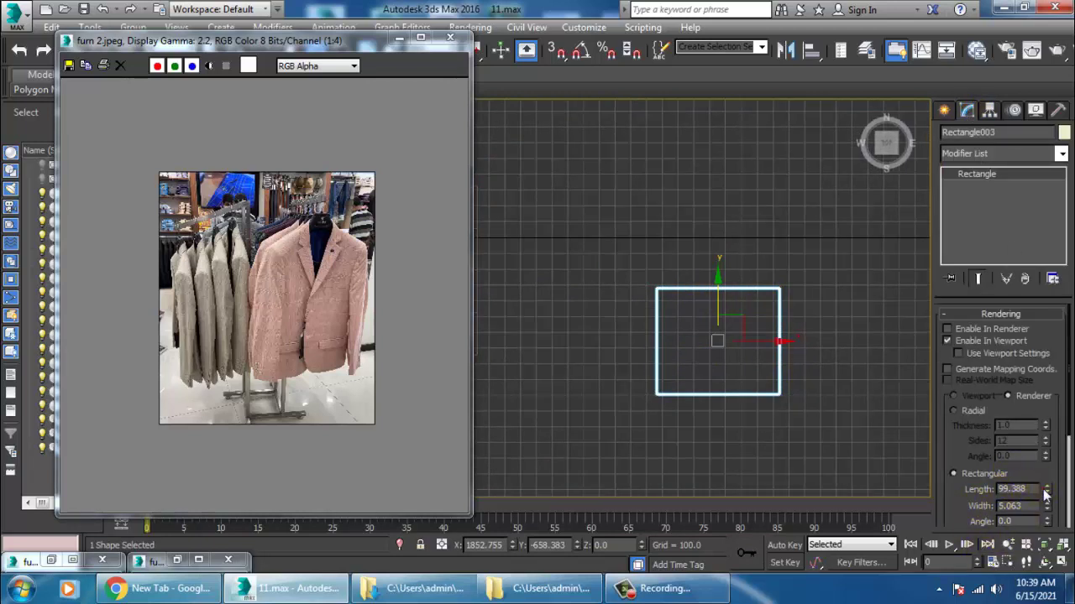
{"action": "left_click_drag", "start_coordinate": [1048, 429], "coordinate": [710, 582]}
{"action": "key", "text": "alt+w"}
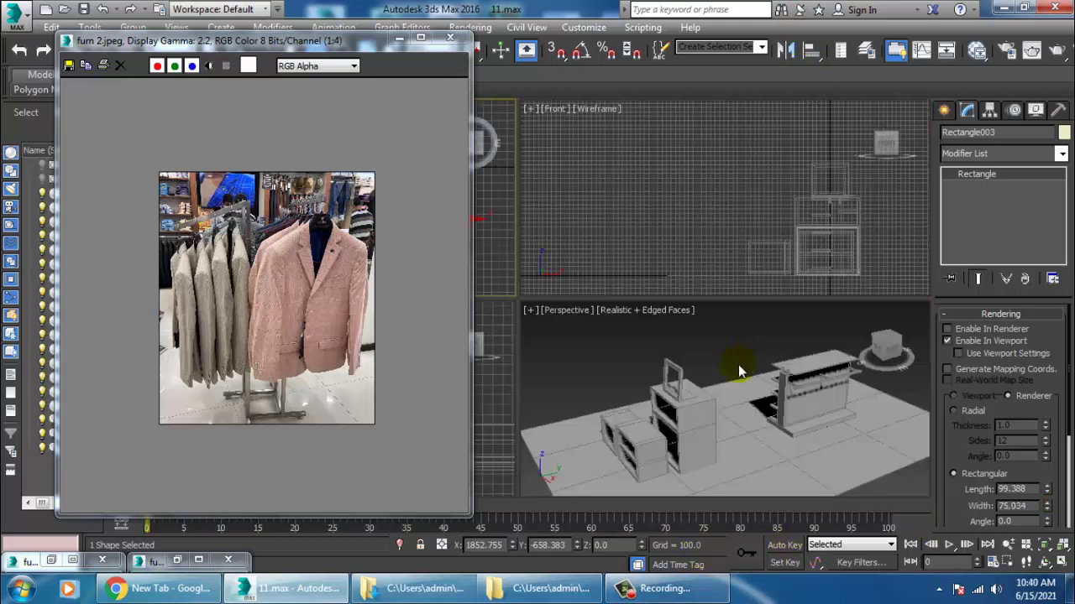
{"action": "middle_click_drag", "start_coordinate": [809, 385], "coordinate": [811, 410]}
{"action": "key", "text": "alt+w"}
{"action": "key", "text": "z"}
{"action": "scroll", "coordinate": [724, 356], "scroll_direction": "down", "scroll_amount": 8}
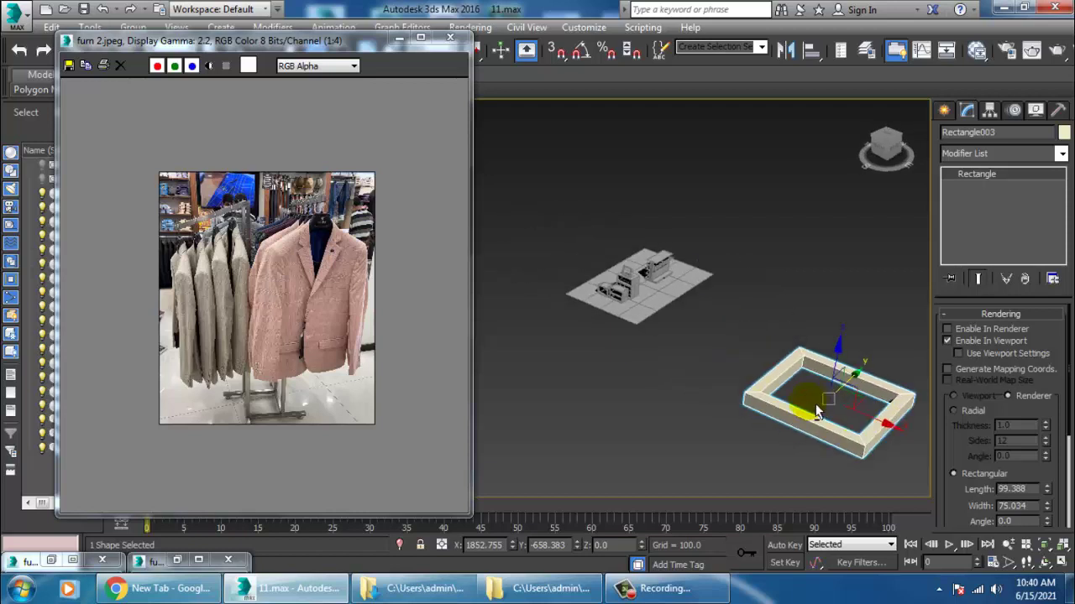
Scale the rectangle frame uniformly to about 32% and move it along X to about 163.7, onto the floor
{"action": "key", "text": "r"}
{"action": "left_click_drag", "start_coordinate": [851, 415], "coordinate": [936, 7]}
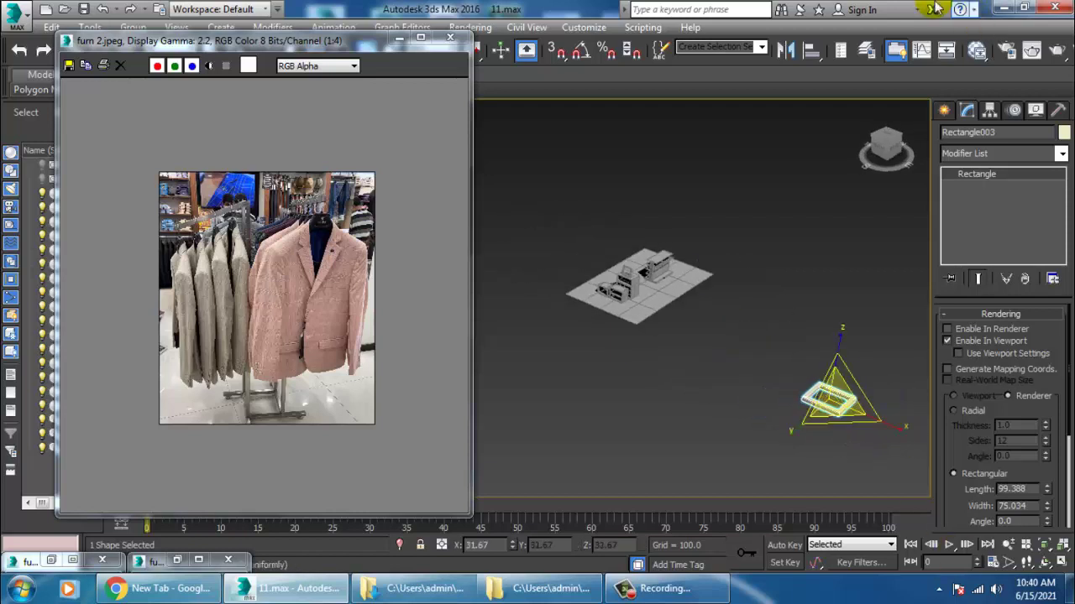
{"action": "key", "text": "w"}
{"action": "left_click_drag", "start_coordinate": [884, 430], "coordinate": [681, 343]}
Scale the rectangle frame down uniformly to about 41% of its size in front of the cabinets
{"action": "key", "text": "z"}
{"action": "middle_click_drag", "start_coordinate": [681, 344], "coordinate": [638, 288], "text": "alt"}
{"action": "scroll", "coordinate": [617, 281], "scroll_direction": "down", "scroll_amount": 3}
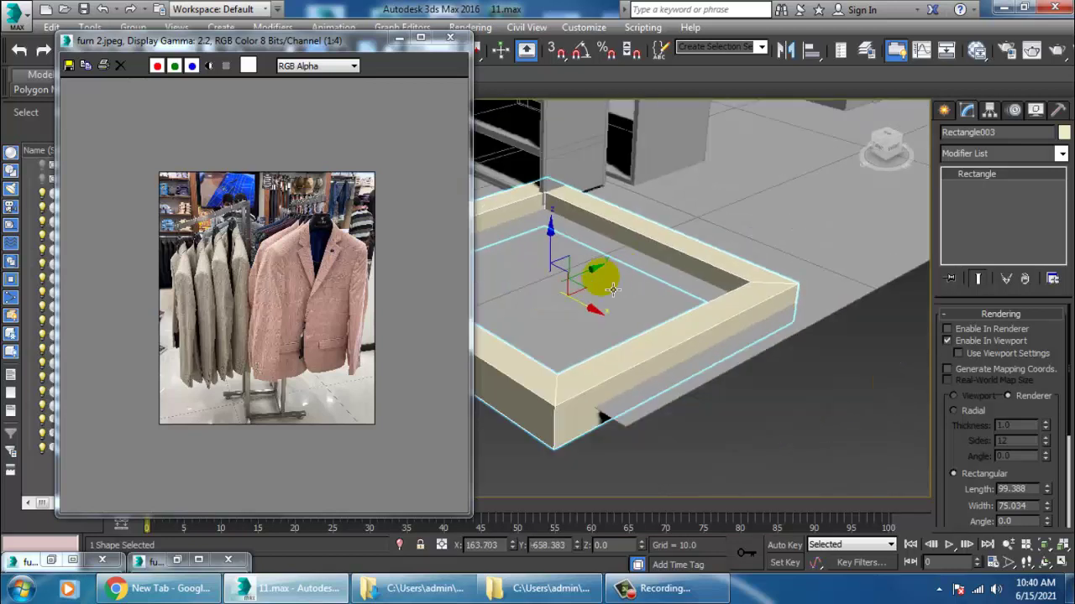
{"action": "key", "text": "r"}
{"action": "left_click_drag", "start_coordinate": [563, 297], "coordinate": [657, 410]}
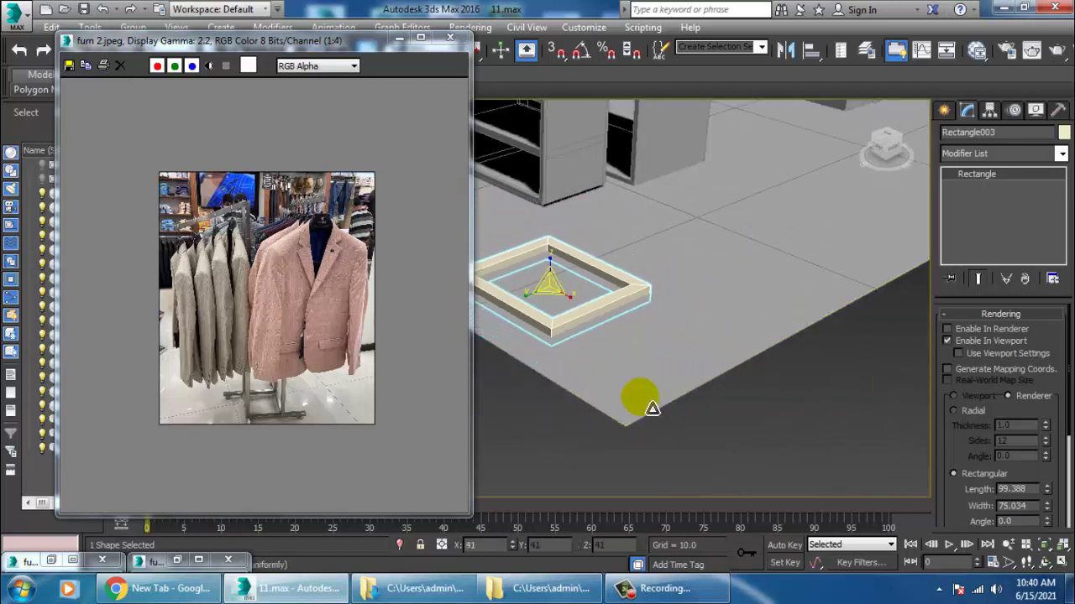
Move the rectangle frame along Y to about -266 near the shelf unit and raise it to about Z 9.2
{"action": "key", "text": "w"}
{"action": "left_click_drag", "start_coordinate": [586, 272], "coordinate": [889, 210]}
{"action": "middle_click_drag", "start_coordinate": [777, 208], "coordinate": [669, 250]}
{"action": "scroll", "coordinate": [638, 256], "scroll_direction": "up", "scroll_amount": 5}
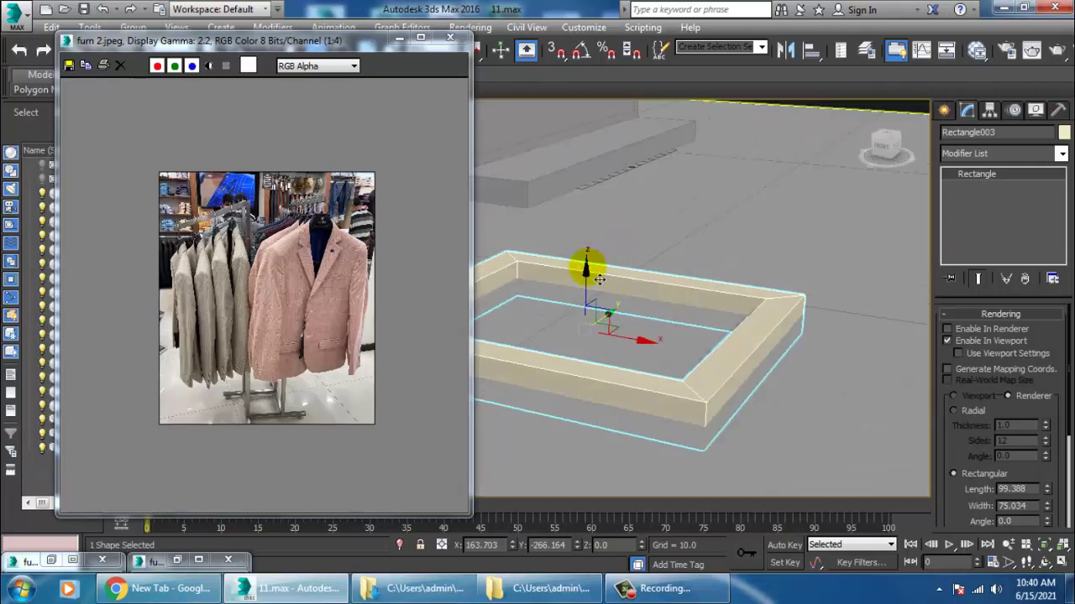
{"action": "left_click_drag", "start_coordinate": [588, 270], "coordinate": [609, 262]}
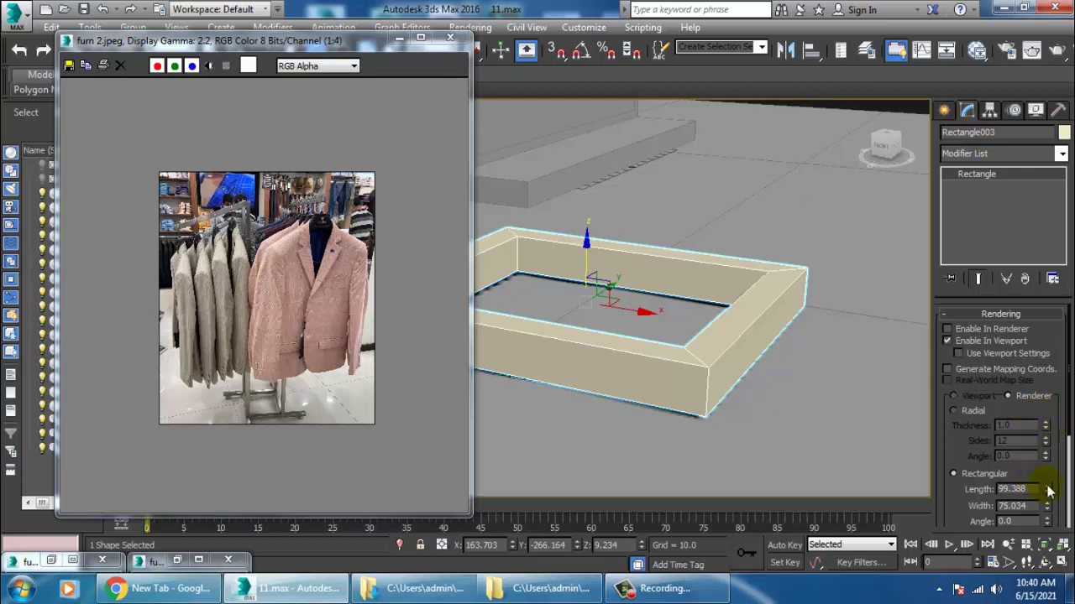
Thin the frame's rectangular rendering profile to a length of about 29.8 and a width of about 27.8
{"action": "left_click_drag", "start_coordinate": [1048, 491], "coordinate": [11, 542]}
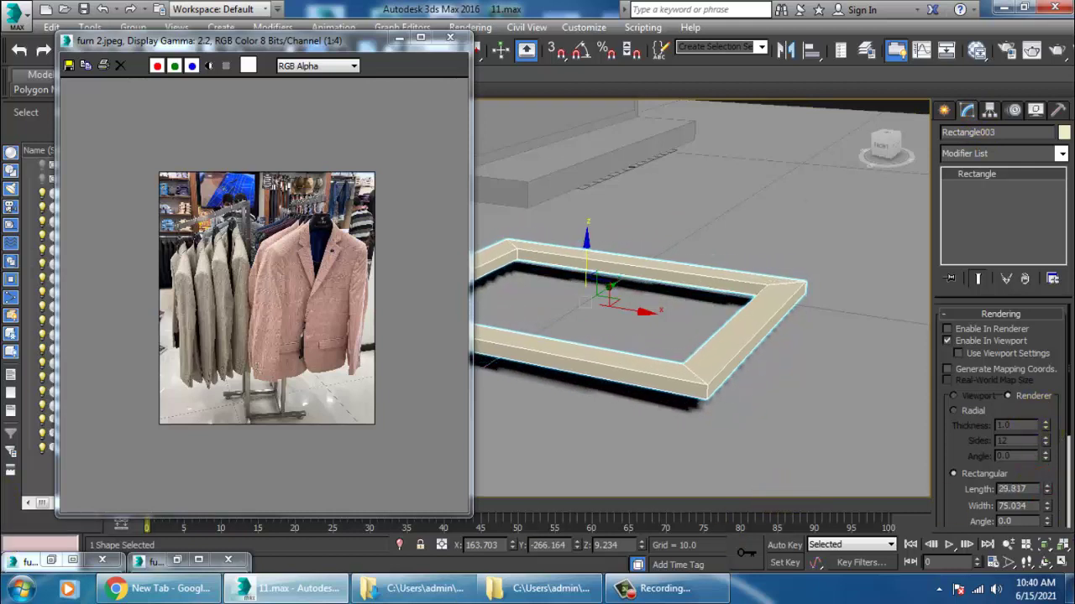
{"action": "mouse_move", "coordinate": [1047, 508]}
{"action": "left_mouse_down"}
{"action": "mouse_move", "coordinate": [1049, 541]}
{"action": "mouse_move", "coordinate": [17, 557]}
{"action": "mouse_move", "coordinate": [1062, 557]}
{"action": "mouse_move", "coordinate": [1046, 529]}
{"action": "left_mouse_up"}
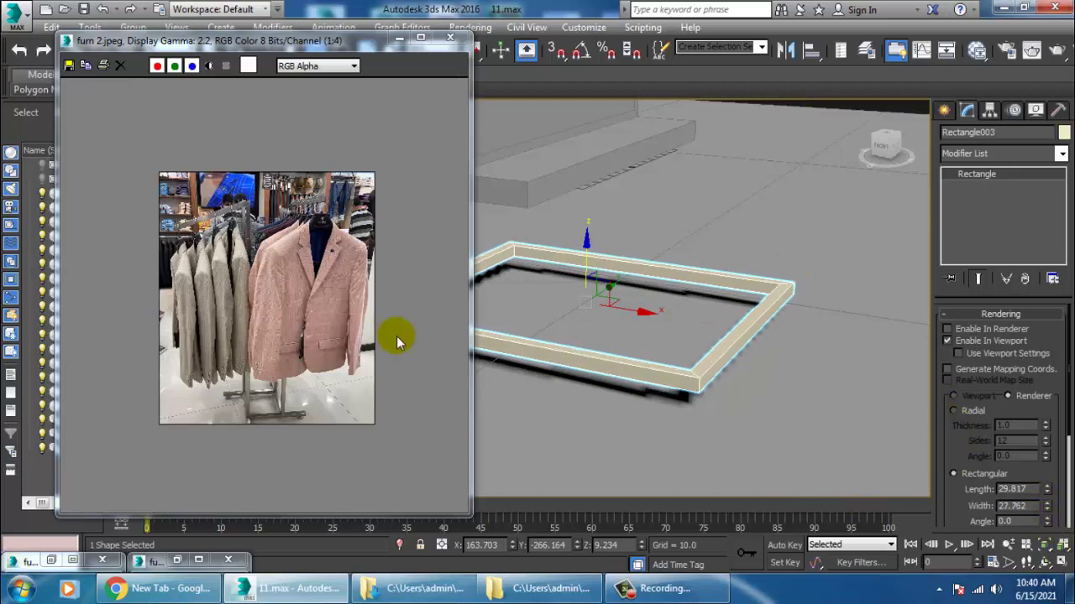
{"action": "scroll", "coordinate": [205, 269], "scroll_direction": "up", "scroll_amount": 1}
{"action": "left_click", "coordinate": [729, 335]}
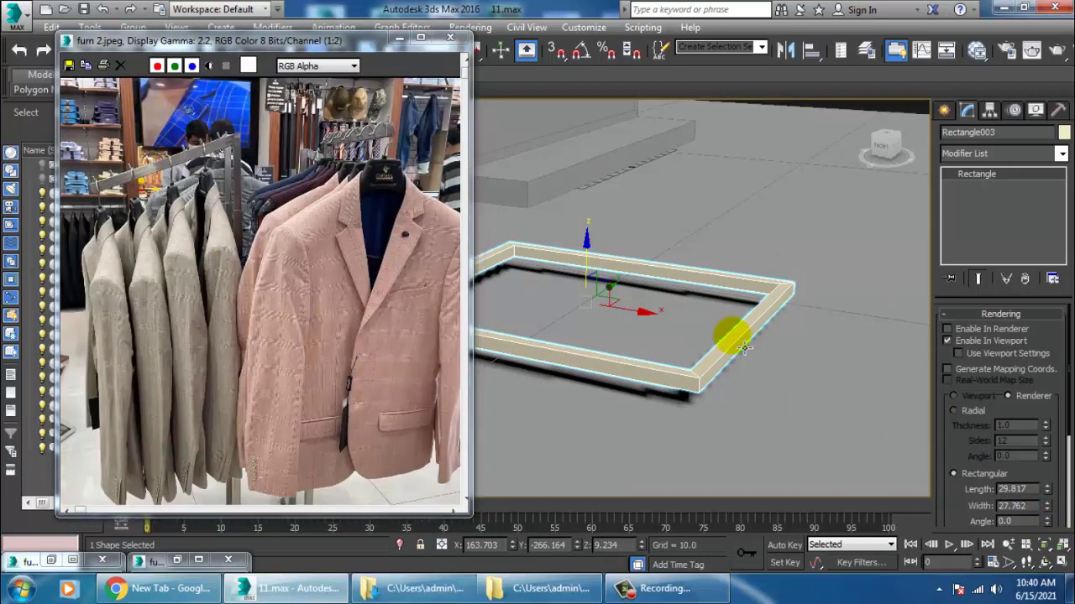
Move the rectangle frame along X to about 292.6 in the Front view, clear of the existing furniture
{"action": "key", "text": "alt+w"}
{"action": "middle_click", "coordinate": [742, 199]}
{"action": "key", "text": "alt+w"}
{"action": "key", "text": "z"}
{"action": "middle_click_drag", "start_coordinate": [698, 239], "coordinate": [770, 204]}
{"action": "scroll", "coordinate": [771, 204], "scroll_direction": "down", "scroll_amount": 5}
{"action": "middle_click_drag", "start_coordinate": [730, 243], "coordinate": [784, 383]}
{"action": "scroll", "coordinate": [769, 368], "scroll_direction": "down", "scroll_amount": 4}
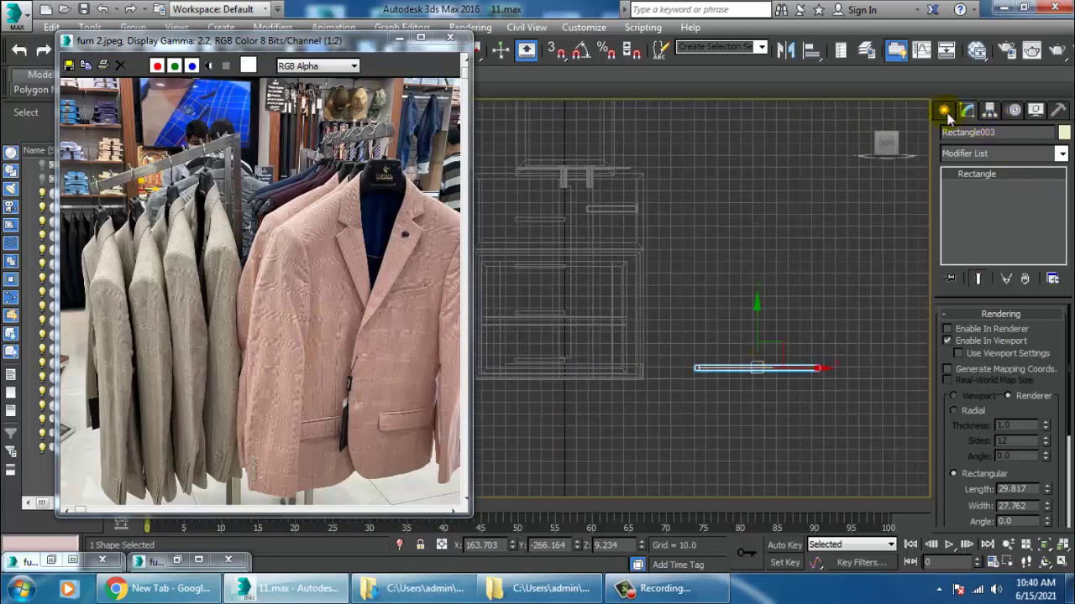
{"action": "left_click_drag", "start_coordinate": [803, 375], "coordinate": [950, 381]}
{"action": "middle_click_drag", "start_coordinate": [891, 378], "coordinate": [665, 371]}
{"action": "left_click", "coordinate": [943, 111]}
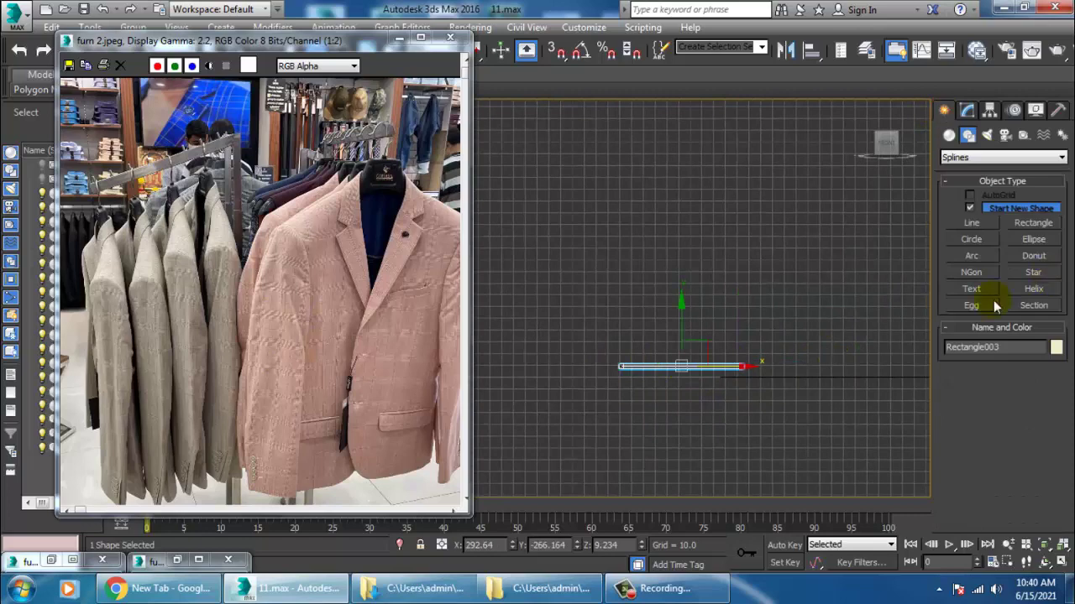
{"action": "left_click", "coordinate": [974, 224]}
{"action": "middle_click_drag", "start_coordinate": [631, 398], "coordinate": [667, 414]}
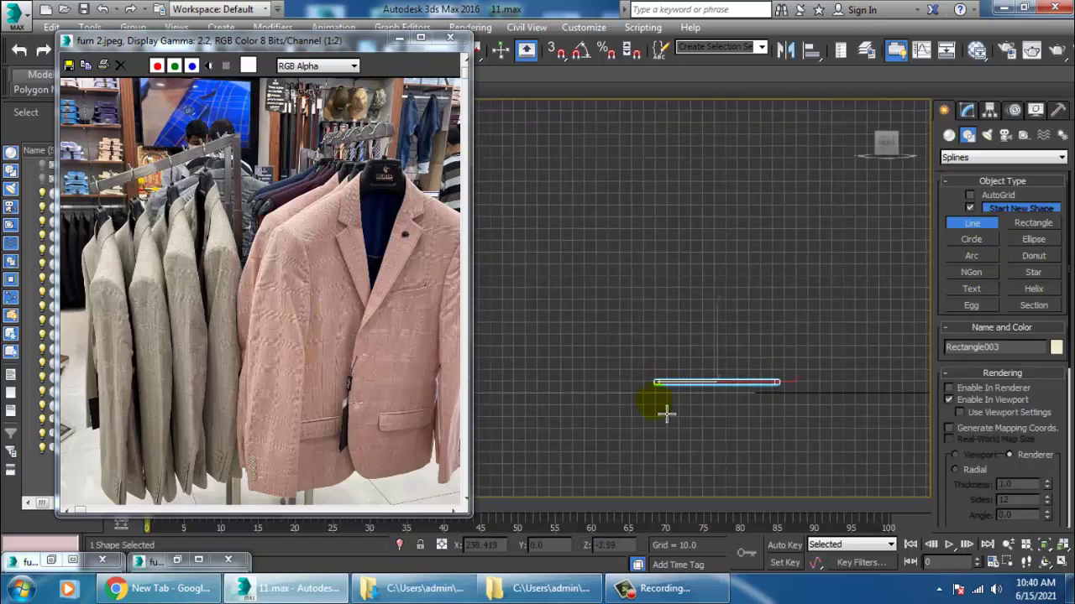
{"action": "left_click", "coordinate": [660, 380]}
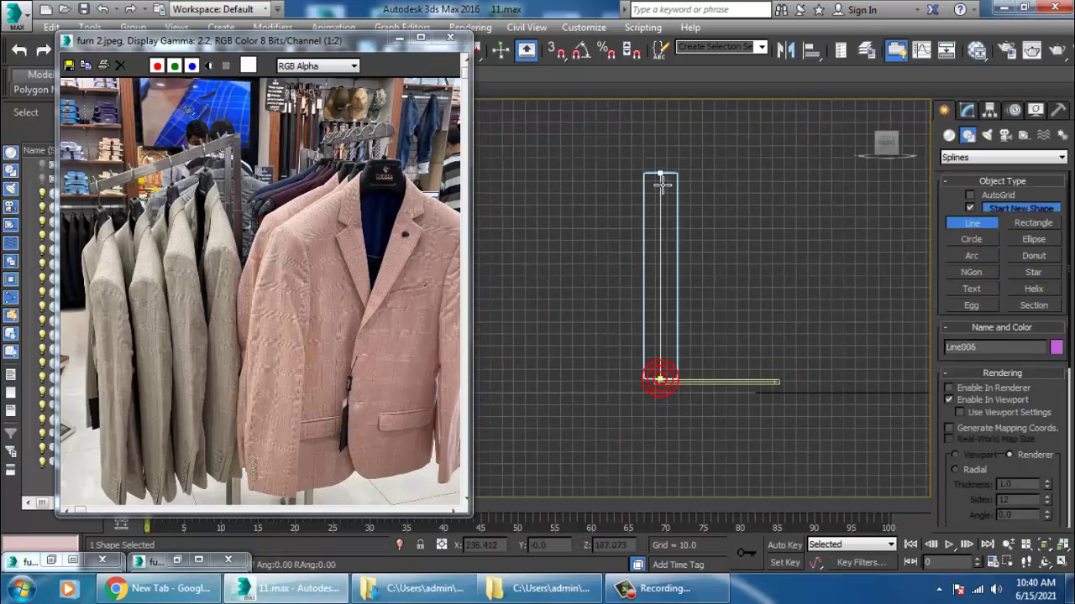
{"action": "right_click", "coordinate": [651, 173]}
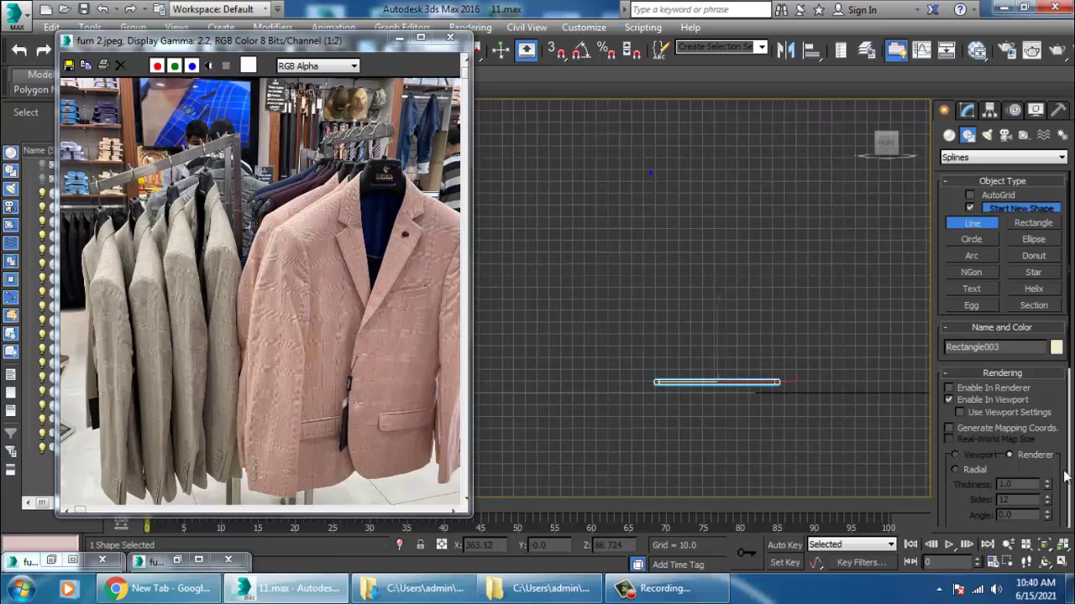
Draw a thin line in the Front view rising from the base frame's end into a tall post, finishing with a downward-sloping arm
{"action": "left_click", "coordinate": [658, 382]}
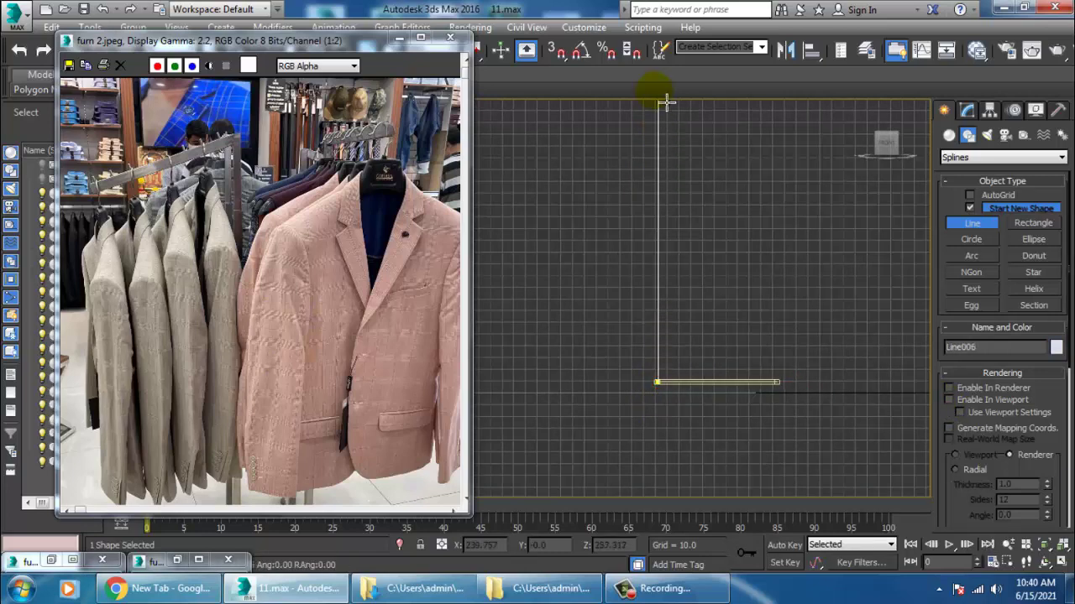
{"action": "middle_click_drag", "start_coordinate": [682, 220], "coordinate": [669, 408]}
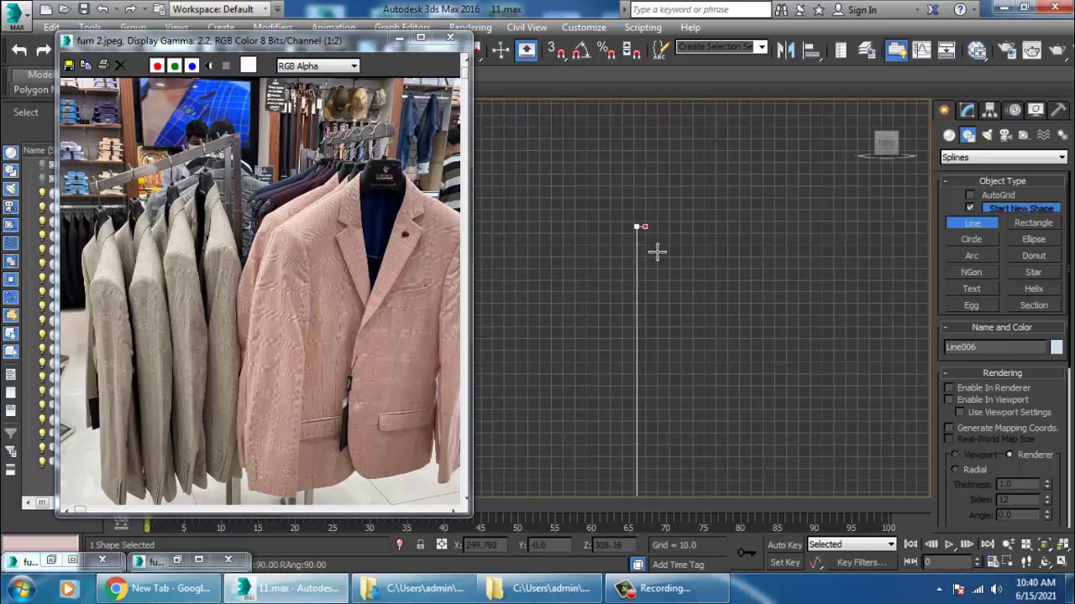
{"action": "scroll", "coordinate": [659, 252], "scroll_direction": "down", "scroll_amount": 3}
{"action": "middle_click_drag", "start_coordinate": [675, 241], "coordinate": [738, 159]}
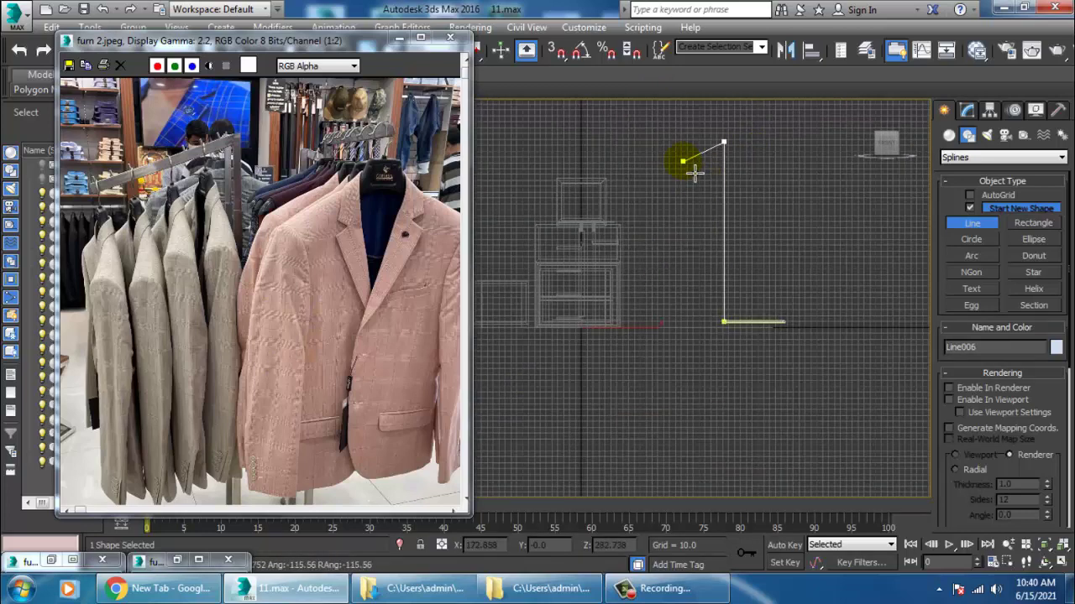
{"action": "right_click", "coordinate": [658, 195]}
{"action": "right_click", "coordinate": [659, 195]}
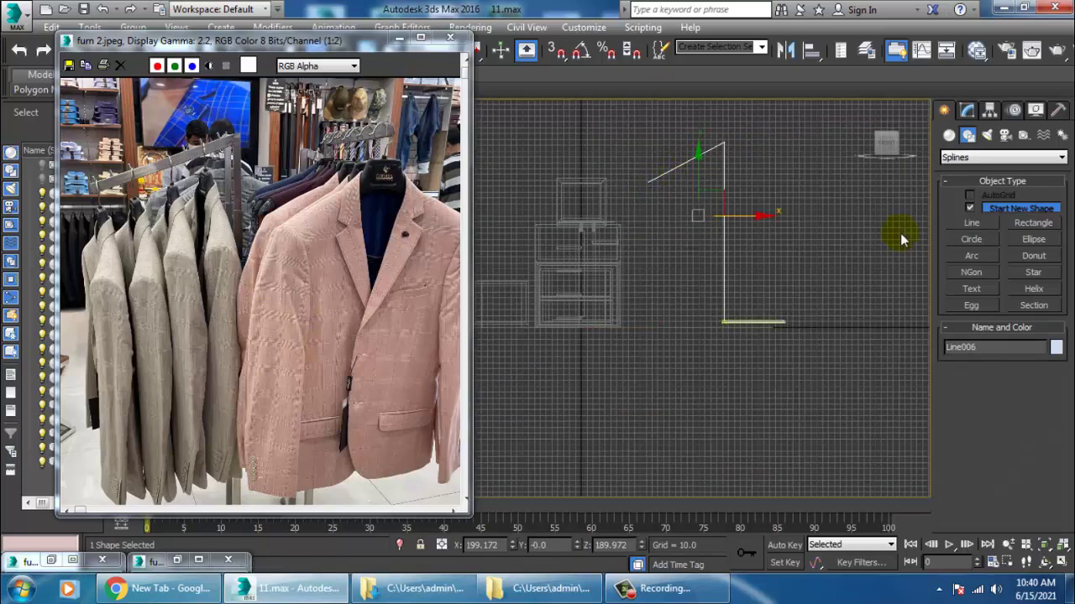
Lower the vertices at both ends of the sloping arm together to shorten the post, keeping the arm's slope
{"action": "middle_click_drag", "start_coordinate": [759, 248], "coordinate": [739, 267]}
{"action": "key", "text": "1"}
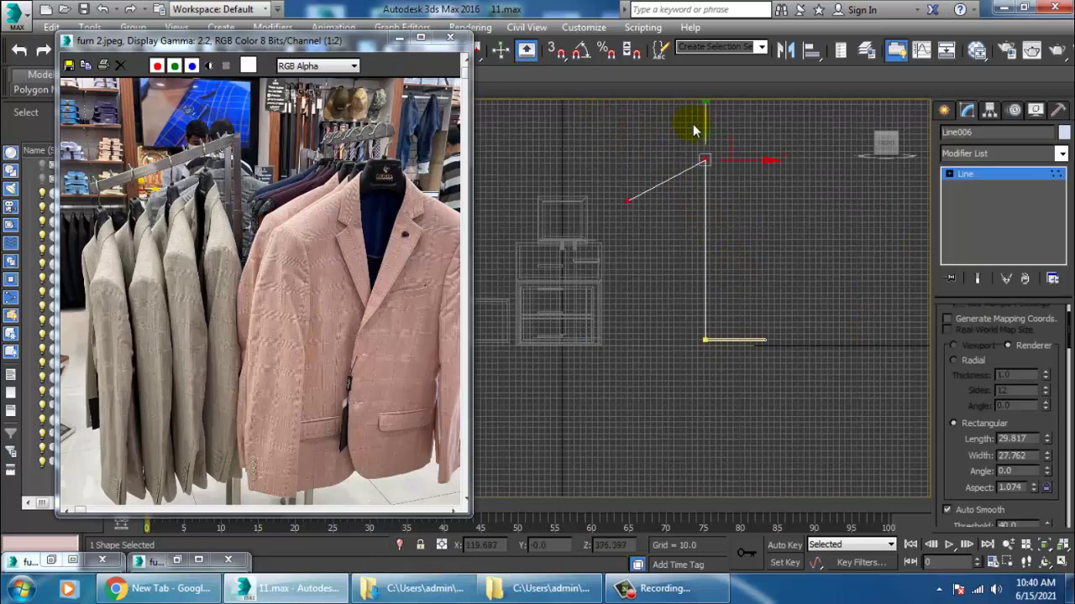
{"action": "left_click_drag", "start_coordinate": [728, 161], "coordinate": [728, 163]}
{"action": "left_click_drag", "start_coordinate": [620, 190], "coordinate": [651, 271]}
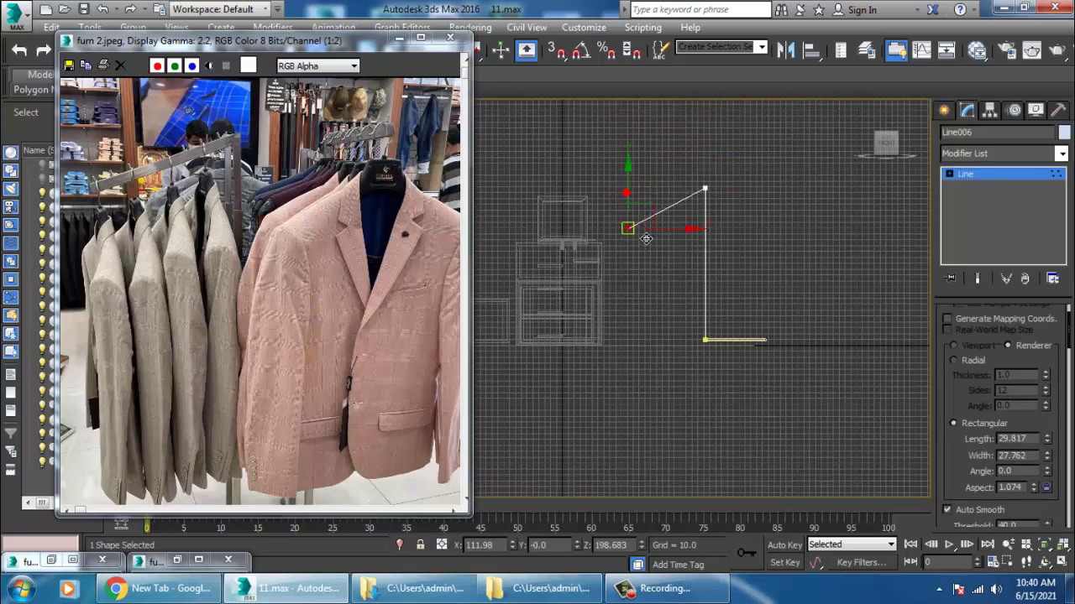
{"action": "left_click_drag", "start_coordinate": [690, 202], "coordinate": [688, 202]}
{"action": "scroll", "coordinate": [691, 203], "scroll_direction": "up", "scroll_amount": 3}
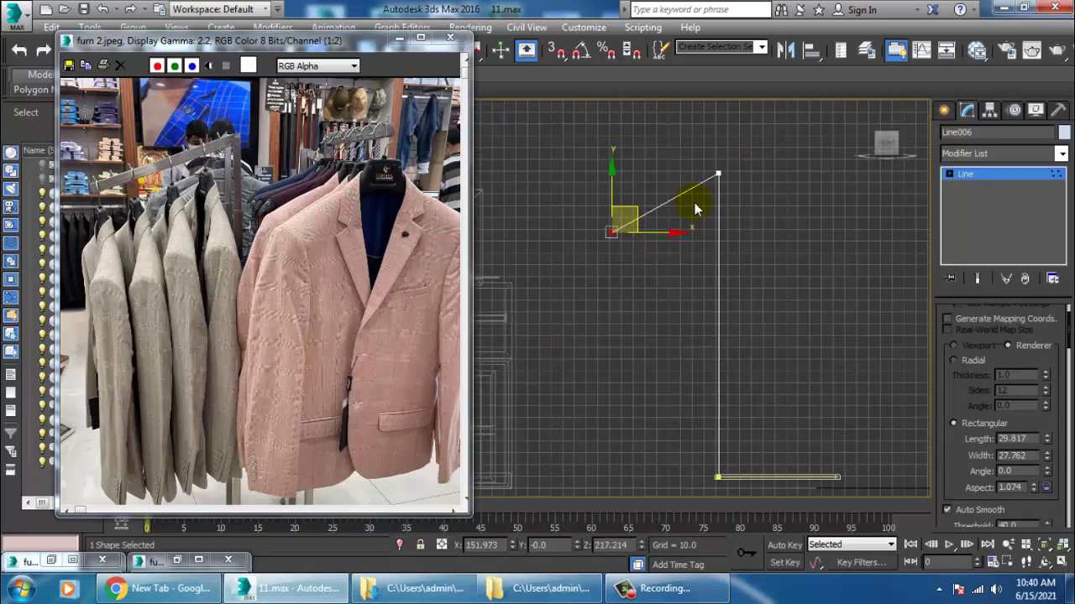
{"action": "middle_click_drag", "start_coordinate": [696, 209], "coordinate": [682, 215]}
{"action": "left_click", "coordinate": [1011, 176]}
Show the post line's rectangular profile in the viewport and reduce its width to about 5
{"action": "left_click_drag", "start_coordinate": [976, 403], "coordinate": [1005, 529]}
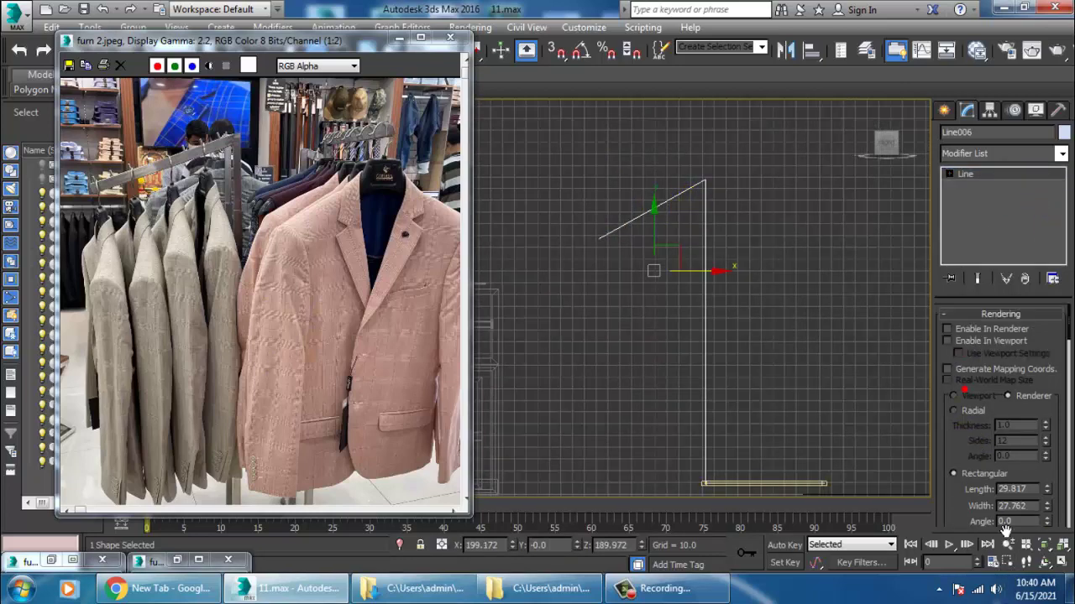
{"action": "left_click", "coordinate": [948, 341]}
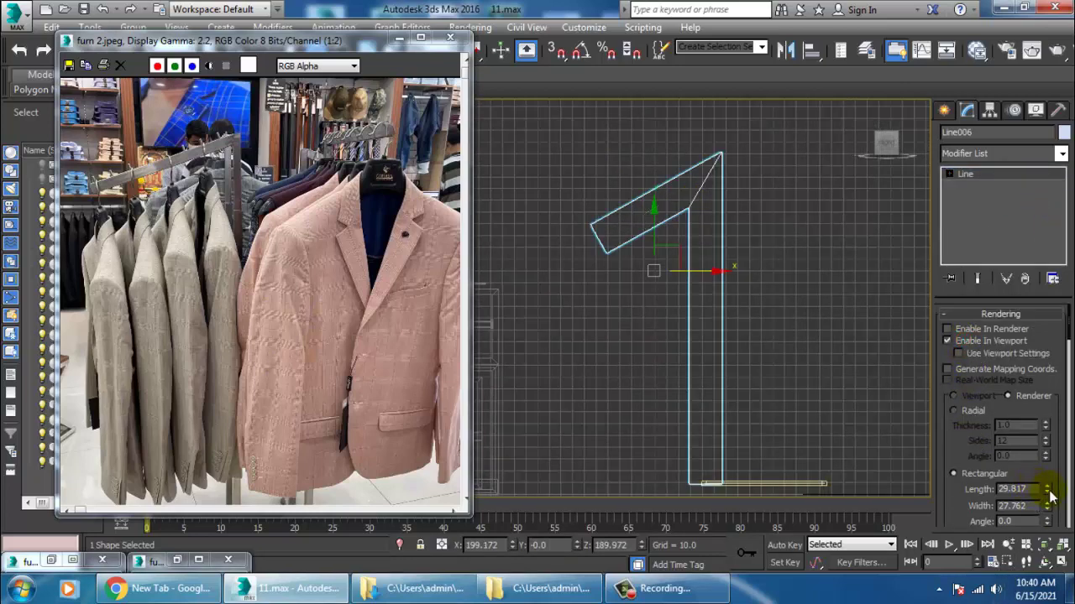
{"action": "left_click_drag", "start_coordinate": [1047, 512], "coordinate": [1055, 12]}
Reduce the post line's rectangular profile length to about 3.9, judging its thickness in the Perspective view
{"action": "key", "text": "alt+w"}
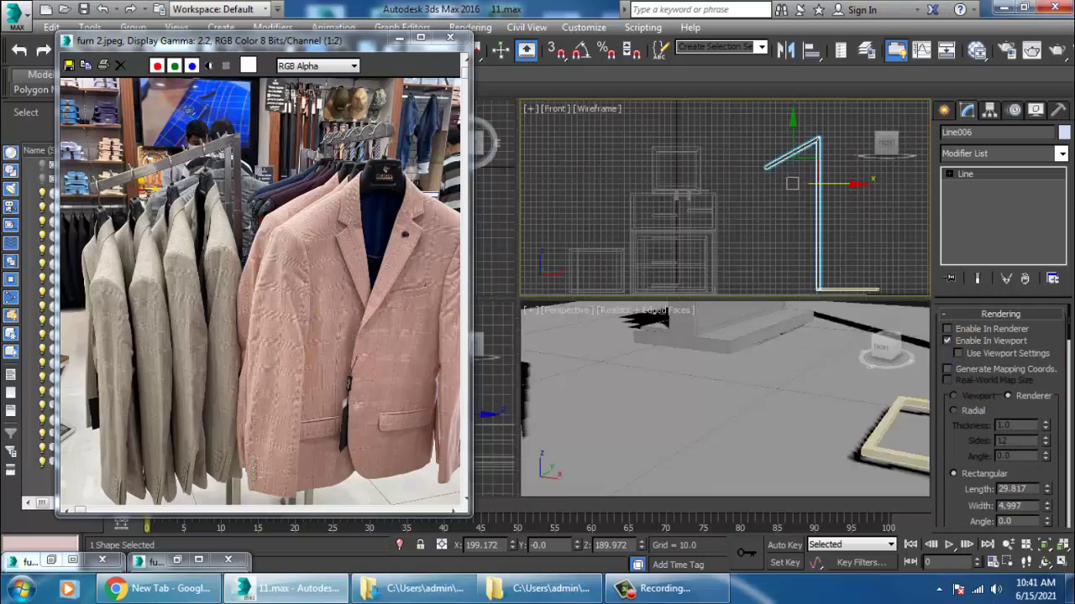
{"action": "right_click", "coordinate": [831, 435]}
{"action": "key", "text": "z"}
{"action": "scroll", "coordinate": [778, 409], "scroll_direction": "down", "scroll_amount": 5}
{"action": "key", "text": "alt+w"}
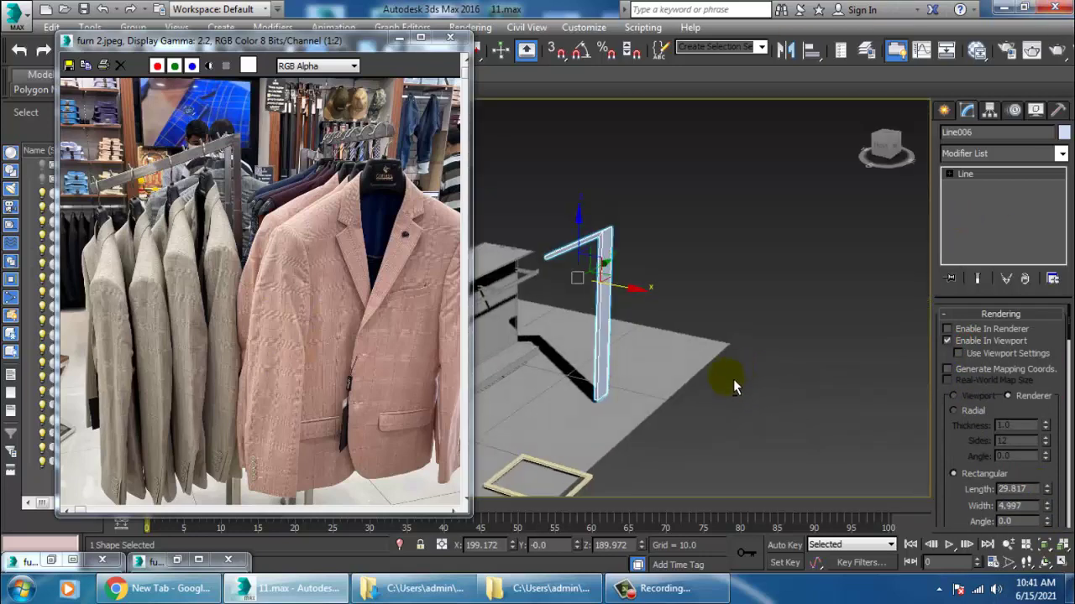
{"action": "middle_click_drag", "start_coordinate": [734, 385], "coordinate": [840, 389], "text": "alt"}
{"action": "left_click_drag", "start_coordinate": [1047, 492], "coordinate": [1064, 545]}
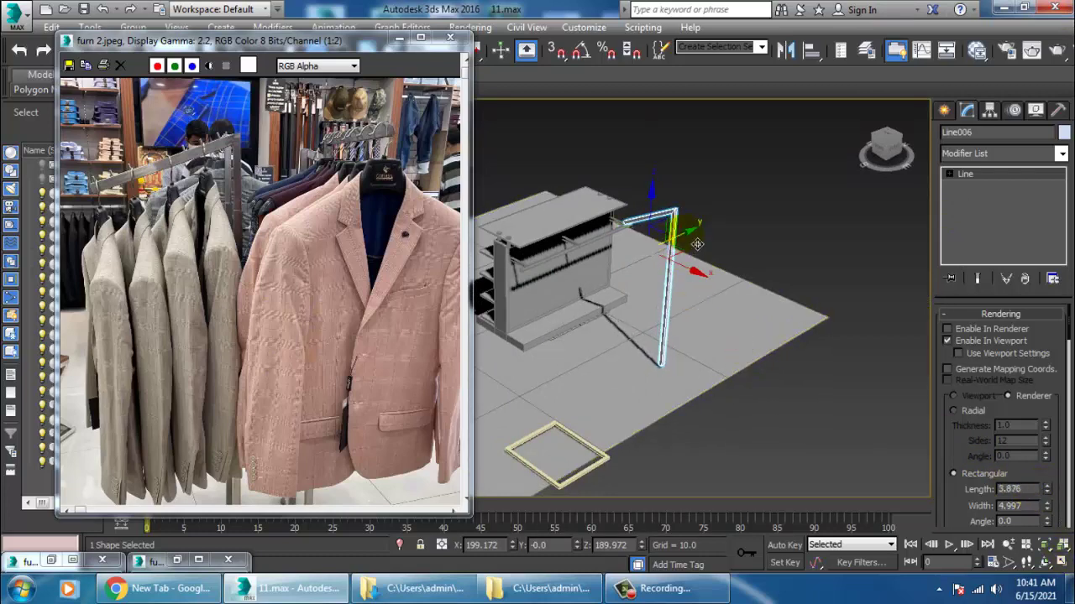
Move the post along Y to about -261 so its foot stands on the rectangular base frame
{"action": "left_click_drag", "start_coordinate": [688, 273], "coordinate": [564, 300]}
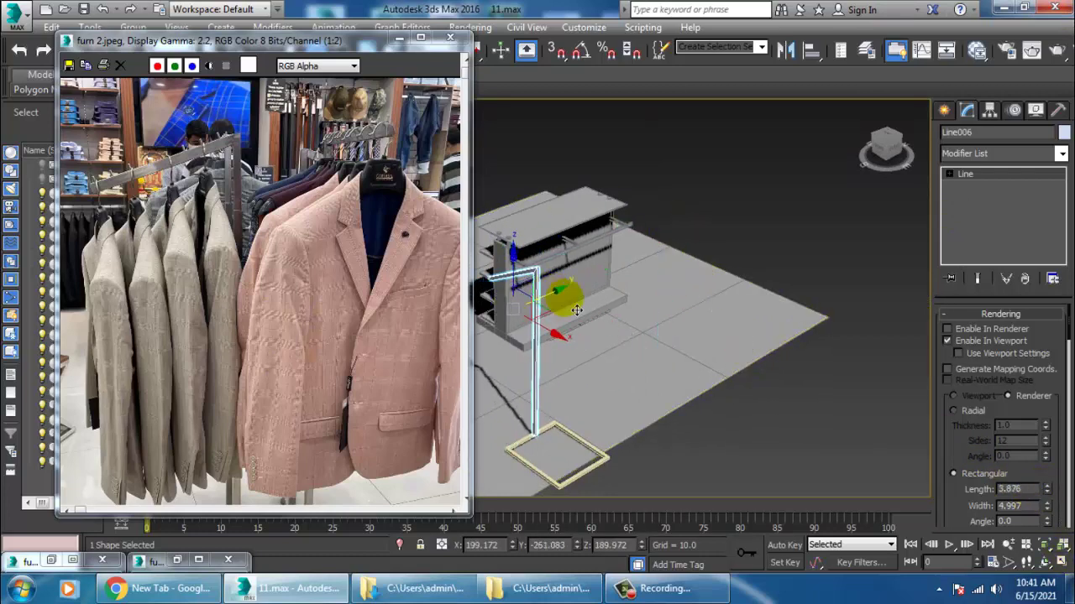
{"action": "scroll", "coordinate": [641, 336], "scroll_direction": "up", "scroll_amount": 4}
{"action": "middle_click_drag", "start_coordinate": [641, 336], "coordinate": [671, 312], "text": "alt"}
{"action": "scroll", "coordinate": [707, 336], "scroll_direction": "down", "scroll_amount": 3}
{"action": "scroll", "coordinate": [657, 267], "scroll_direction": "up", "scroll_amount": 4}
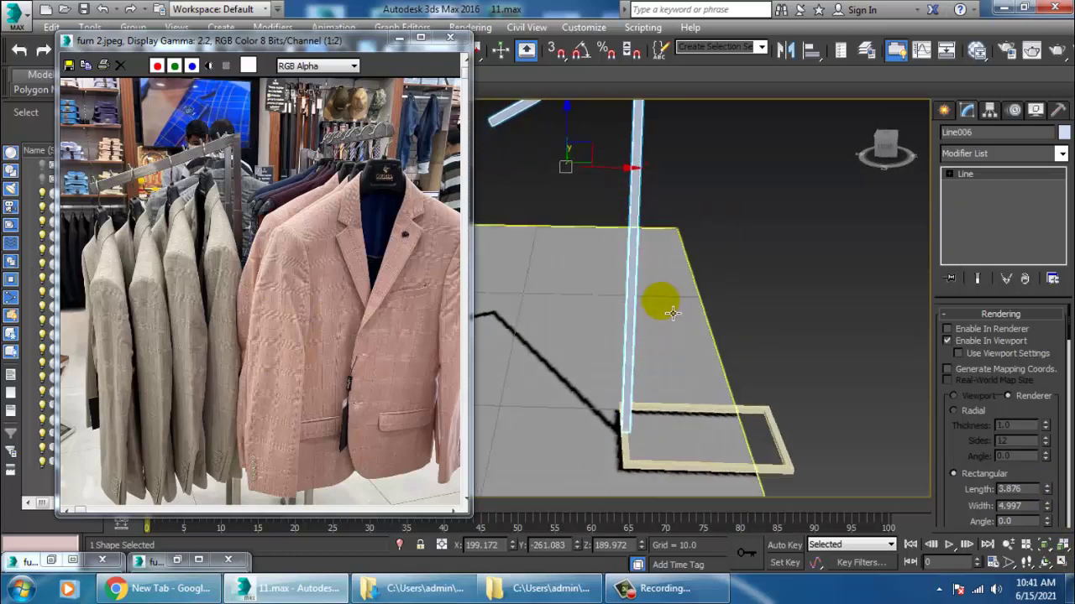
Increase the base frame's rectangular profile width to about 48.6 and move the frame along X to about 293.6
{"action": "left_click", "coordinate": [697, 470]}
{"action": "mouse_move", "coordinate": [1053, 475]}
{"action": "left_mouse_down"}
{"action": "mouse_move", "coordinate": [1047, 434]}
{"action": "mouse_move", "coordinate": [1049, 480]}
{"action": "mouse_move", "coordinate": [1053, 455]}
{"action": "left_mouse_up"}
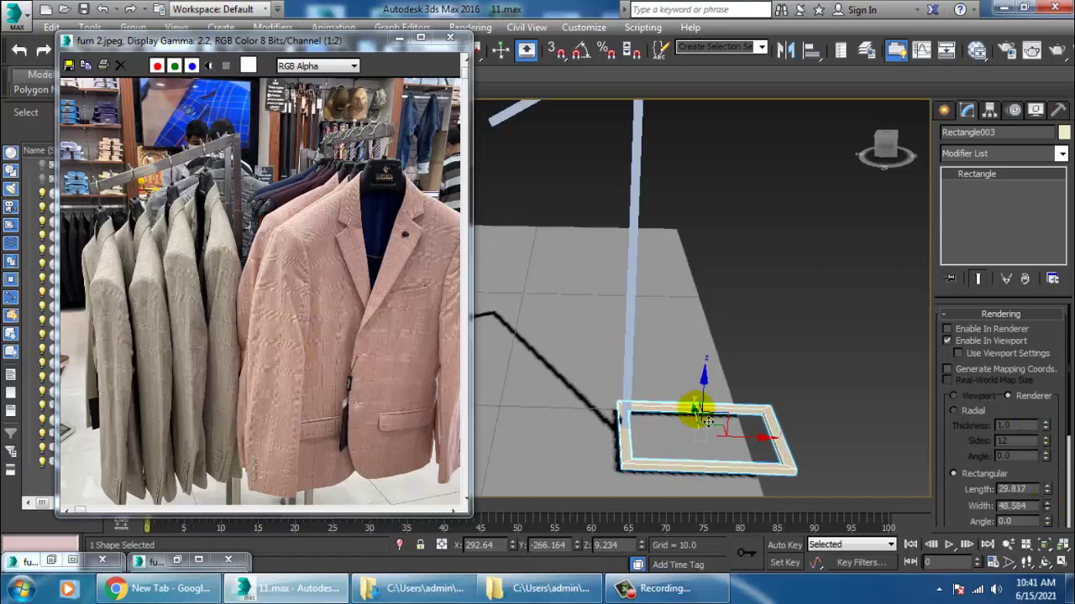
{"action": "left_click_drag", "start_coordinate": [753, 439], "coordinate": [754, 440]}
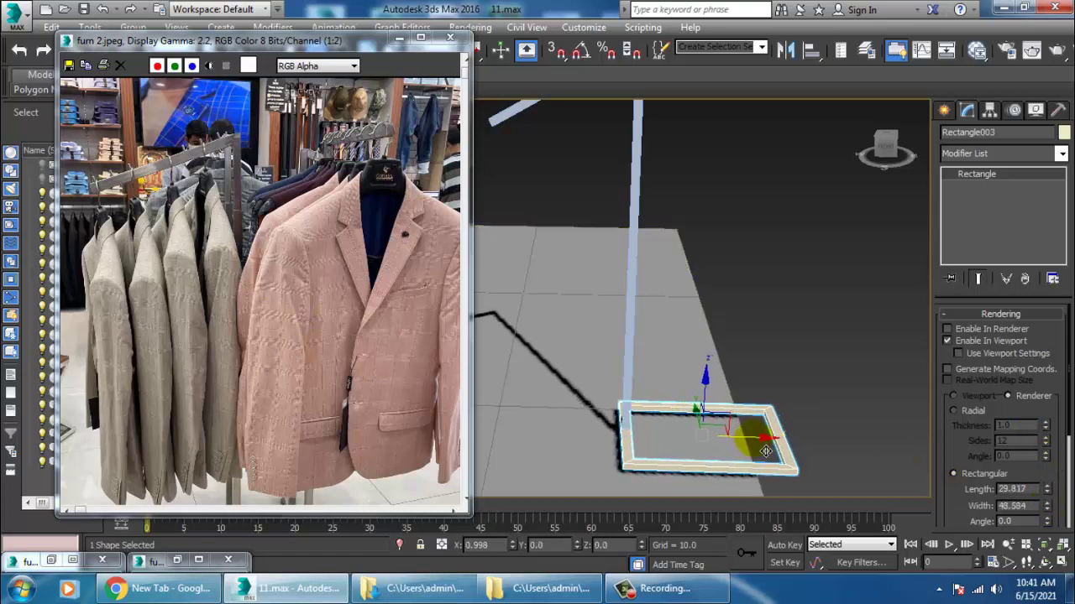
Examine the rack's legs and feet in the furn 2 reference photo and compare them with the modelled base frame
{"action": "middle_click_drag", "start_coordinate": [634, 300], "coordinate": [644, 304]}
{"action": "scroll", "coordinate": [645, 305], "scroll_direction": "down", "scroll_amount": 2}
{"action": "middle_click_drag", "start_coordinate": [657, 234], "coordinate": [666, 263]}
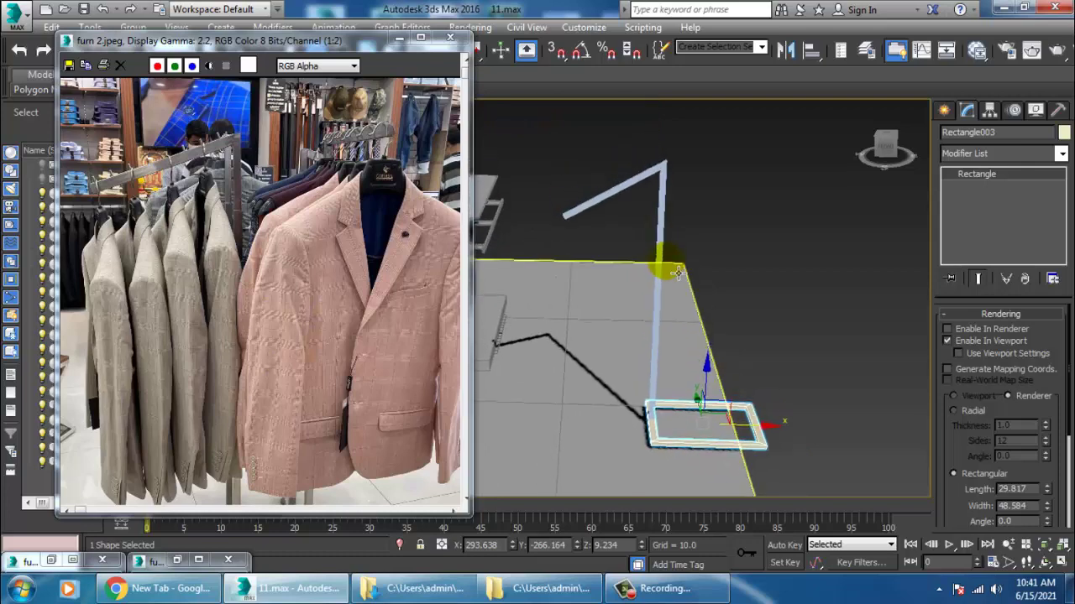
{"action": "middle_click_drag", "start_coordinate": [156, 392], "coordinate": [136, 233]}
{"action": "middle_click_drag", "start_coordinate": [706, 366], "coordinate": [713, 453], "text": "alt"}
{"action": "scroll", "coordinate": [698, 364], "scroll_direction": "up", "scroll_amount": 4}
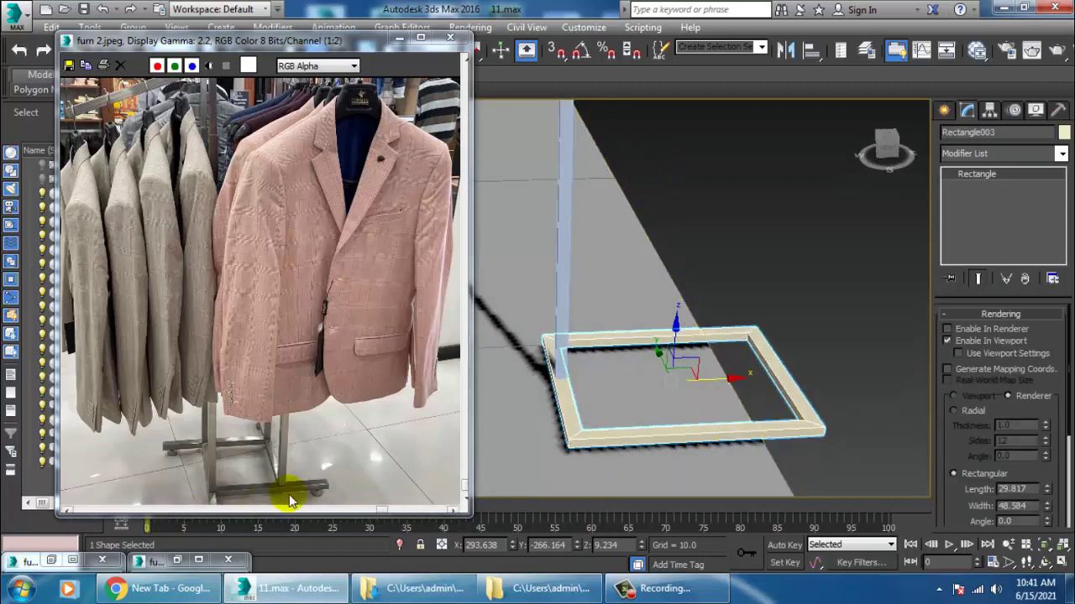
{"action": "middle_click_drag", "start_coordinate": [943, 452], "coordinate": [596, 331], "text": "alt"}
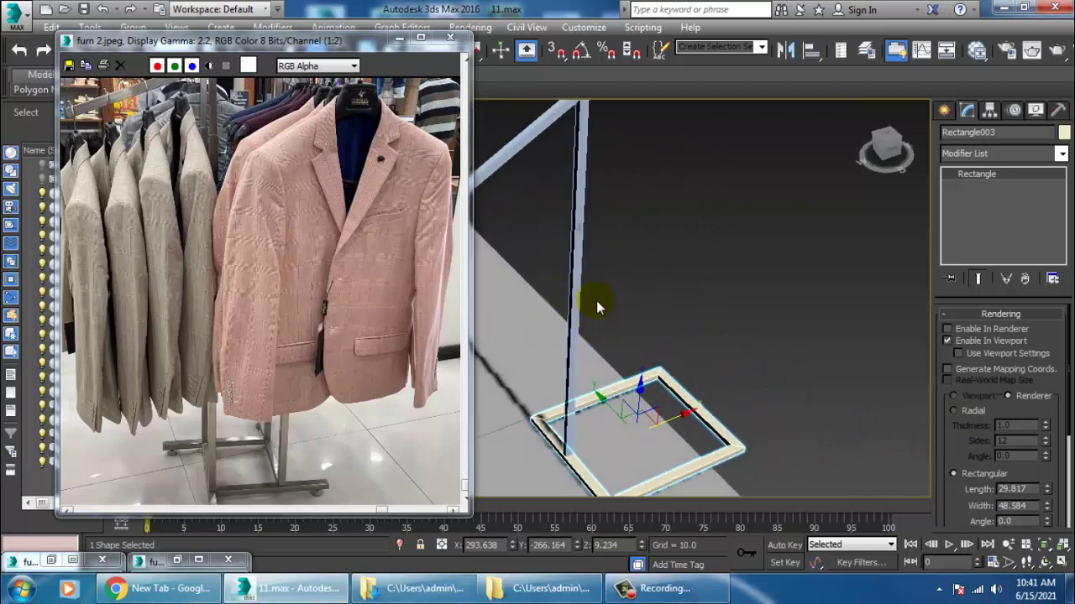
Check the post's position against the base frame in the Top view, with the post selected
{"action": "key", "text": "alt+w"}
{"action": "right_click", "coordinate": [481, 228]}
{"action": "key", "text": "alt+w"}
{"action": "key", "text": "z"}
{"action": "middle_click_drag", "start_coordinate": [521, 225], "coordinate": [754, 183]}
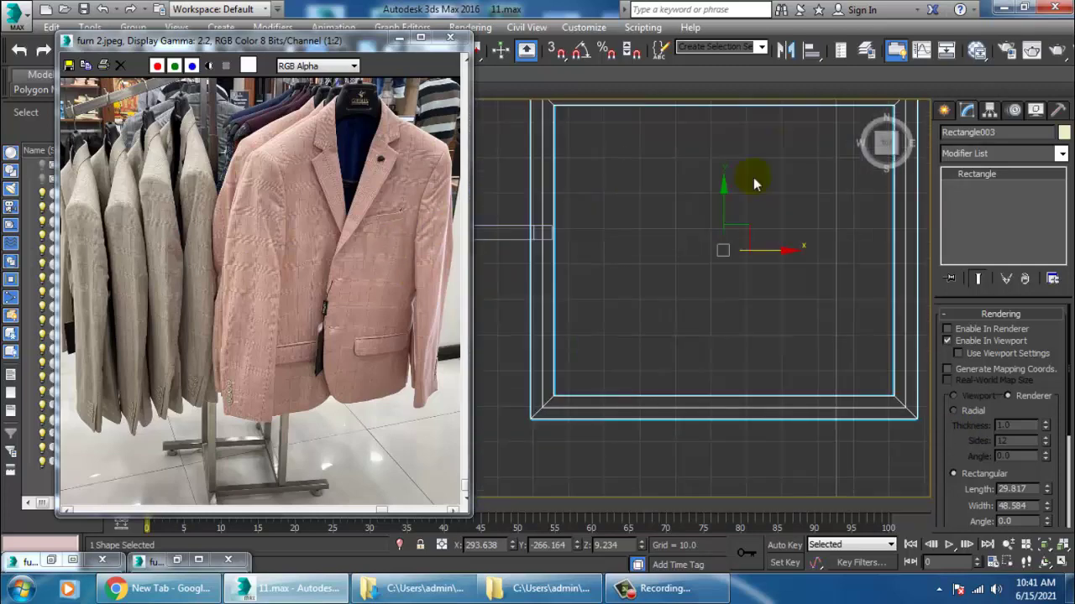
{"action": "scroll", "coordinate": [743, 195], "scroll_direction": "down", "scroll_amount": 9}
{"action": "scroll", "coordinate": [659, 235], "scroll_direction": "up", "scroll_amount": 2}
{"action": "left_click", "coordinate": [695, 215]}
{"action": "middle_click_drag", "start_coordinate": [704, 224], "coordinate": [602, 245]}
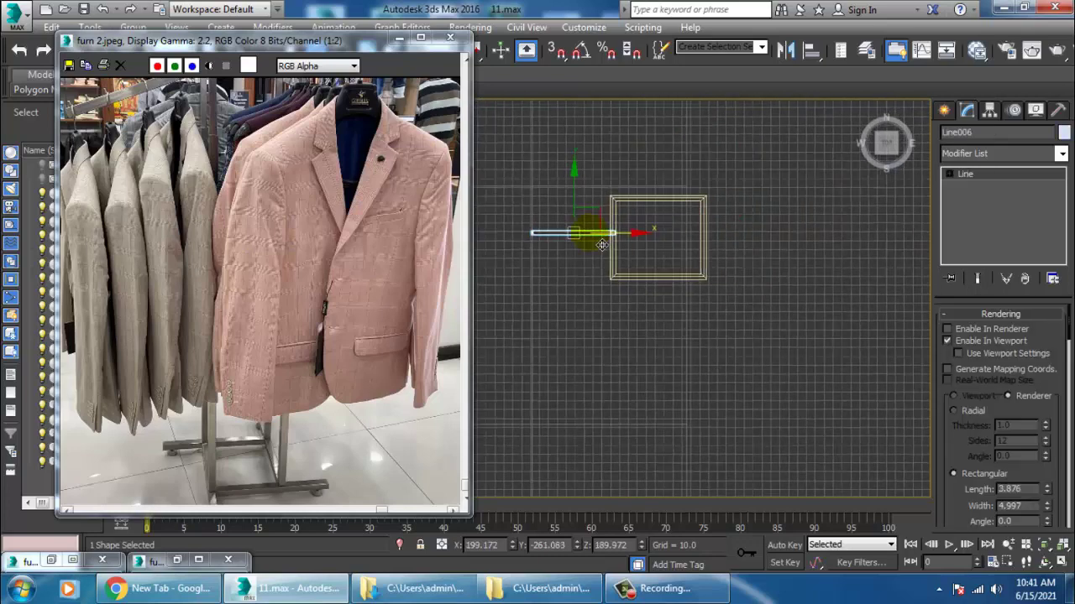
Draw a short peg line in the Front view, standing perpendicular to the sloping arm near its upper end
{"action": "key", "text": "alt+w"}
{"action": "middle_click_drag", "start_coordinate": [799, 208], "coordinate": [767, 213]}
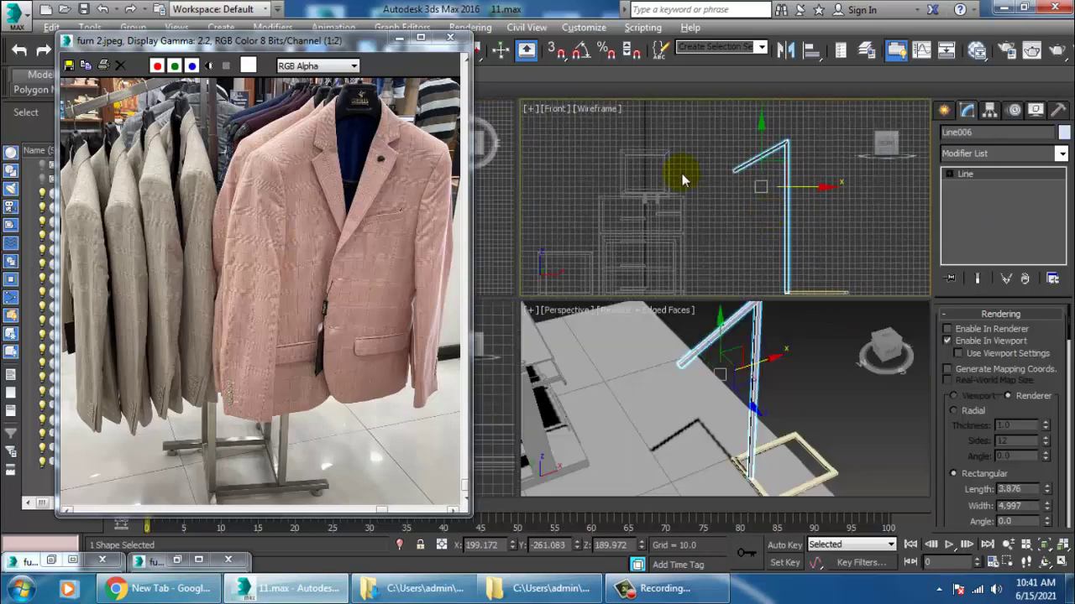
{"action": "key", "text": "alt+w"}
{"action": "scroll", "coordinate": [697, 210], "scroll_direction": "up", "scroll_amount": 4}
{"action": "middle_click_drag", "start_coordinate": [693, 186], "coordinate": [730, 299]}
{"action": "left_click", "coordinate": [943, 114]}
{"action": "left_click", "coordinate": [985, 223]}
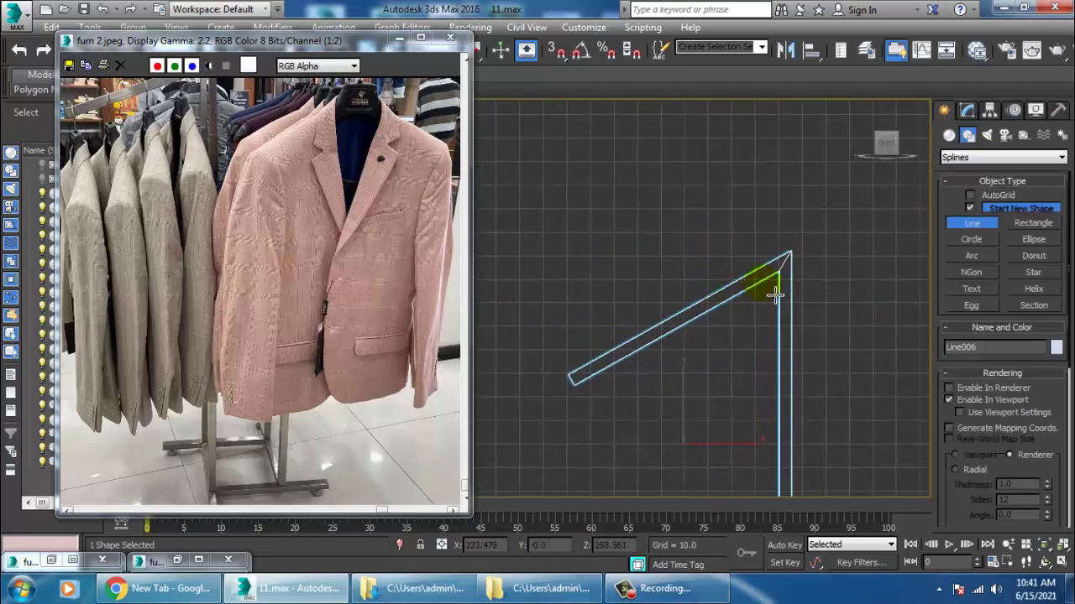
{"action": "left_click", "coordinate": [758, 273]}
{"action": "left_click", "coordinate": [756, 238], "text": "shift"}
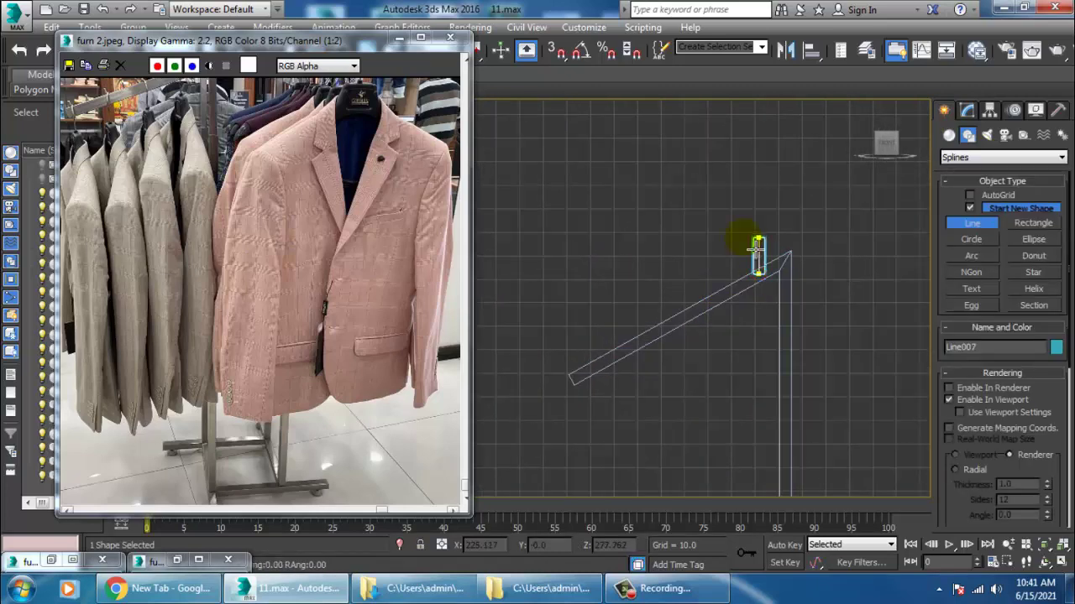
{"action": "left_click", "coordinate": [741, 242]}
{"action": "right_click", "coordinate": [741, 241]}
{"action": "right_click", "coordinate": [742, 241]}
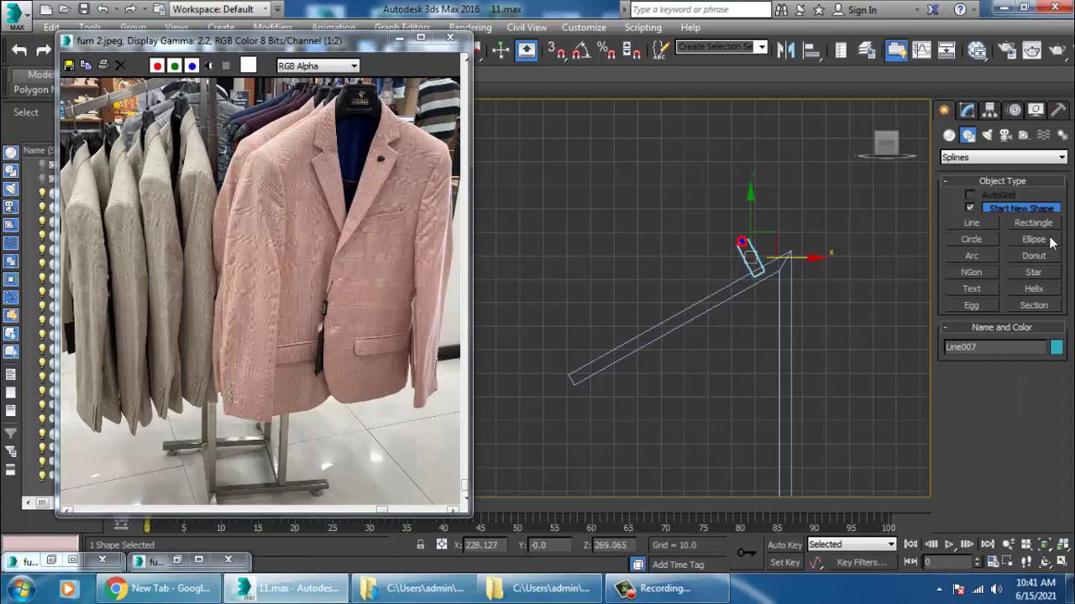
Give the peg line a radial rendering profile with a thickness of 3.44 and frame it in the Perspective view
{"action": "left_click", "coordinate": [971, 115]}
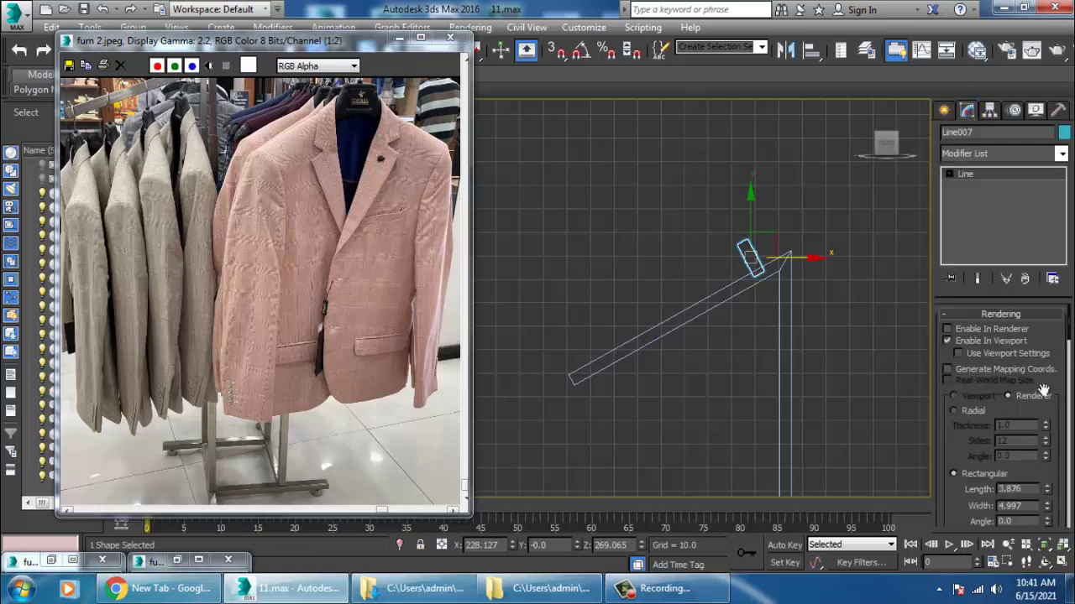
{"action": "left_click", "coordinate": [973, 412]}
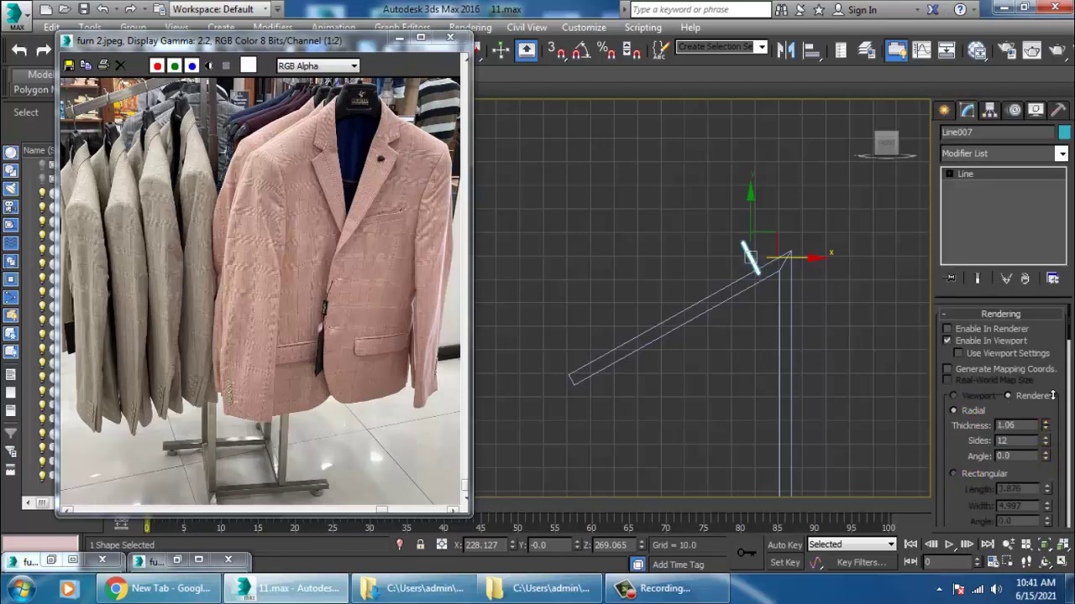
{"action": "key", "text": "alt+w"}
{"action": "right_click", "coordinate": [732, 364]}
{"action": "key", "text": "alt+w"}
{"action": "scroll", "coordinate": [729, 363], "scroll_direction": "down", "scroll_amount": 4}
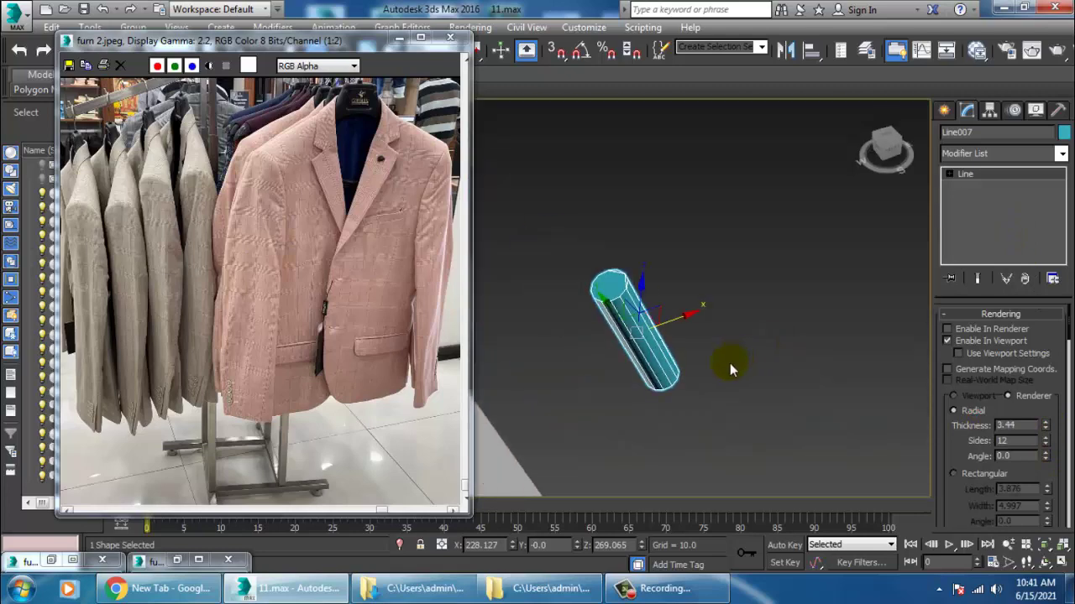
Convert the round peg to an Editable Poly
{"action": "right_click", "coordinate": [601, 278]}
{"action": "mouse_move", "coordinate": [679, 442]}
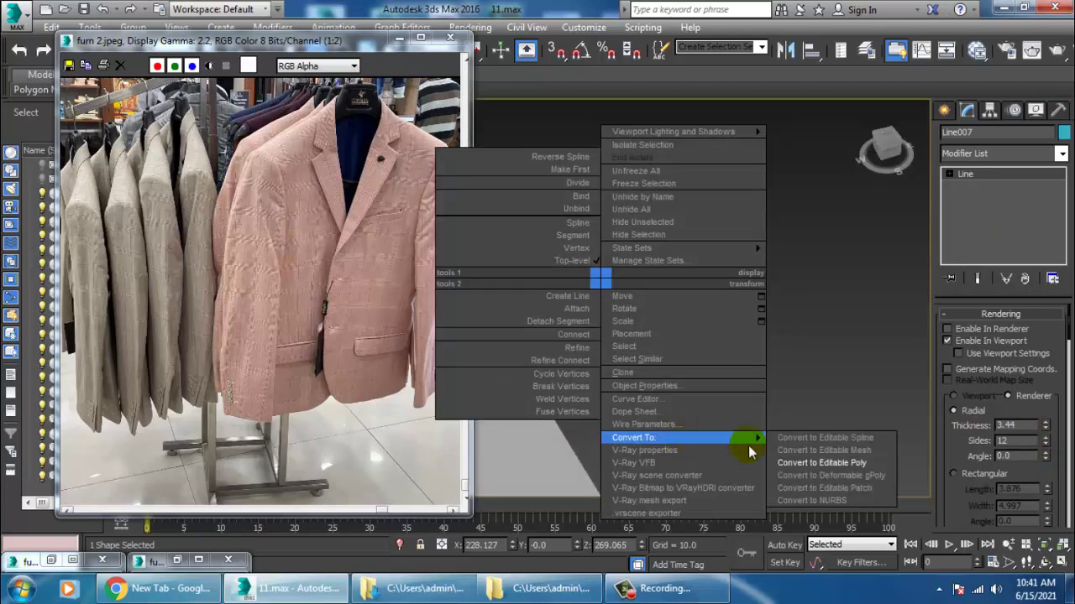
{"action": "left_click", "coordinate": [839, 462]}
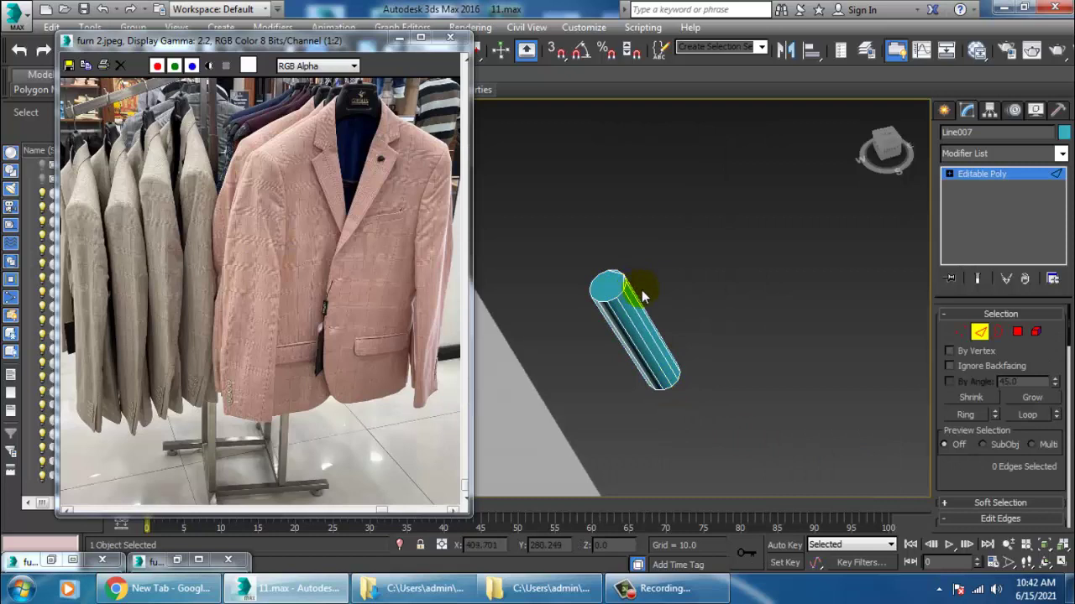
Remove the two extra edges at the corner of the peg's upper end cap
{"action": "scroll", "coordinate": [646, 292], "scroll_direction": "up", "scroll_amount": 3}
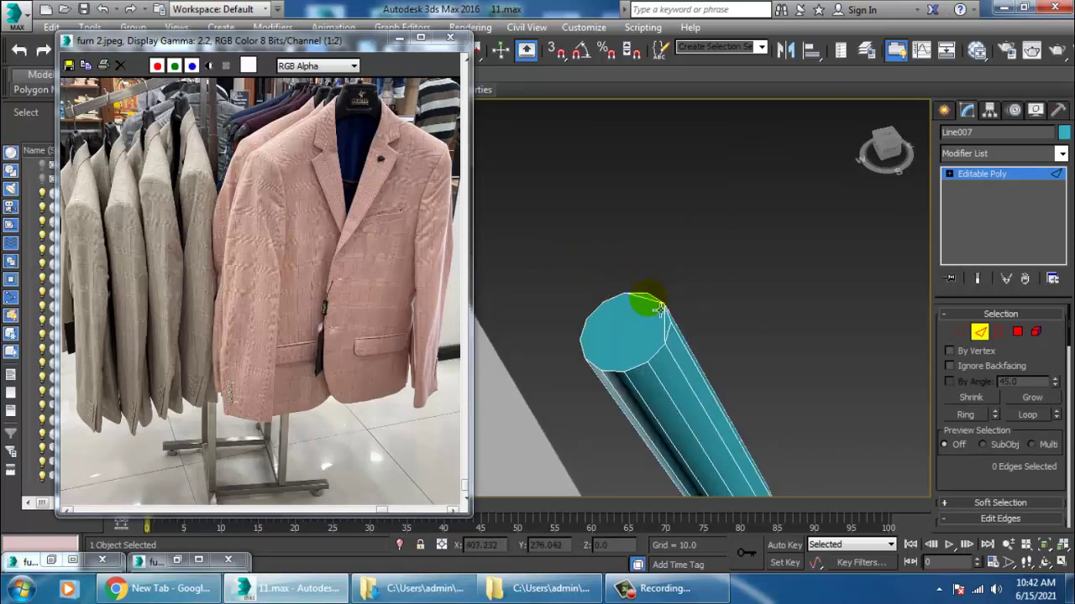
{"action": "left_click", "coordinate": [660, 309]}
{"action": "left_click", "coordinate": [671, 335], "text": "ctrl"}
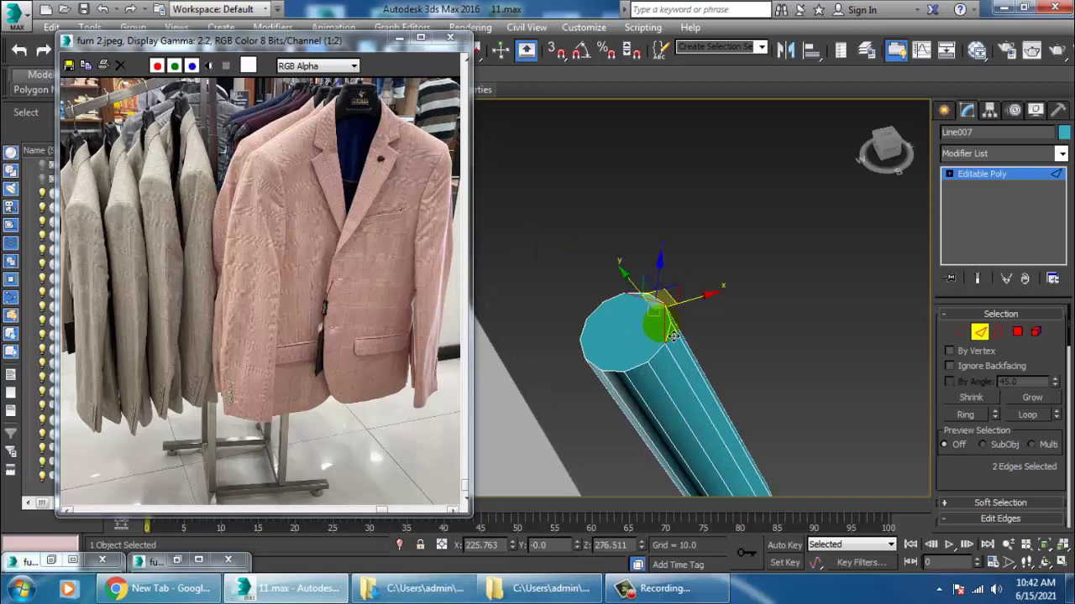
{"action": "key", "text": "BackSpace"}
{"action": "middle_click_drag", "start_coordinate": [690, 348], "coordinate": [776, 326], "text": "alt"}
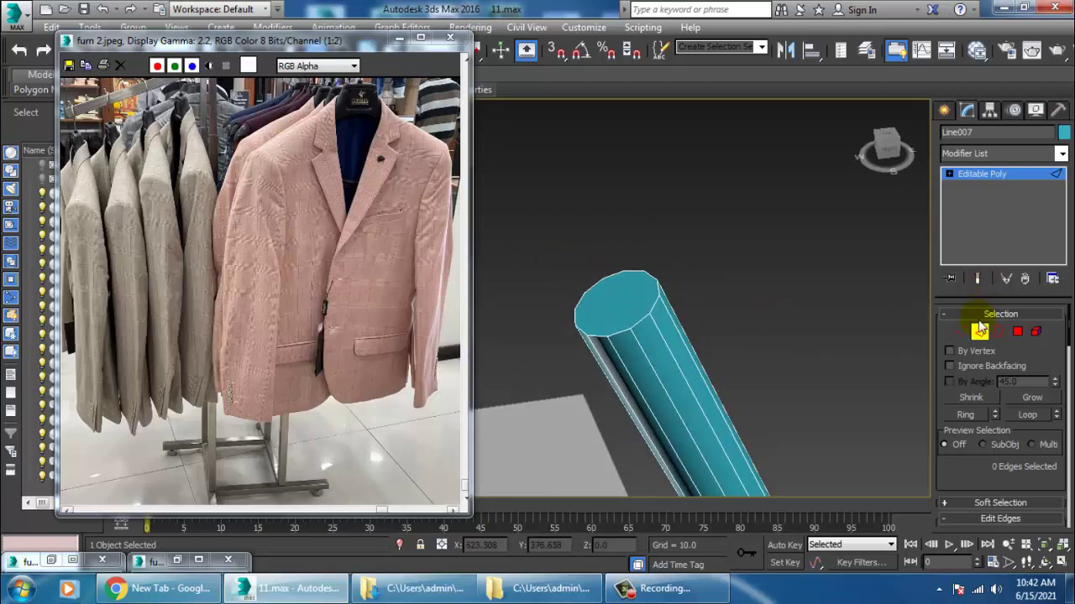
Connect the peg's 12 lengthwise edges with 1 segment and a slide of 87, close to the upper end
{"action": "middle_click_drag", "start_coordinate": [793, 366], "coordinate": [785, 335], "text": "alt"}
{"action": "left_click_drag", "start_coordinate": [538, 397], "coordinate": [776, 401]}
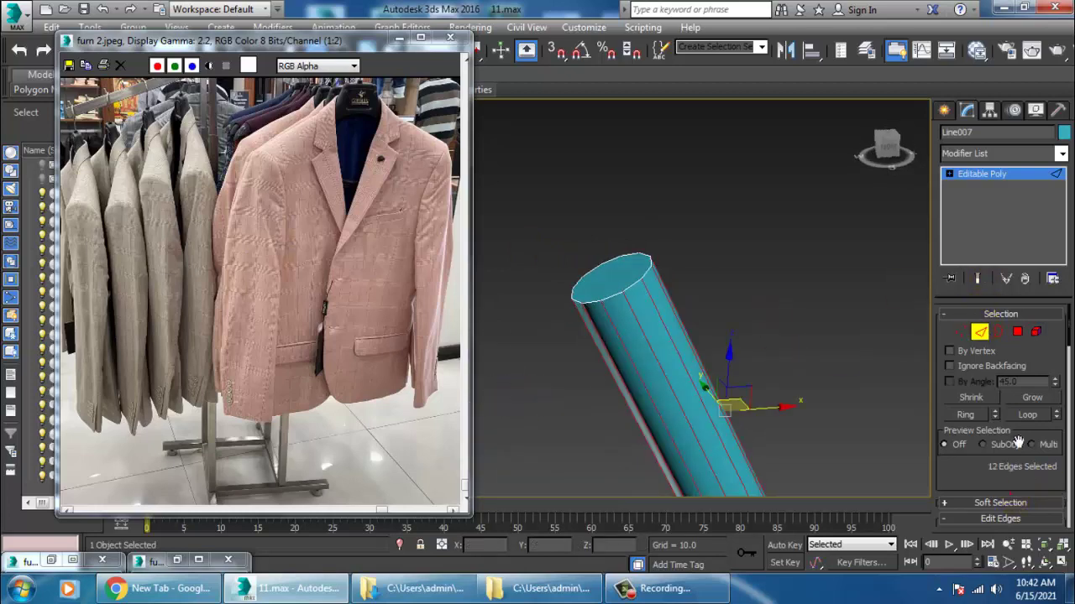
{"action": "left_click_drag", "start_coordinate": [973, 487], "coordinate": [982, 319]}
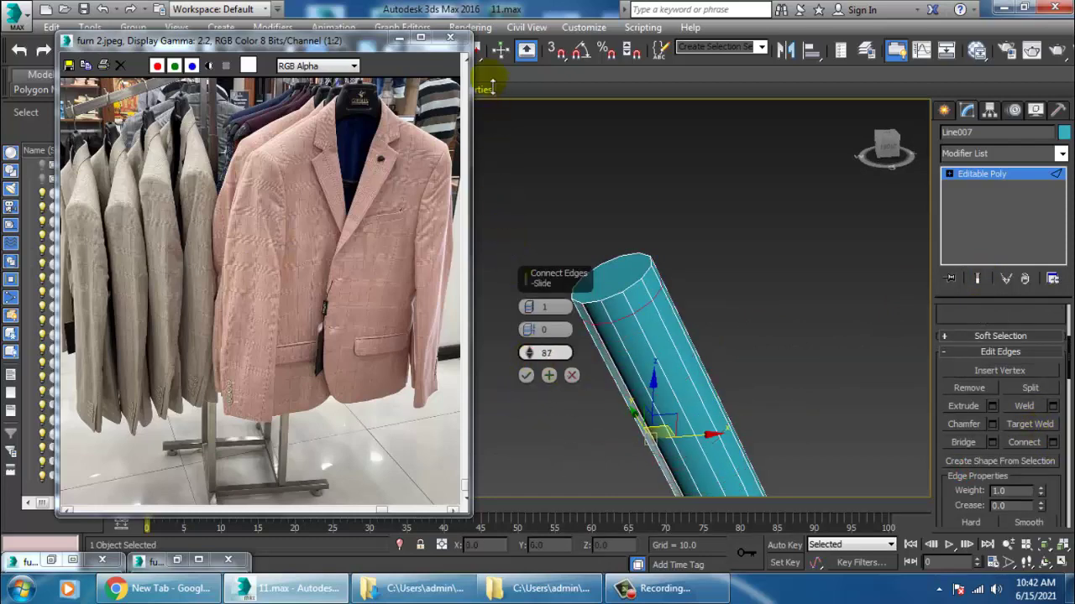
{"action": "left_click", "coordinate": [529, 376]}
Select the narrow band of polygons around the peg's upper end in the Front view, using its edge ring
{"action": "key", "text": "alt+w"}
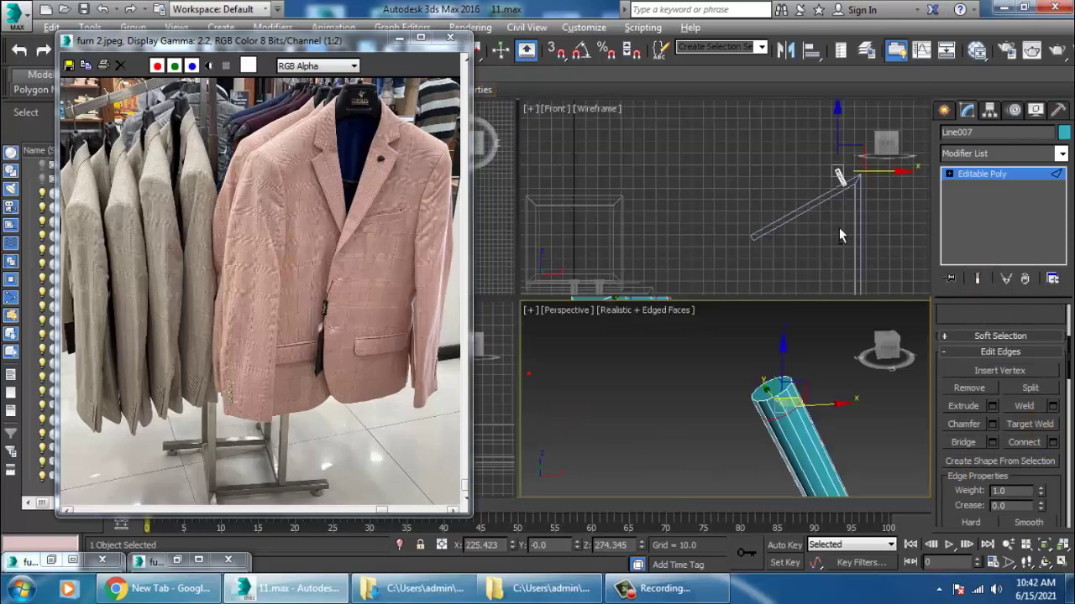
{"action": "middle_click", "coordinate": [839, 235]}
{"action": "key", "text": "alt+w"}
{"action": "scroll", "coordinate": [705, 256], "scroll_direction": "up", "scroll_amount": 8}
{"action": "scroll", "coordinate": [723, 283], "scroll_direction": "down", "scroll_amount": 2}
{"action": "scroll", "coordinate": [789, 260], "scroll_direction": "down", "scroll_amount": 4}
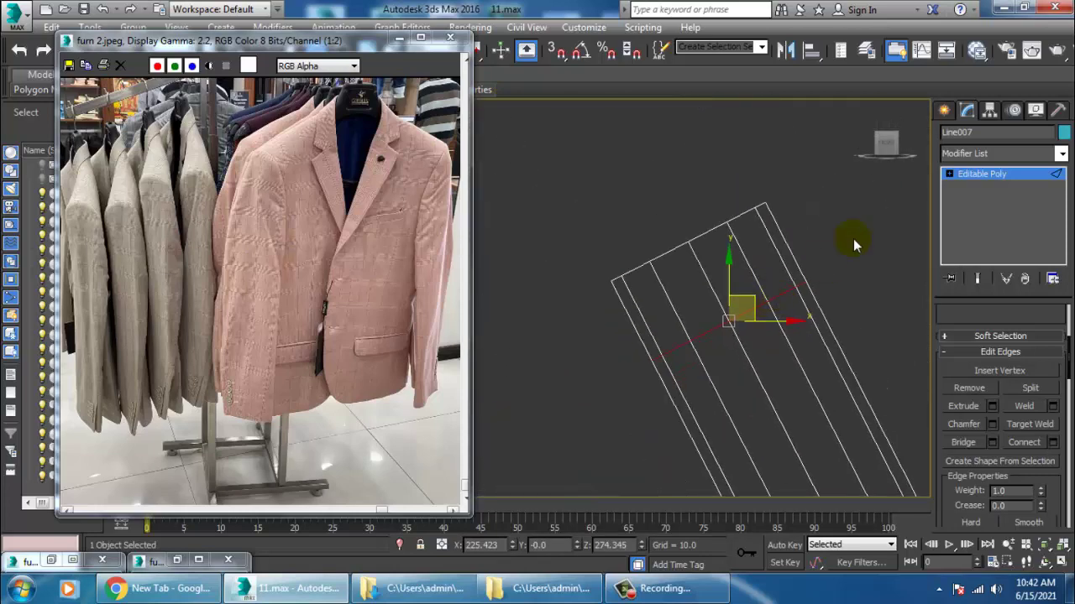
{"action": "key", "text": "2"}
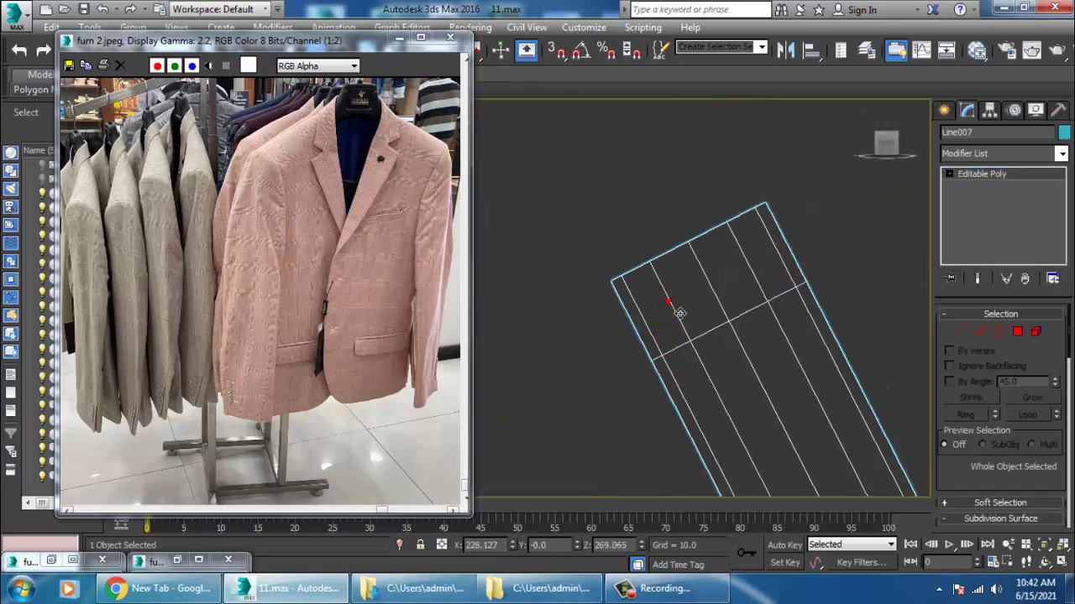
{"action": "key", "text": "2"}
{"action": "key", "text": "alt+r"}
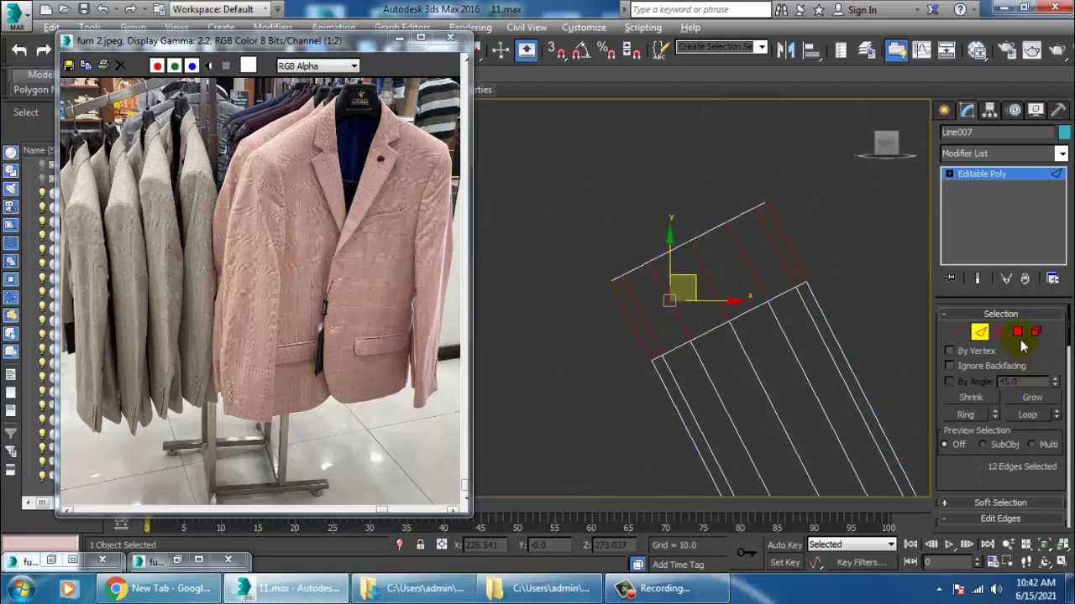
{"action": "left_click", "coordinate": [1018, 337], "text": "ctrl"}
Bevel the selected band outward into a wider head on the peg and leave sub-object editing
{"action": "left_click", "coordinate": [991, 370]}
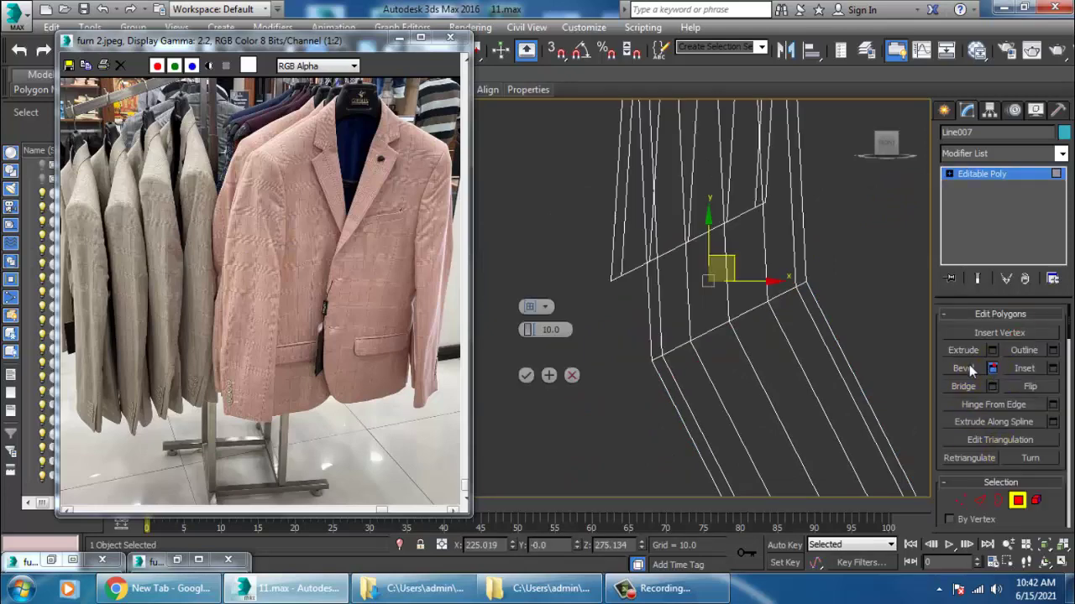
{"action": "left_click", "coordinate": [546, 308]}
{"action": "left_click", "coordinate": [565, 330]}
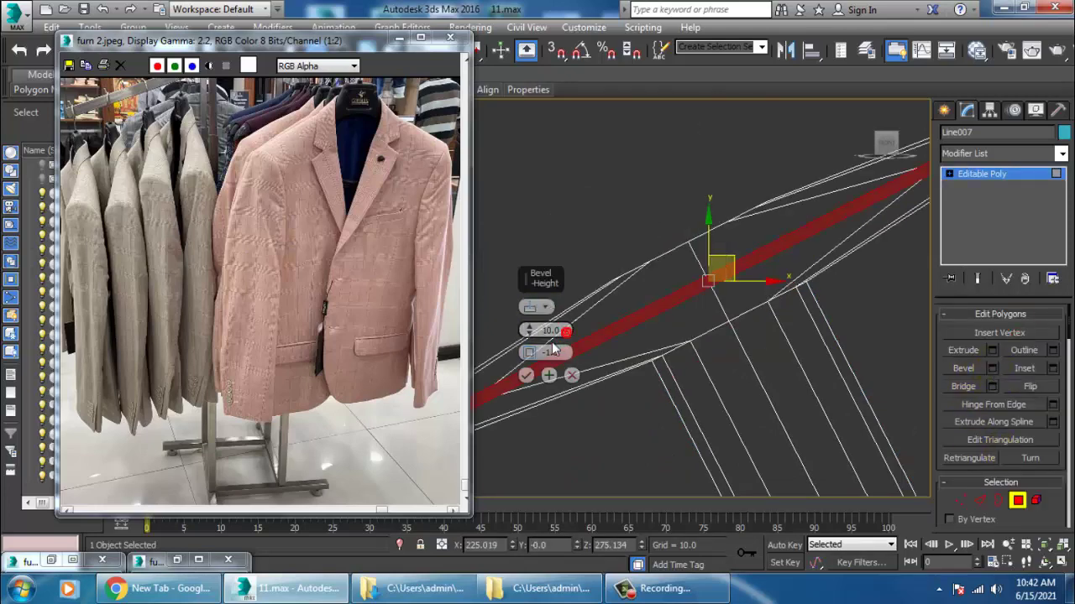
{"action": "left_click_drag", "start_coordinate": [537, 354], "coordinate": [560, 433]}
{"action": "left_click_drag", "start_coordinate": [530, 334], "coordinate": [638, 104]}
{"action": "left_click", "coordinate": [526, 377]}
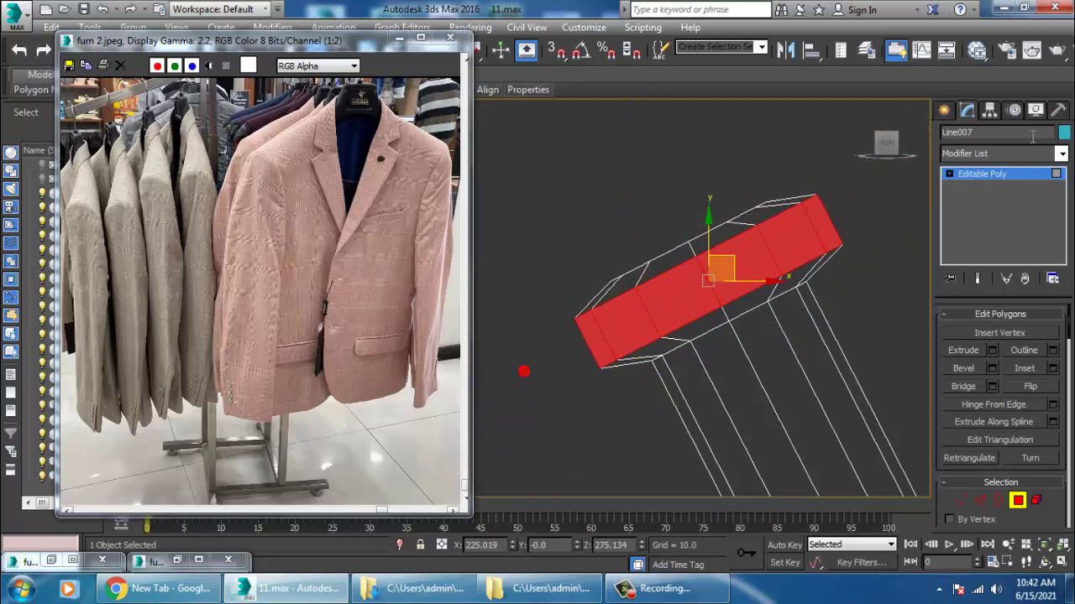
{"action": "left_click", "coordinate": [1001, 174]}
Move the furn 2 reference image window aside to uncover the transform settings, with the arm and peg in view
{"action": "scroll", "coordinate": [705, 300], "scroll_direction": "down", "scroll_amount": 8}
{"action": "middle_click_drag", "start_coordinate": [729, 331], "coordinate": [794, 199]}
{"action": "scroll", "coordinate": [759, 259], "scroll_direction": "up", "scroll_amount": 2}
{"action": "scroll", "coordinate": [763, 262], "scroll_direction": "down", "scroll_amount": 4}
{"action": "scroll", "coordinate": [796, 196], "scroll_direction": "down", "scroll_amount": 4}
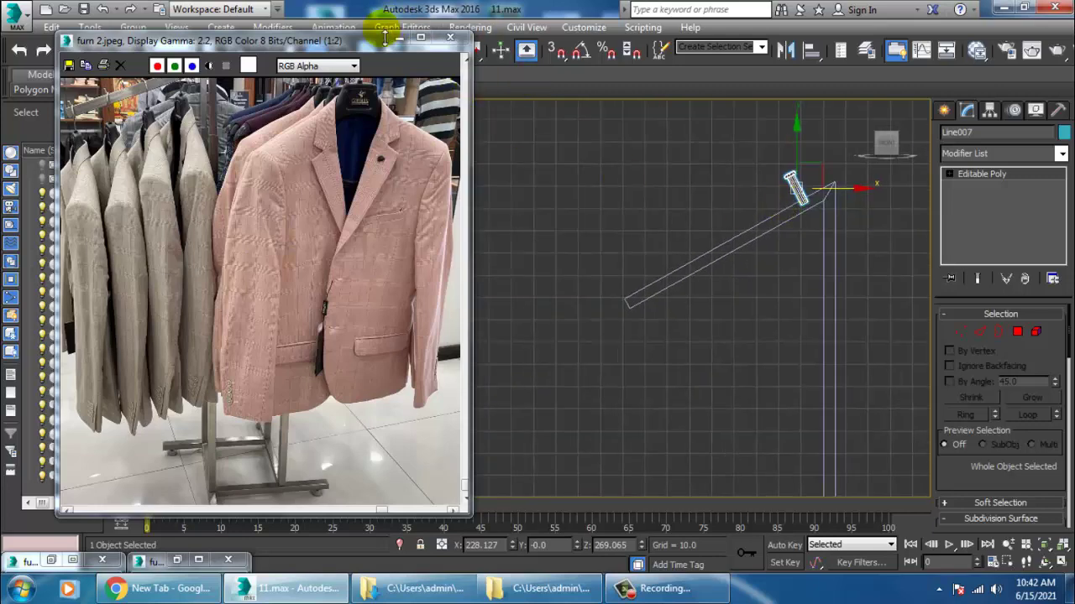
{"action": "left_click_drag", "start_coordinate": [384, 39], "coordinate": [330, 105]}
Try the Local reference coordinate system for the peg and return to the View system
{"action": "left_click", "coordinate": [430, 47]}
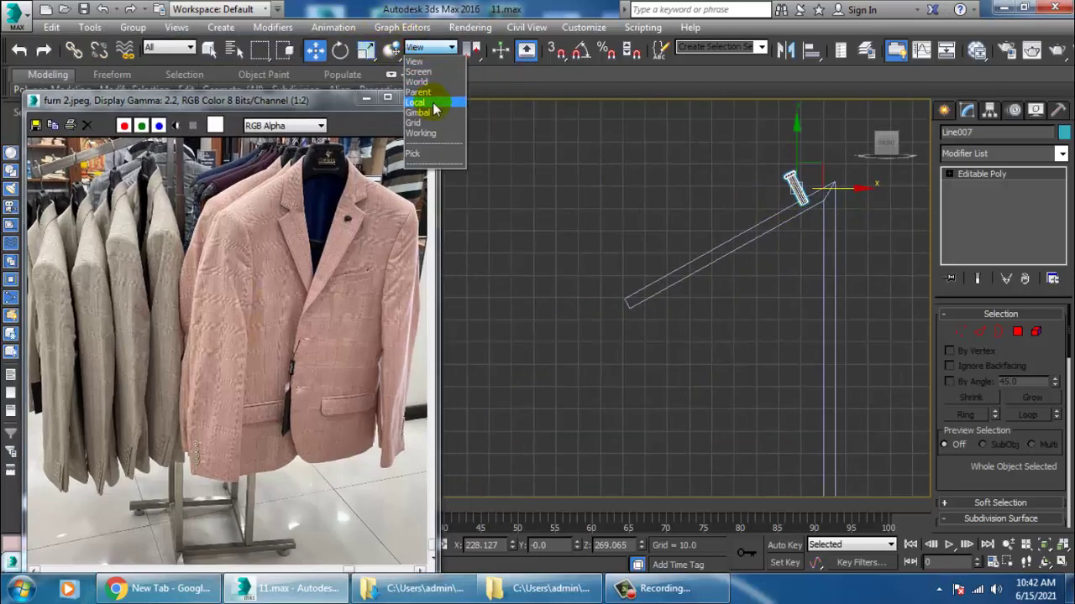
{"action": "left_click", "coordinate": [424, 103]}
{"action": "left_click", "coordinate": [430, 47]}
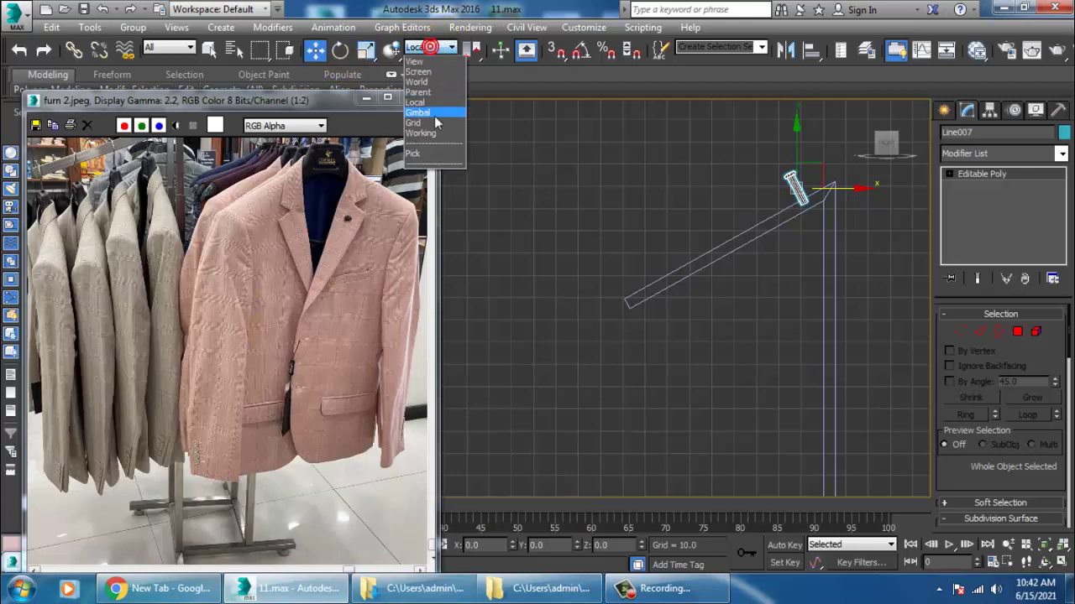
{"action": "left_click", "coordinate": [427, 103]}
{"action": "left_click", "coordinate": [423, 48]}
{"action": "left_click", "coordinate": [424, 62]}
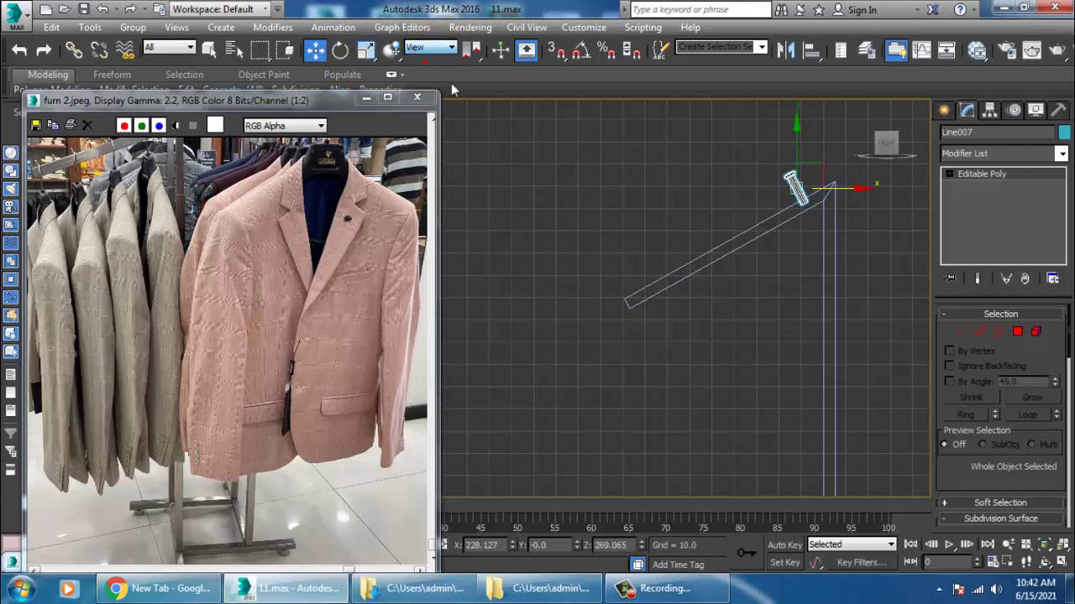
Clone the peg down the sloping arm as 3 spaced copies plus one more near the arm's lower end
{"action": "mouse_move", "coordinate": [823, 175]}
{"action": "left_mouse_down", "text": "shift"}
{"action": "mouse_move", "coordinate": [769, 211]}
{"action": "mouse_move", "coordinate": [790, 199]}
{"action": "left_mouse_up", "text": "shift"}
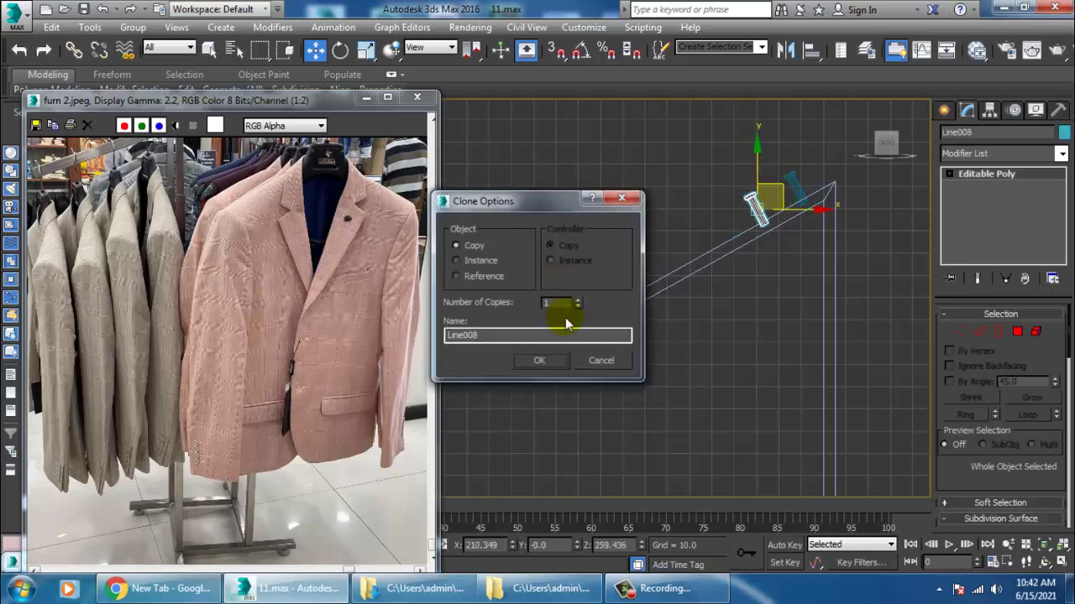
{"action": "left_click", "coordinate": [578, 300]}
{"action": "left_click", "coordinate": [578, 300]}
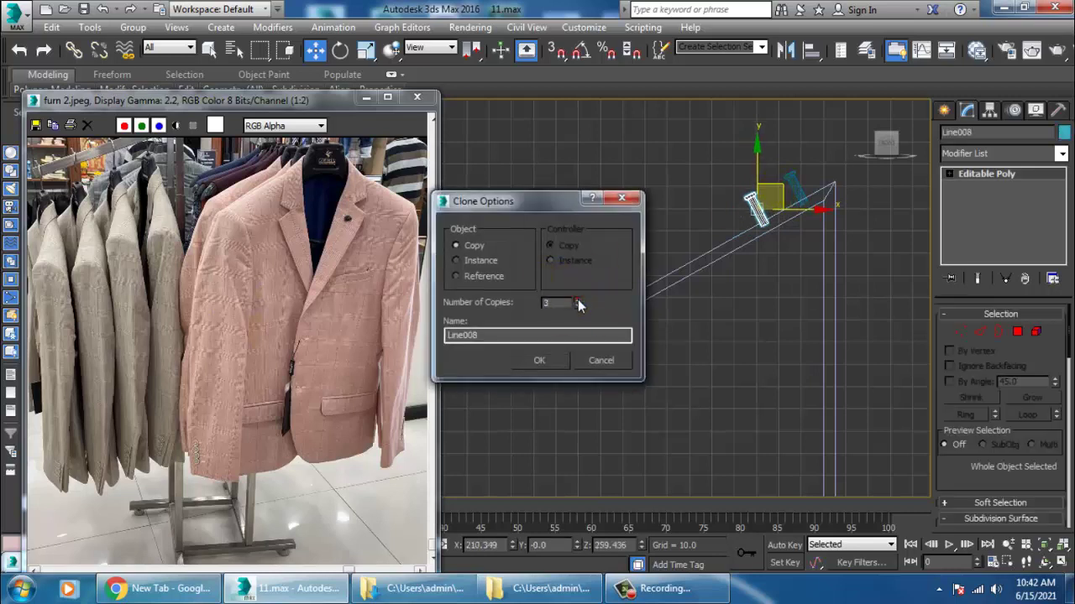
{"action": "left_click", "coordinate": [553, 368]}
{"action": "mouse_move", "coordinate": [709, 241]}
{"action": "left_mouse_down"}
{"action": "mouse_move", "coordinate": [699, 238]}
{"action": "mouse_move", "coordinate": [662, 274]}
{"action": "mouse_move", "coordinate": [667, 266]}
{"action": "left_mouse_up"}
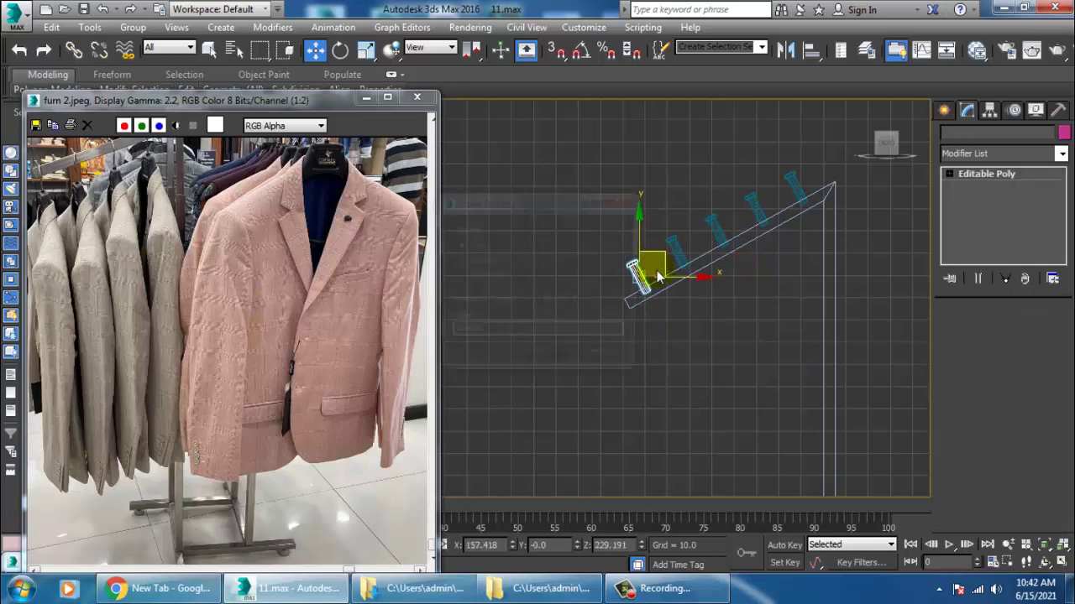
{"action": "left_click", "coordinate": [532, 356]}
Move the row of five pegs about -261.6 along Y onto the sloping arm in the Perspective view
{"action": "key", "text": "alt+w"}
{"action": "right_click", "coordinate": [718, 365]}
{"action": "key", "text": "alt+w"}
{"action": "scroll", "coordinate": [719, 363], "scroll_direction": "down", "scroll_amount": 8}
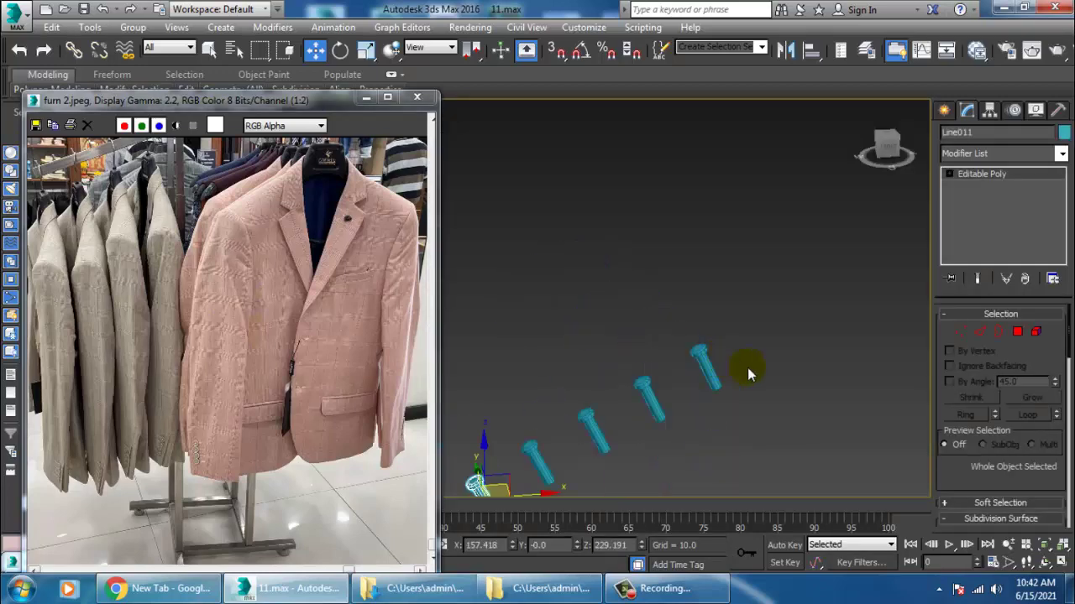
{"action": "left_click_drag", "start_coordinate": [664, 352], "coordinate": [788, 426]}
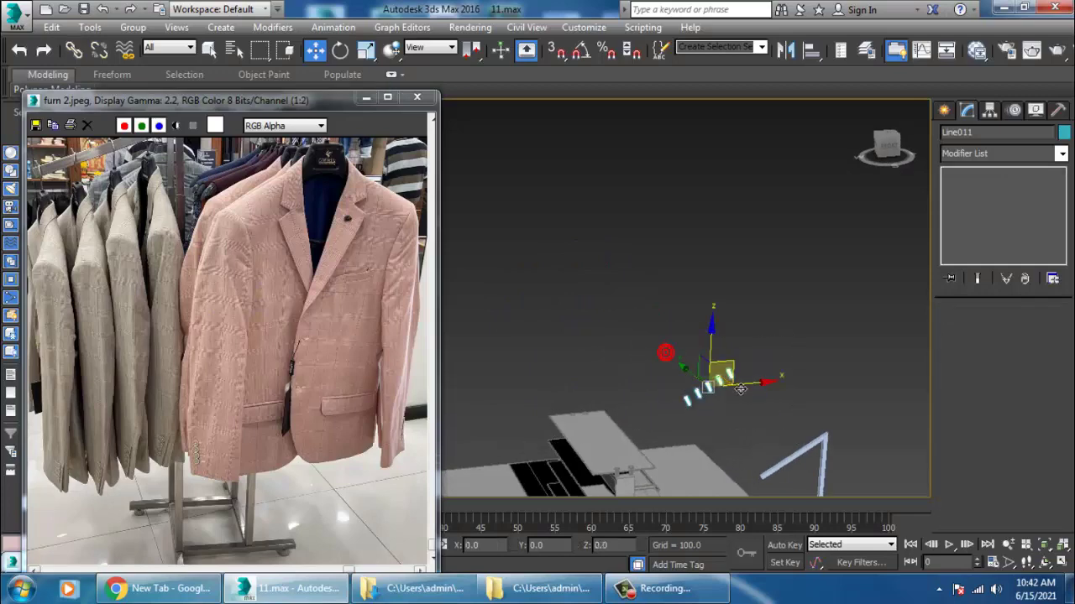
{"action": "middle_click_drag", "start_coordinate": [686, 389], "coordinate": [782, 390], "text": "alt"}
{"action": "left_click_drag", "start_coordinate": [681, 379], "coordinate": [847, 413]}
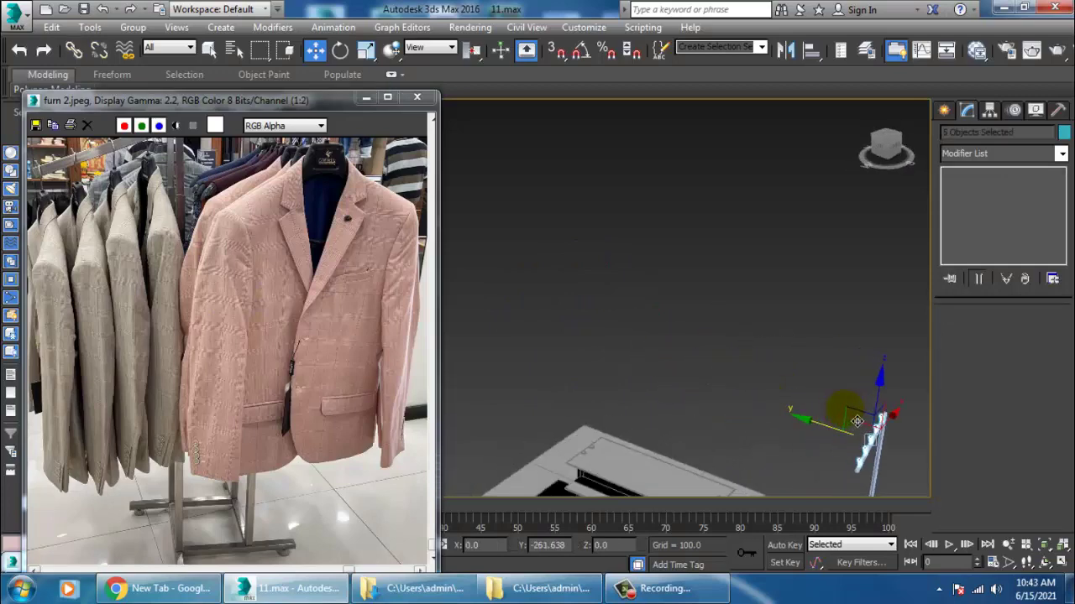
Set the rectangular rendering length of the post and arm line to 7.055
{"action": "key", "text": "z"}
{"action": "middle_click_drag", "start_coordinate": [831, 399], "coordinate": [848, 361], "text": "alt"}
{"action": "middle_click_drag", "start_coordinate": [738, 319], "coordinate": [684, 288]}
{"action": "left_click", "coordinate": [582, 294]}
{"action": "middle_click_drag", "start_coordinate": [823, 315], "coordinate": [787, 316], "text": "alt"}
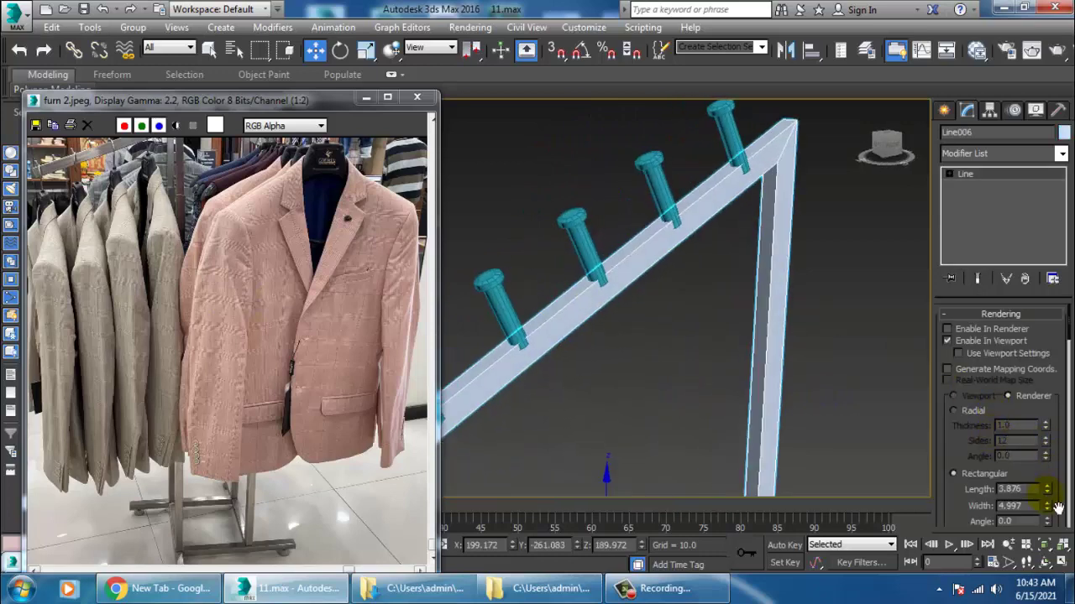
{"action": "left_click_drag", "start_coordinate": [1047, 489], "coordinate": [1044, 433]}
{"action": "scroll", "coordinate": [802, 428], "scroll_direction": "down", "scroll_amount": 1}
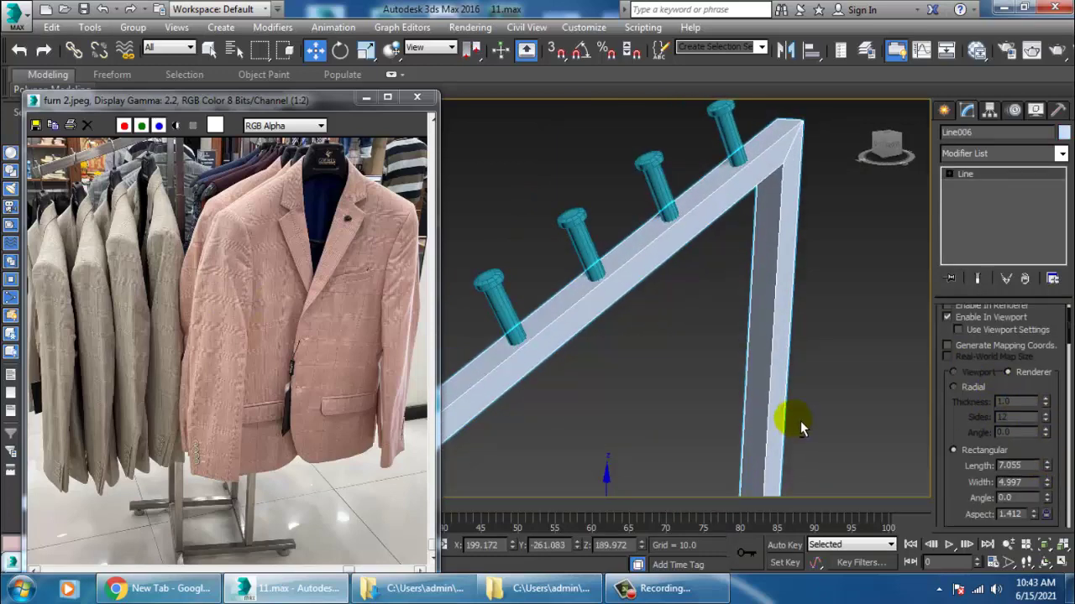
Scale the uppermost peg uniformly down to about 57 percent
{"action": "middle_click_drag", "start_coordinate": [802, 428], "coordinate": [791, 344], "text": "alt"}
{"action": "scroll", "coordinate": [727, 306], "scroll_direction": "down", "scroll_amount": 5}
{"action": "scroll", "coordinate": [707, 301], "scroll_direction": "up", "scroll_amount": 5}
{"action": "left_click", "coordinate": [793, 179]}
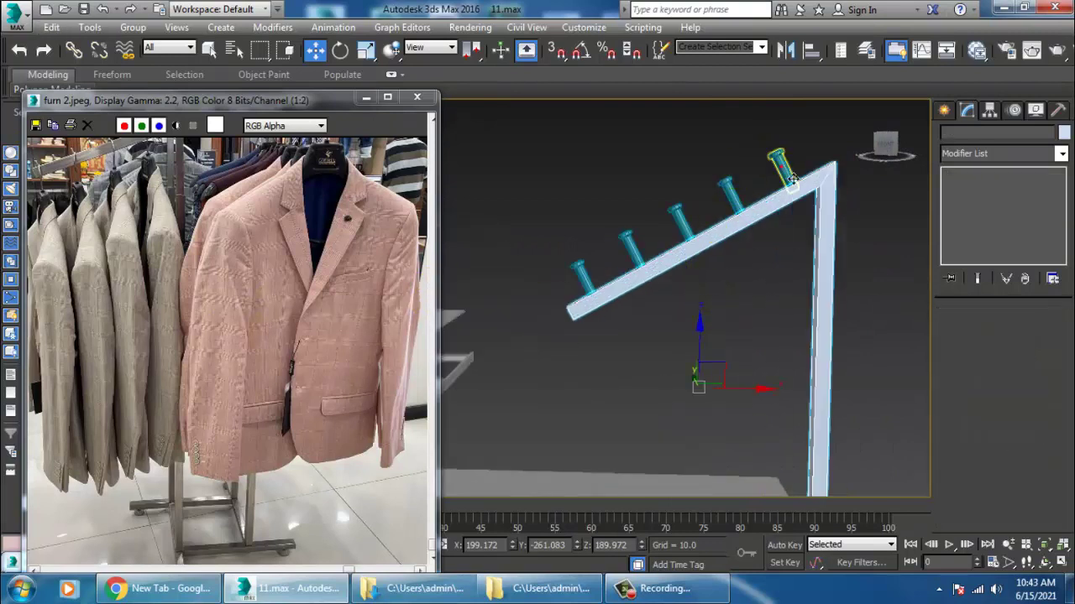
{"action": "left_click", "coordinate": [793, 178]}
{"action": "key", "text": "r"}
{"action": "left_click_drag", "start_coordinate": [820, 229], "coordinate": [820, 229]}
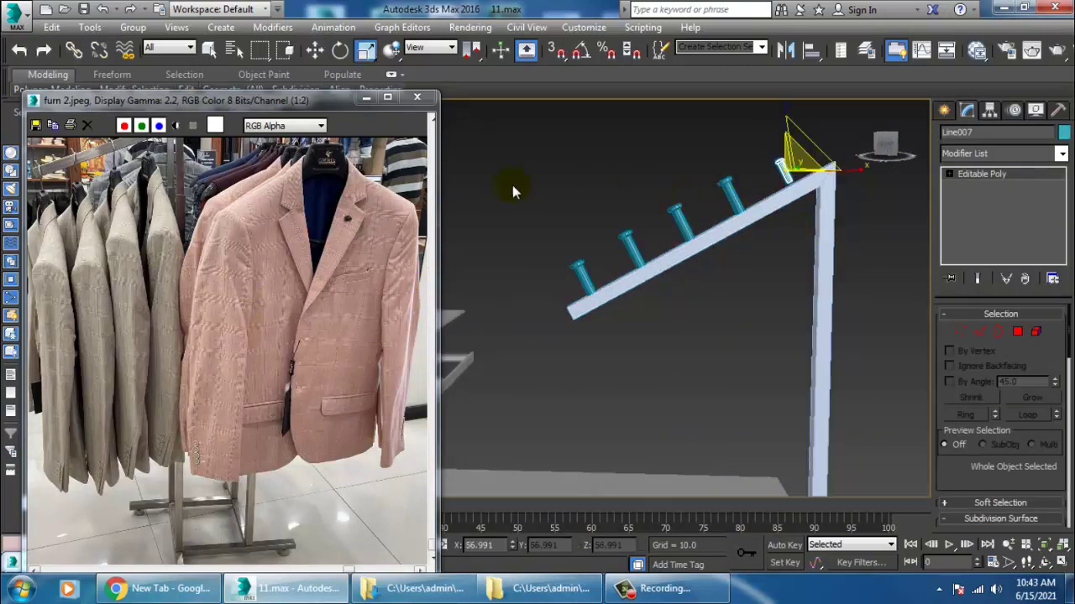
Delete the four copied full-size pegs from the sloping arm, keeping the scaled peg
{"action": "left_click_drag", "start_coordinate": [605, 273], "coordinate": [637, 262]}
{"action": "key", "text": "Delete"}
{"action": "key", "text": "Delete"}
{"action": "left_click_drag", "start_coordinate": [700, 168], "coordinate": [733, 186]}
{"action": "key", "text": "Delete"}
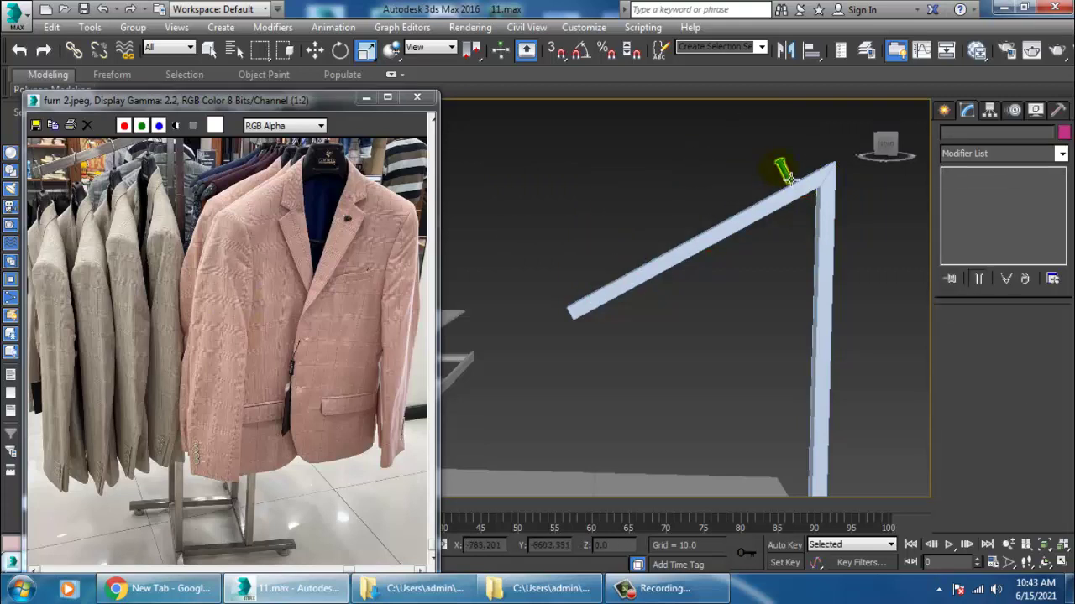
Move the scaled peg down so it sits on the upper end of the sloping arm
{"action": "left_click", "coordinate": [783, 171]}
{"action": "key", "text": "w"}
{"action": "left_click_drag", "start_coordinate": [813, 156], "coordinate": [817, 167]}
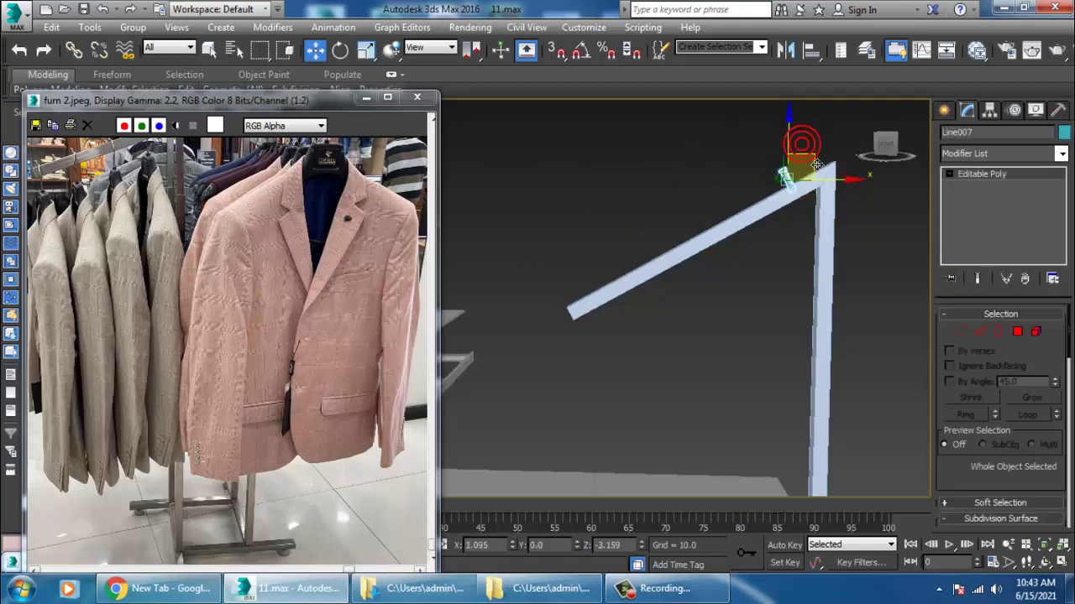
{"action": "mouse_move", "coordinate": [791, 206]}
{"action": "middle_mouse_down", "text": "alt"}
{"action": "mouse_move", "coordinate": [861, 238]}
{"action": "mouse_move", "coordinate": [802, 213]}
{"action": "middle_mouse_up", "text": "alt"}
Clone the small peg down the sloping arm in the Front view as five evenly spaced copies
{"action": "key", "text": "alt+w"}
{"action": "right_click", "coordinate": [780, 192]}
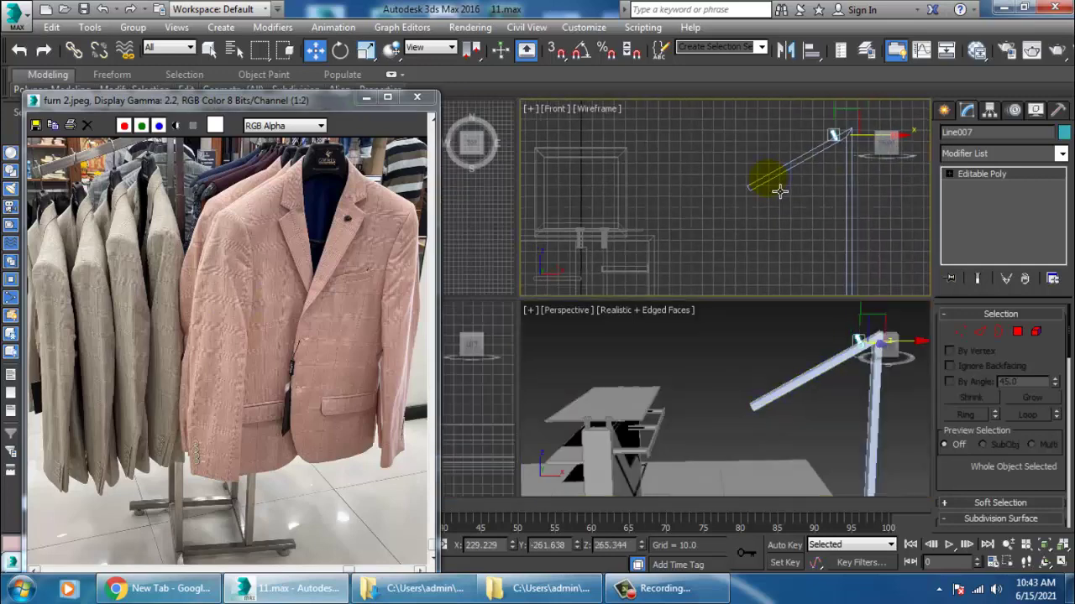
{"action": "key", "text": "alt+w"}
{"action": "scroll", "coordinate": [736, 260], "scroll_direction": "up", "scroll_amount": 2}
{"action": "left_click_drag", "start_coordinate": [844, 165], "coordinate": [804, 188], "text": "shift"}
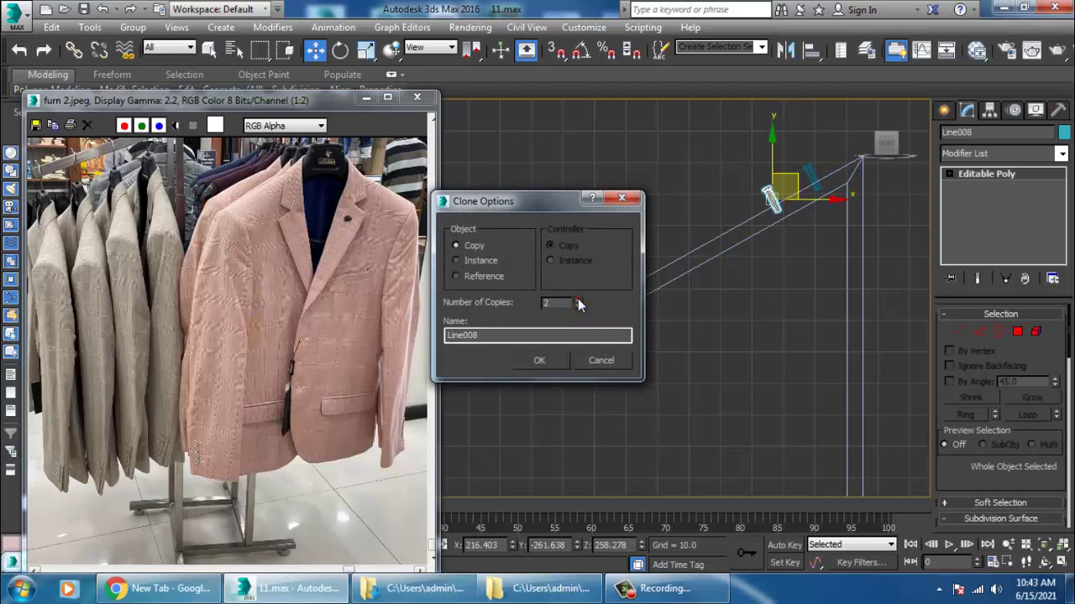
{"action": "left_click", "coordinate": [539, 369]}
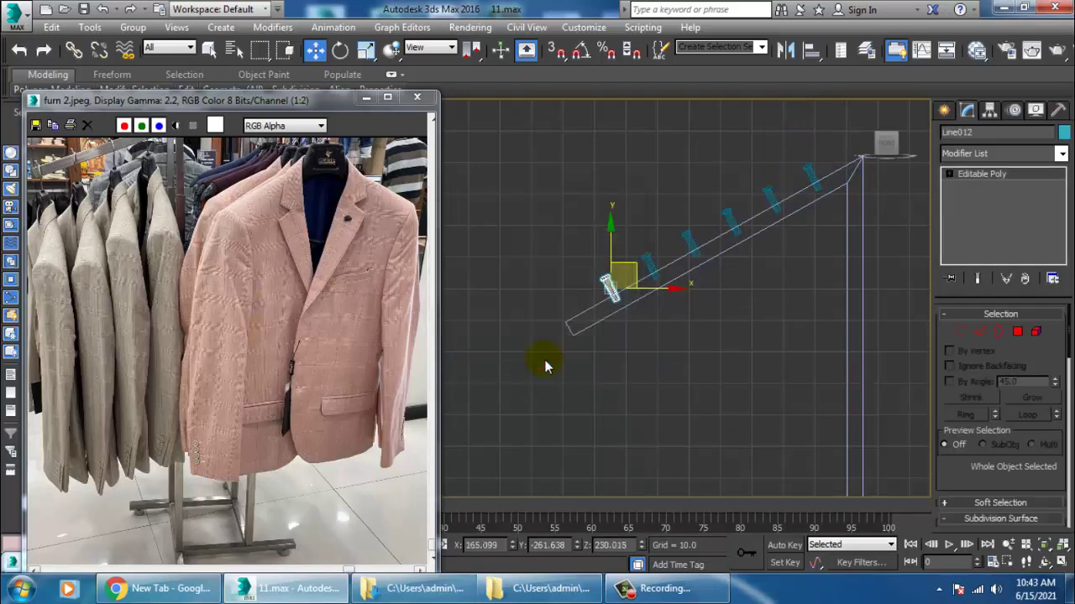
Mirror a clone of the post, sloping arm and six pegs about the X axis
{"action": "scroll", "coordinate": [638, 319], "scroll_direction": "down", "scroll_amount": 5}
{"action": "left_click_drag", "start_coordinate": [674, 239], "coordinate": [743, 322]}
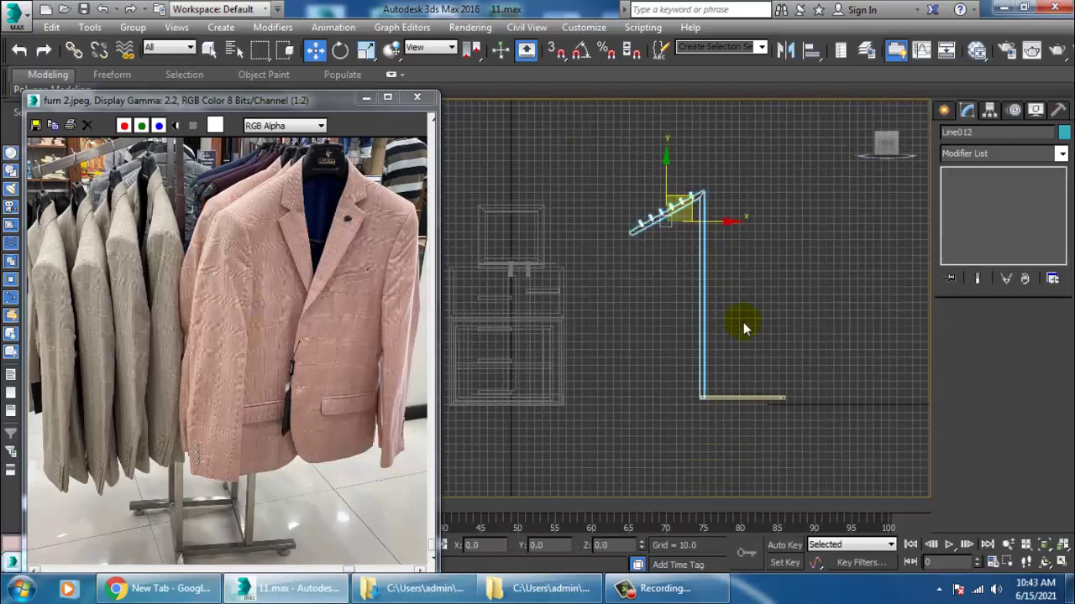
{"action": "left_click", "coordinate": [786, 50]}
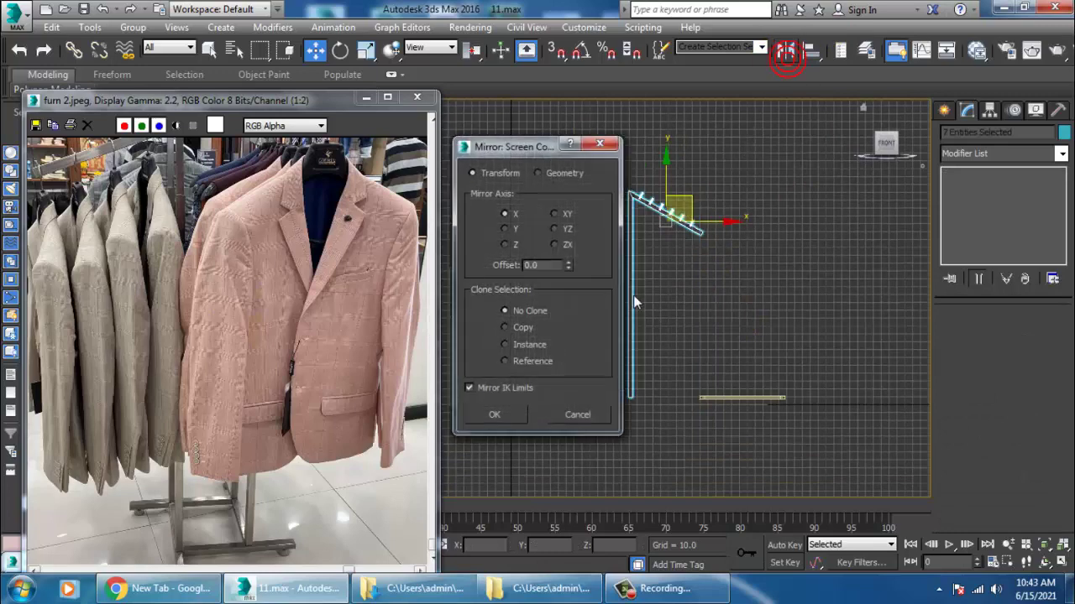
{"action": "left_click", "coordinate": [494, 415]}
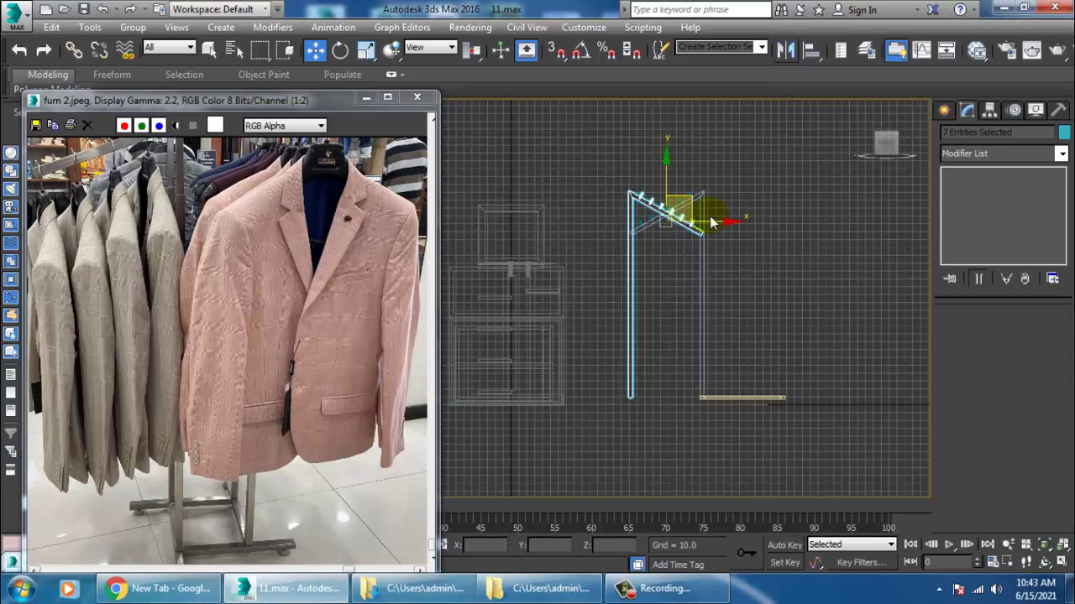
Move the mirrored post assembly along X to the opposite side of the base frame and check it in the Perspective view
{"action": "left_click_drag", "start_coordinate": [731, 223], "coordinate": [877, 267]}
{"action": "key", "text": "alt+w"}
{"action": "key", "text": "alt+w"}
{"action": "middle_click_drag", "start_coordinate": [809, 386], "coordinate": [687, 307]}
{"action": "scroll", "coordinate": [793, 377], "scroll_direction": "down", "scroll_amount": 6}
{"action": "scroll", "coordinate": [728, 305], "scroll_direction": "up", "scroll_amount": 3}
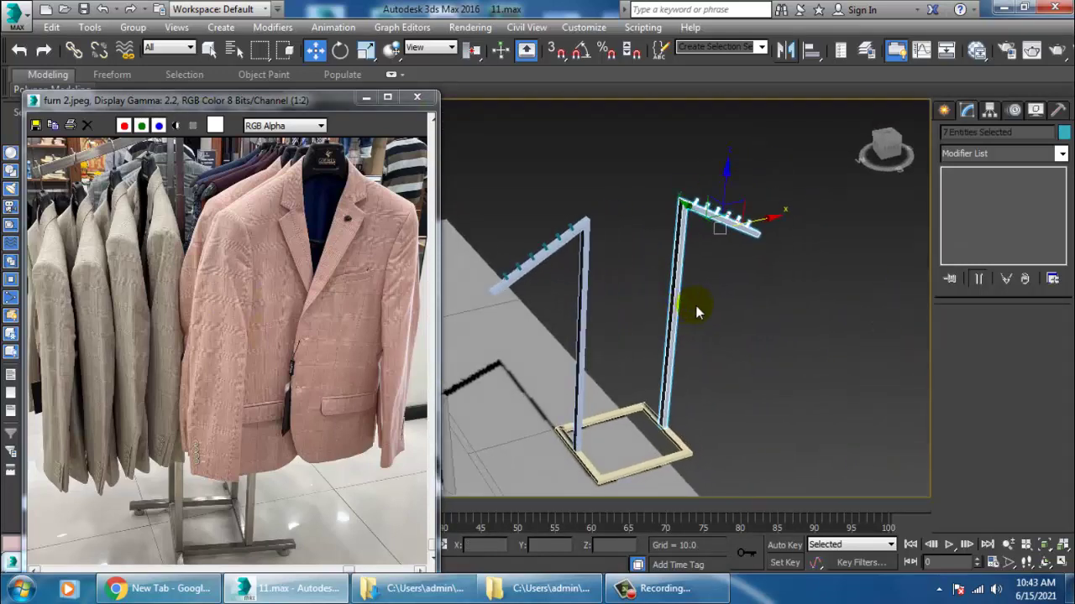
Clone the selected post, sloping arm and pegs rotated -90 degrees about Z, using the 90-degree angle snap
{"action": "left_click", "coordinate": [580, 52]}
{"action": "right_click", "coordinate": [580, 52]}
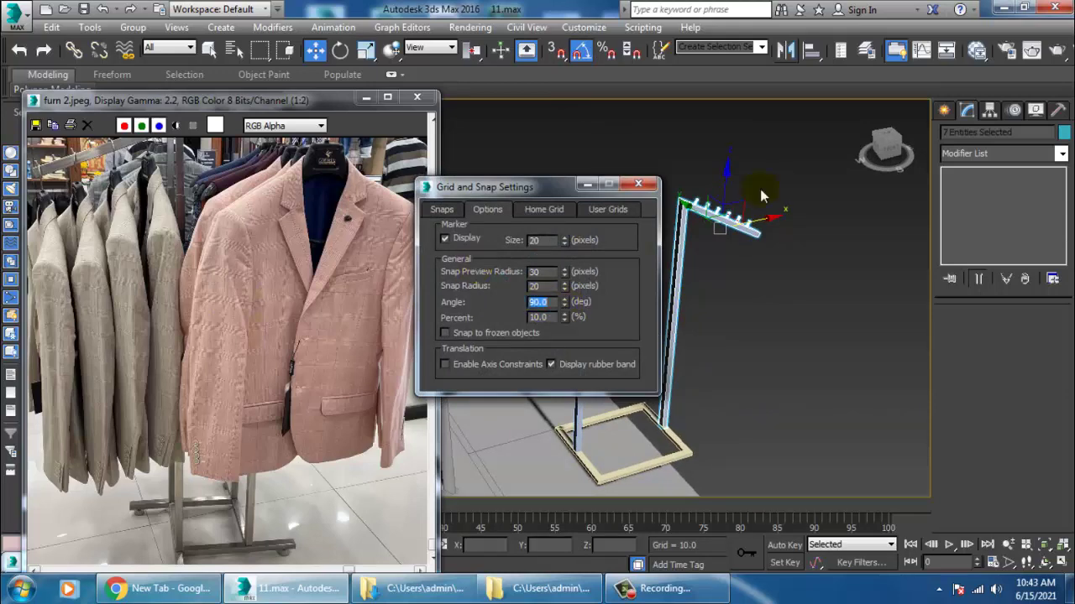
{"action": "left_click", "coordinate": [639, 185]}
{"action": "key", "text": "e"}
{"action": "left_click_drag", "start_coordinate": [727, 261], "coordinate": [716, 261], "text": "shift"}
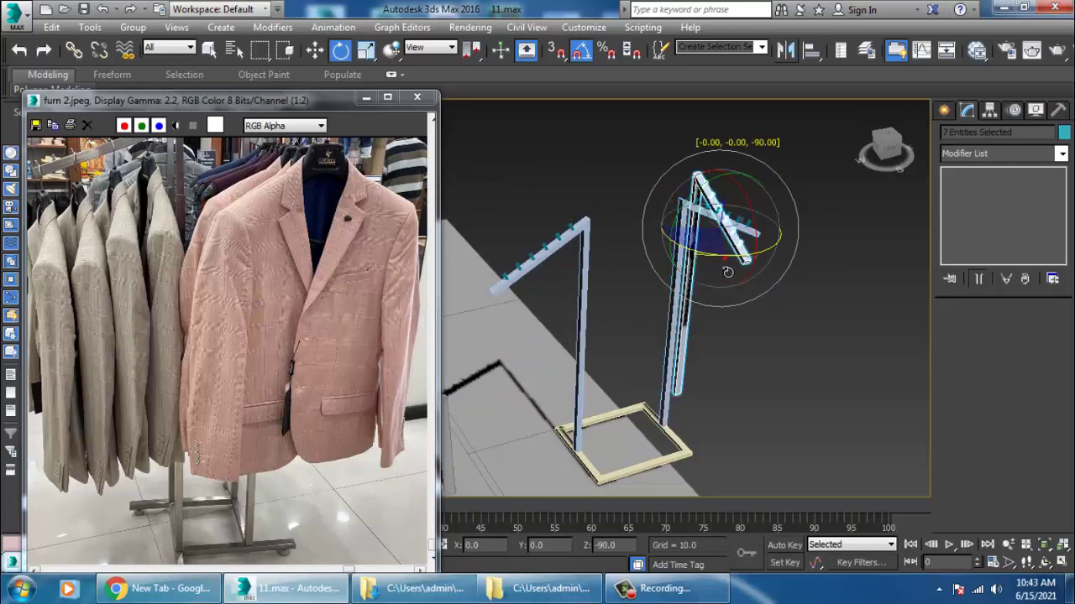
{"action": "left_click", "coordinate": [546, 363]}
Move the rotated clone along X in the Top view to the middle of the base frame's width
{"action": "middle_click_drag", "start_coordinate": [728, 300], "coordinate": [705, 290], "text": "alt"}
{"action": "key", "text": "w"}
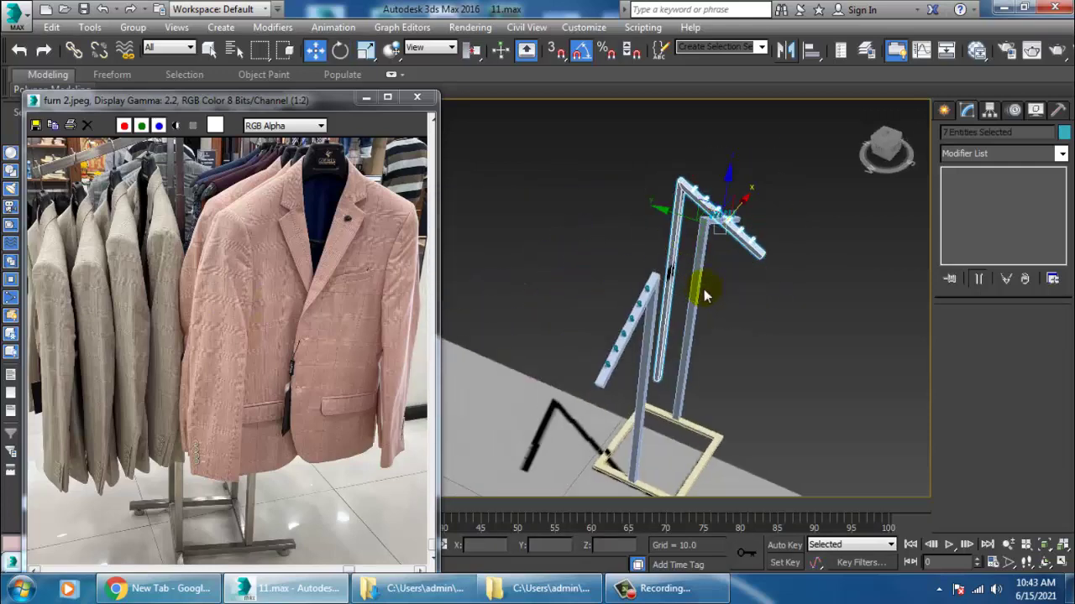
{"action": "key", "text": "alt+w"}
{"action": "right_click", "coordinate": [497, 237]}
{"action": "key", "text": "alt+w"}
{"action": "scroll", "coordinate": [574, 243], "scroll_direction": "down", "scroll_amount": 5}
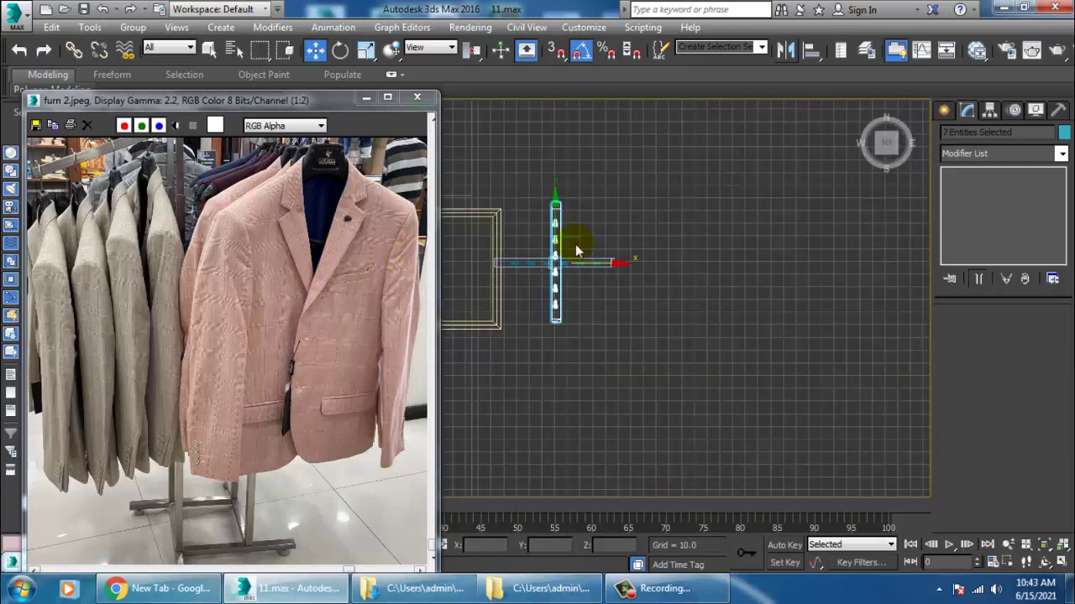
{"action": "middle_click_drag", "start_coordinate": [576, 246], "coordinate": [647, 245]}
{"action": "left_click_drag", "start_coordinate": [662, 264], "coordinate": [509, 265]}
{"action": "middle_click_drag", "start_coordinate": [510, 265], "coordinate": [632, 268]}
{"action": "left_click", "coordinate": [661, 266]}
{"action": "key", "text": "ctrl+z"}
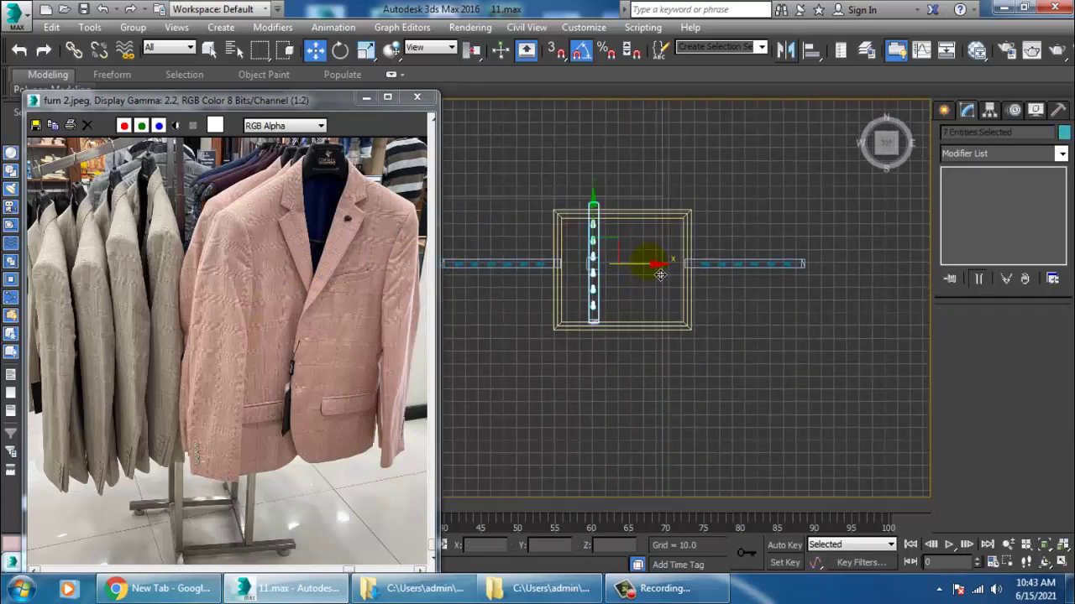
{"action": "left_click_drag", "start_coordinate": [657, 269], "coordinate": [687, 279]}
Move the rotated clone along Y so its post stands on the frame's front edge, and check it in the Perspective view
{"action": "left_click_drag", "start_coordinate": [640, 231], "coordinate": [665, 352]}
{"action": "key", "text": "alt+w"}
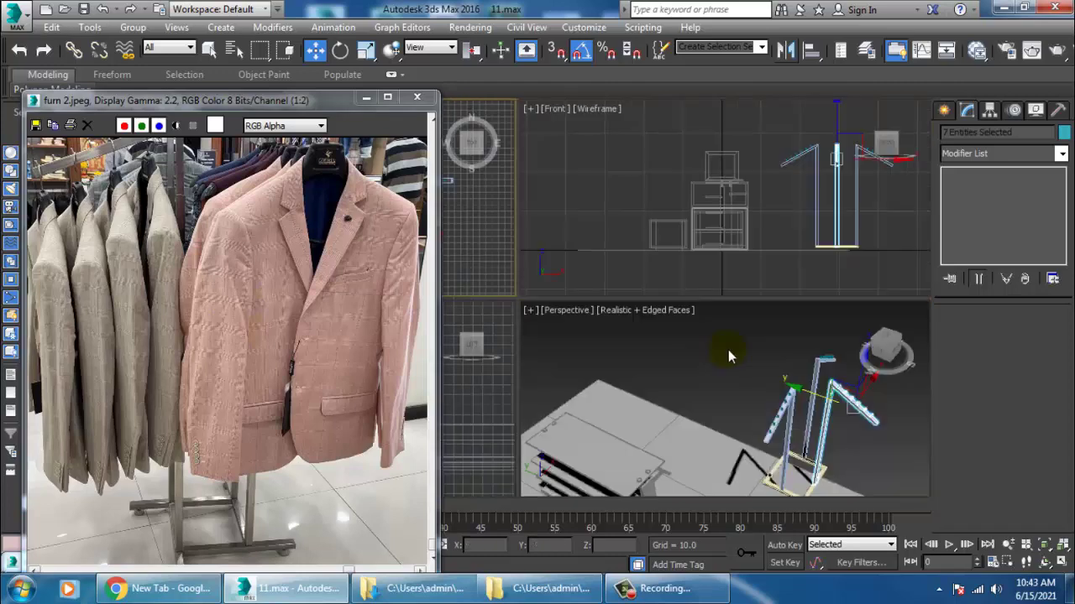
{"action": "right_click", "coordinate": [727, 350]}
{"action": "key", "text": "alt+w"}
{"action": "middle_click_drag", "start_coordinate": [734, 359], "coordinate": [684, 288], "text": "alt"}
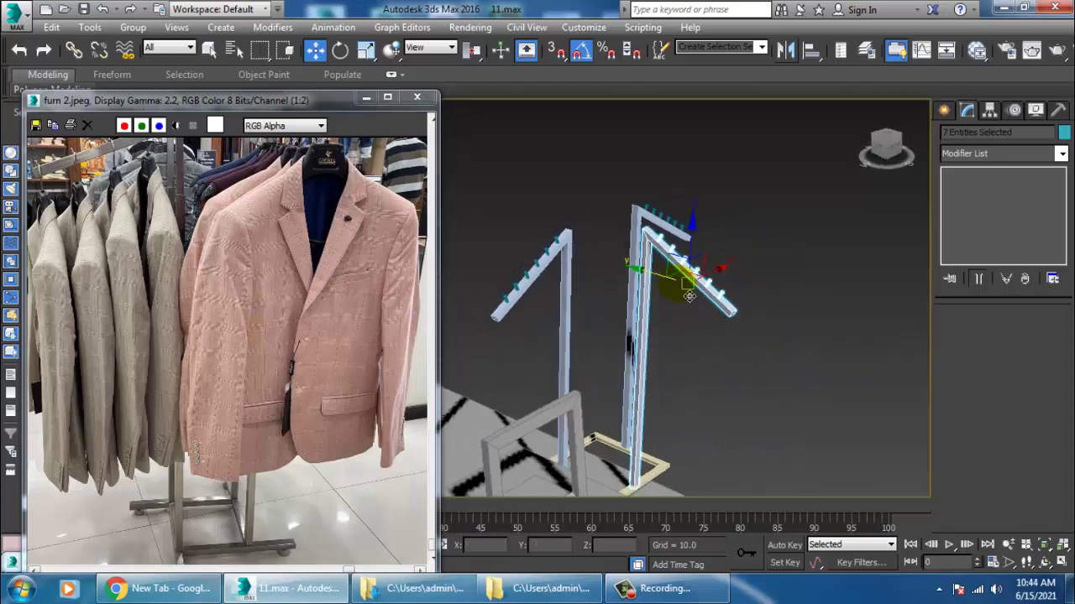
Mirror a copy of the front post assembly about the Y axis and move it to the opposite edge of the base frame
{"action": "scroll", "coordinate": [684, 287], "scroll_direction": "down", "scroll_amount": 3}
{"action": "left_click", "coordinate": [786, 52]}
{"action": "left_click", "coordinate": [503, 328]}
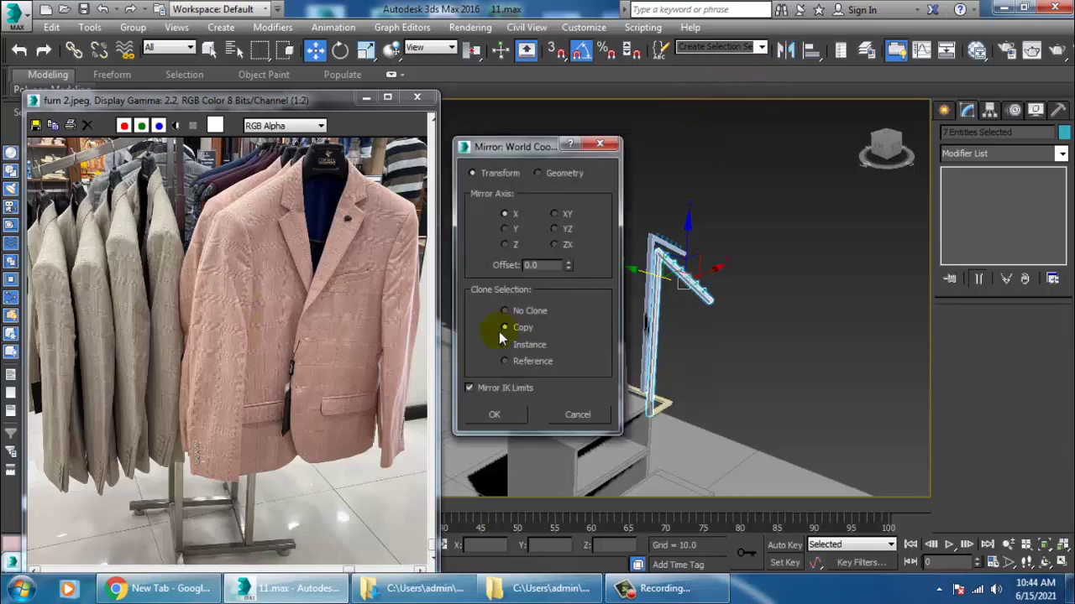
{"action": "left_click", "coordinate": [513, 230]}
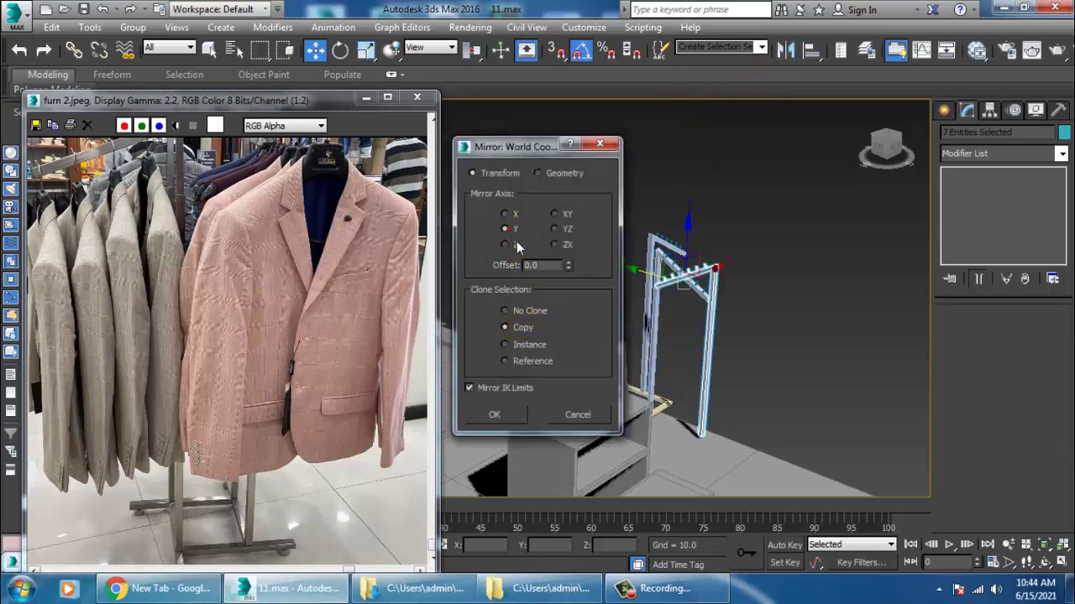
{"action": "left_click", "coordinate": [506, 413]}
{"action": "middle_click_drag", "start_coordinate": [701, 360], "coordinate": [713, 356], "text": "alt"}
{"action": "left_click_drag", "start_coordinate": [654, 282], "coordinate": [540, 291]}
{"action": "middle_click_drag", "start_coordinate": [688, 276], "coordinate": [703, 257], "text": "alt"}
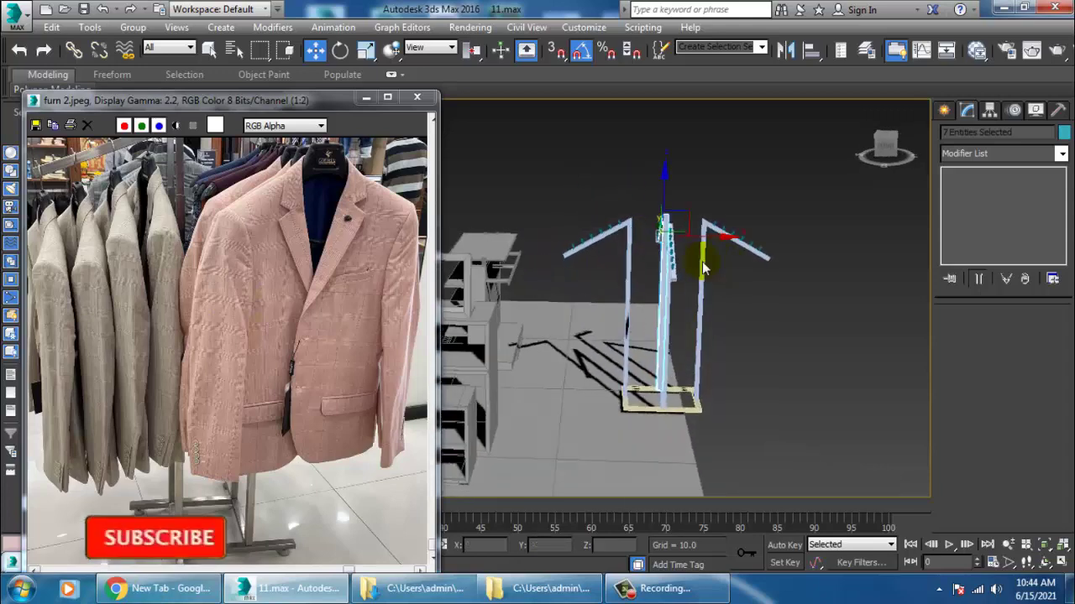
Select the complete clothes rack without the floor and move it along X toward the other fixtures
{"action": "left_click_drag", "start_coordinate": [585, 160], "coordinate": [755, 405]}
{"action": "left_click_drag", "start_coordinate": [754, 479], "coordinate": [670, 519], "text": "alt"}
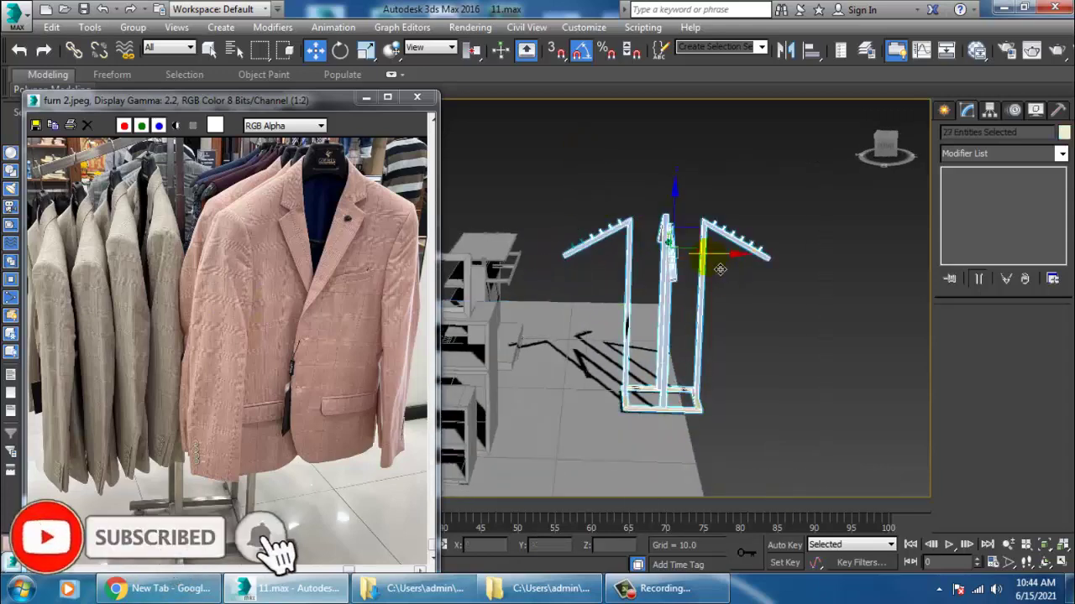
{"action": "left_click_drag", "start_coordinate": [718, 262], "coordinate": [636, 276]}
{"action": "middle_click_drag", "start_coordinate": [691, 317], "coordinate": [751, 315], "text": "alt"}
{"action": "key", "text": "r"}
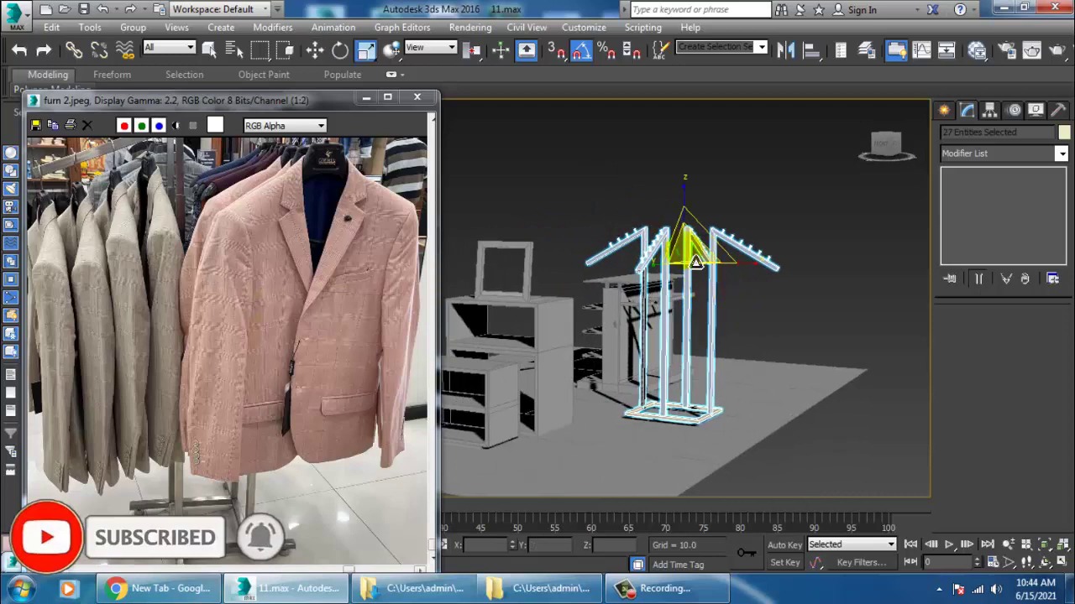
{"action": "left_click_drag", "start_coordinate": [694, 257], "coordinate": [703, 270]}
{"action": "key", "text": "ctrl+z"}
Lower the whole clothes rack by about 13 units along Z
{"action": "key", "text": "w"}
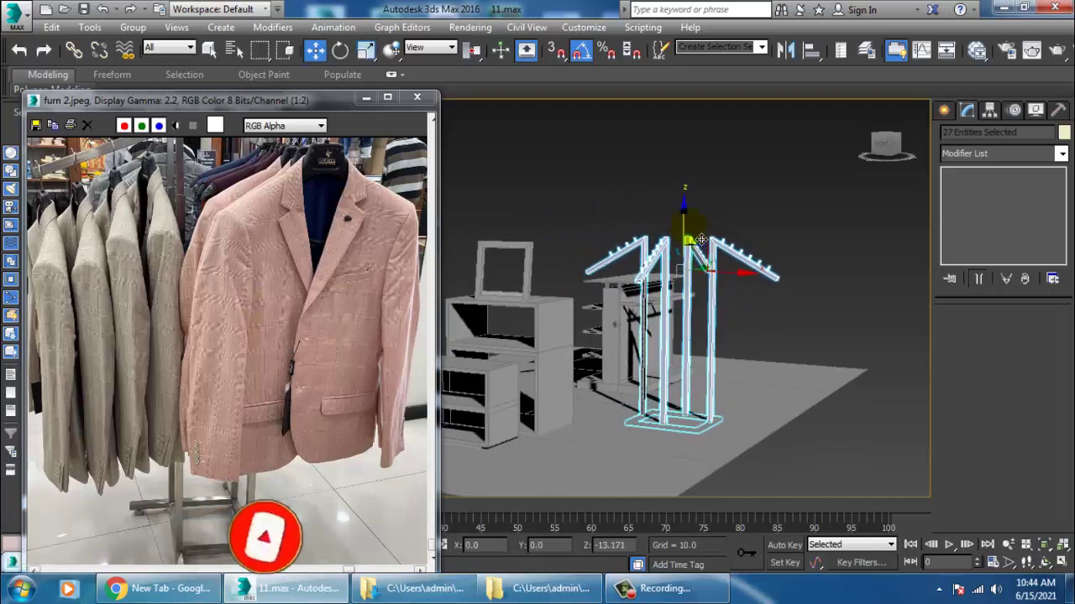
{"action": "middle_click_drag", "start_coordinate": [697, 244], "coordinate": [787, 288], "text": "alt"}
{"action": "scroll", "coordinate": [763, 306], "scroll_direction": "down", "scroll_amount": 4}
Assign the grey object color to all objects in the scene and minimize the furn 2 reference image
{"action": "key", "text": "ctrl+a"}
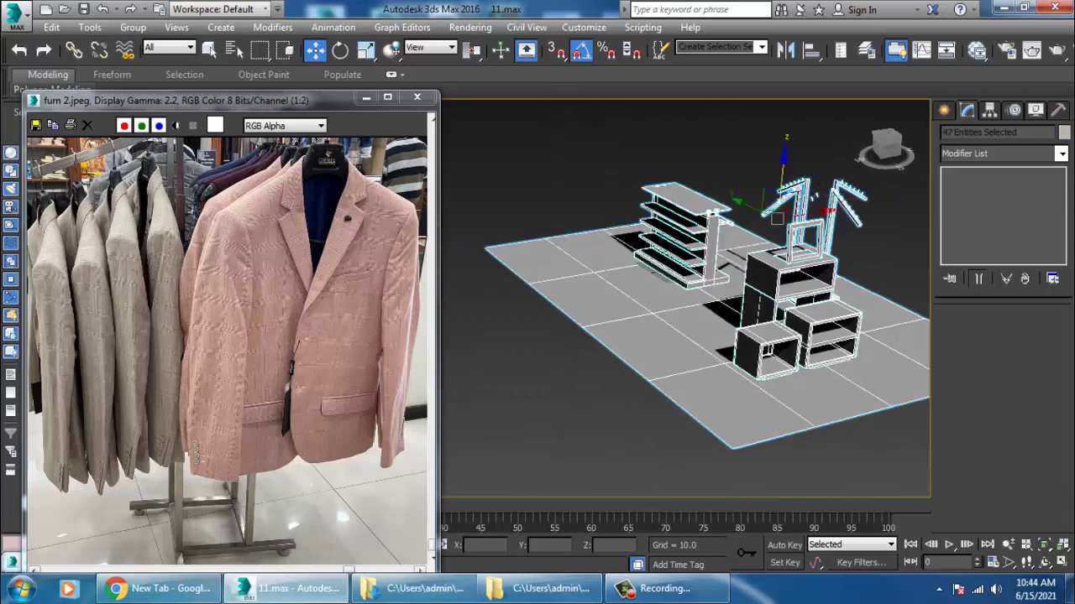
{"action": "left_click", "coordinate": [1063, 132]}
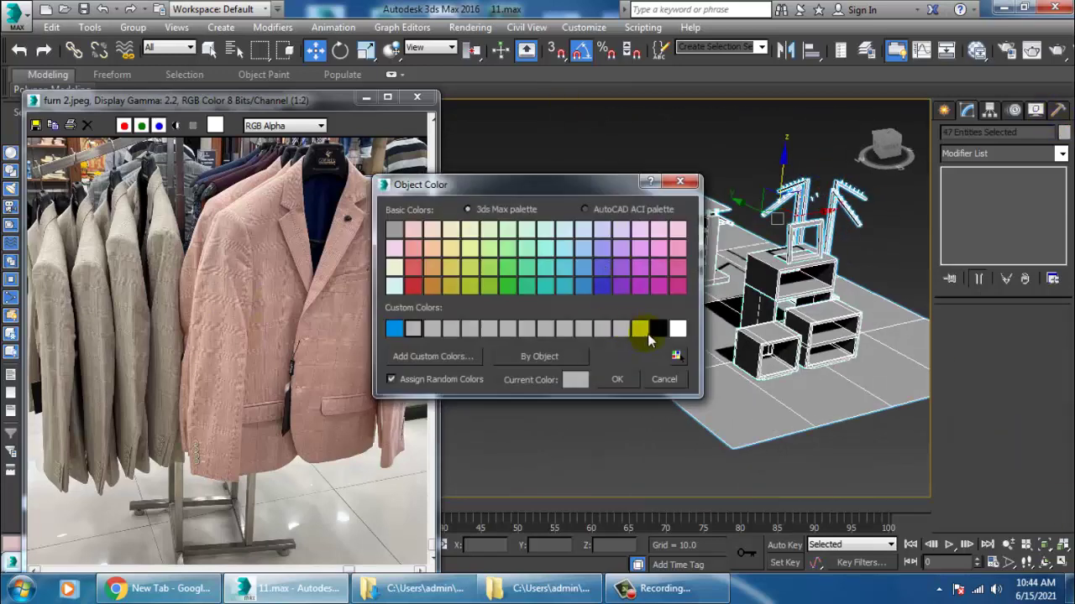
{"action": "left_click", "coordinate": [619, 380]}
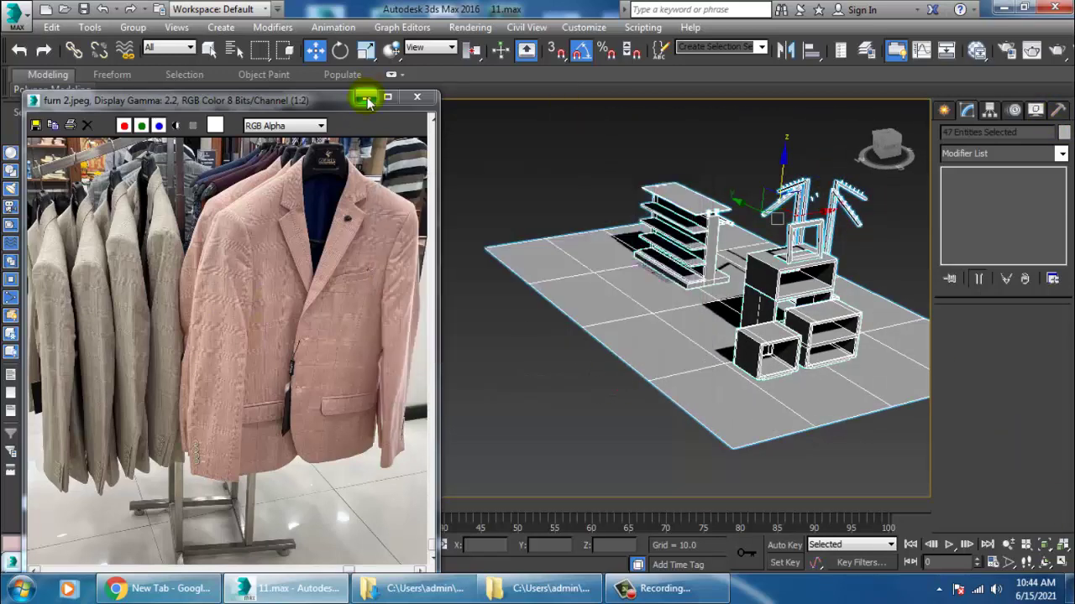
{"action": "left_click", "coordinate": [367, 99]}
Examine all the modelled store fixtures on the tiled floor in the Perspective view
{"action": "scroll", "coordinate": [379, 323], "scroll_direction": "up", "scroll_amount": 3}
{"action": "middle_click_drag", "start_coordinate": [798, 290], "coordinate": [605, 290]}
{"action": "middle_click_drag", "start_coordinate": [604, 290], "coordinate": [578, 297]}
{"action": "scroll", "coordinate": [564, 281], "scroll_direction": "down", "scroll_amount": 5}
{"action": "scroll", "coordinate": [563, 279], "scroll_direction": "up", "scroll_amount": 3}
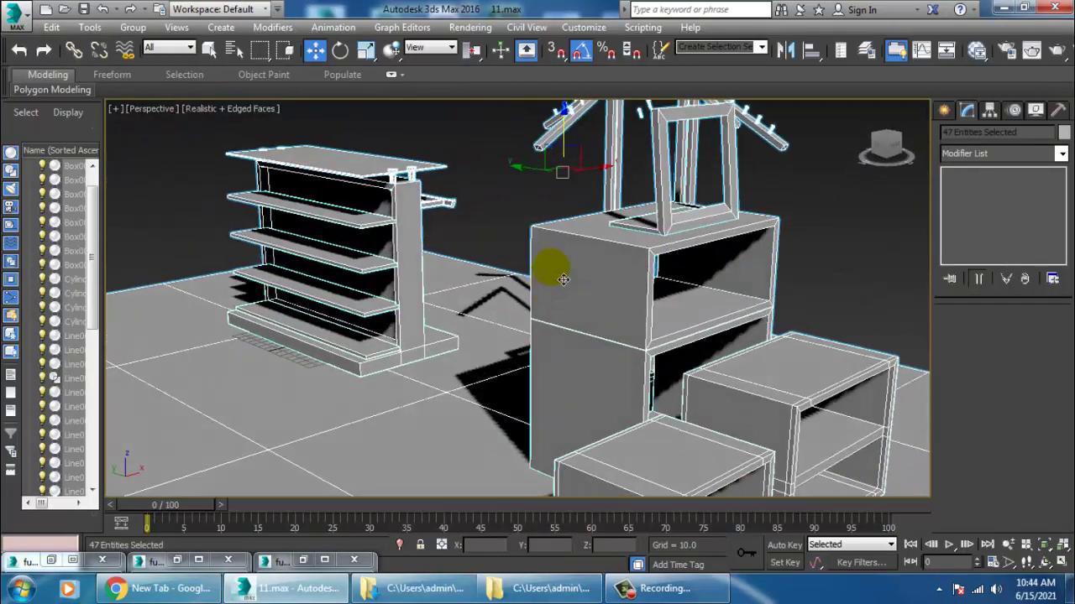
{"action": "scroll", "coordinate": [559, 286], "scroll_direction": "up", "scroll_amount": 6}
{"action": "scroll", "coordinate": [622, 292], "scroll_direction": "down", "scroll_amount": 8}
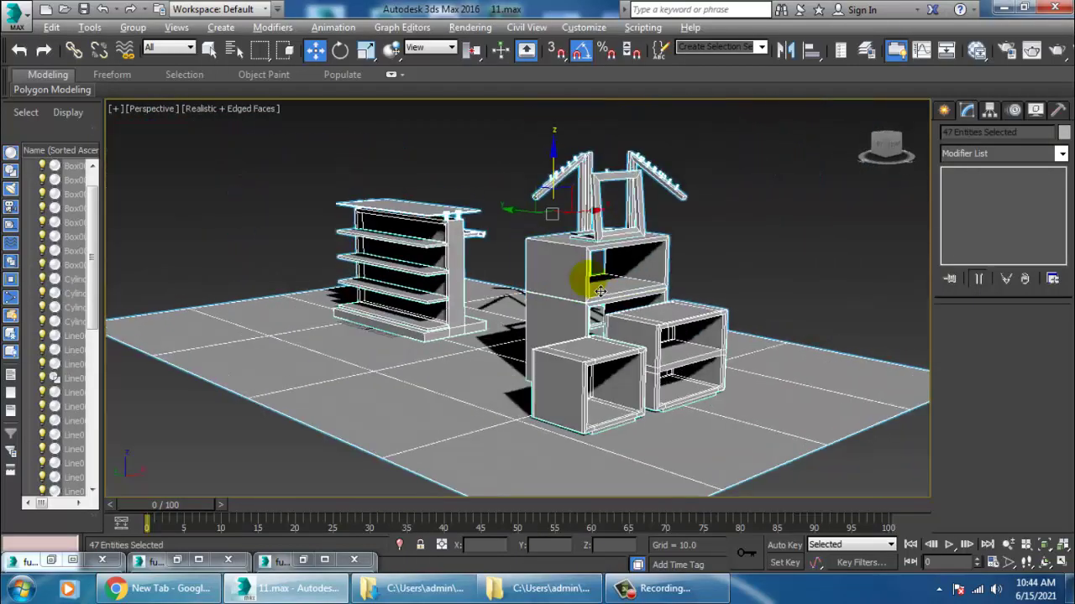
{"action": "middle_click_drag", "start_coordinate": [601, 292], "coordinate": [595, 316]}
{"action": "scroll", "coordinate": [596, 317], "scroll_direction": "up", "scroll_amount": 4}
{"action": "scroll", "coordinate": [601, 325], "scroll_direction": "down", "scroll_amount": 4}
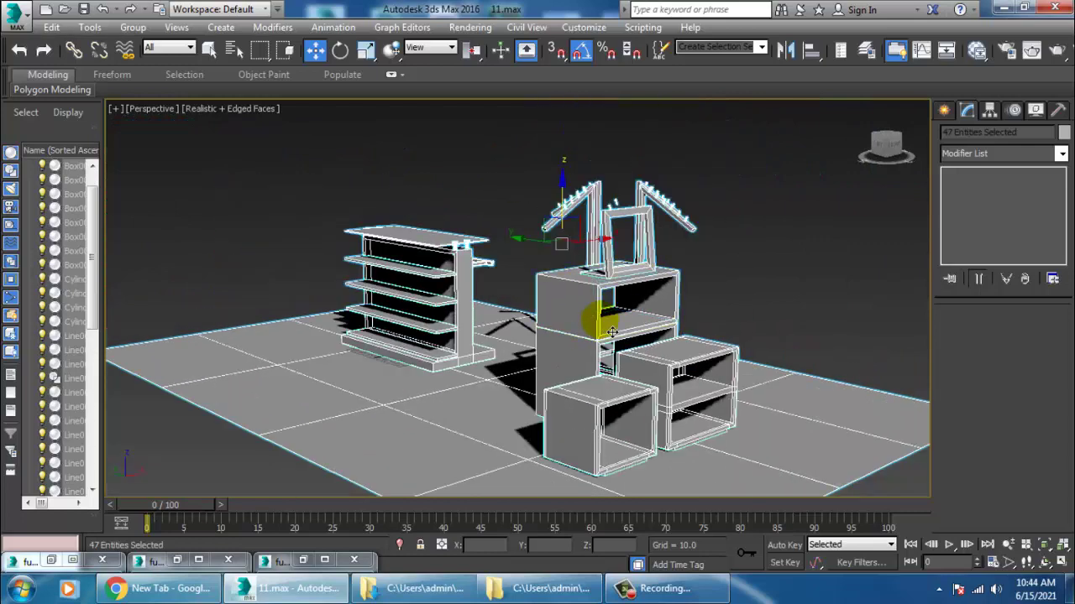